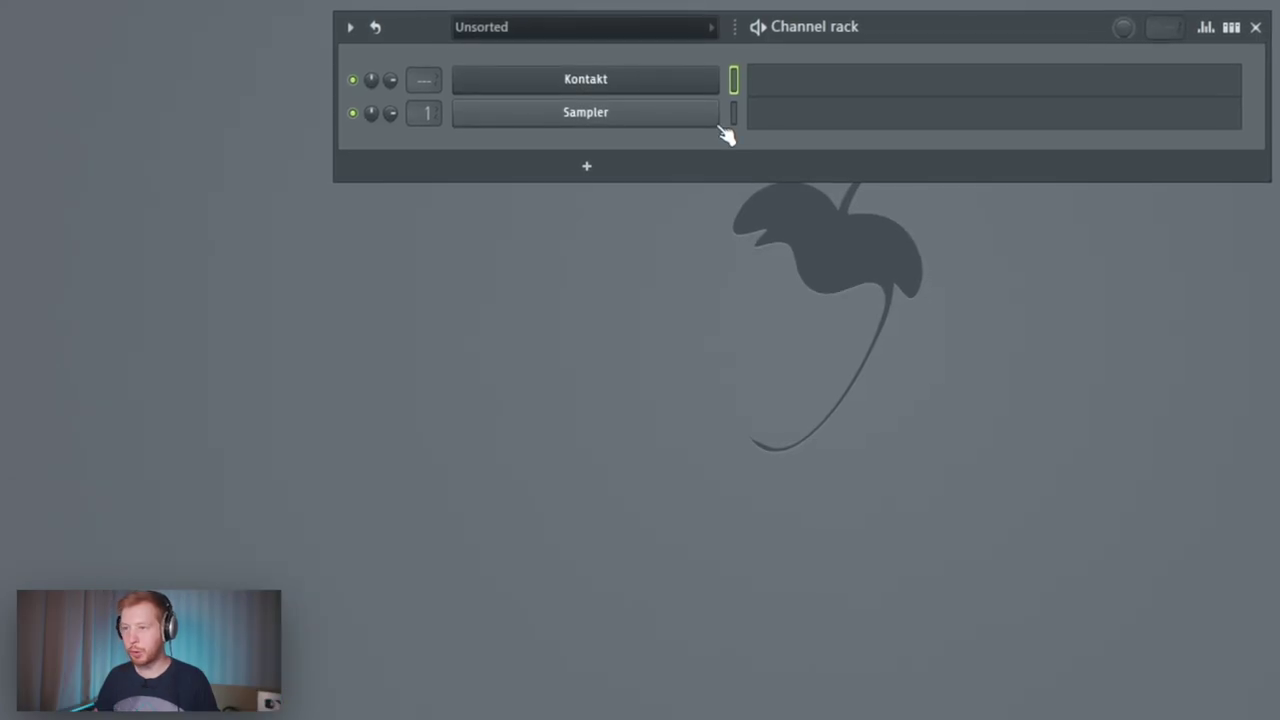
# Step: Open the Kontakt channel's piano roll, enter D5, G5, A#5, D6, A#5 and A5 in bar 1, and play the melody
pyautogui.press('F7')
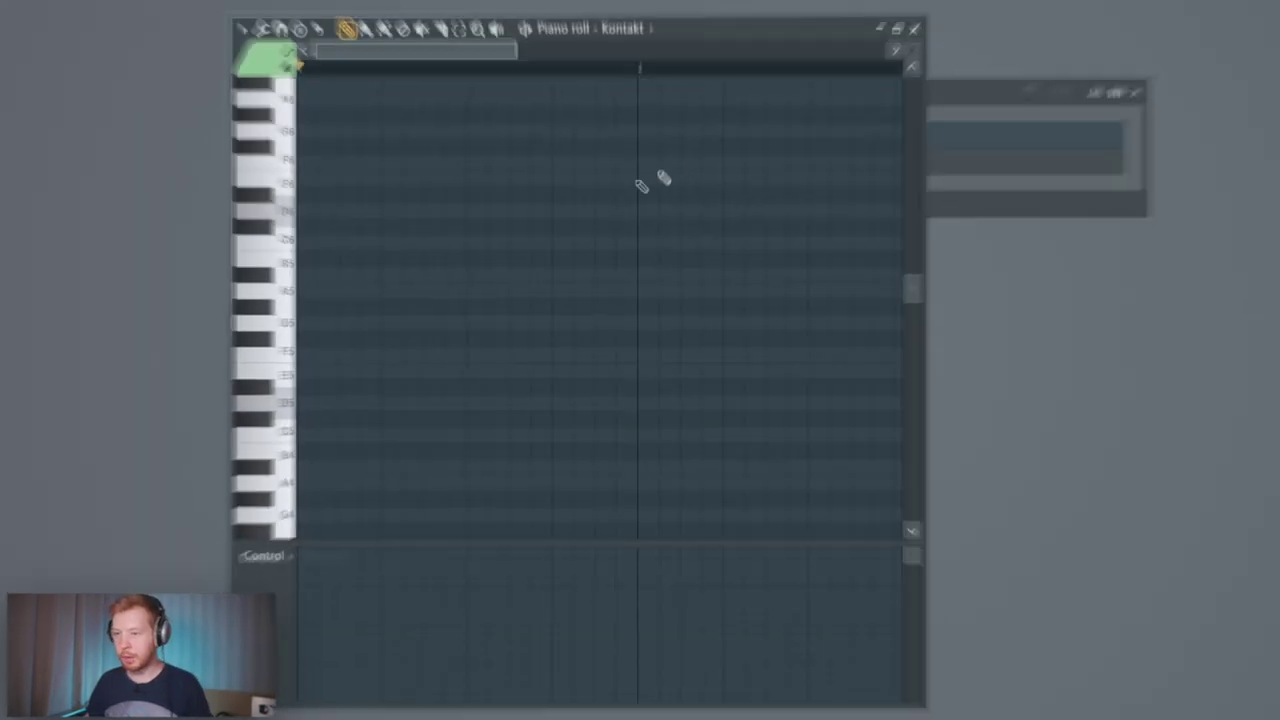
pyautogui.moveTo(640, 28); pyautogui.dragTo(790, 0)
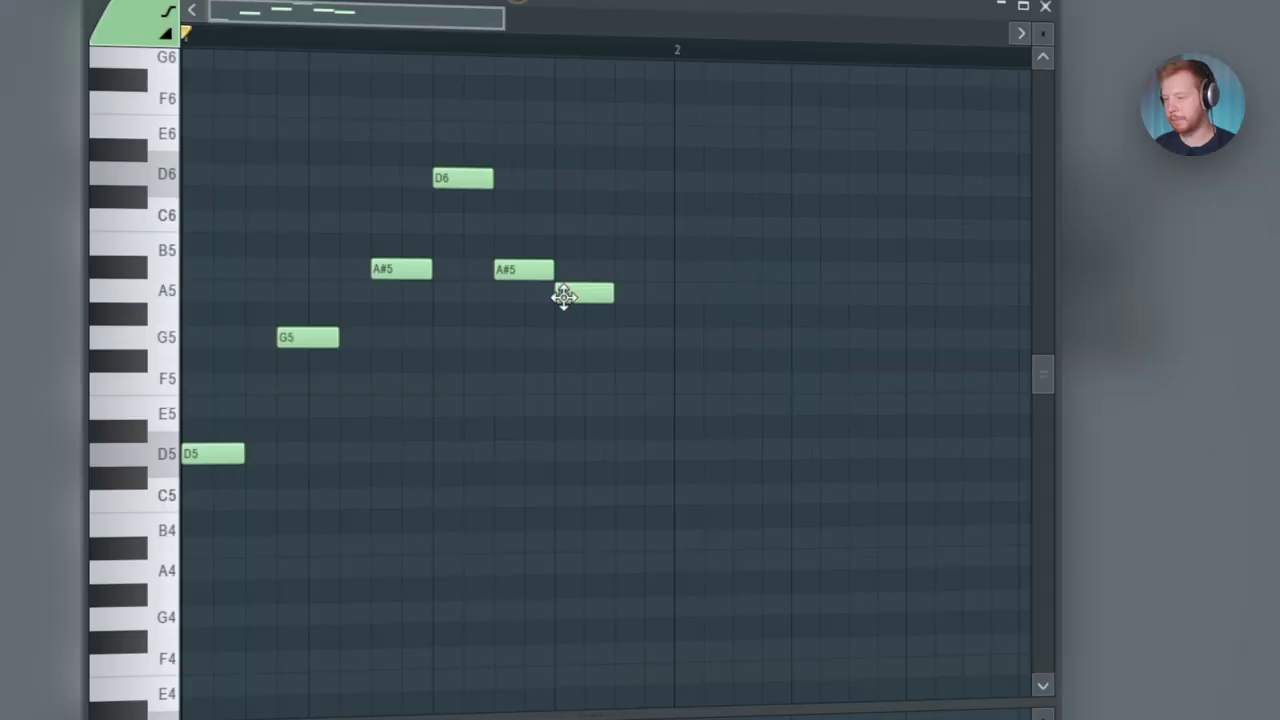
pyautogui.press('space')
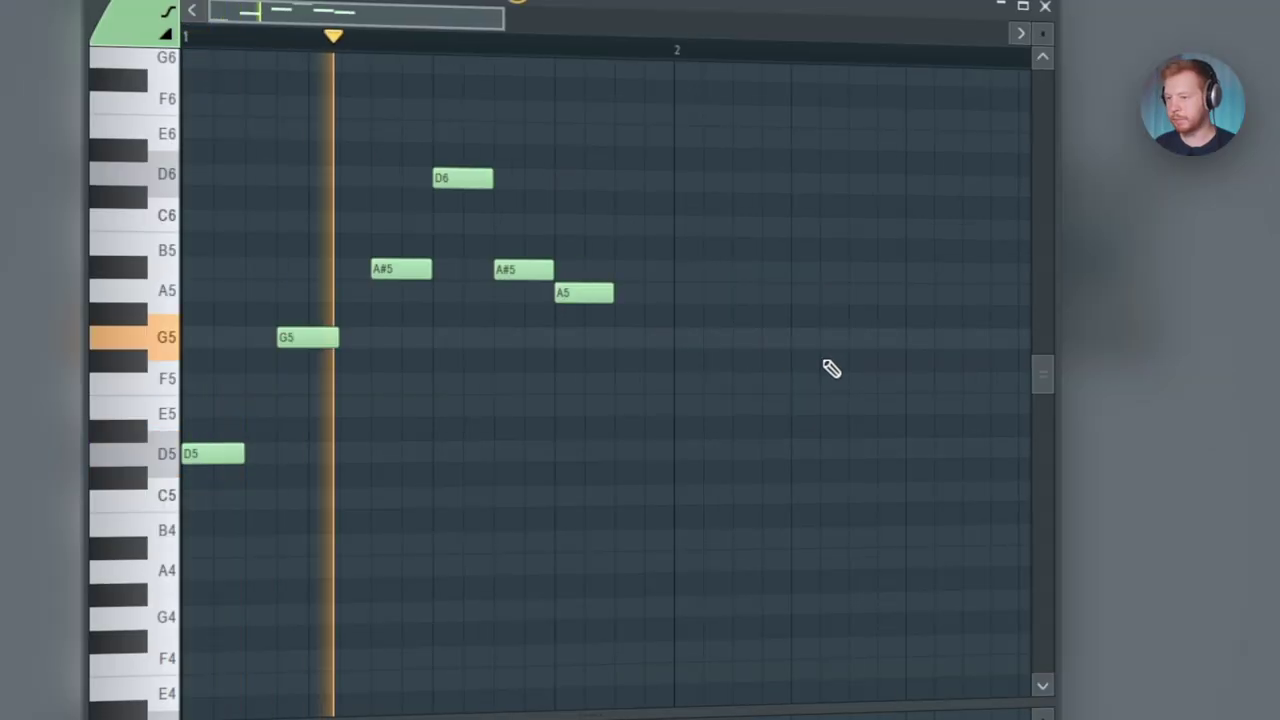
# Step: Continue the melody through bar 2 with F5, A#5, D6, F6, D6, A#5 and F6
pyautogui.click(636, 365)
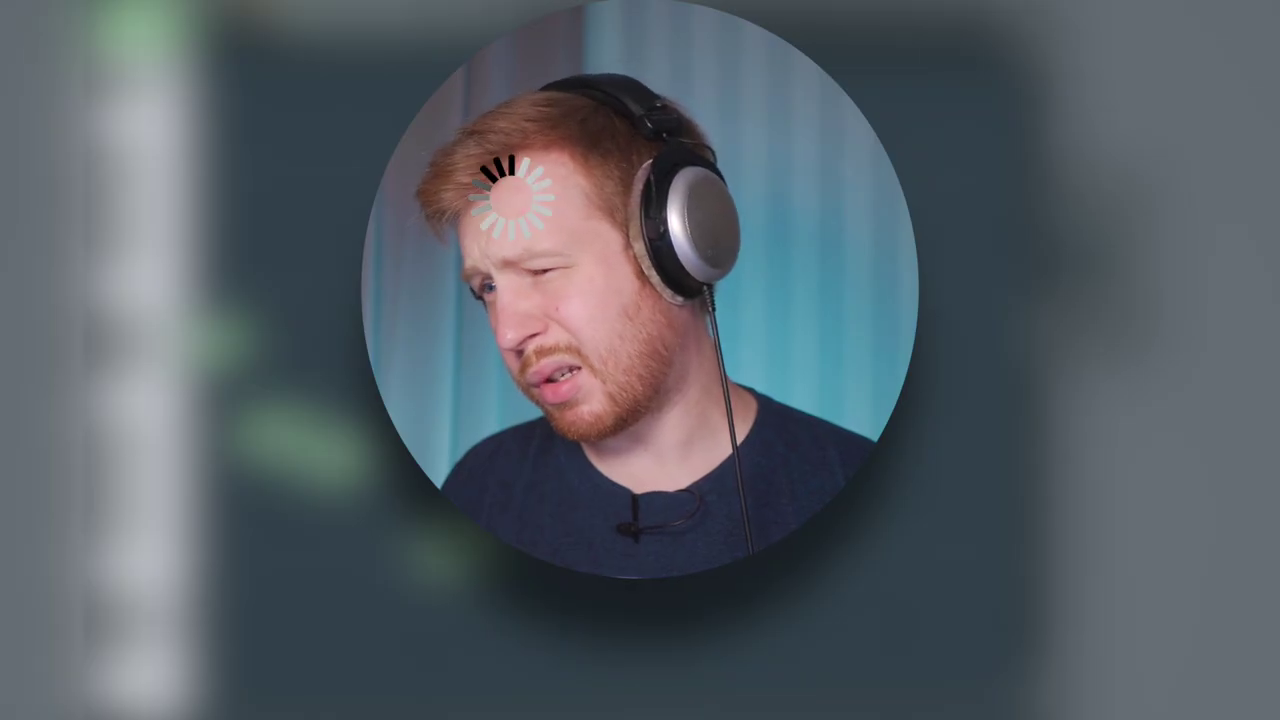
pyautogui.click(733, 343)
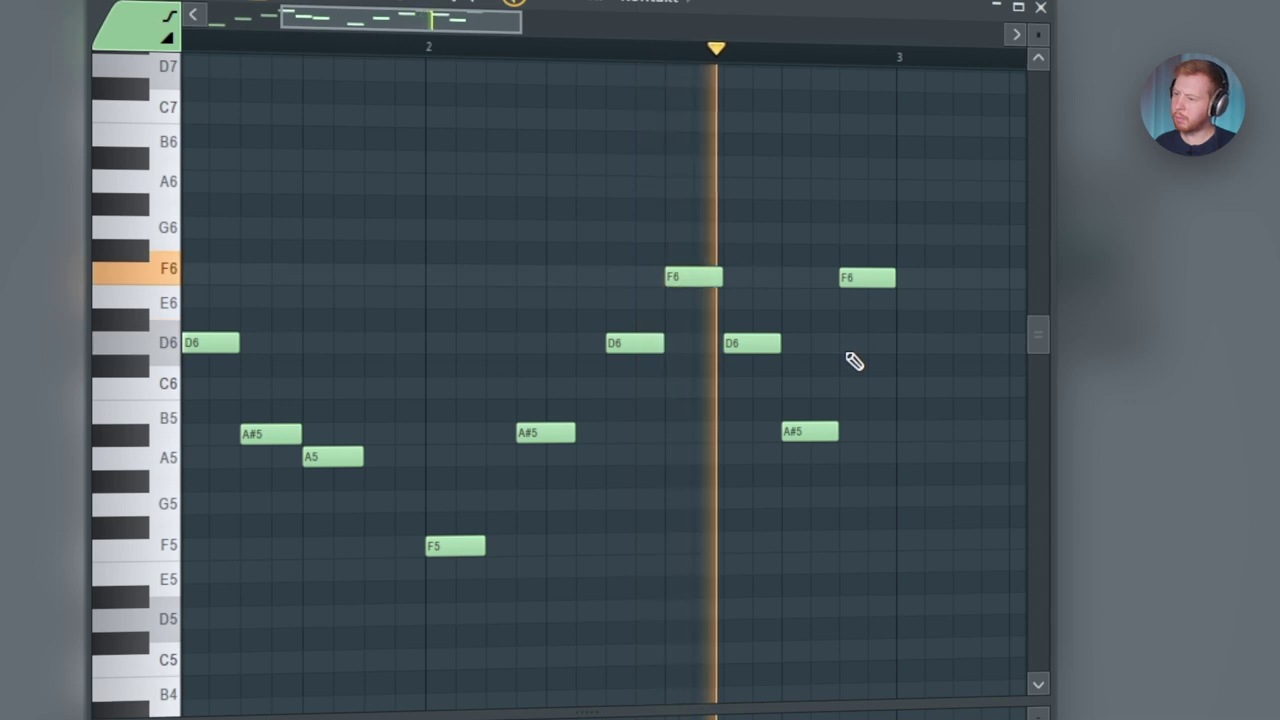
pyautogui.scroll(-3, 847, 354)
# Step: Extend the melody in bar 3 with D5, A#5, D6, G6, F6, E6 and in bar 4 with C5, C6, D6, F6, C7, A#6, A6
pyautogui.moveTo(452, 284); pyautogui.dragTo(208, 652)
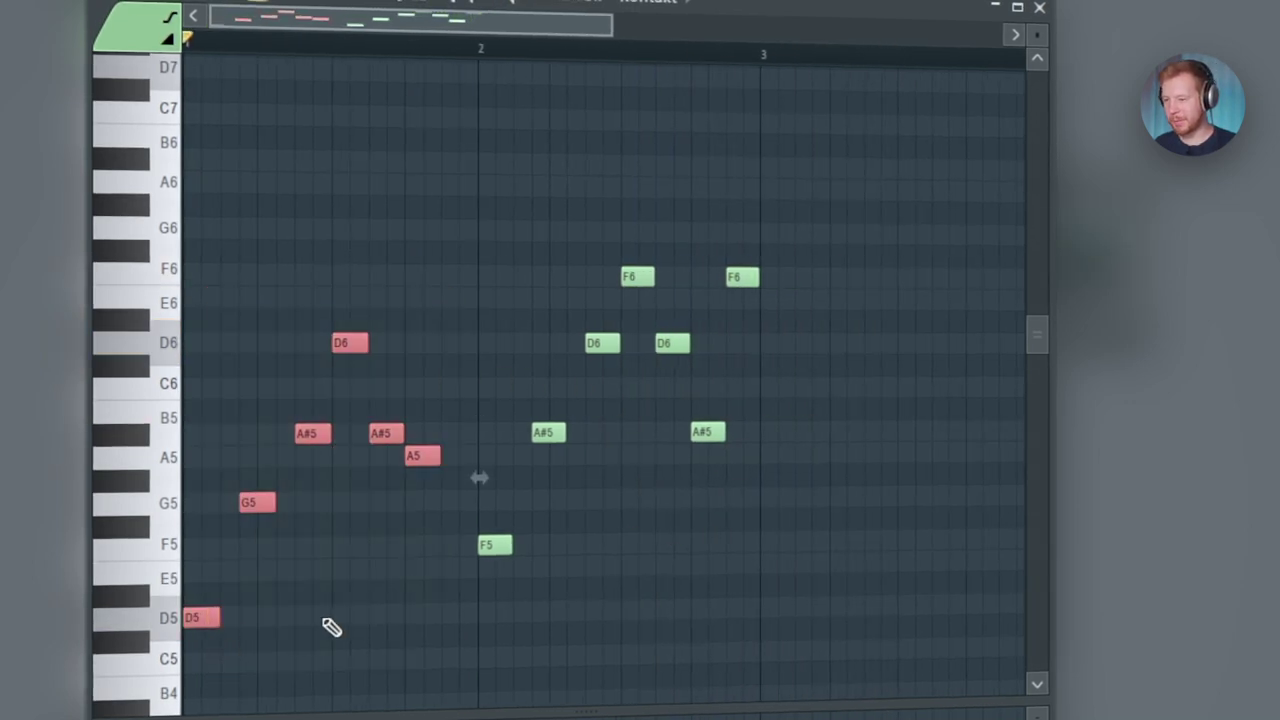
pyautogui.moveTo(835, 553); pyautogui.dragTo(819, 432)
pyautogui.moveTo(828, 533); pyautogui.dragTo(767, 549)
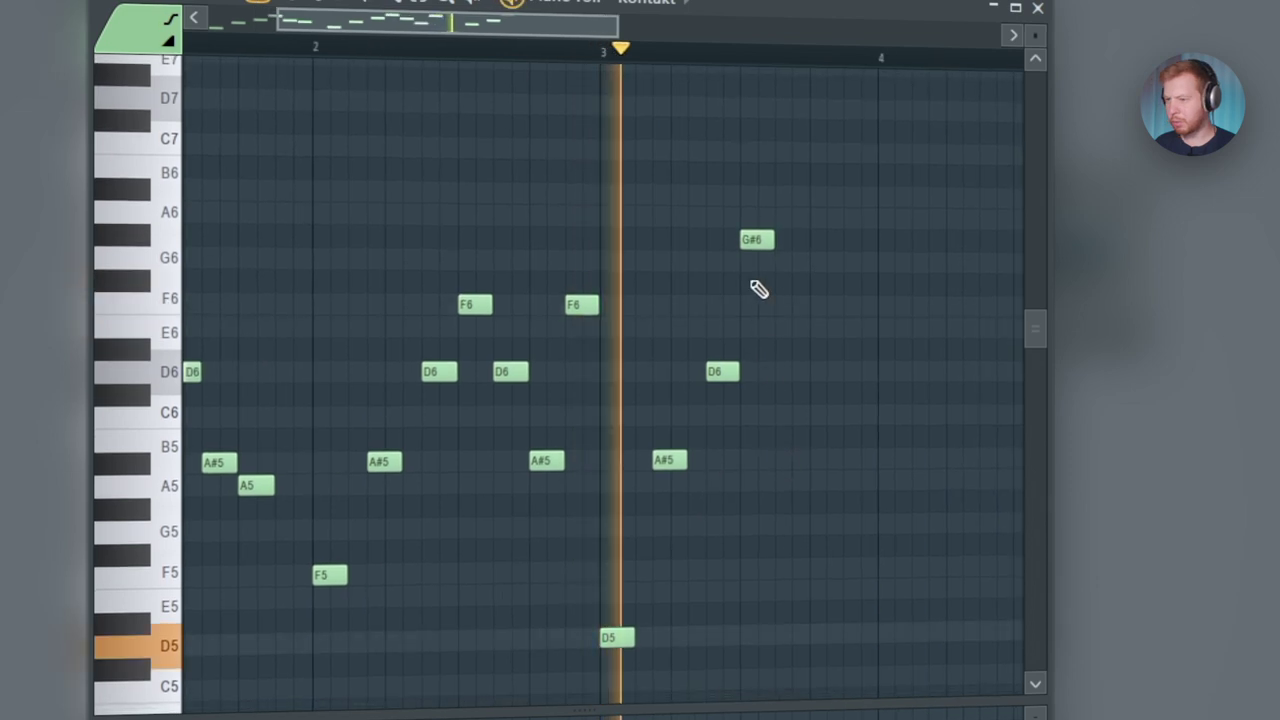
pyautogui.moveTo(754, 243); pyautogui.dragTo(752, 265)
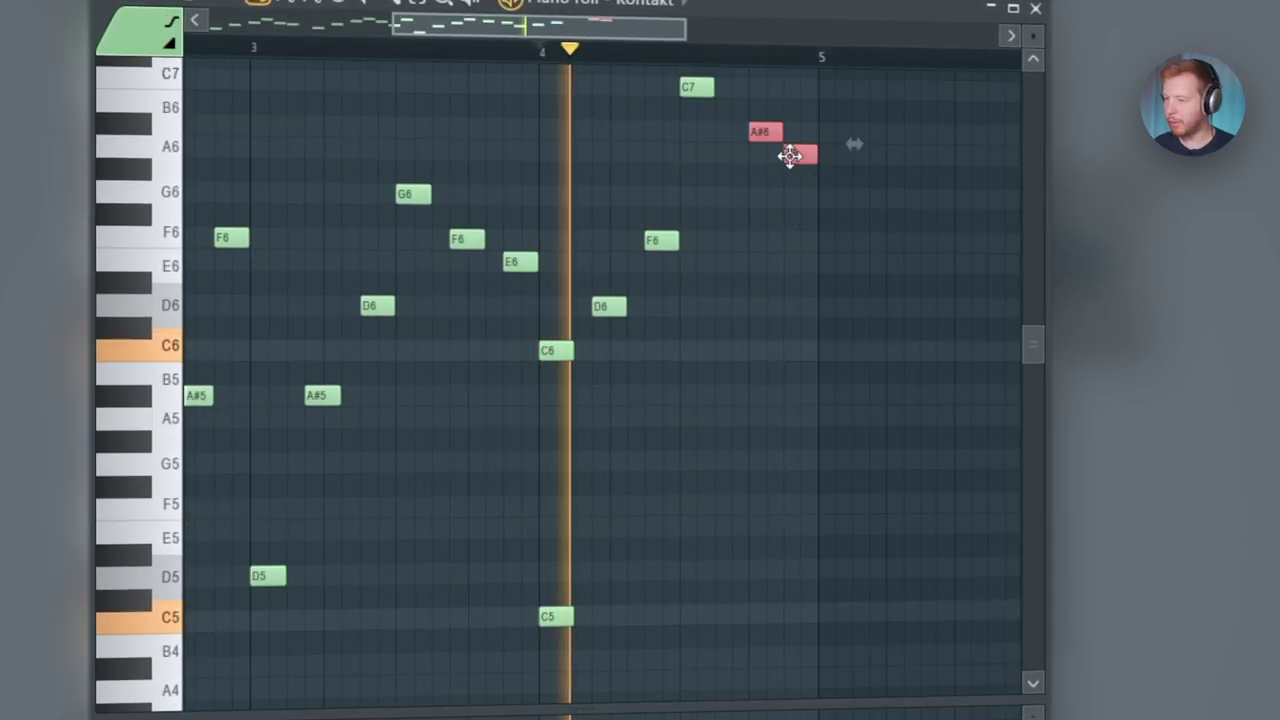
pyautogui.click(837, 280)
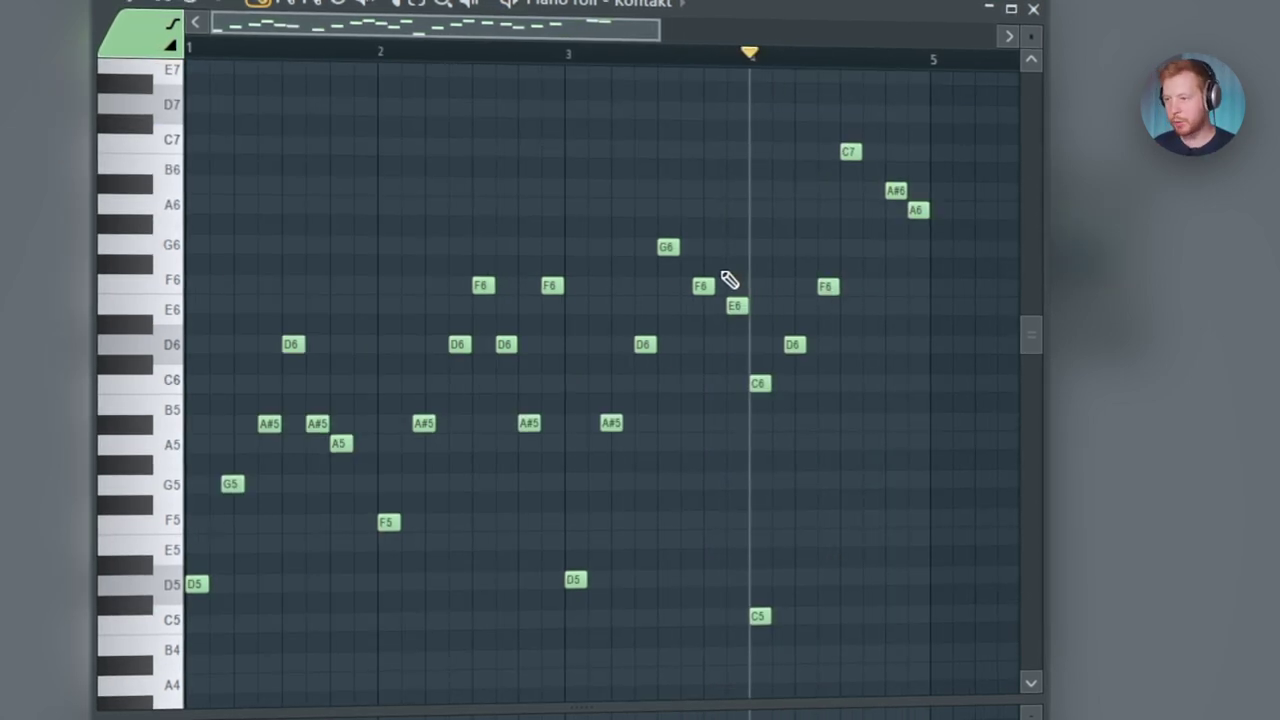
# Step: Add harmony notes: D6 above the last A#5 of bar 2, D6 under bar 3's G6, and C6, A#5, A5 in bar 4
pyautogui.scroll(4, 436, 454)
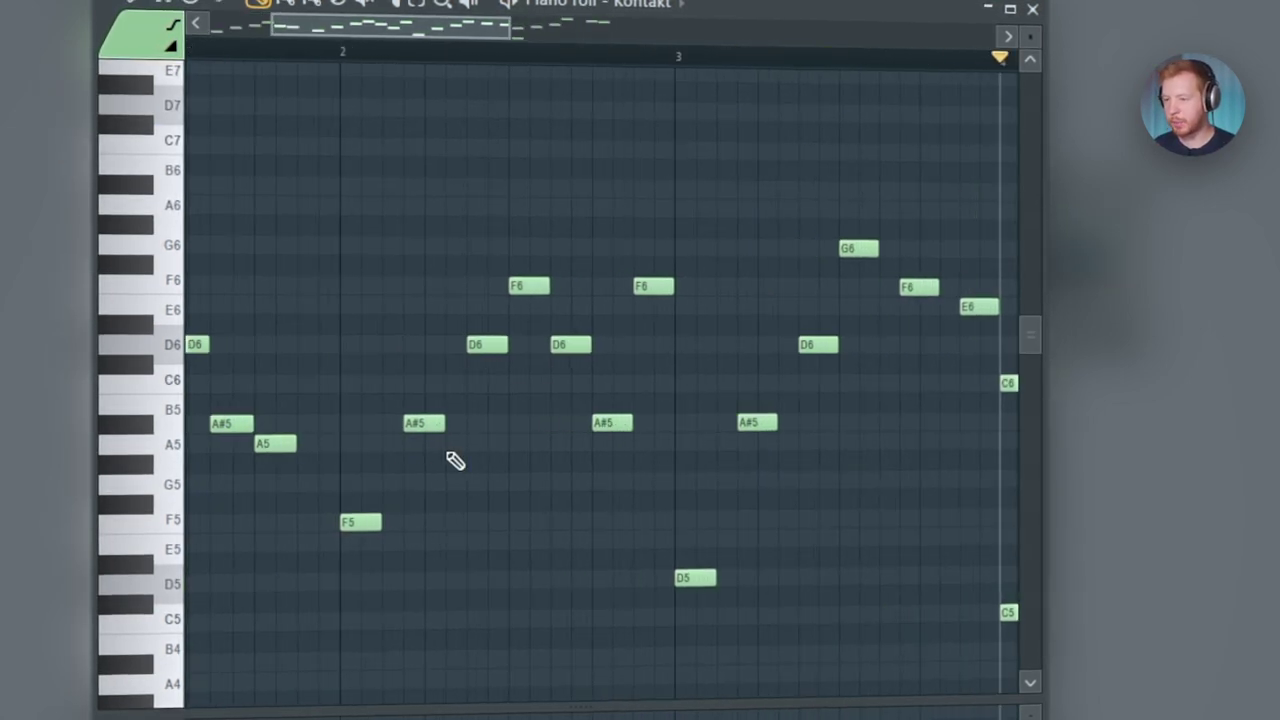
pyautogui.moveTo(450, 450); pyautogui.dragTo(640, 415)
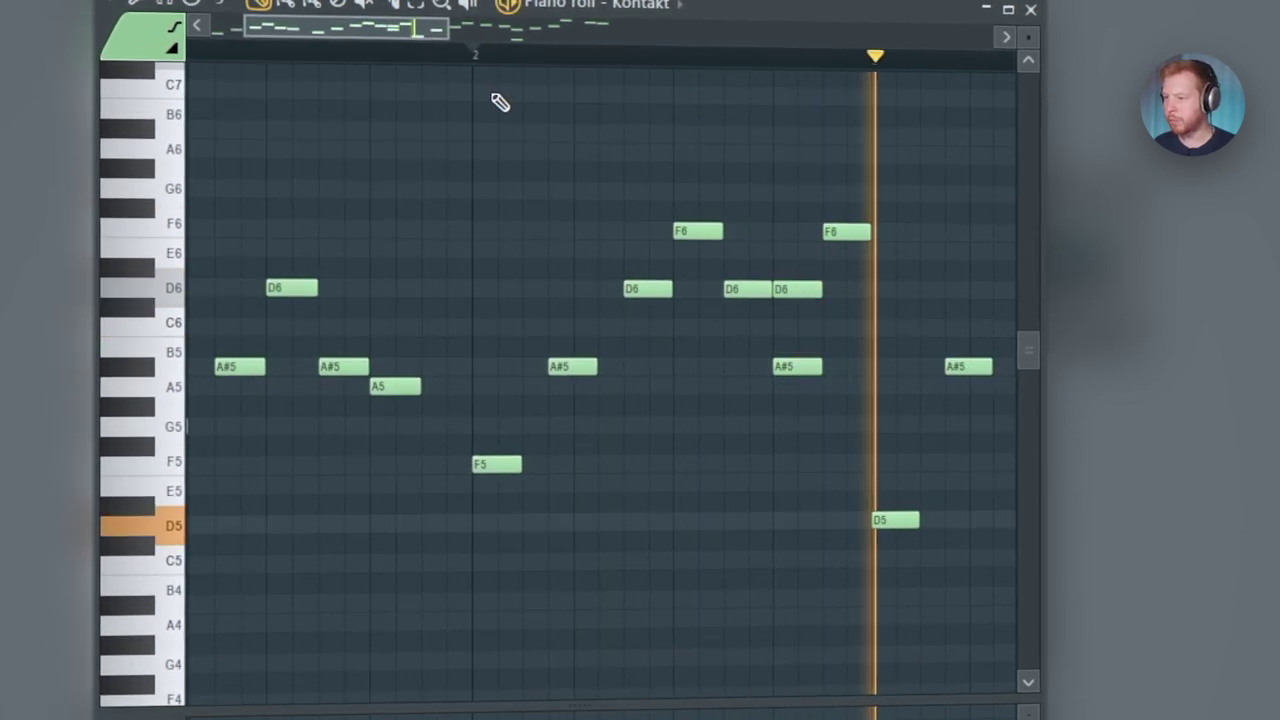
pyautogui.moveTo(563, 382); pyautogui.dragTo(86, 342)
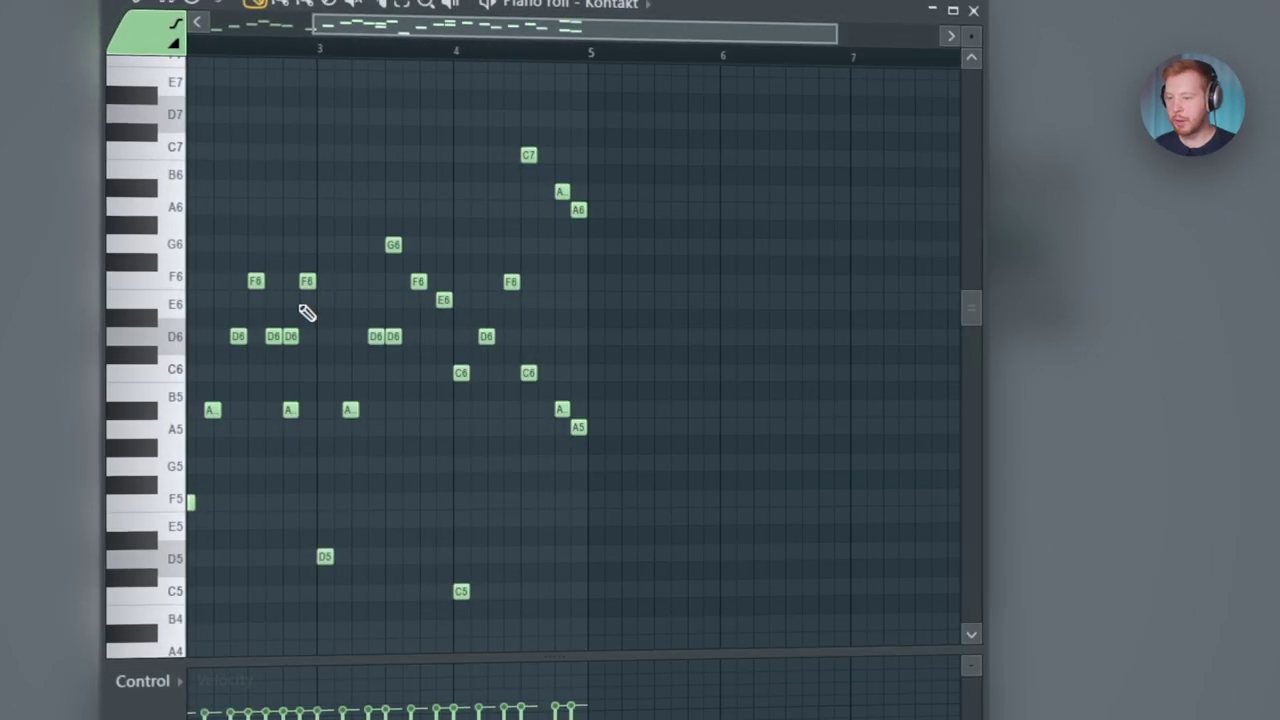
# Step: Lengthen the opening D5 and other melody notes followed by gaps so that they sustain toward the next note
pyautogui.scroll(4, 307, 312)
pyautogui.moveTo(312, 317); pyautogui.dragTo(840, 258)
pyautogui.moveTo(312, 528); pyautogui.dragTo(407, 446)
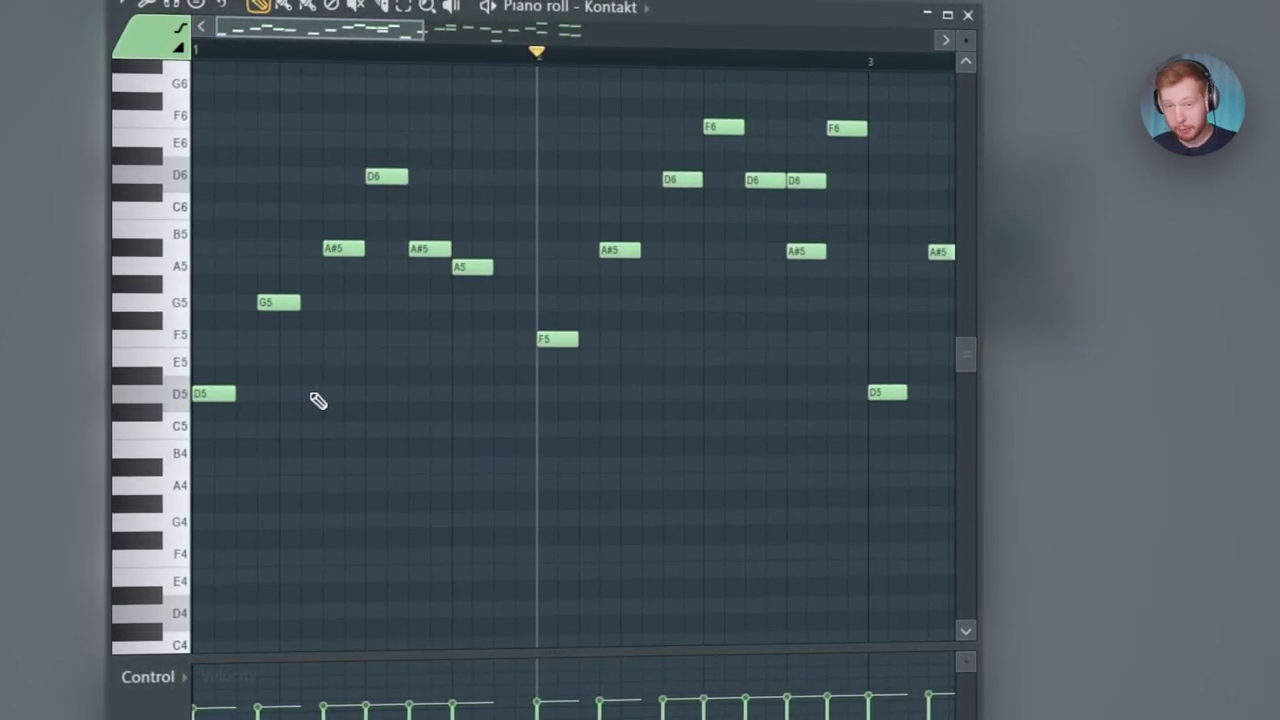
pyautogui.scroll(-3, 318, 400)
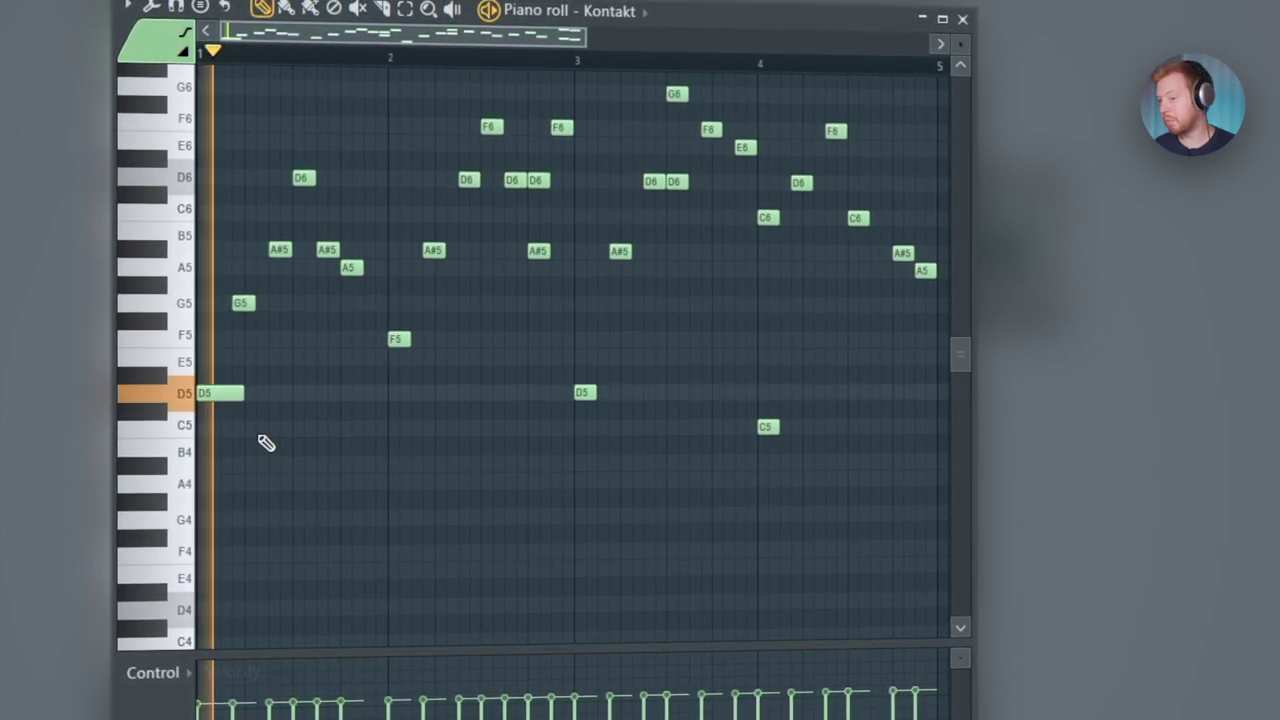
pyautogui.scroll(4, 266, 443)
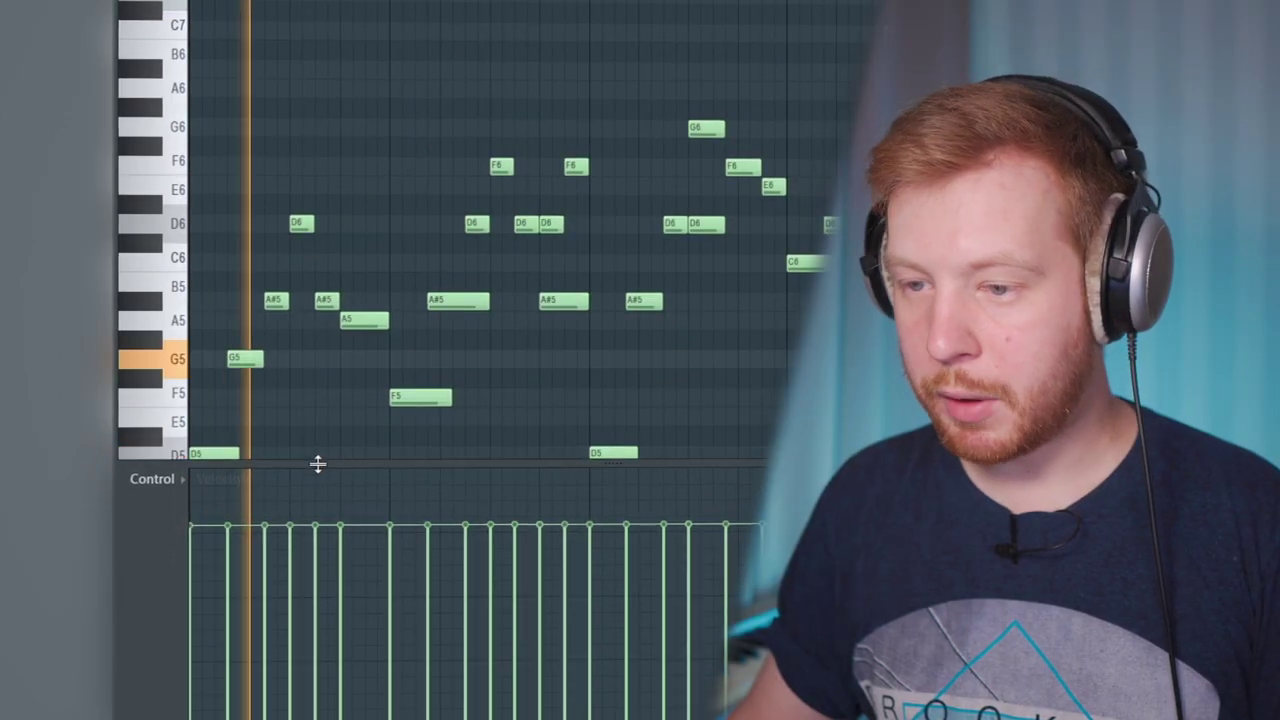
# Step: Enlarge the velocity lane and lower the velocity of the G5 note in bar 1
pyautogui.scroll(-4, 320, 263)
pyautogui.moveTo(288, 462); pyautogui.dragTo(306, 286)
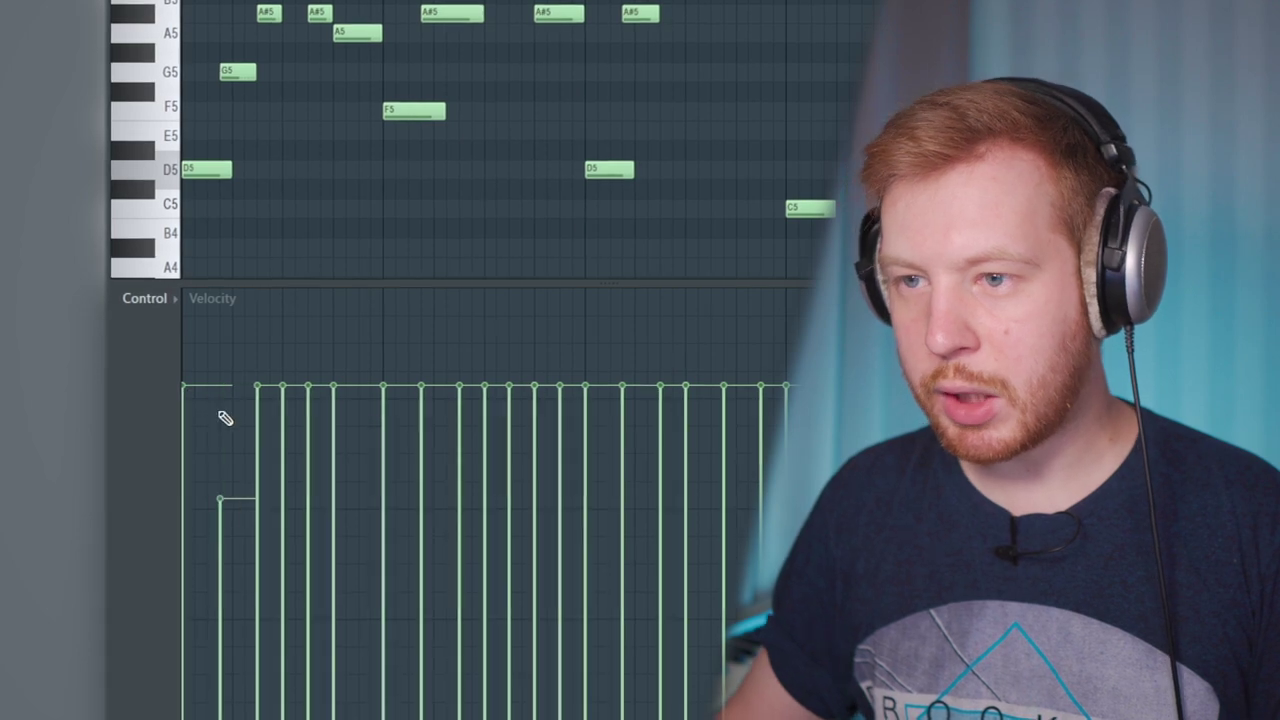
pyautogui.click(221, 498)
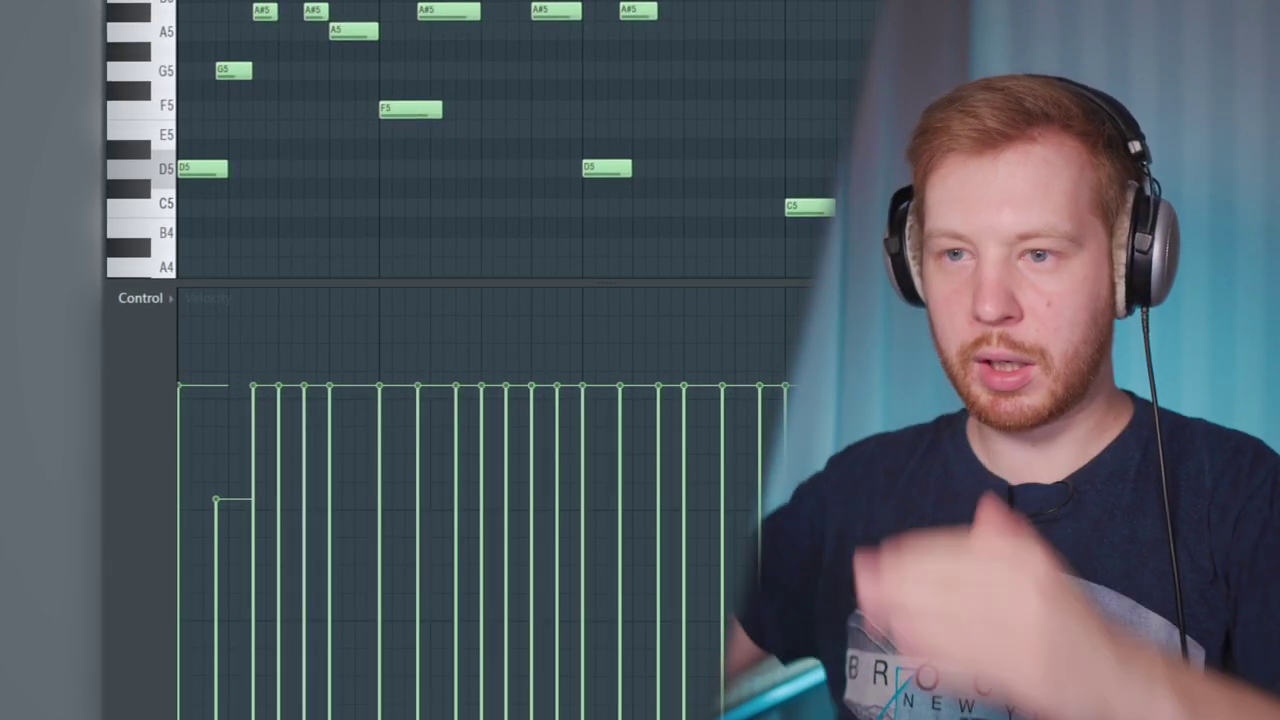
pyautogui.click(233, 488)
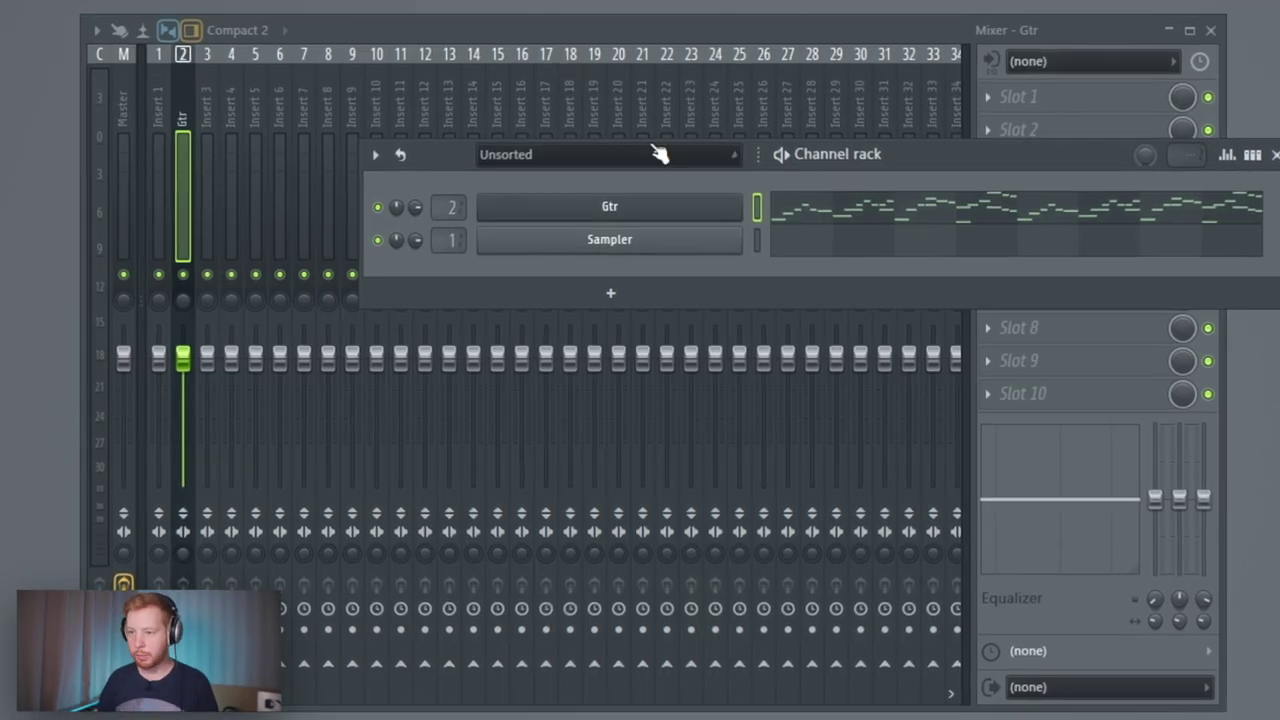
# Step: Load EchoBoy into slot 2 of the Gtr mixer track, with the mix fully wet, feedback past midway and high cut just below midway
pyautogui.click(226, 66)
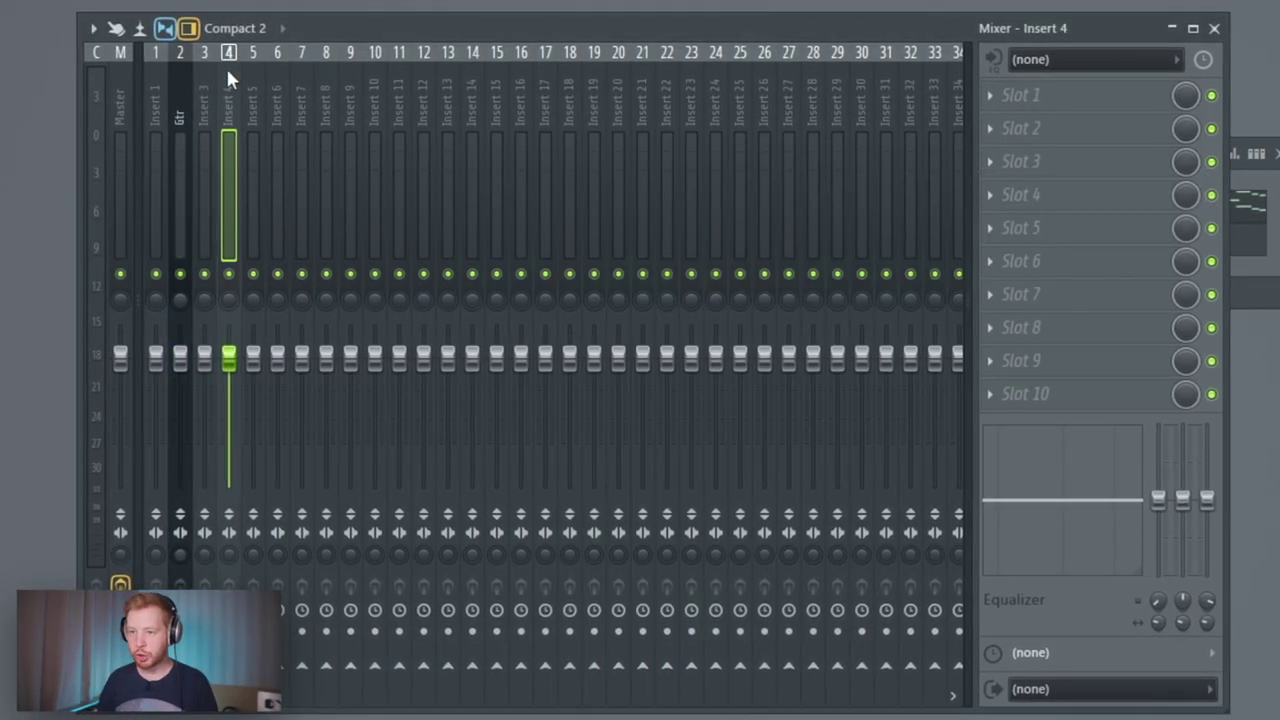
pyautogui.click(1040, 127)
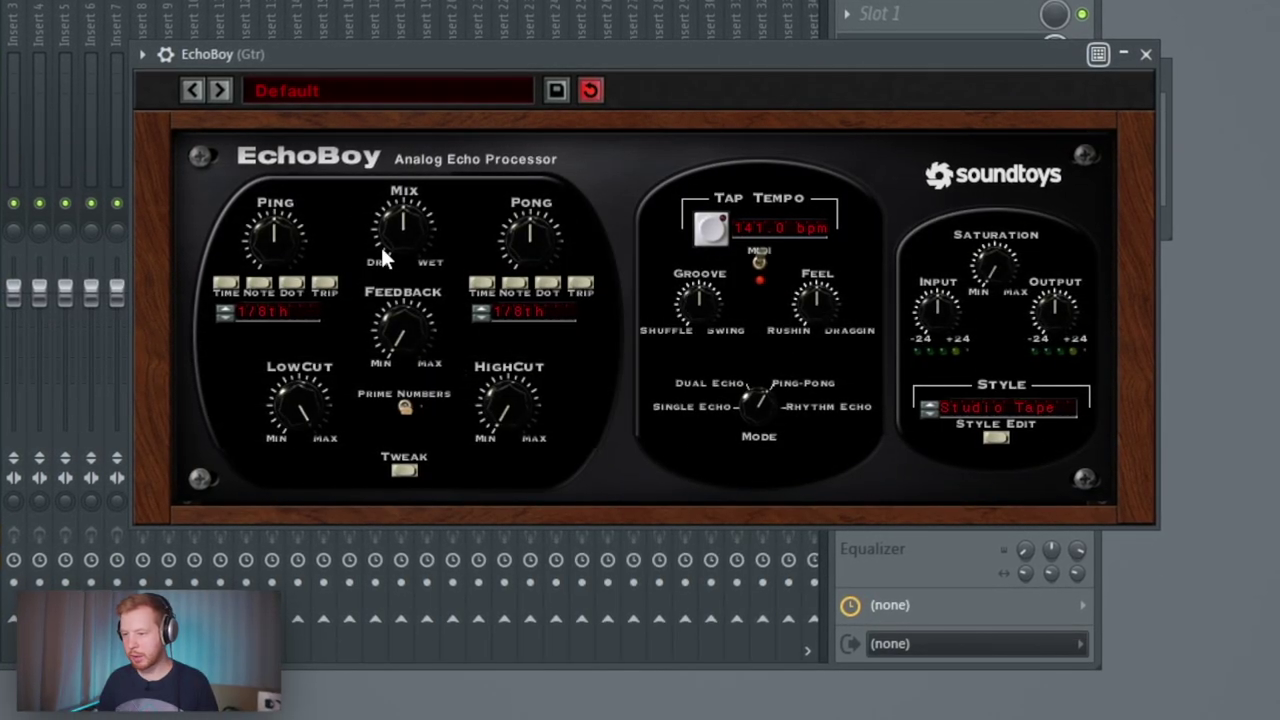
pyautogui.moveTo(540, 331); pyautogui.dragTo(541, 368)
pyautogui.moveTo(401, 335); pyautogui.dragTo(428, 211)
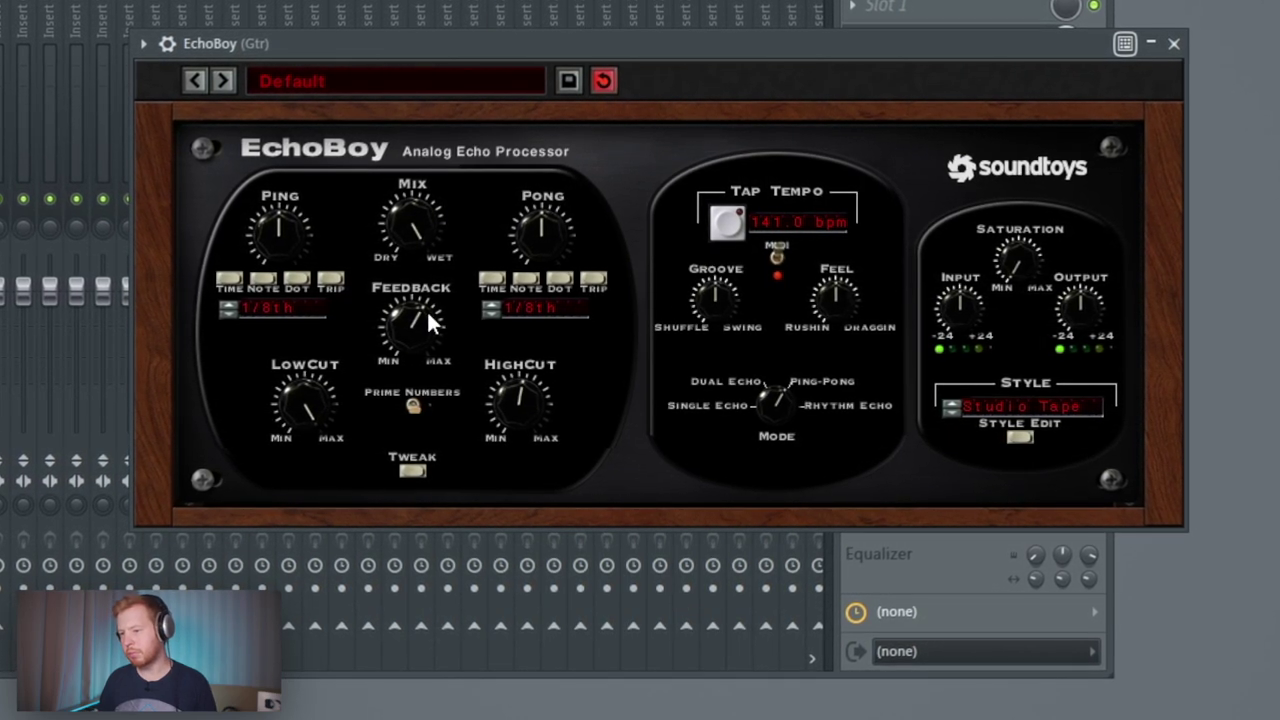
pyautogui.moveTo(506, 399); pyautogui.dragTo(508, 428)
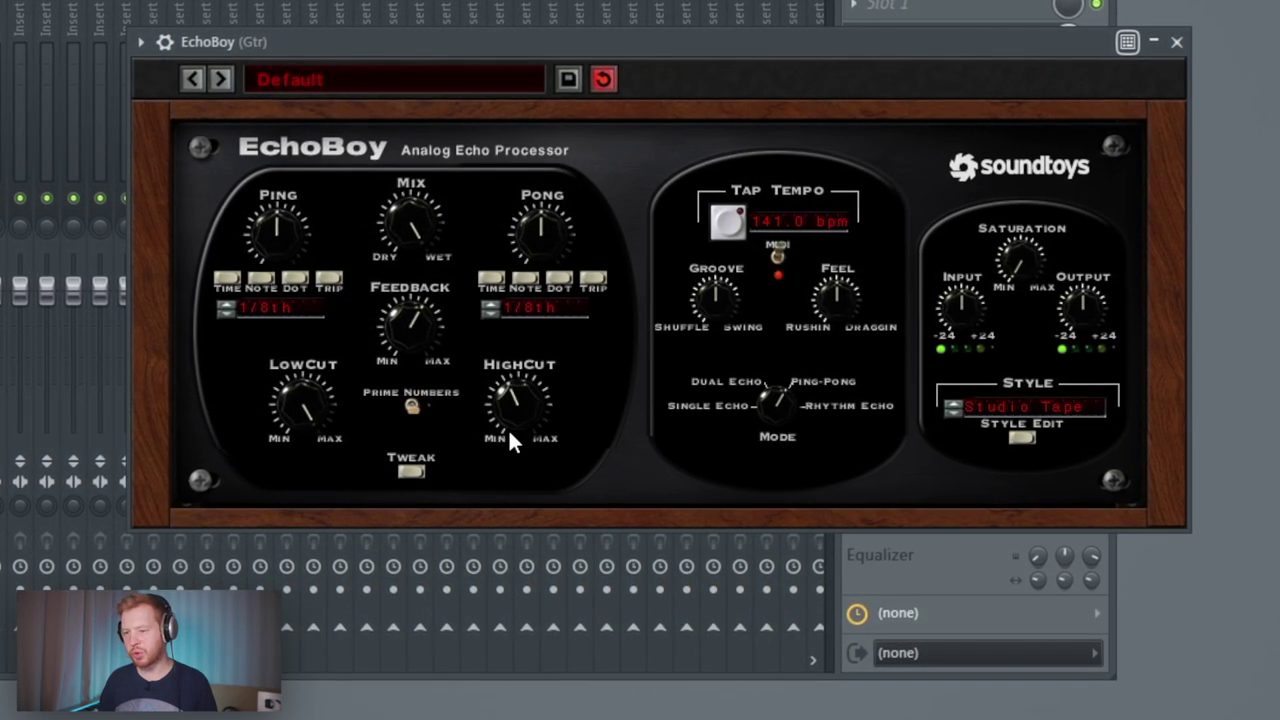
# Step: Lower EchoBoy's low cut, bring feedback just below midway, reduce the mix to about a quarter wet, and close the plugin
pyautogui.moveTo(313, 410); pyautogui.dragTo(318, 488)
pyautogui.moveTo(390, 345); pyautogui.dragTo(384, 392)
pyautogui.moveTo(417, 232); pyautogui.dragTo(405, 398)
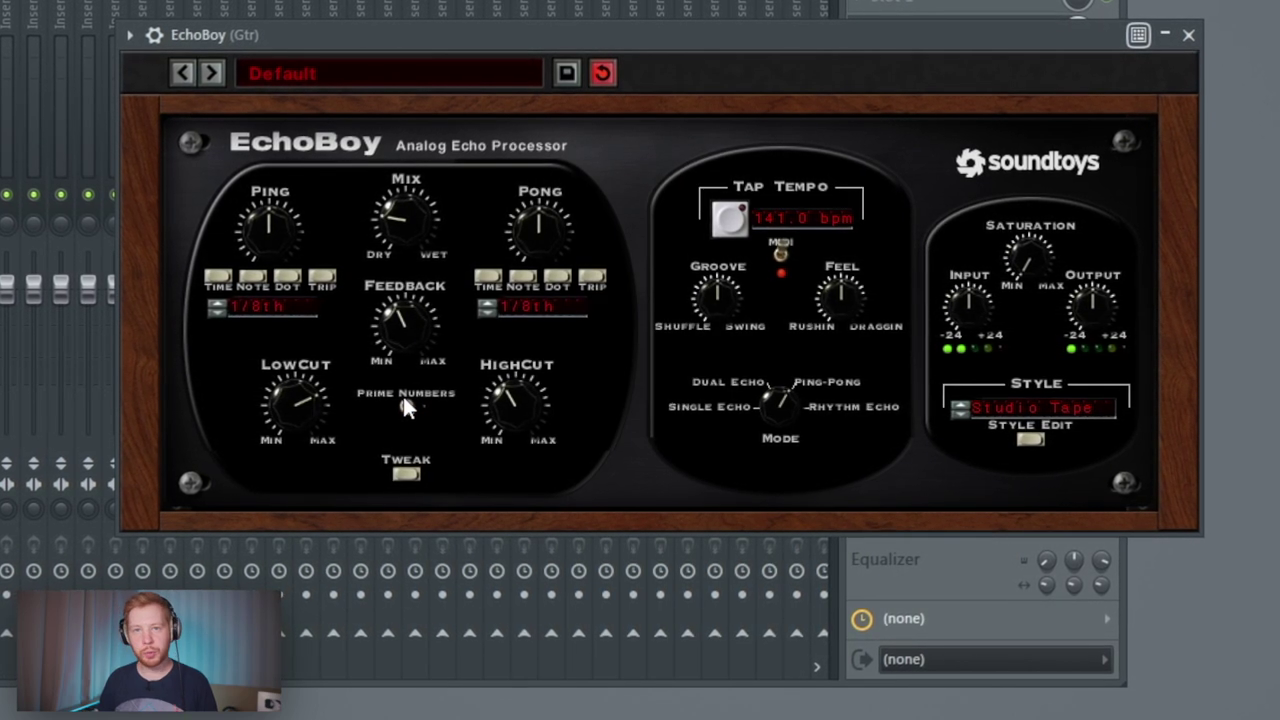
pyautogui.press('Escape')
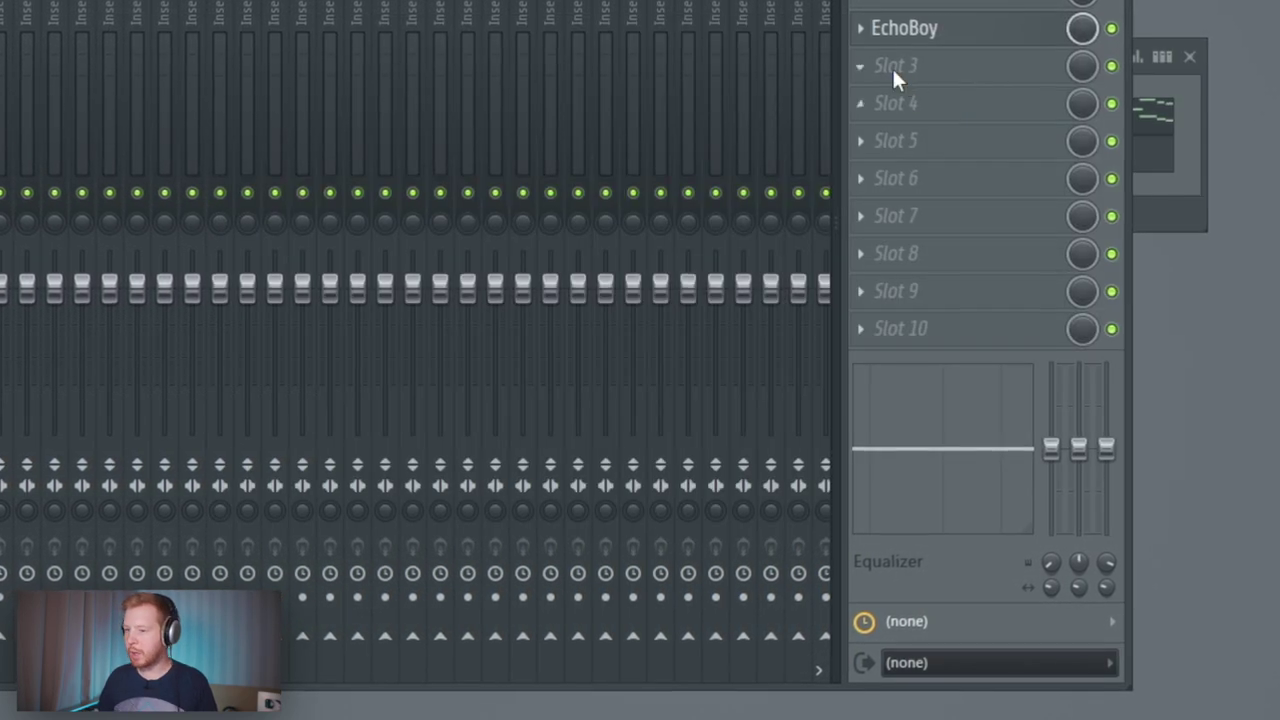
# Step: Load ValhallaVintageVerb into slot 3 of the Gtr track, with low cut at 410 Hz and mix reduced to about 8.4%
pyautogui.click(892, 64)
pyautogui.click(184, 88)
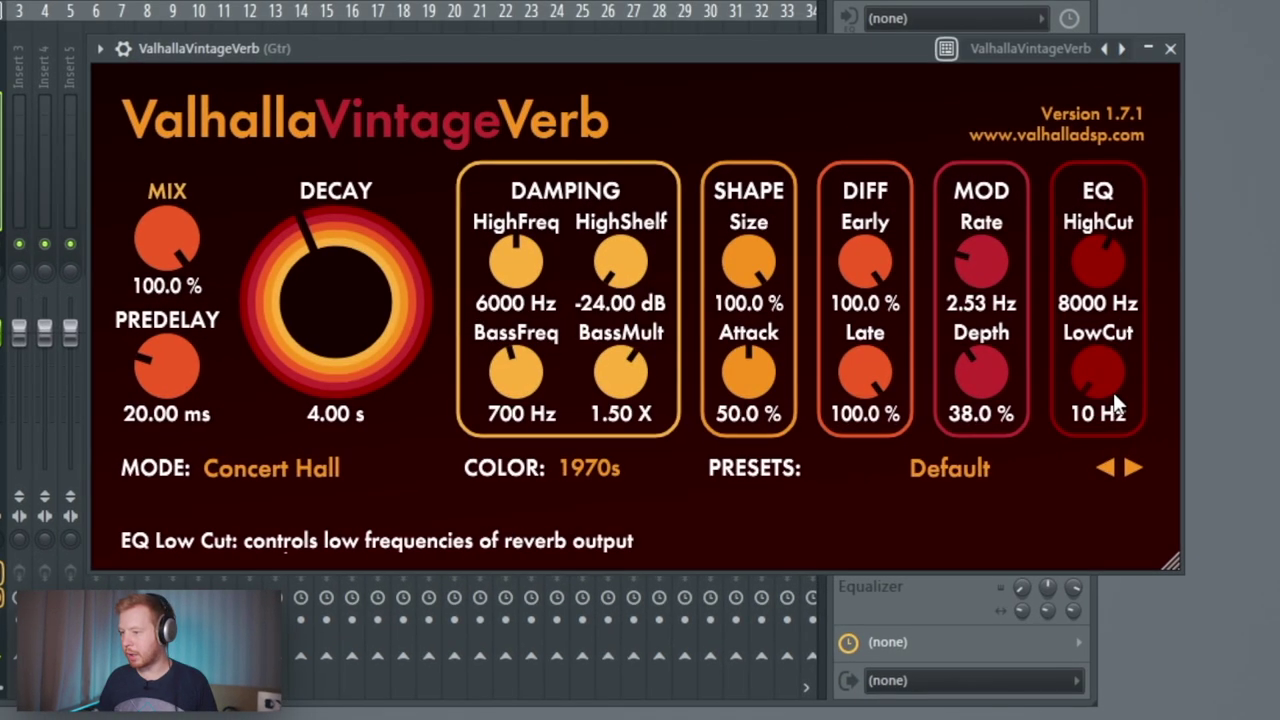
pyautogui.moveTo(164, 237); pyautogui.dragTo(257, 428)
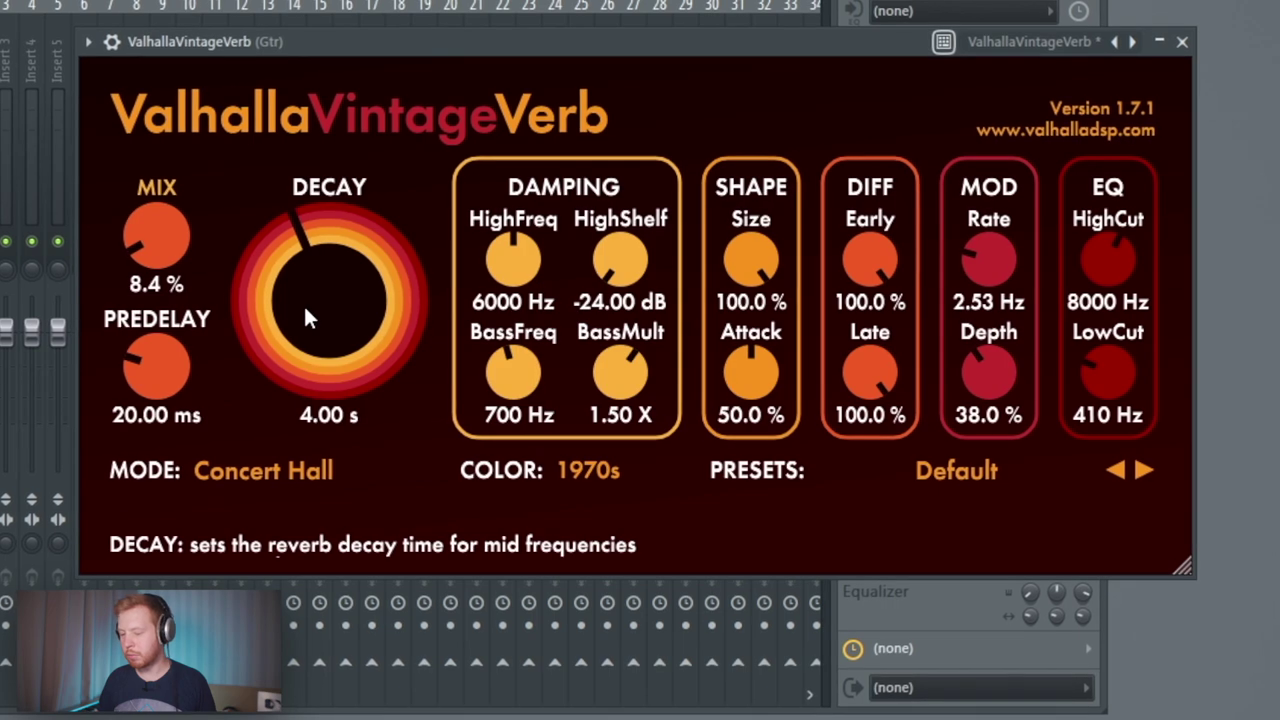
pyautogui.scroll(2, 173, 246)
pyautogui.moveTo(172, 244)
pyautogui.mouseDown()
pyautogui.moveTo(174, 212)
pyautogui.moveTo(170, 258)
pyautogui.mouseUp()
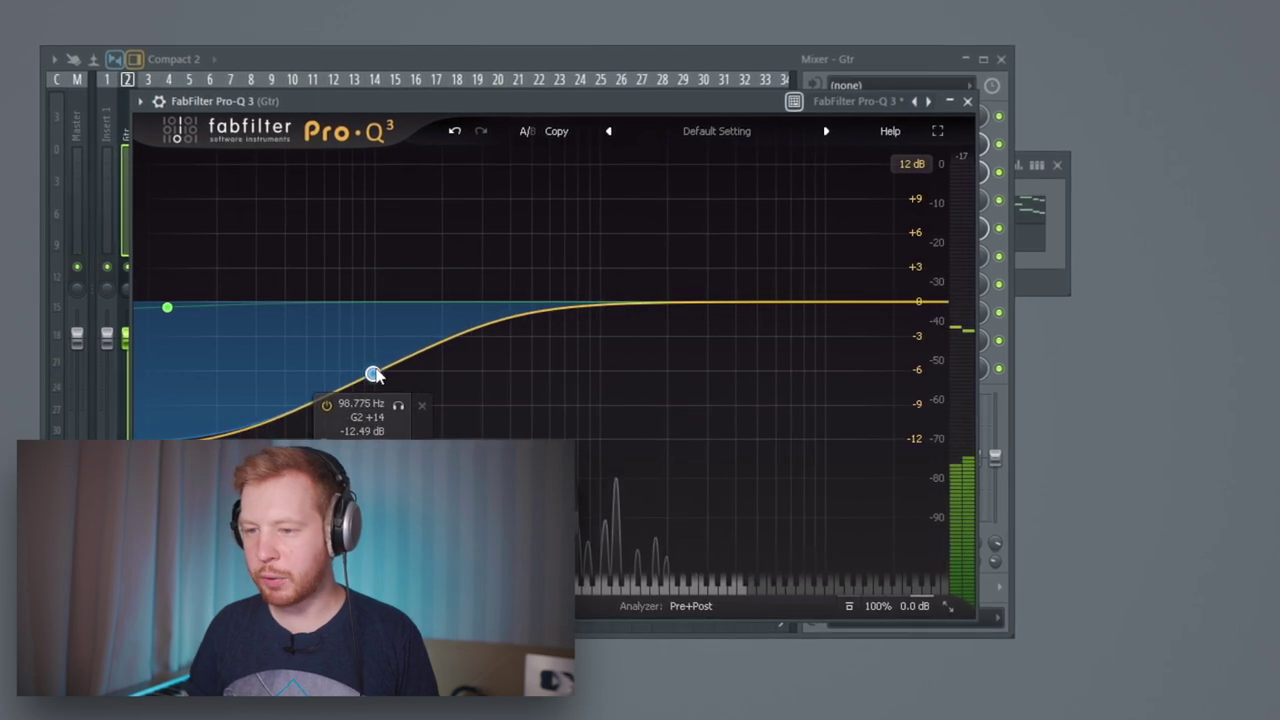
# Step: Restrict the low-shelf band in FabFilter Pro-Q 3 to the side signal, raise its frequency and deepen its cut
pyautogui.rightClick(373, 374)
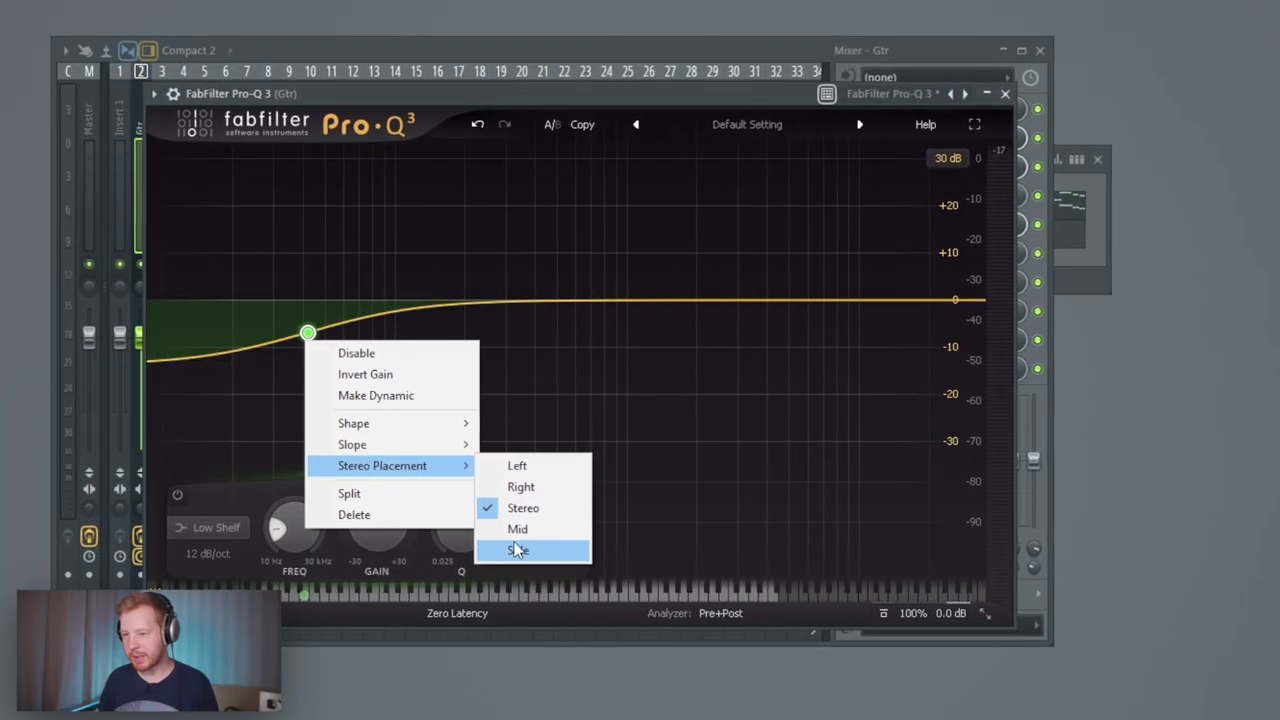
pyautogui.click(517, 549)
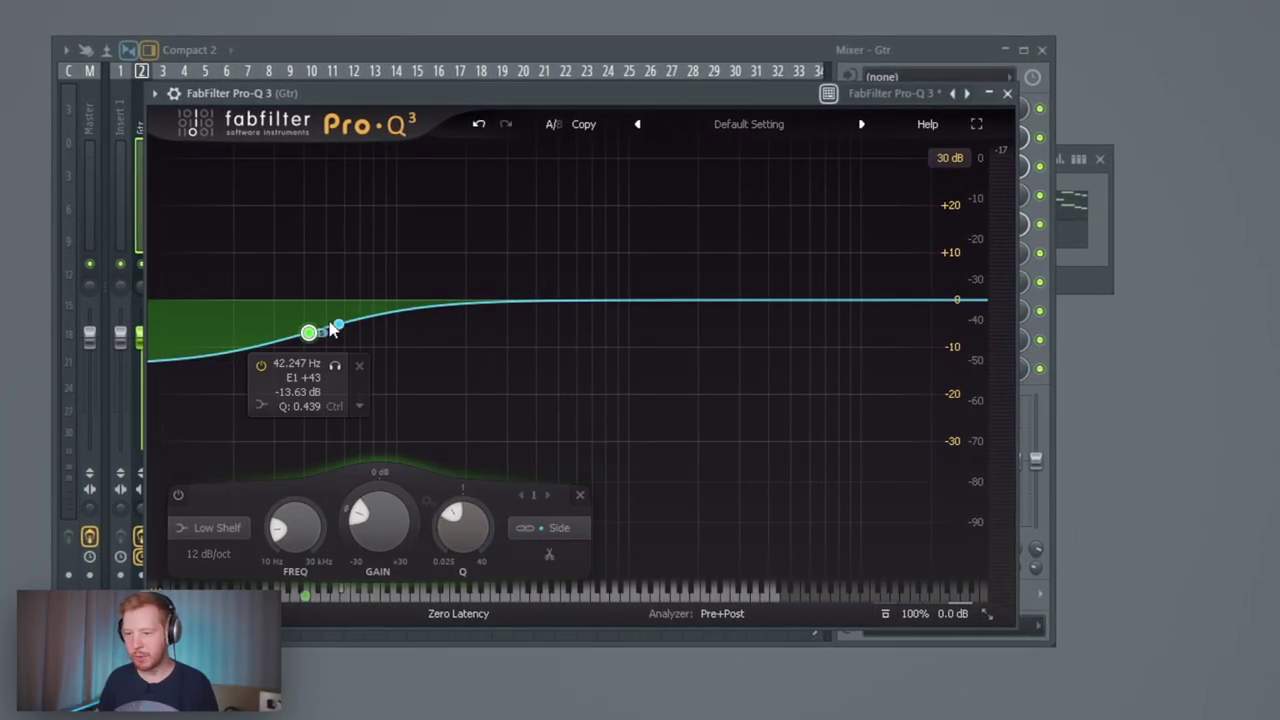
pyautogui.moveTo(309, 334); pyautogui.dragTo(414, 371)
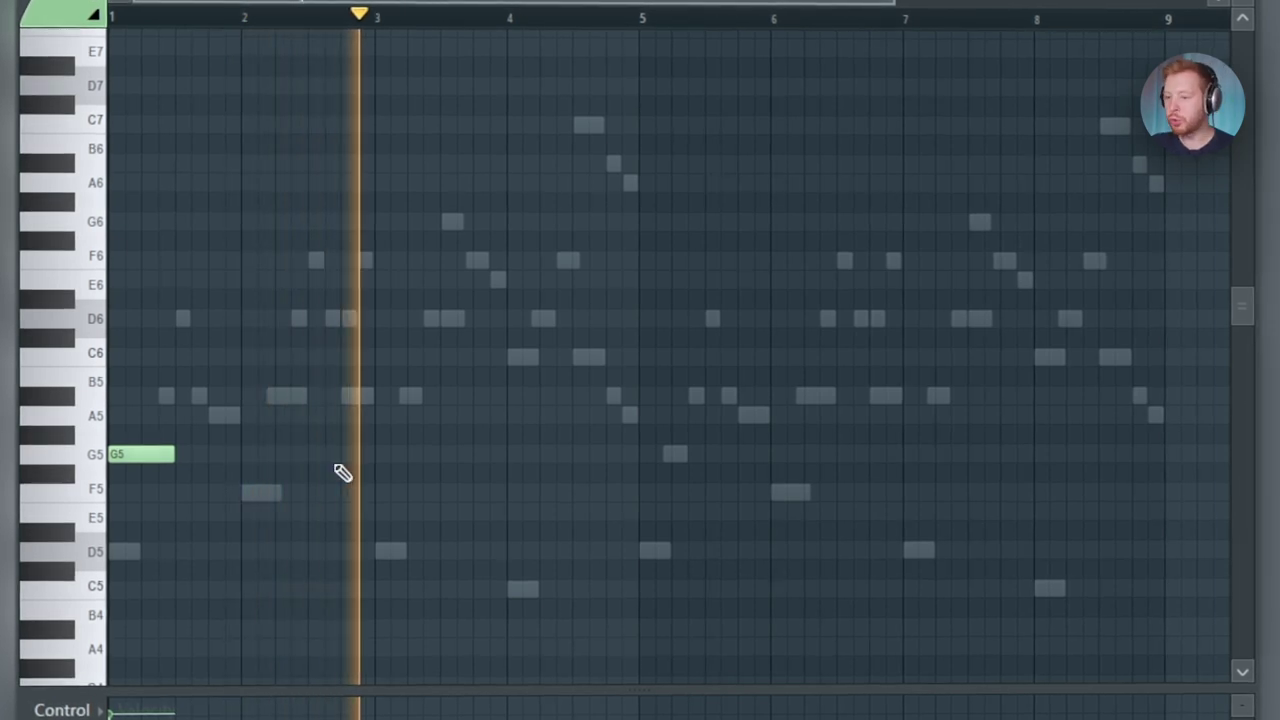
# Step: Enter the counter-melody run G5, G5, A#5, F5, E5 in bar 2 and a half-bar D5 at the start of bar 3
pyautogui.press('space')
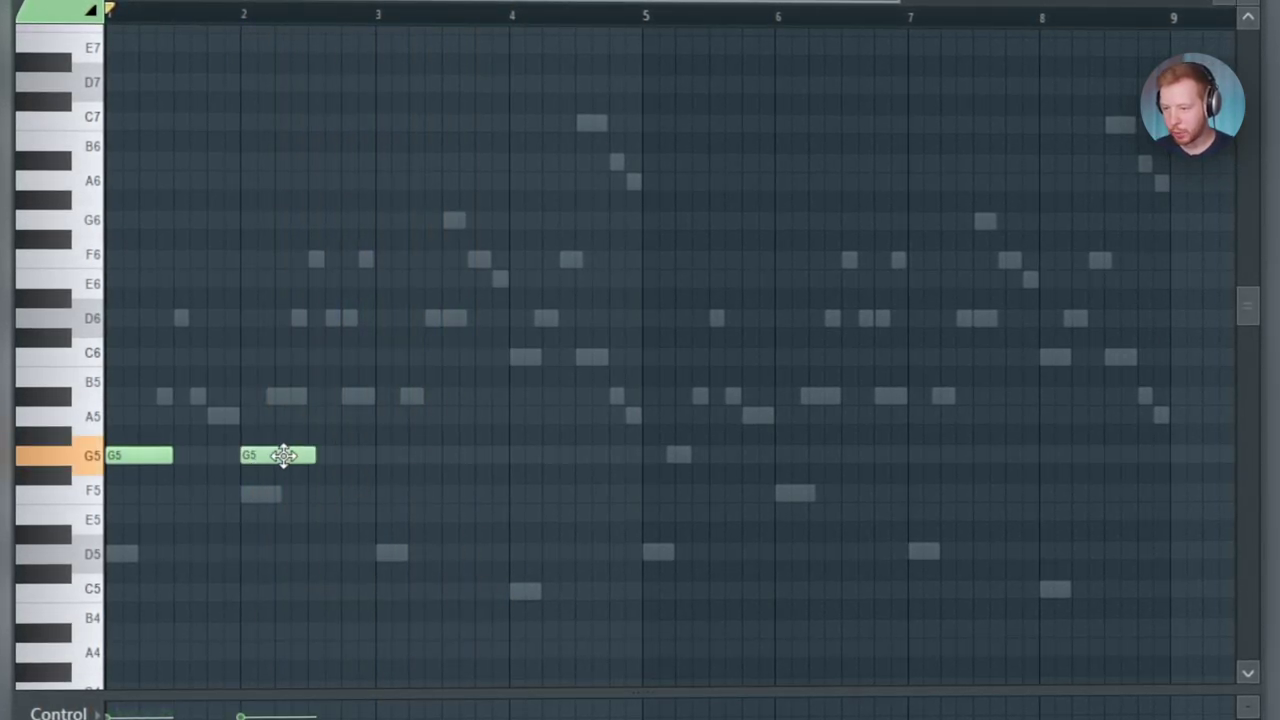
pyautogui.scroll(4, 315, 393)
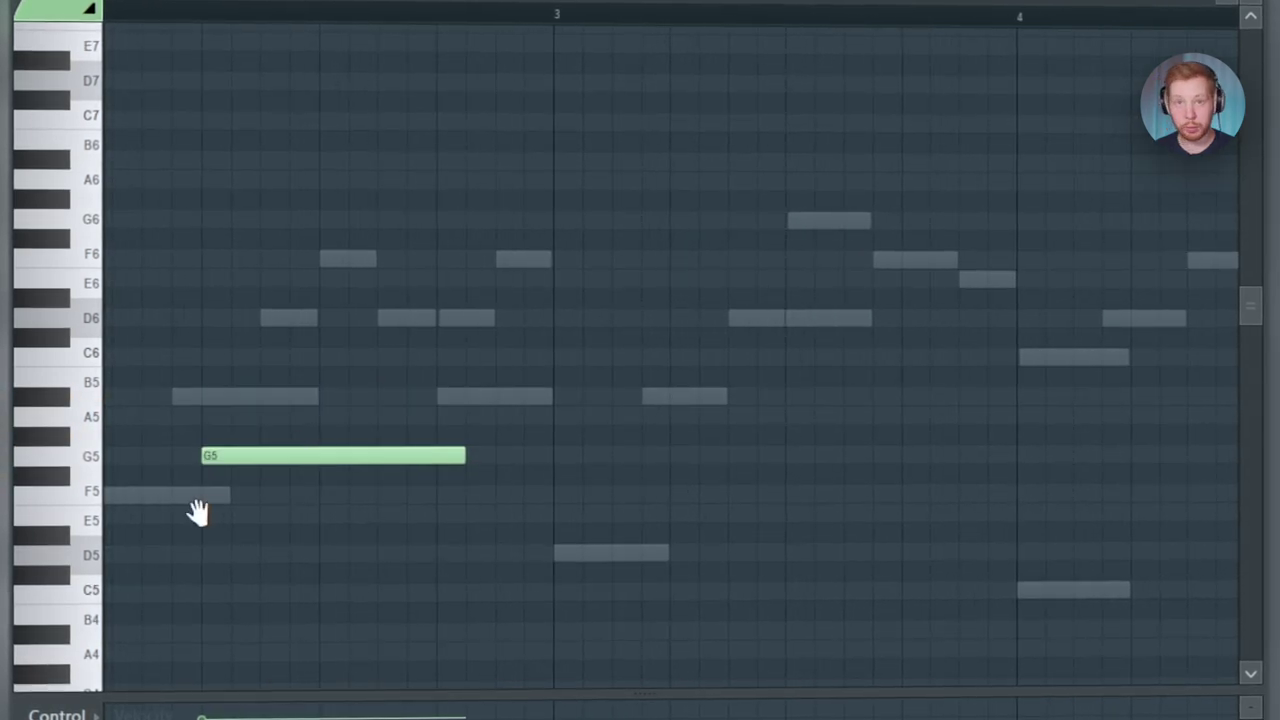
pyautogui.moveTo(198, 512); pyautogui.dragTo(494, 499)
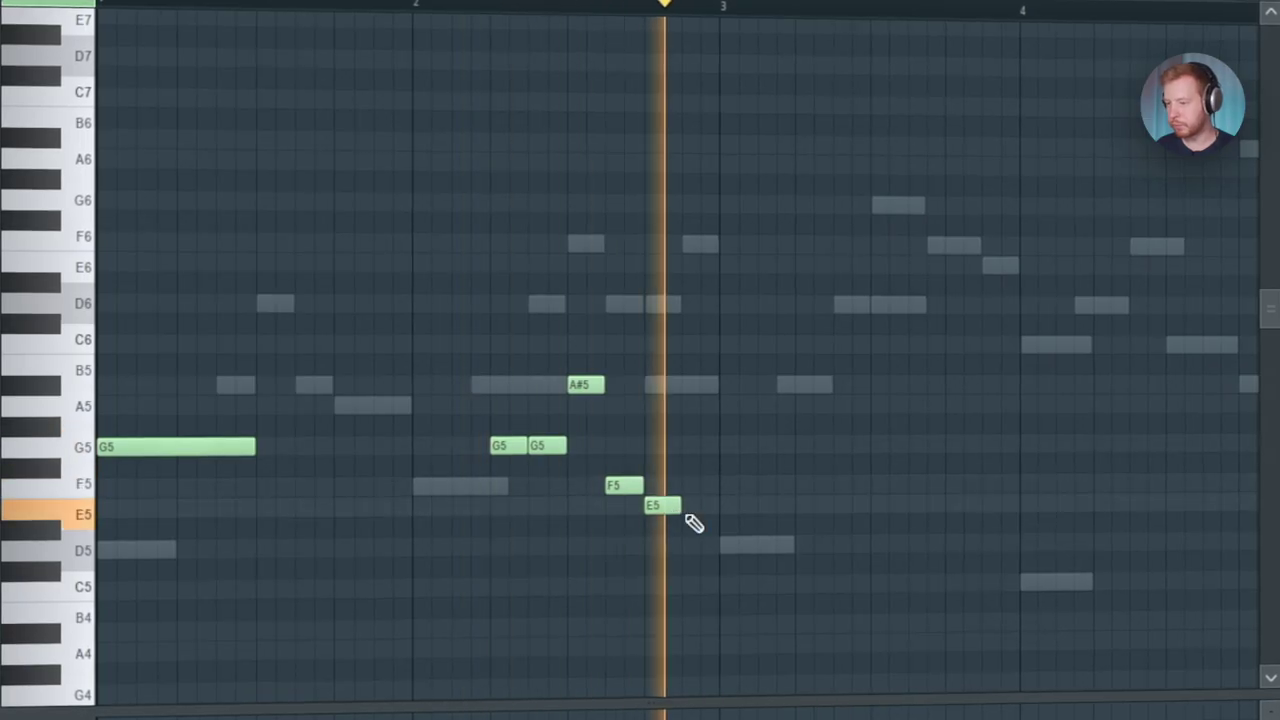
pyautogui.click(724, 548)
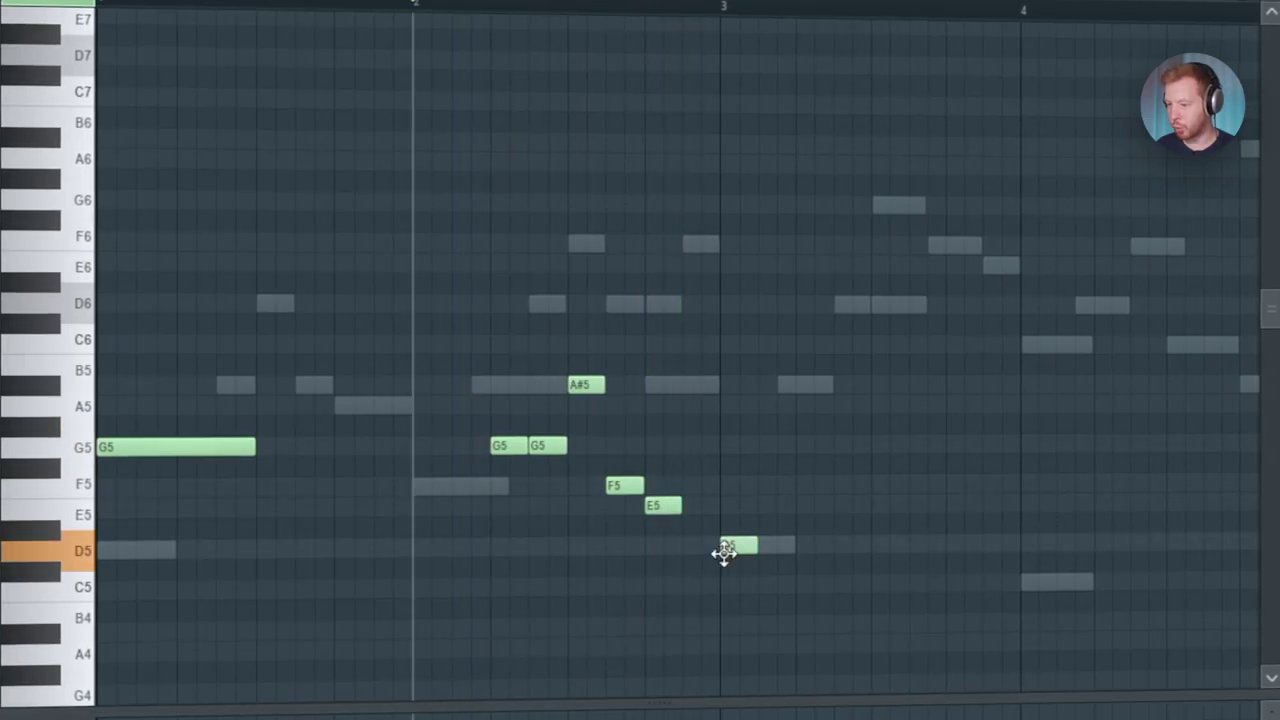
pyautogui.moveTo(750, 548); pyautogui.dragTo(871, 548)
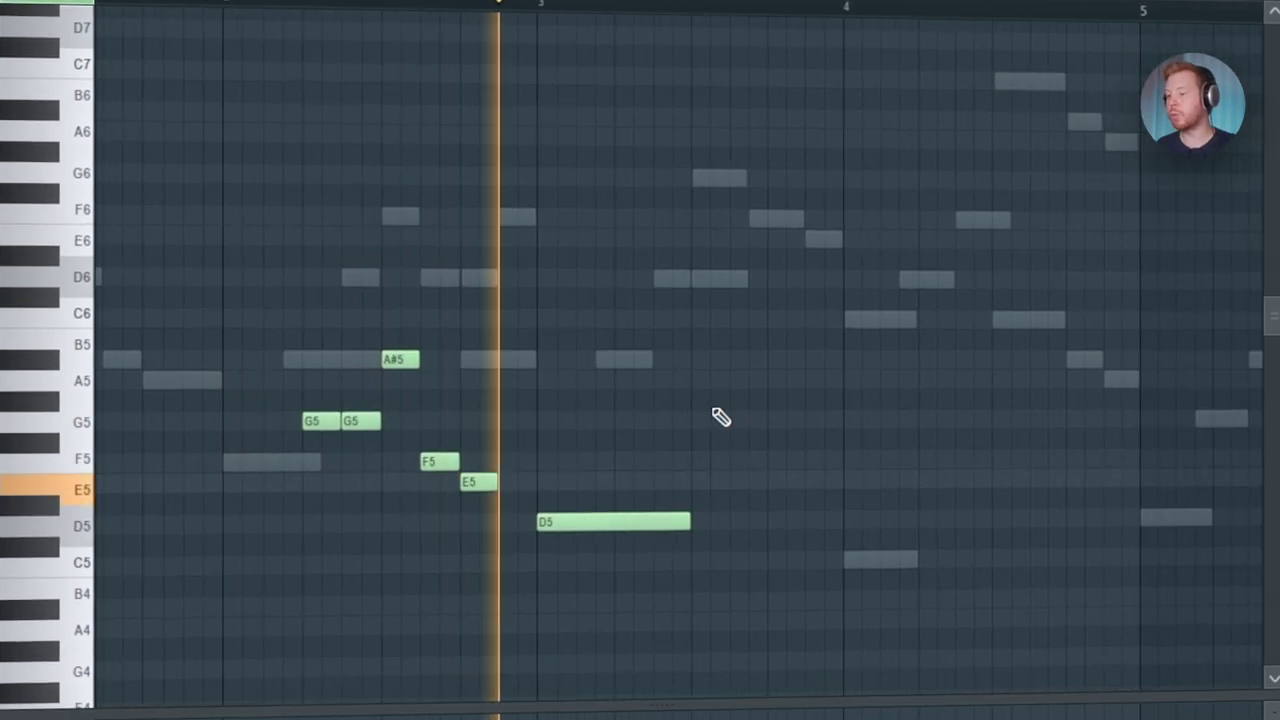
# Step: Extend the counter-melody with two C5 notes in bar 4, a half-bar G5 at bar 5, and bar 2's run copied into bar 6
pyautogui.click(847, 555)
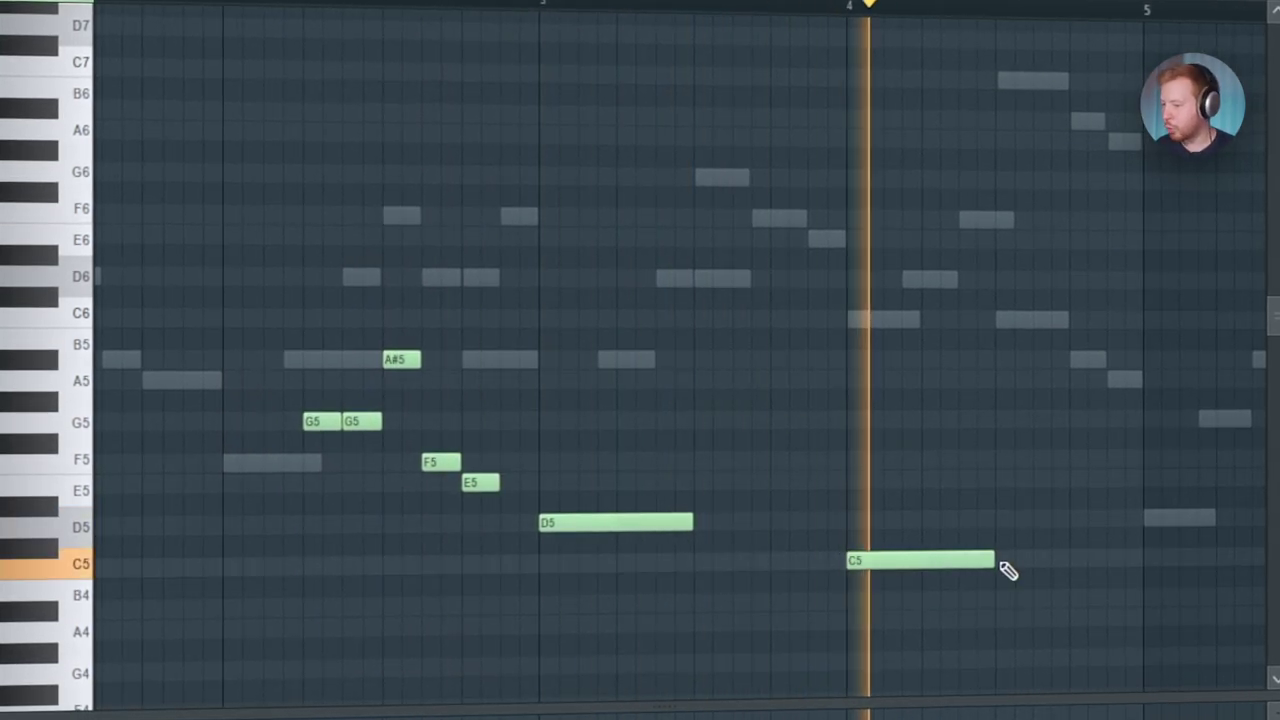
pyautogui.click(1004, 560)
pyautogui.click(753, 489)
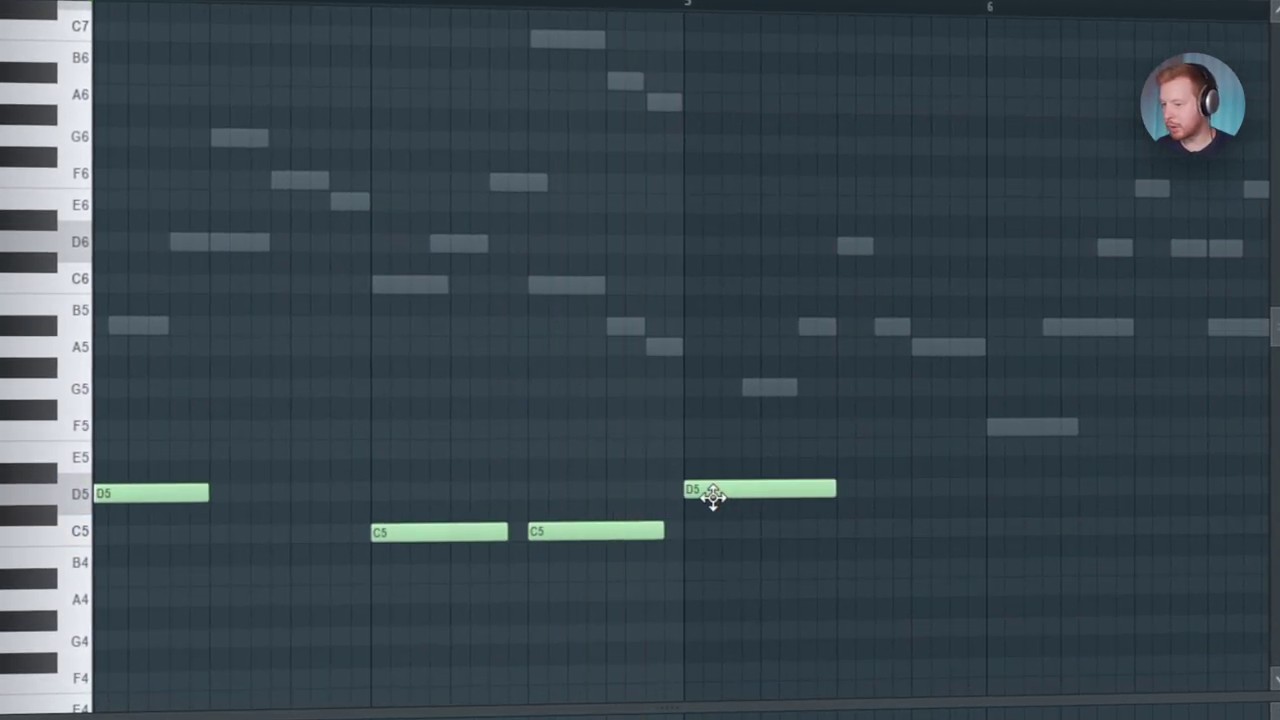
pyautogui.moveTo(186, 251); pyautogui.dragTo(306, 488)
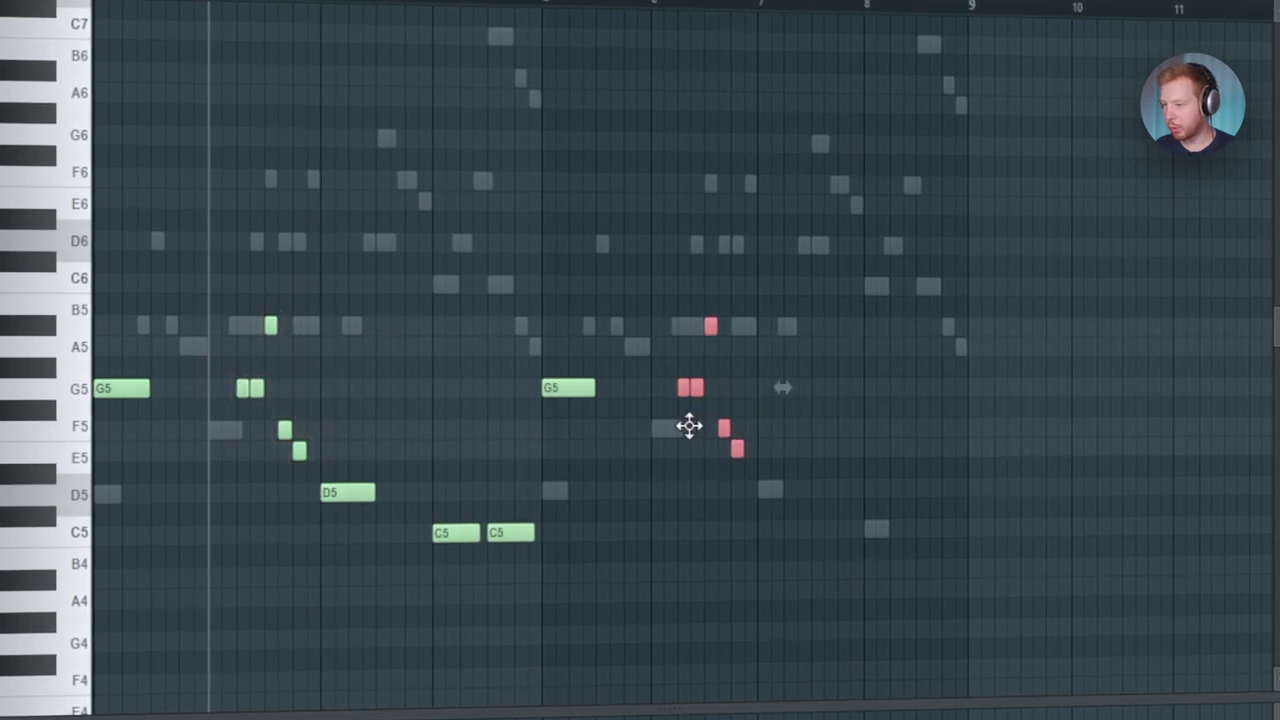
pyautogui.scroll(3, 738, 528)
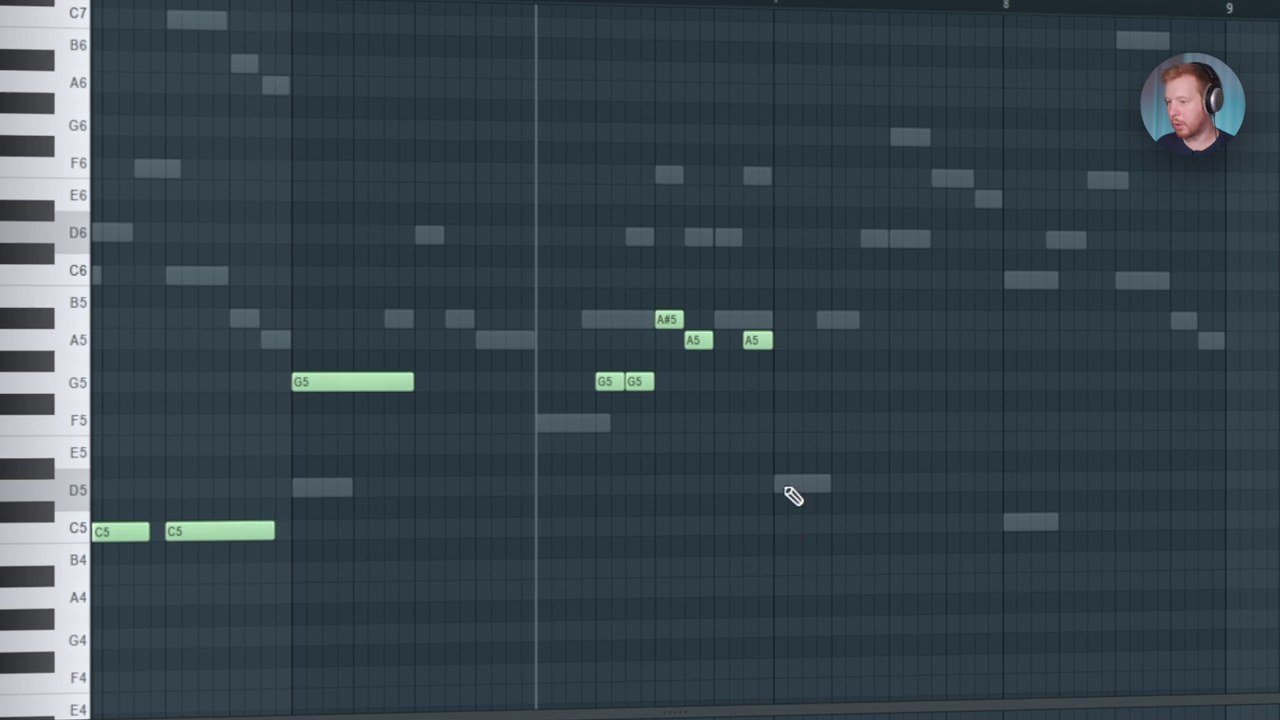
# Step: Enter a half-bar D5 at bar 7, two C5 notes in bar 8, and a short D5 leading into bar 8
pyautogui.click(797, 485)
pyautogui.moveTo(1045, 503)
pyautogui.mouseDown()
pyautogui.moveTo(1086, 514)
pyautogui.moveTo(1044, 528)
pyautogui.mouseUp()
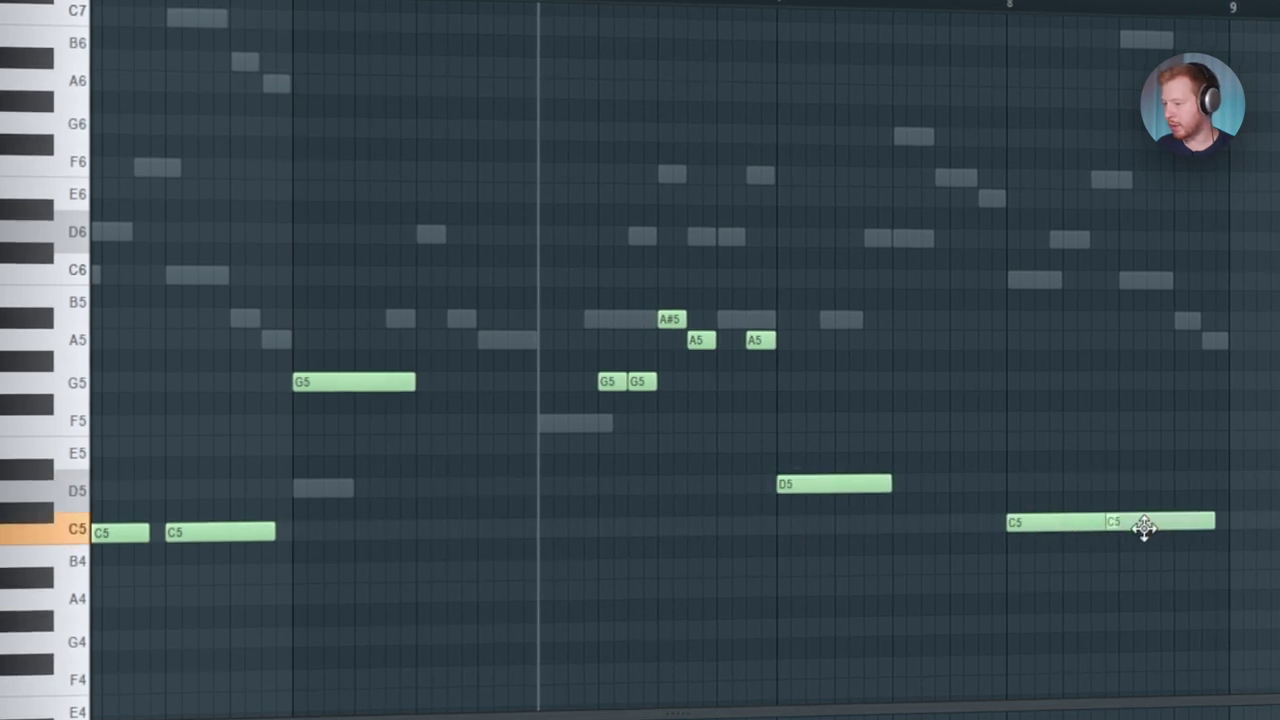
pyautogui.moveTo(1144, 528); pyautogui.dragTo(1170, 521)
pyautogui.click(981, 489)
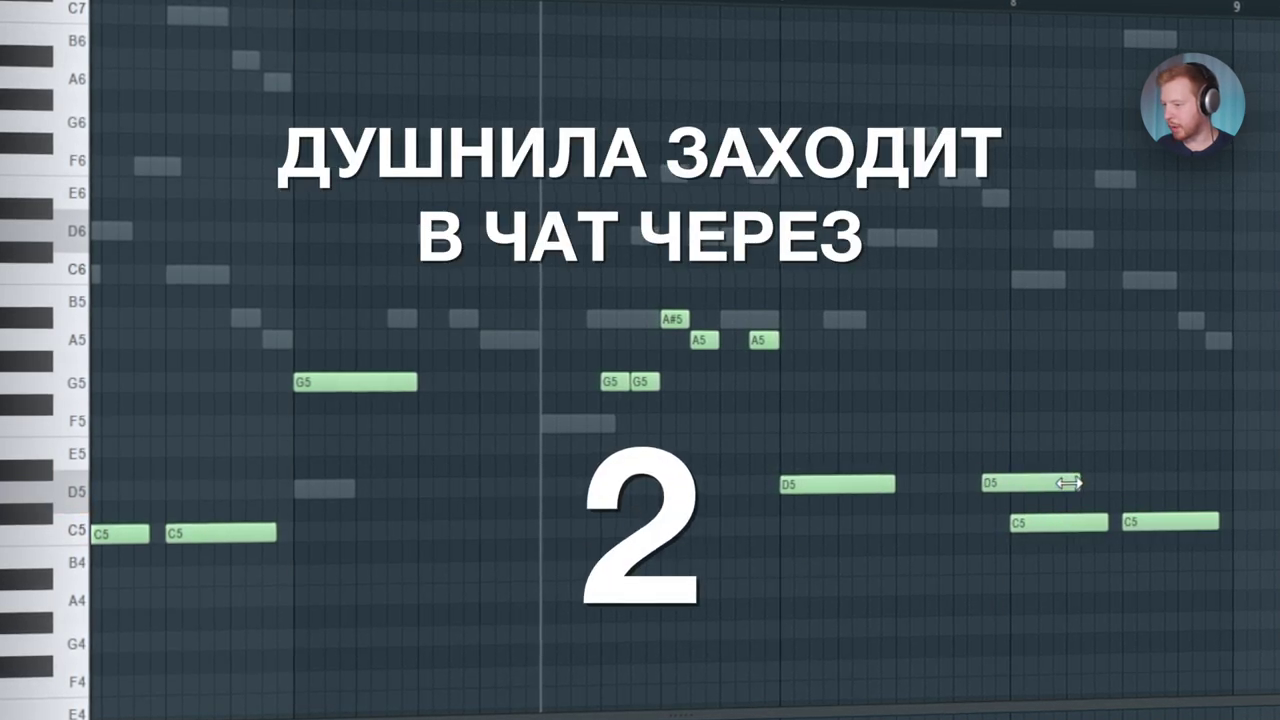
pyautogui.moveTo(1068, 483); pyautogui.dragTo(1008, 483)
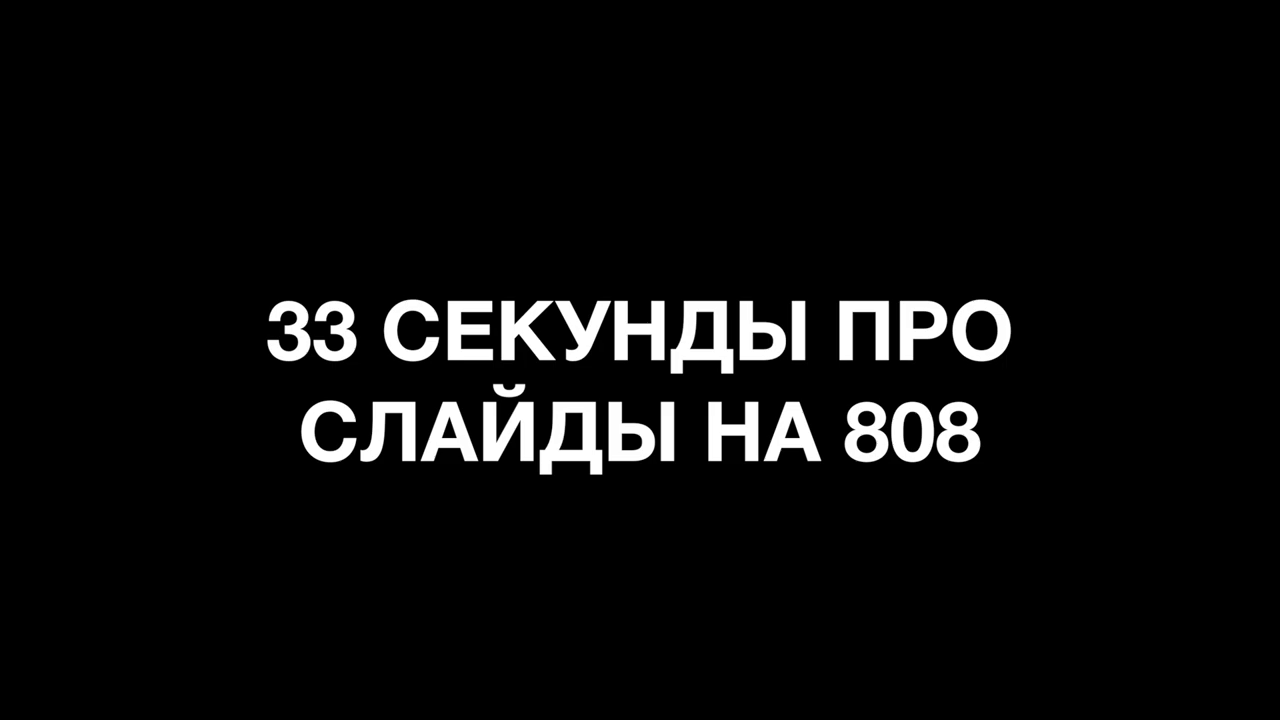
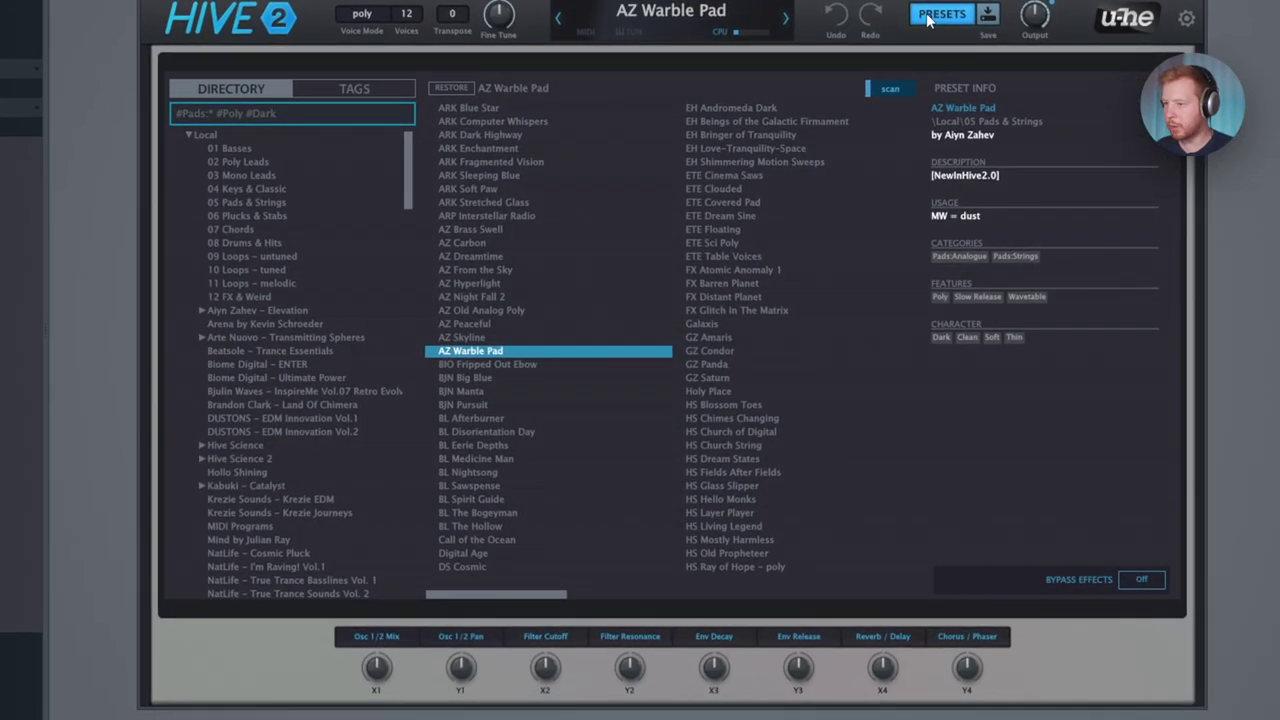
# Step: Close Hive's preset browser on AZ Warble Pad and add the Piano nice preset as a new channel
pyautogui.click(936, 20)
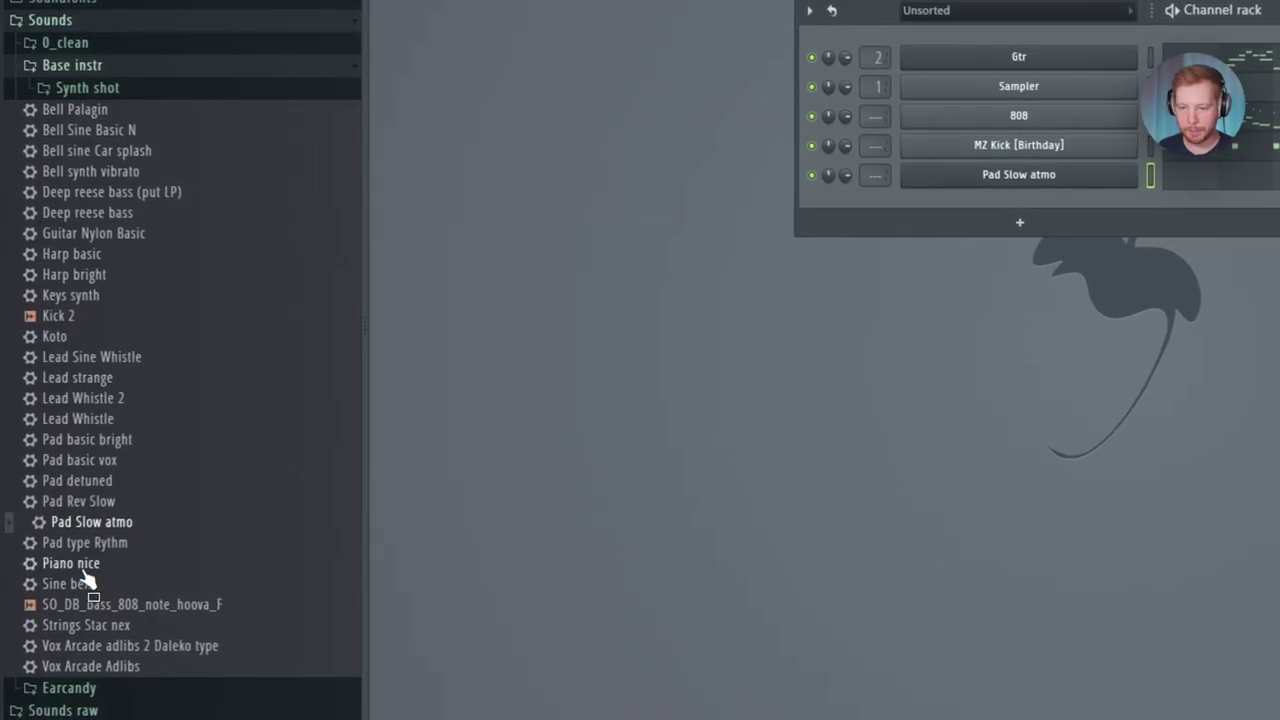
pyautogui.moveTo(86, 577); pyautogui.dragTo(1051, 225)
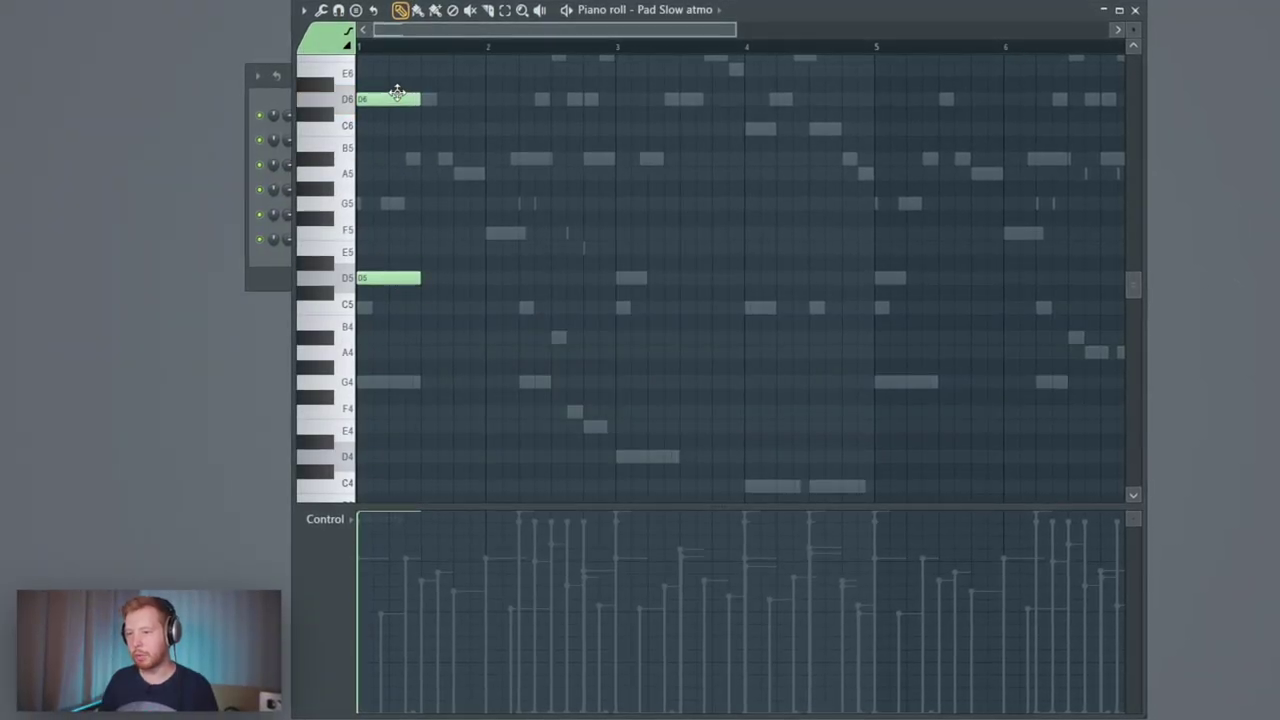
# Step: Enter half-bar octaves for Pad Slow atmo, D4/D5 at bars 1 and 3 and C4/C5 at bar 4, and repeat them in bars 5 to 8
pyautogui.press('space')
pyautogui.press('space')
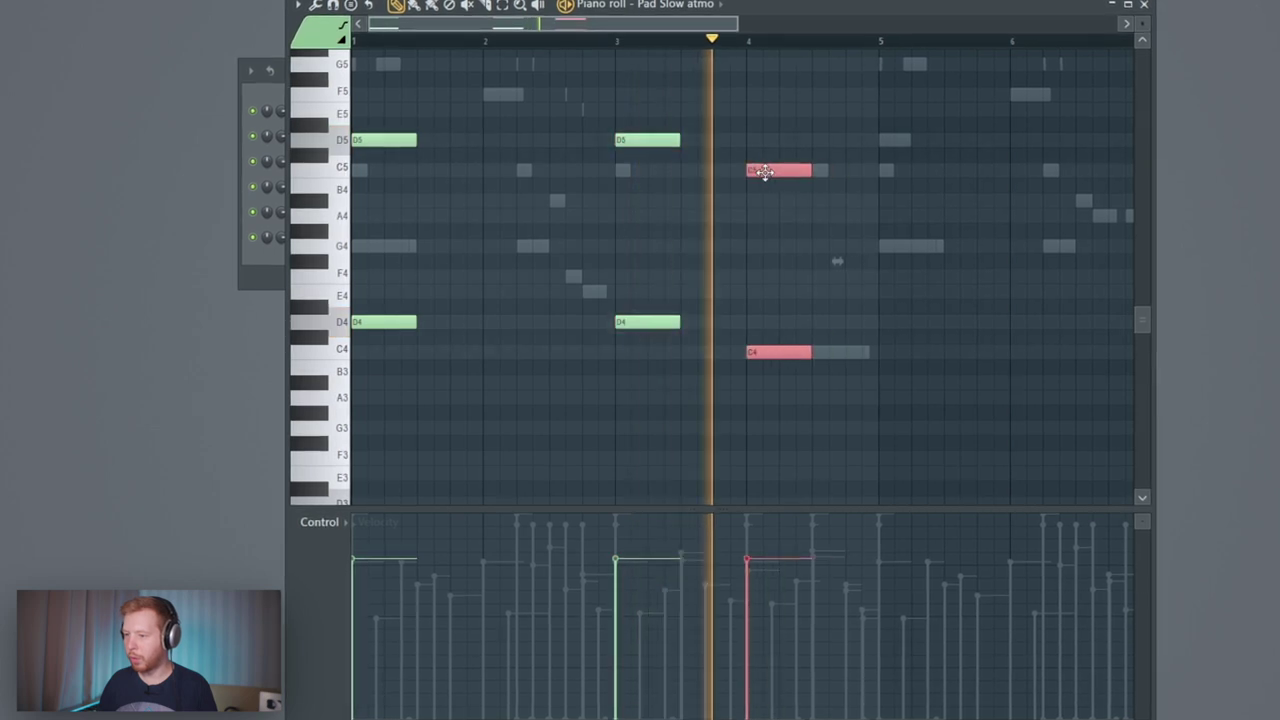
pyautogui.hotkey('ctrl', 'a')
pyautogui.moveTo(380, 157); pyautogui.dragTo(500, 149)
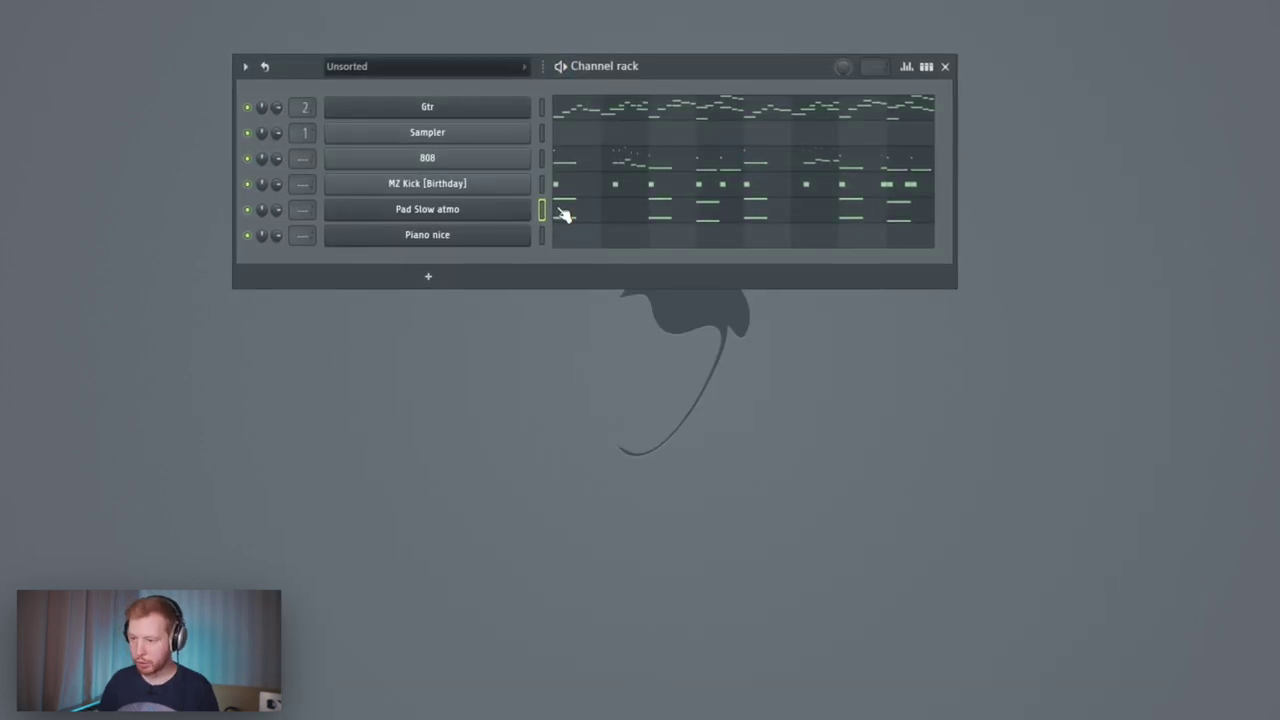
# Step: Route the Pad Slow atmo channel to mixer track 3 and lower that track's volume
pyautogui.hotkey('ctrl', 'l')
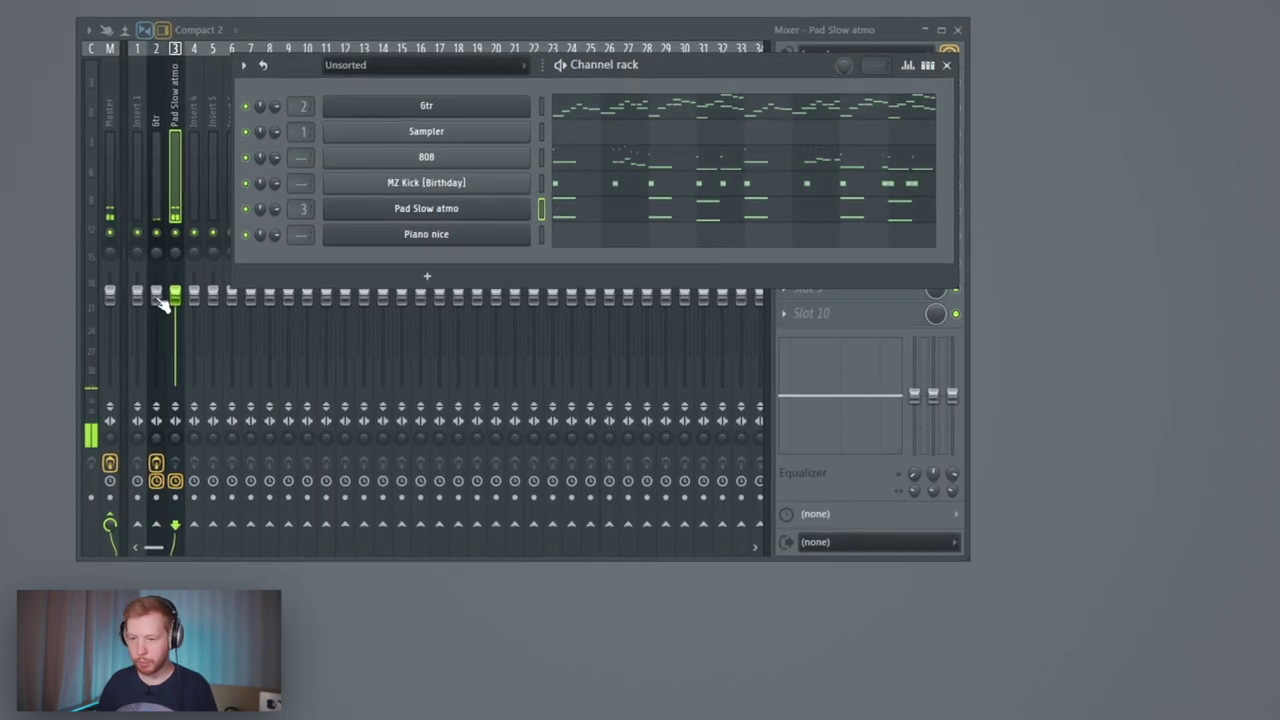
pyautogui.moveTo(175, 296); pyautogui.dragTo(175, 334)
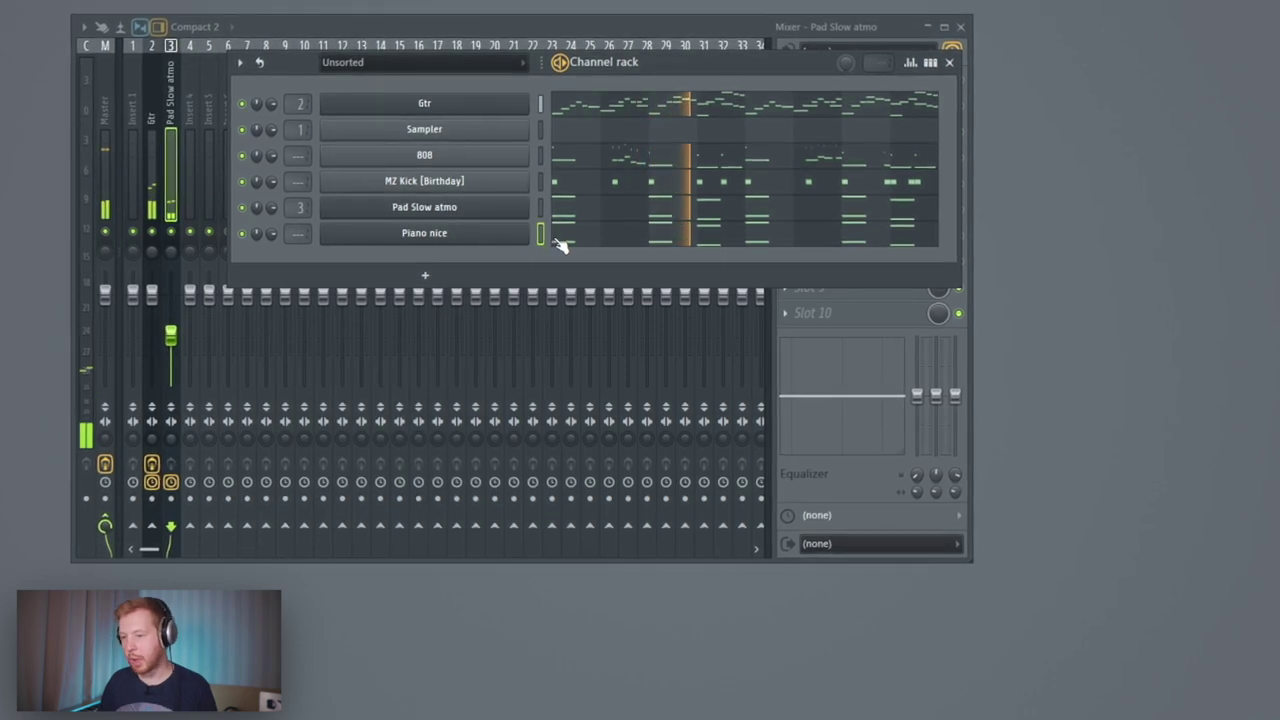
# Step: Reuse the pad's notes on the Piano nice channel, removing the lower-octave D4 and C4 notes
pyautogui.click(574, 234)
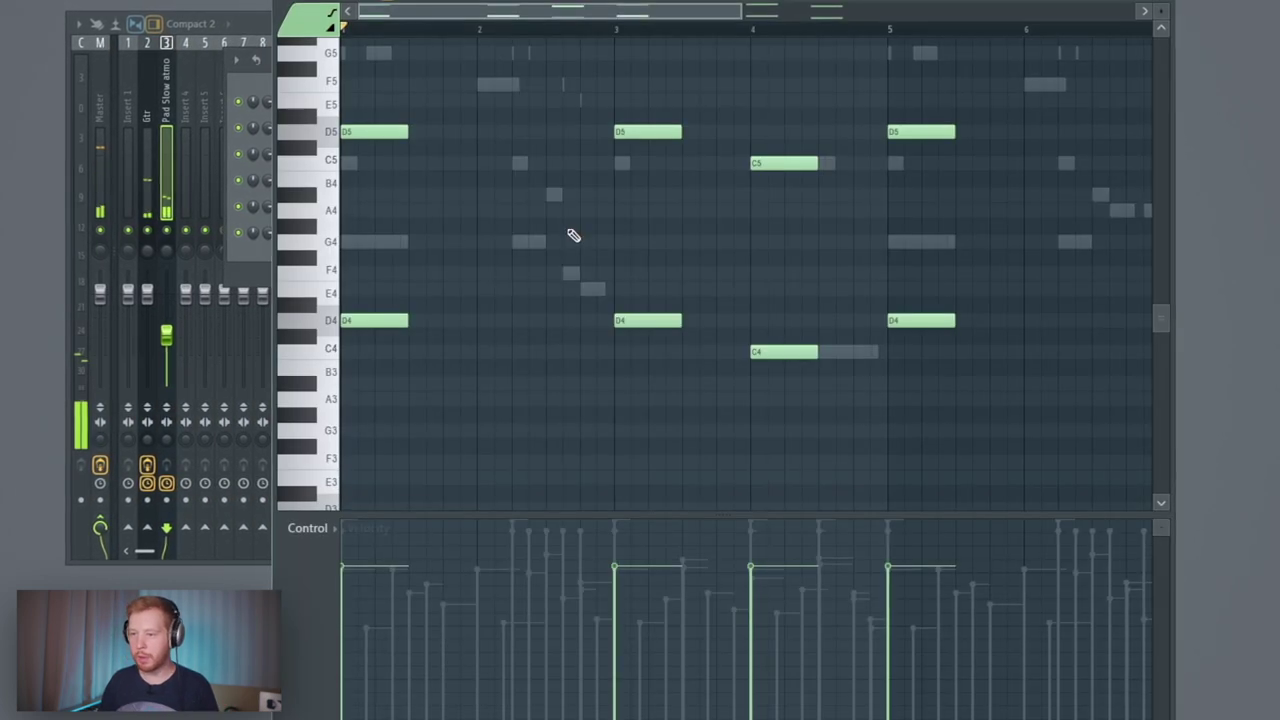
pyautogui.hotkey('ctrl', 'z')
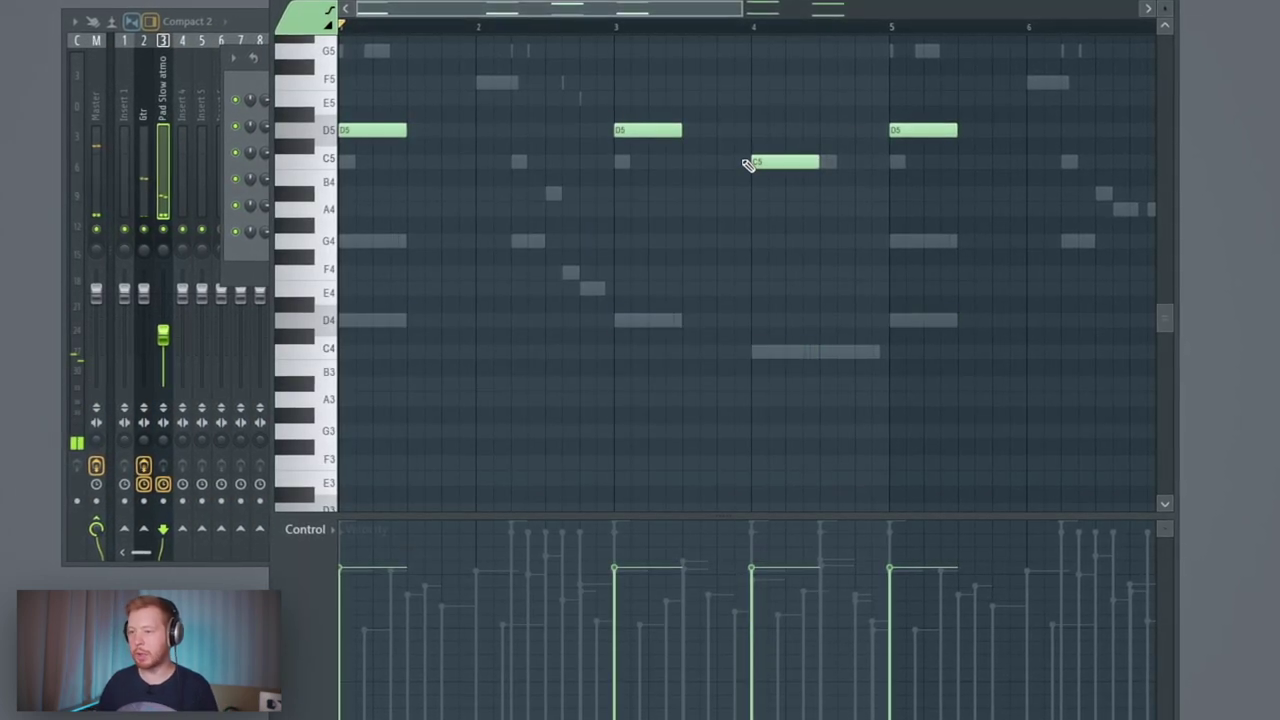
pyautogui.keyDown('ctrl'); pyautogui.rightClick(611, 252); pyautogui.keyUp('ctrl')
pyautogui.press('space')
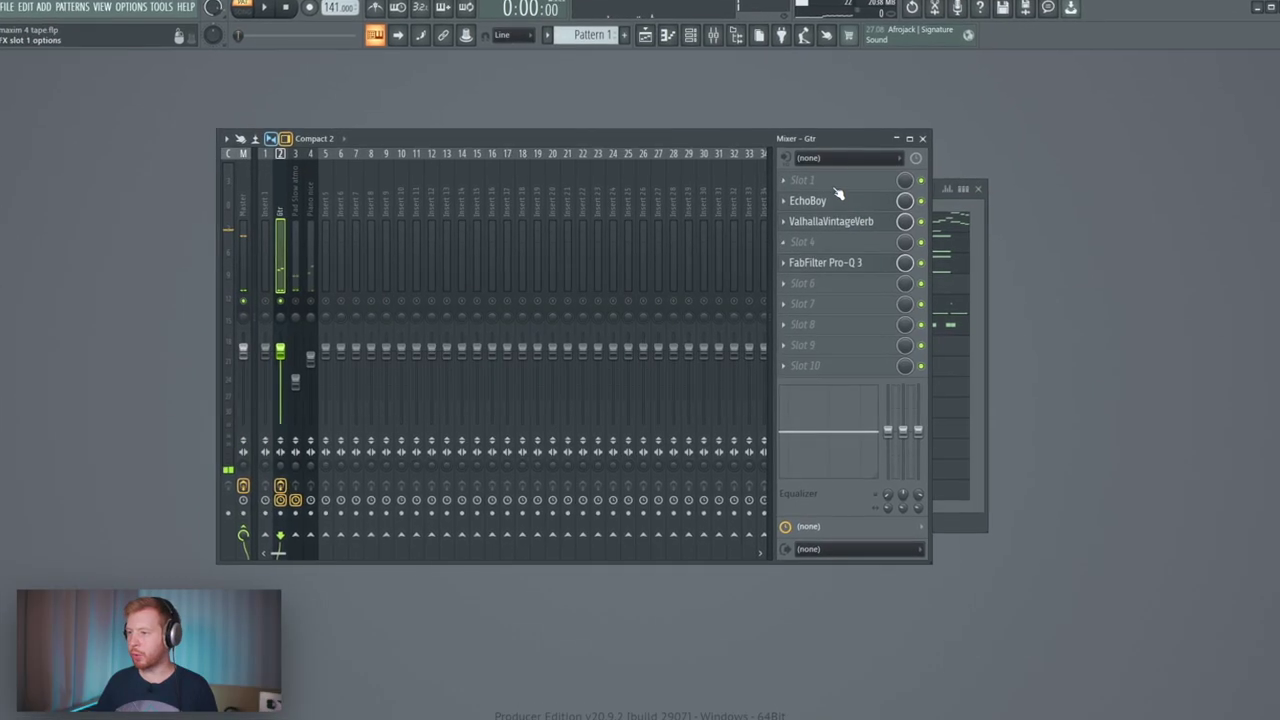
# Step: Load FabFilter Saturn 2 into slot 1 of the Gtr track, raise the Warm Tape drive, lower its dynamics and split off a high band
pyautogui.click(837, 194)
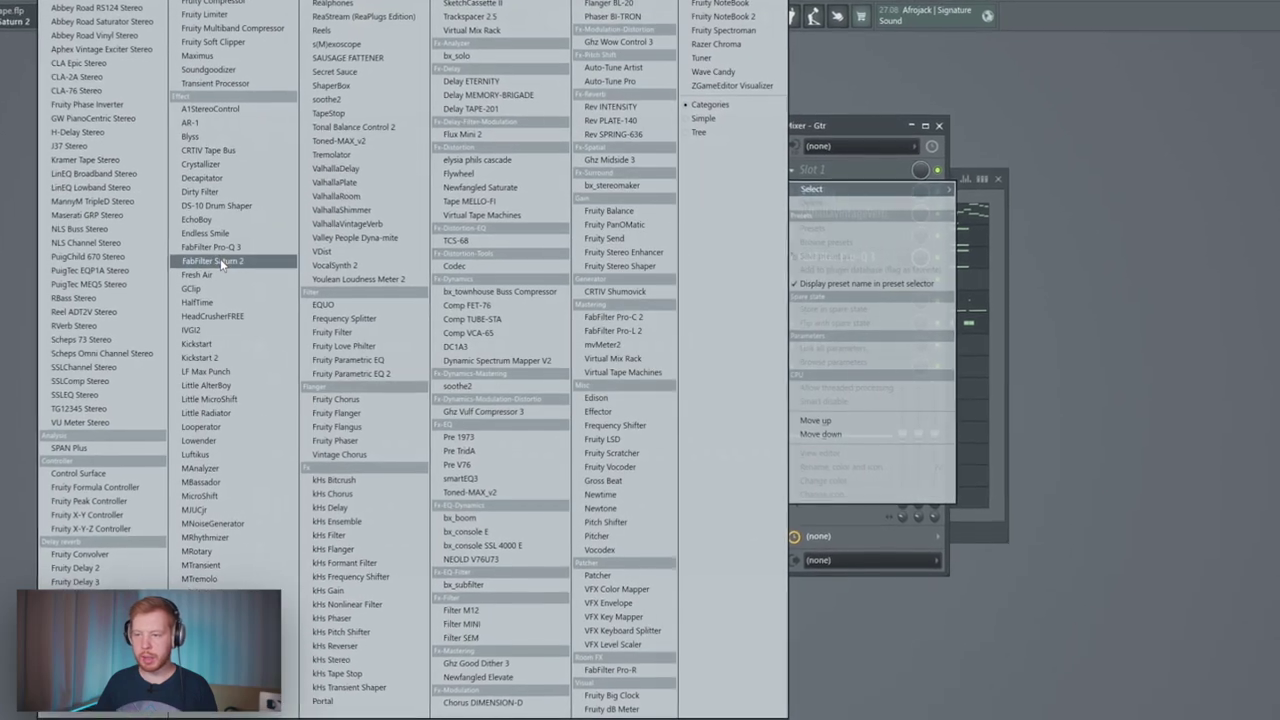
pyautogui.click(228, 264)
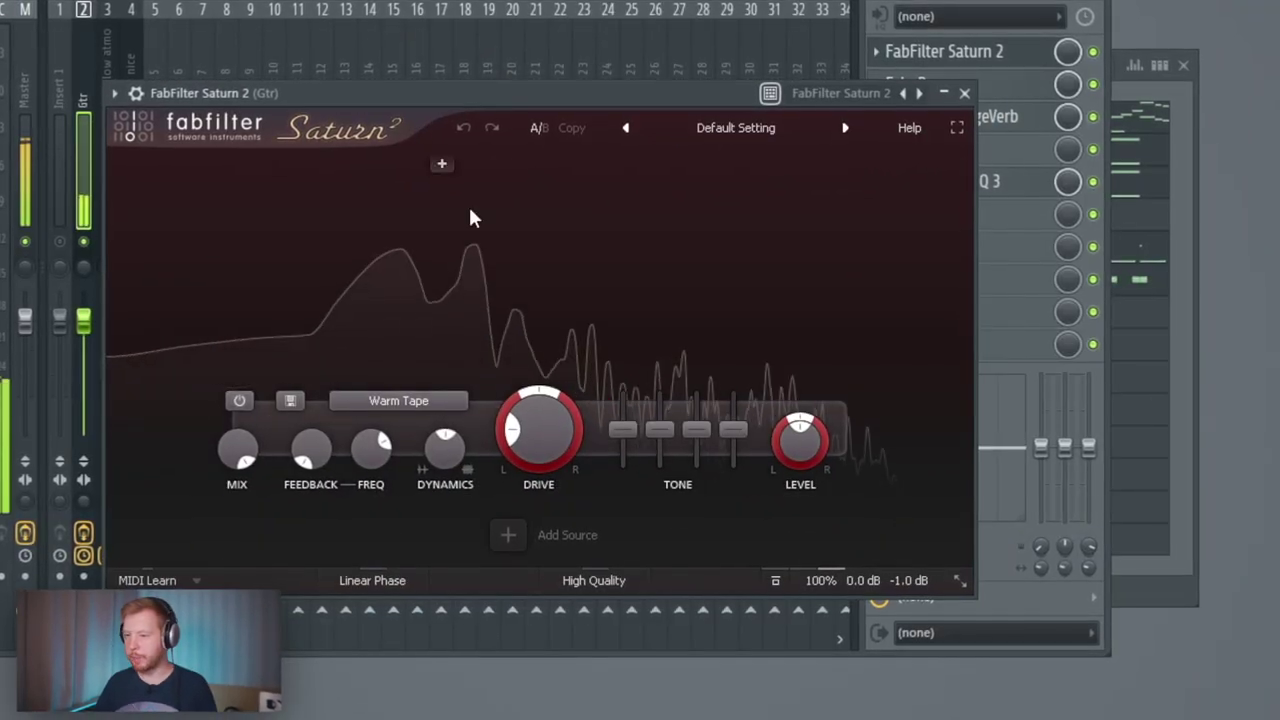
pyautogui.moveTo(458, 68); pyautogui.dragTo(454, 35)
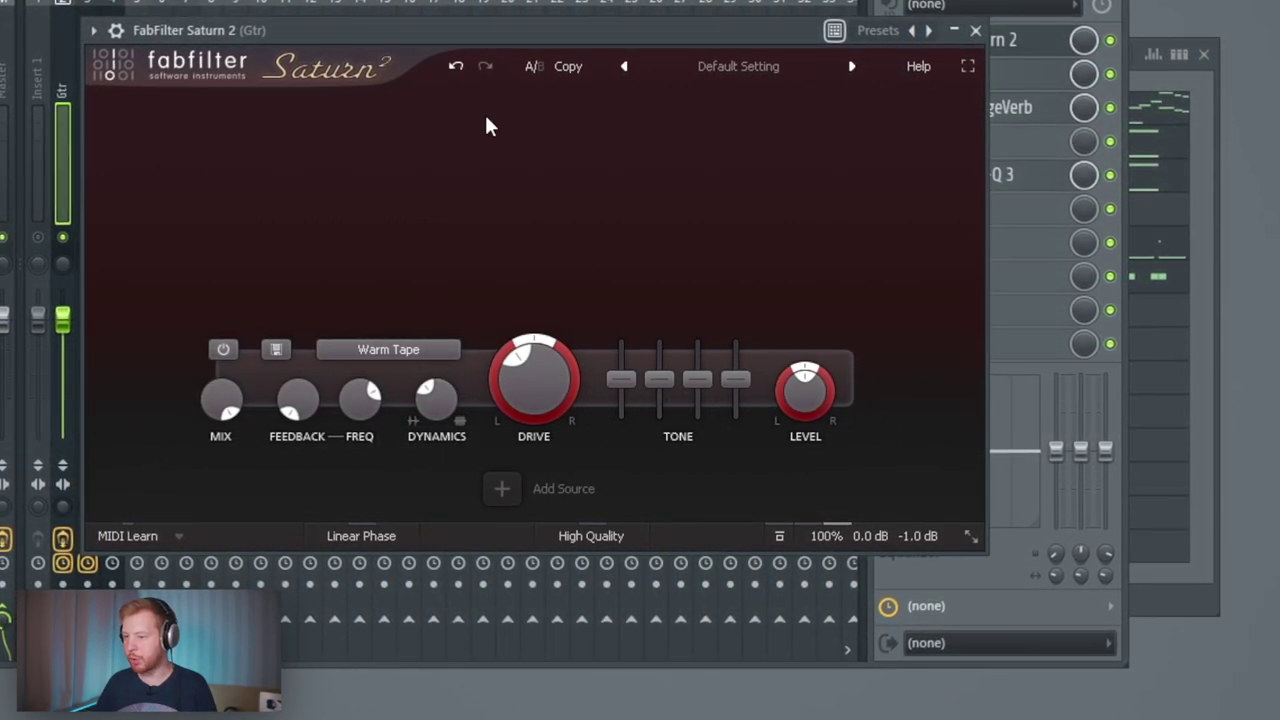
pyautogui.moveTo(436, 399); pyautogui.dragTo(458, 446)
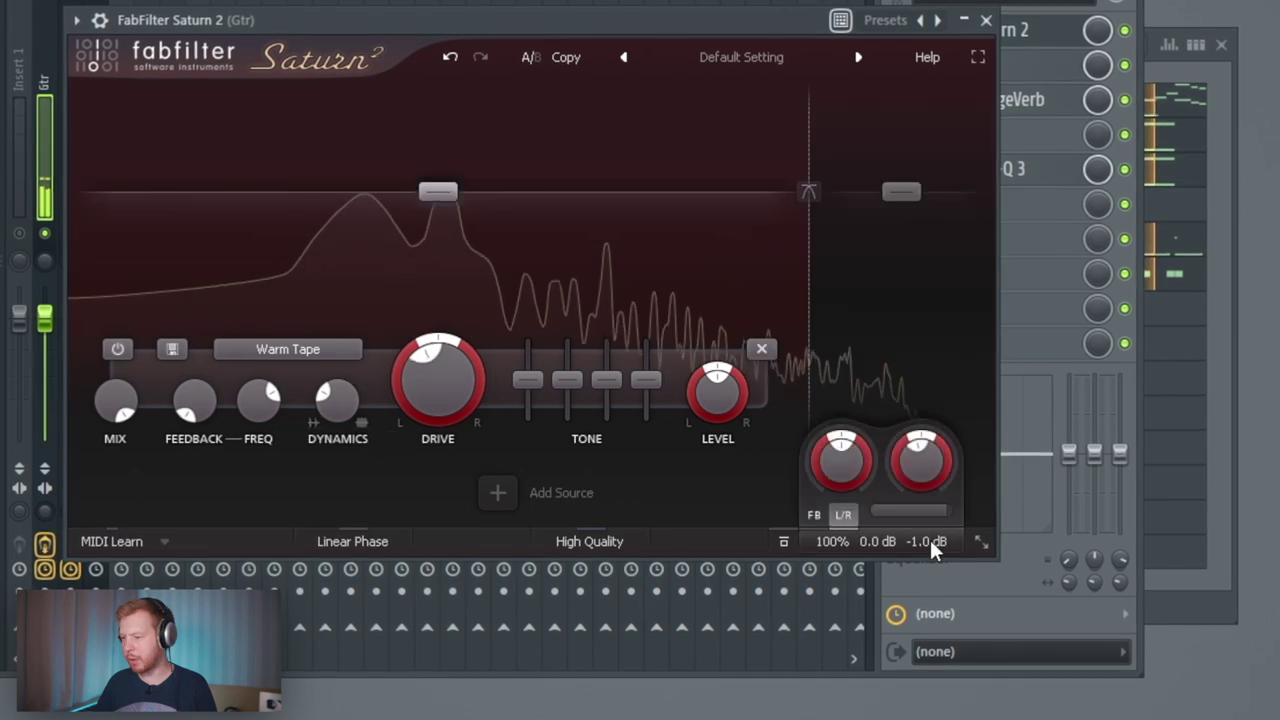
# Step: Raise Saturn 2's output gain to about +4.8 dB and set the Band 1 dynamics to -0.400
pyautogui.moveTo(930, 548); pyautogui.dragTo(955, 387)
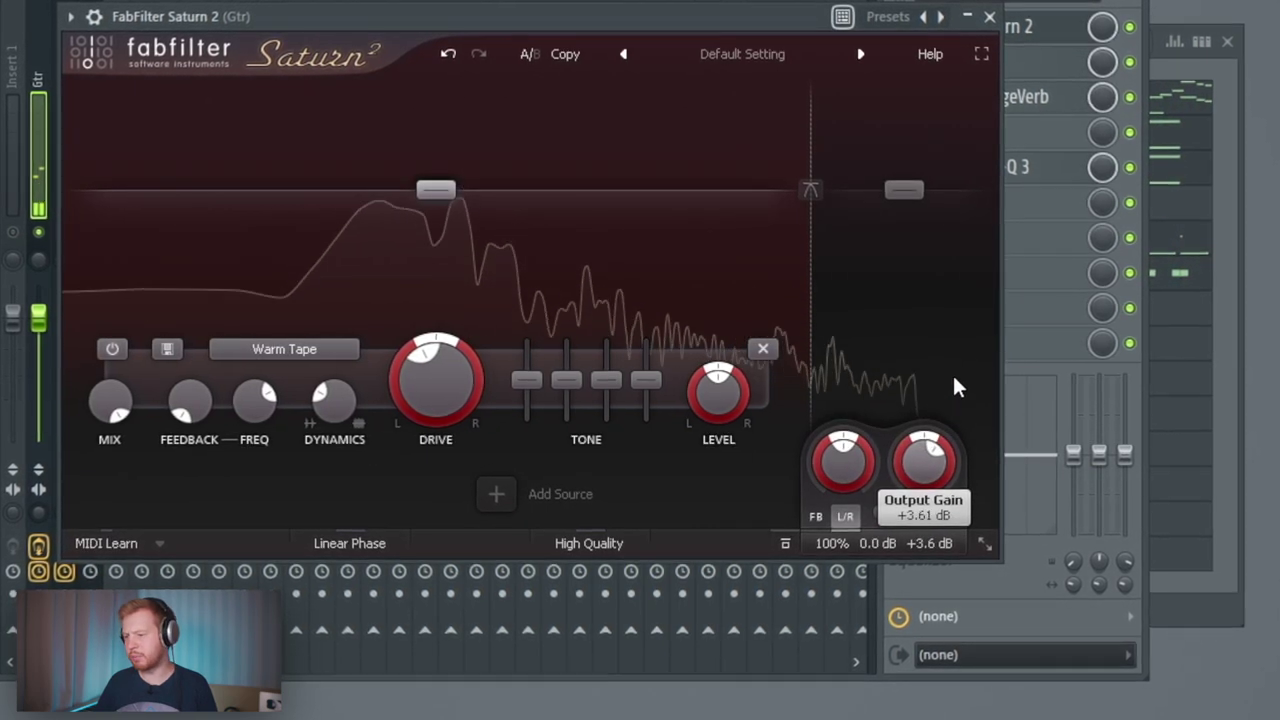
pyautogui.click(1131, 28)
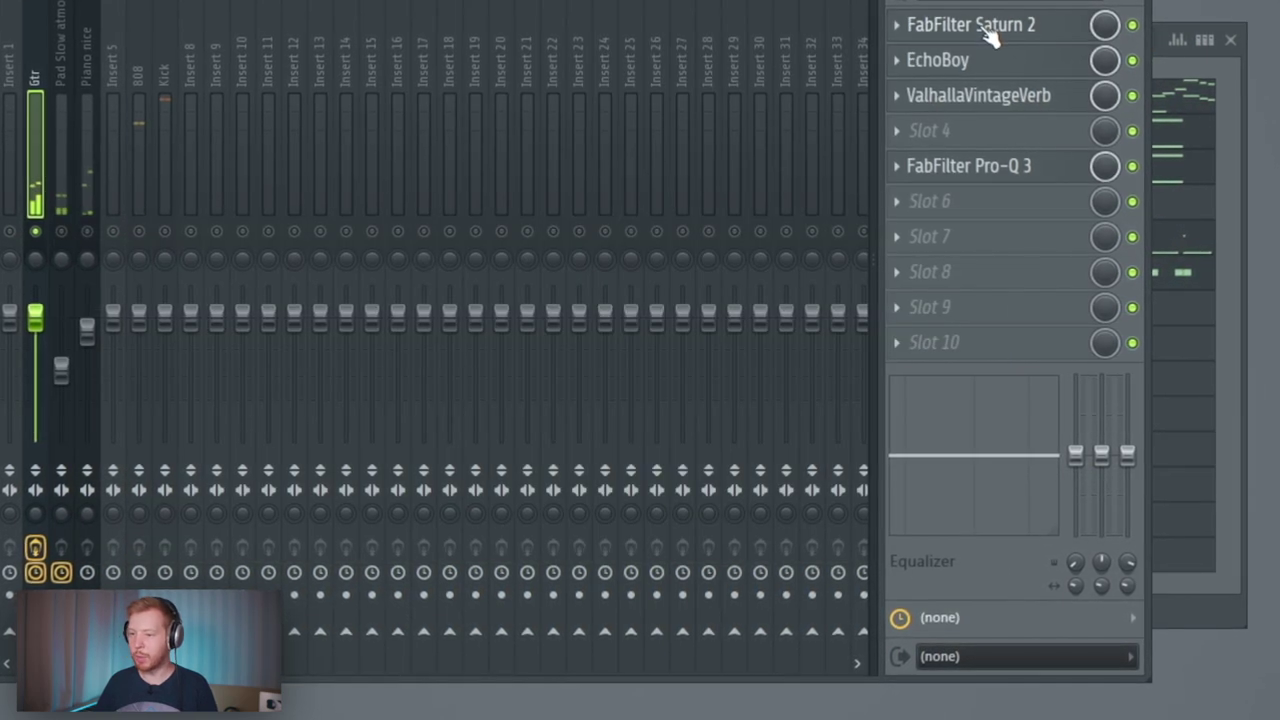
pyautogui.click(988, 30)
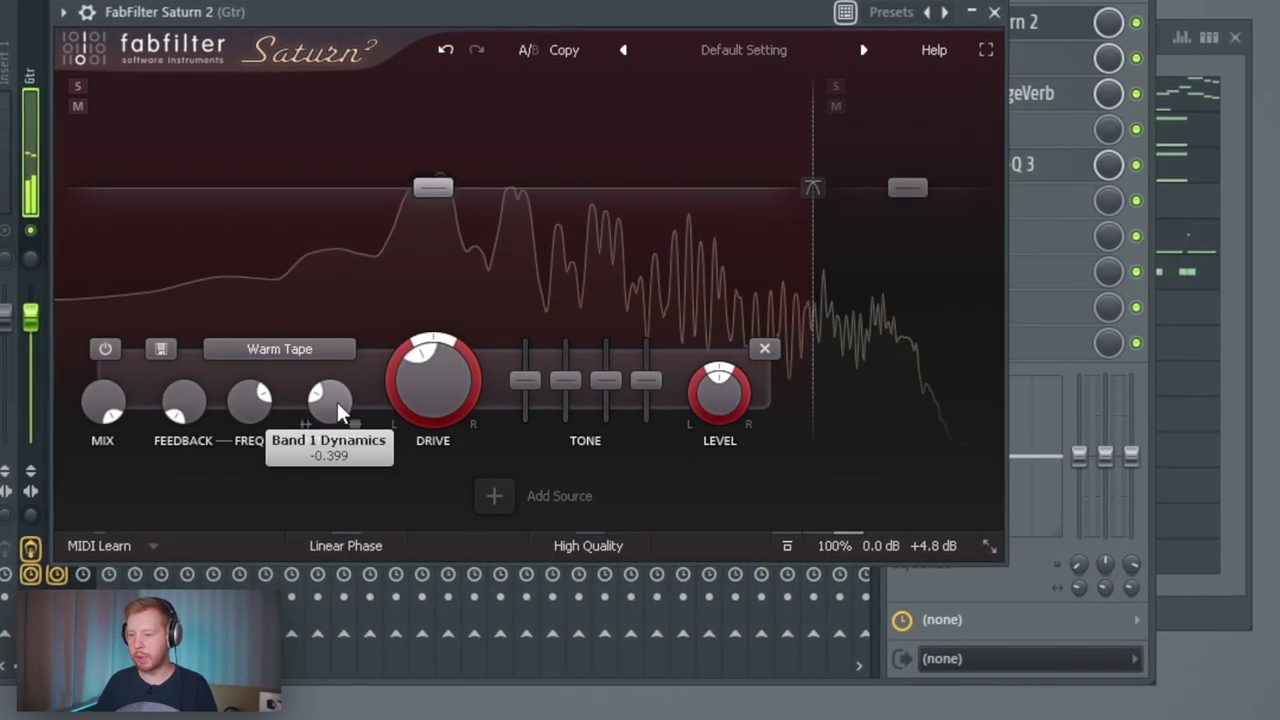
pyautogui.moveTo(325, 406); pyautogui.dragTo(323, 408)
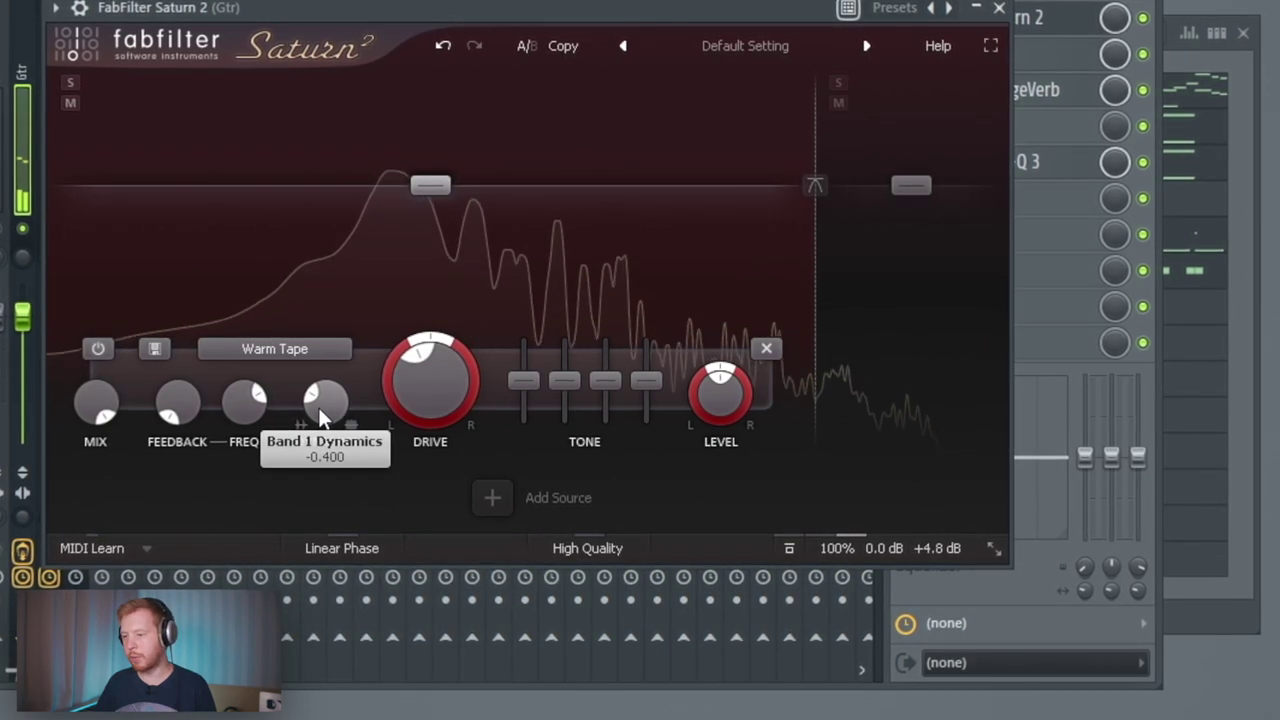
# Step: Close Saturn 2, turn off the solo so all mixer tracks play, and hide the mixer
pyautogui.click(998, 8)
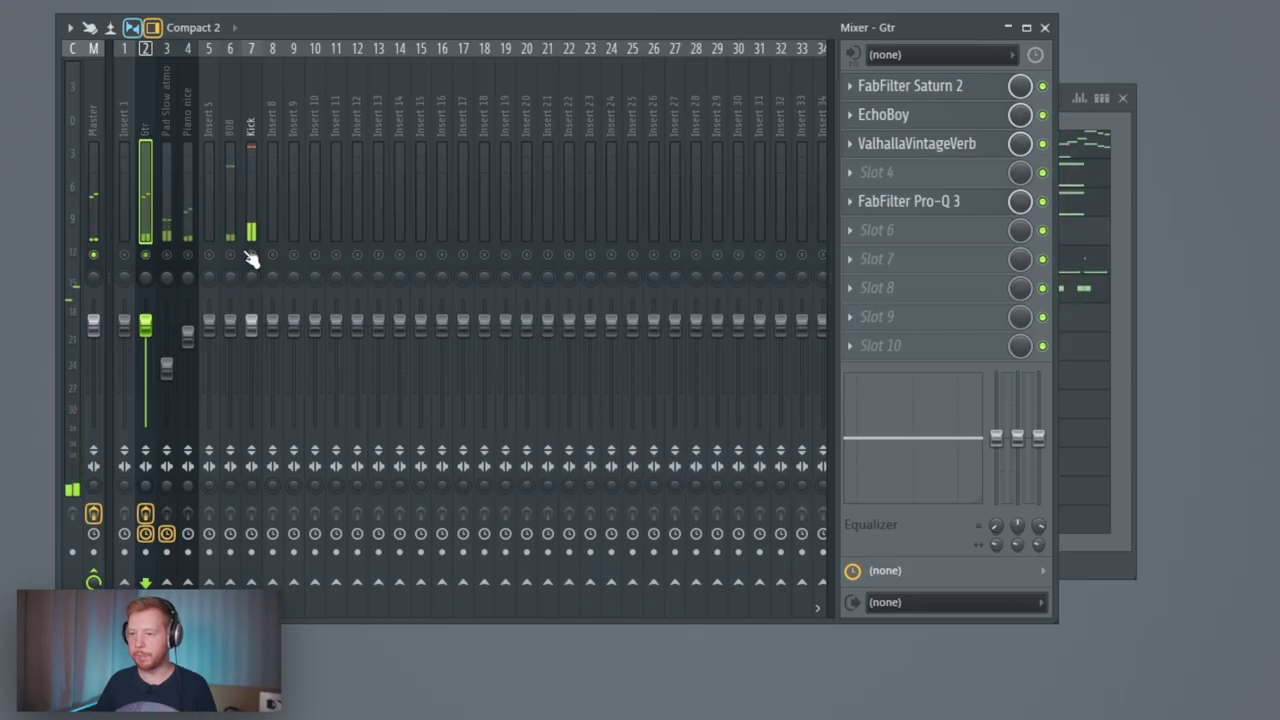
pyautogui.rightClick(251, 255)
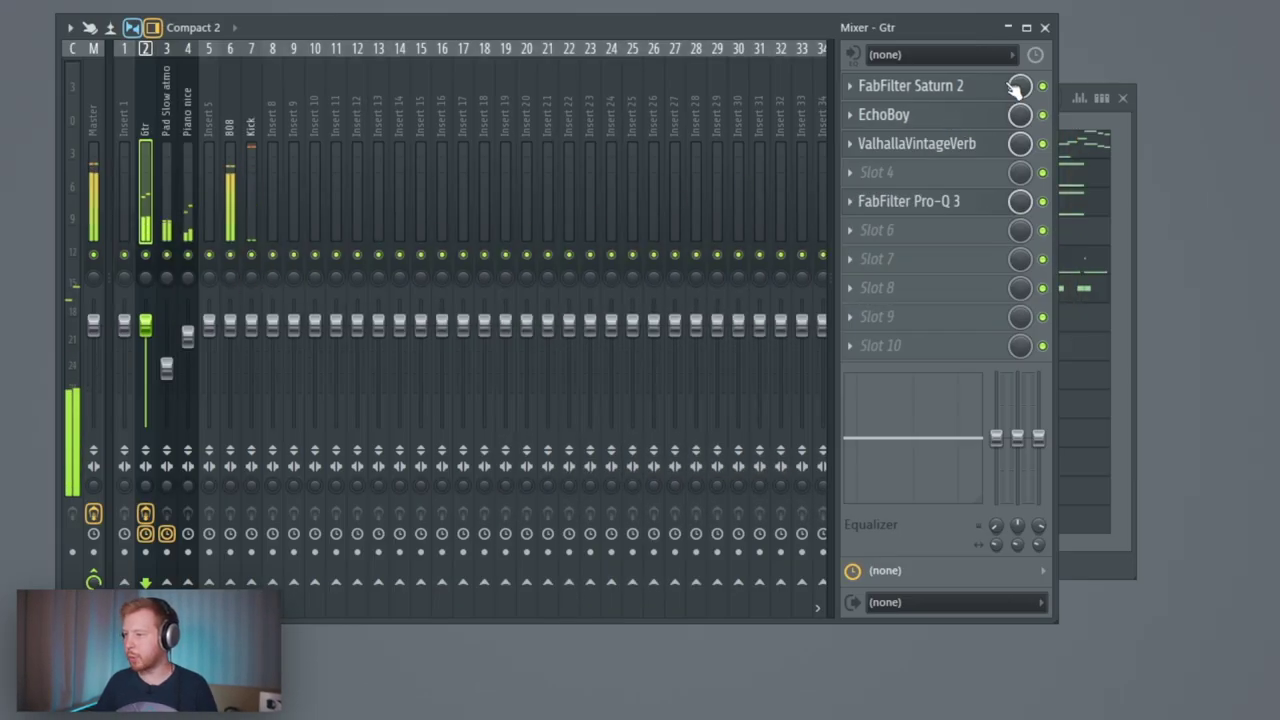
pyautogui.press('F9')
# Step: Program a [SAINT6] Drill Hi Hat 5 pattern on C5 across bars 1 to 4 with varied velocities
pyautogui.click(698, 471)
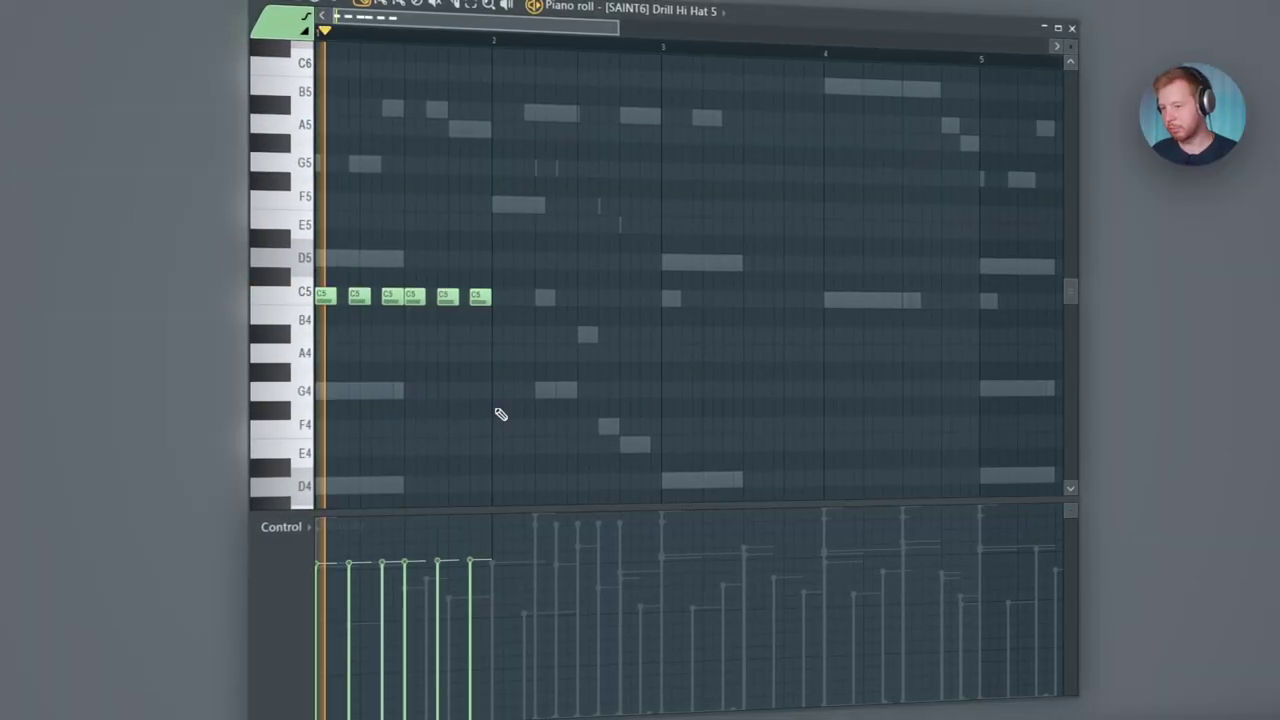
pyautogui.press('space')
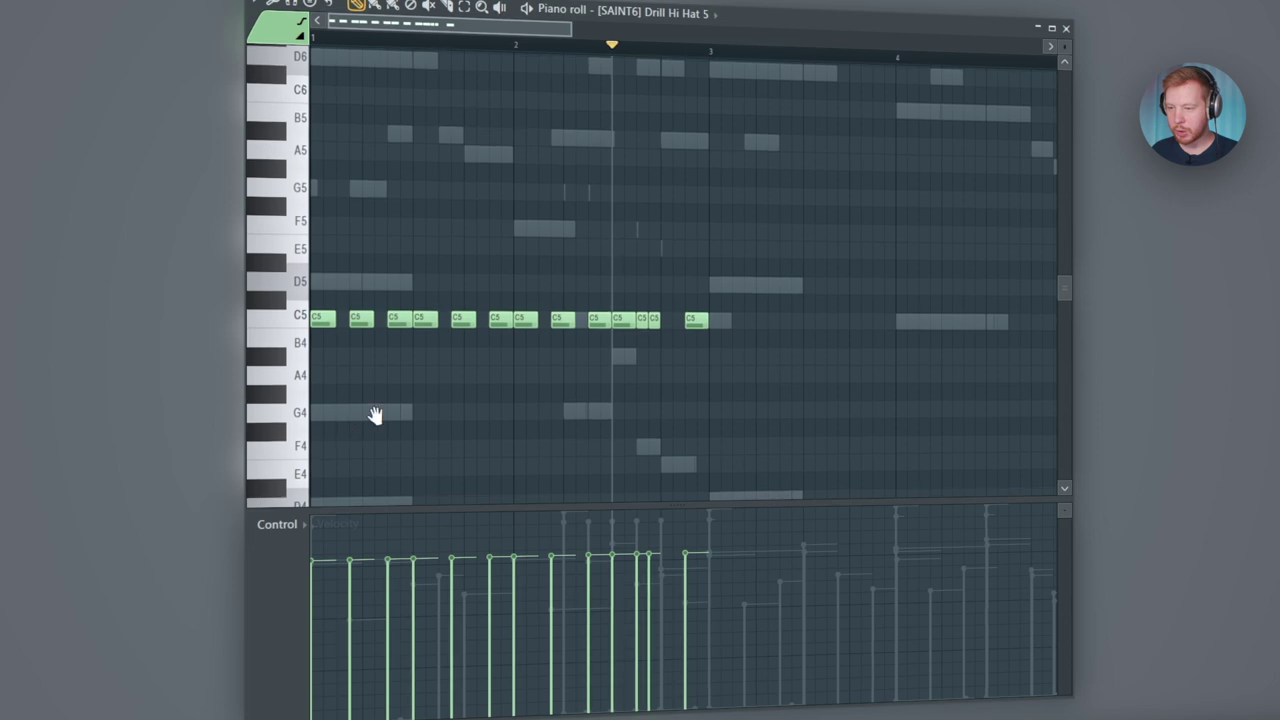
pyautogui.scroll(-2, 378, 470)
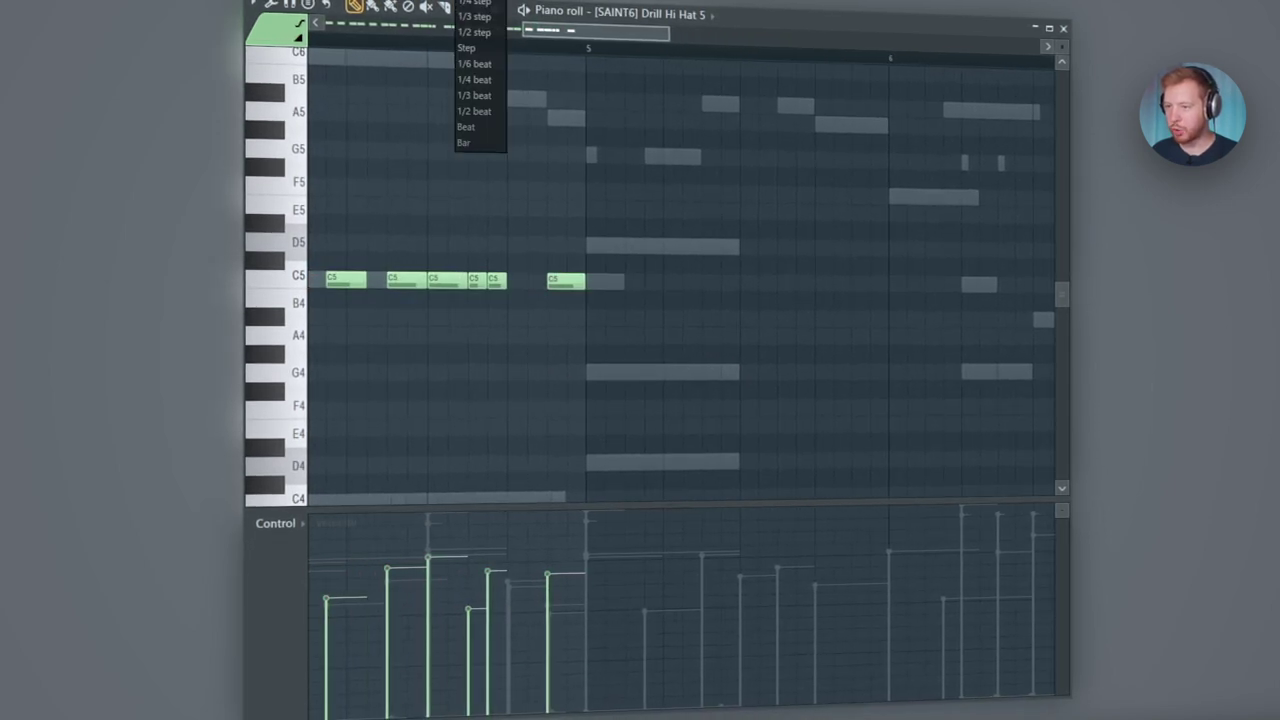
# Step: Split the last hi-hat hit of bar 4 into shorter hits and repeat the four-bar pattern through bar 8
pyautogui.scroll(2, 505, 128)
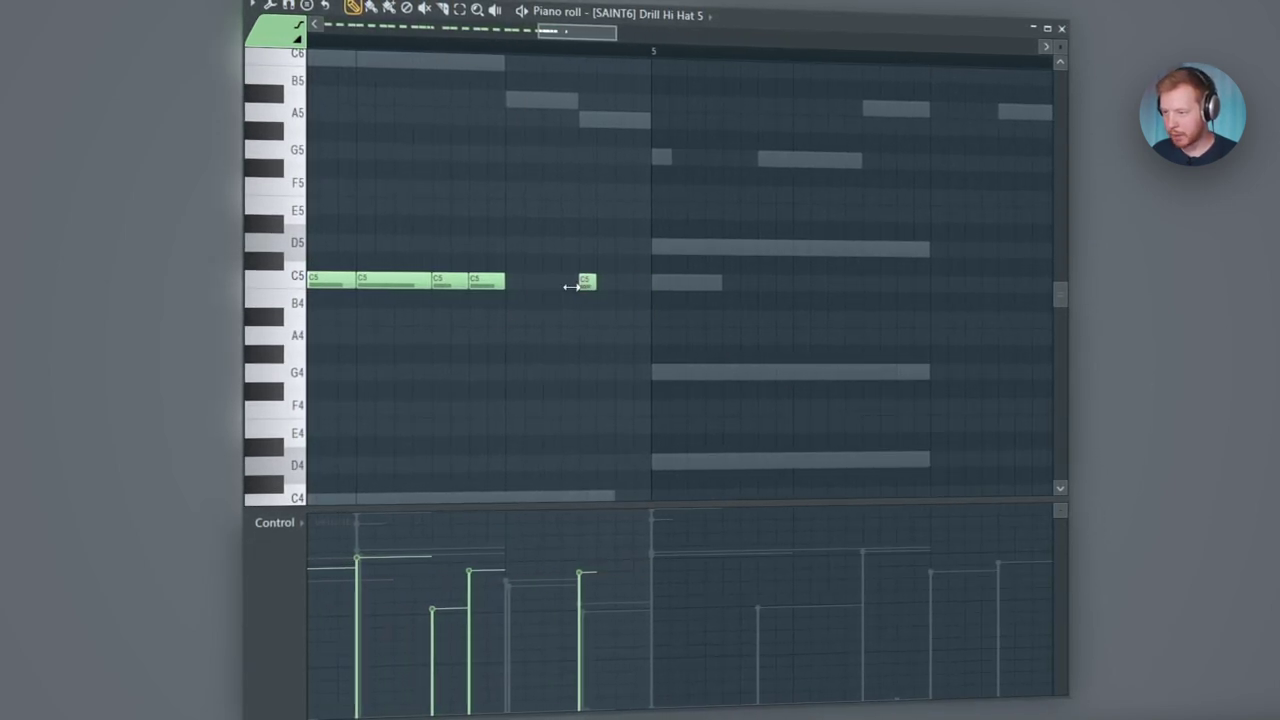
pyautogui.click(543, 46)
pyautogui.press('space')
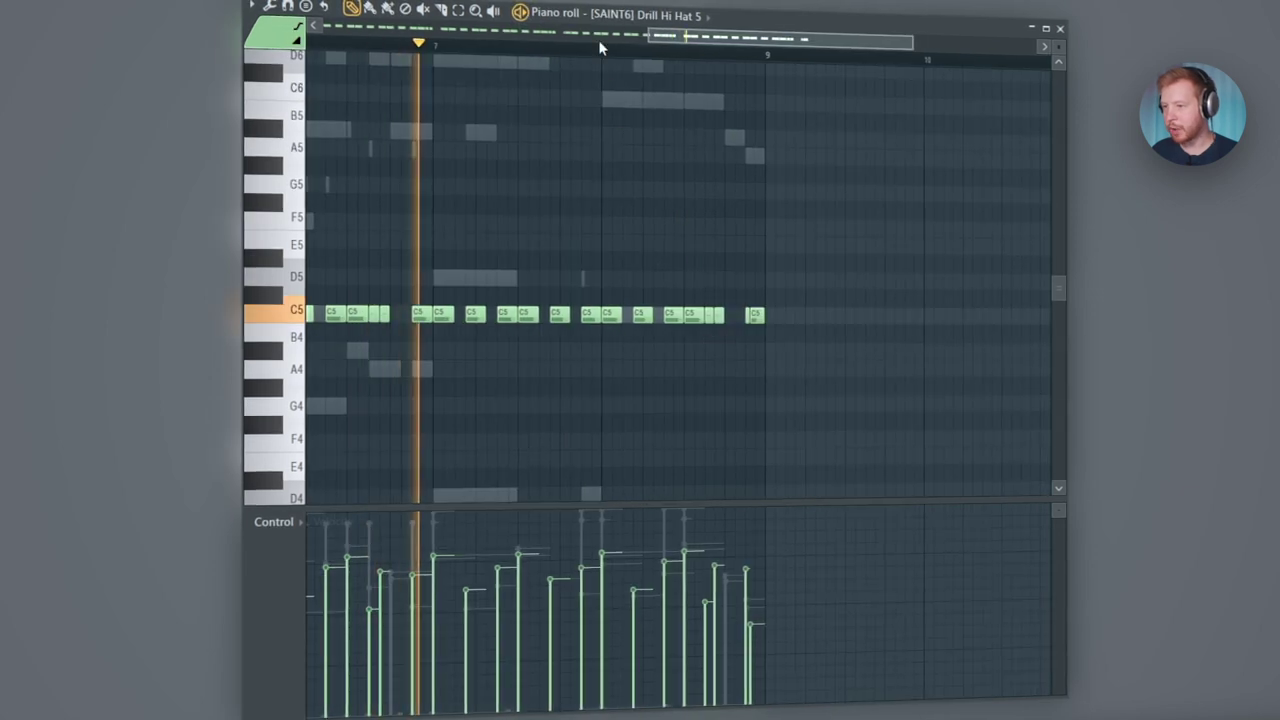
# Step: Add two four-hit hi-hat rolls with falling velocities in bar 8 and play them back
pyautogui.scroll(5, 617, 391)
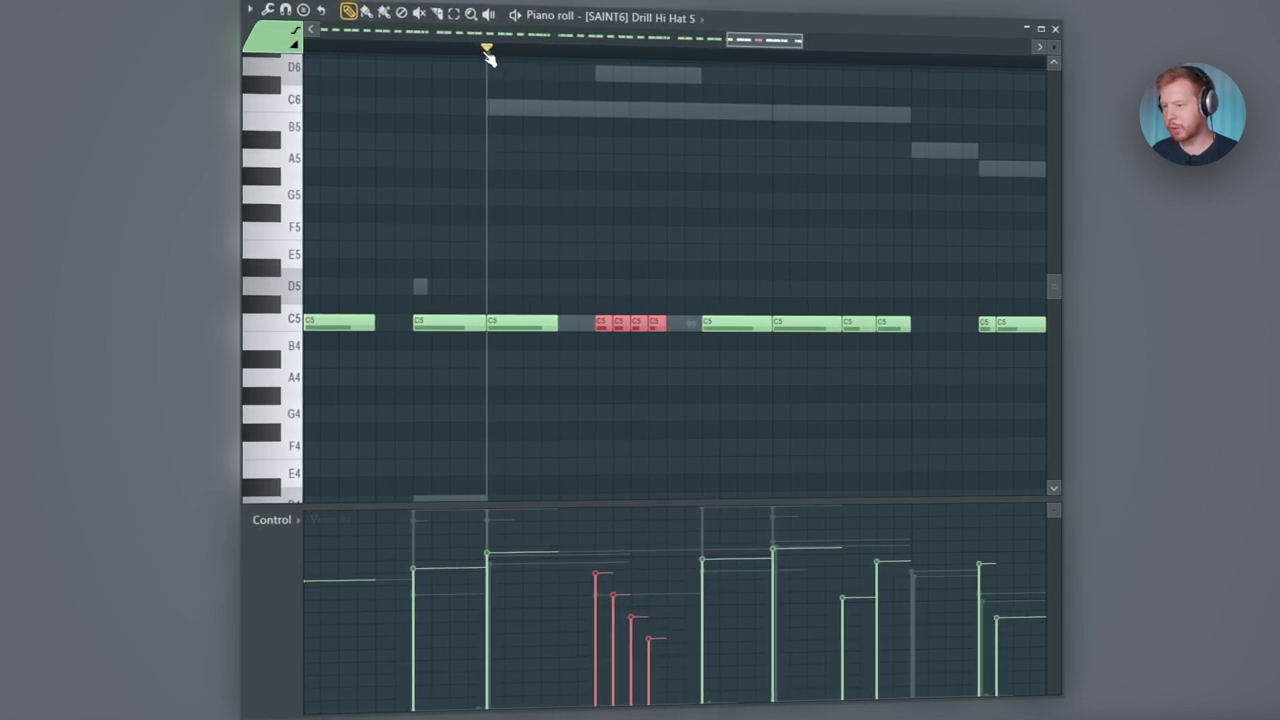
pyautogui.moveTo(659, 409); pyautogui.dragTo(547, 388)
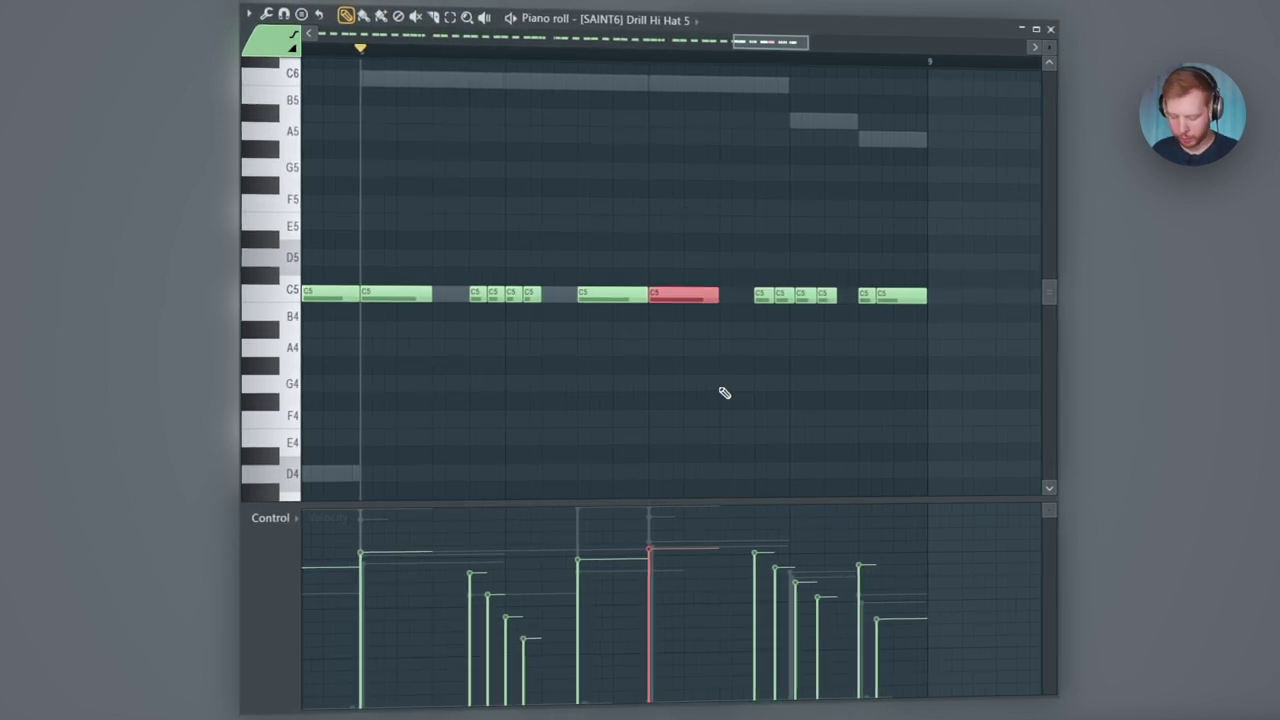
pyautogui.press('space')
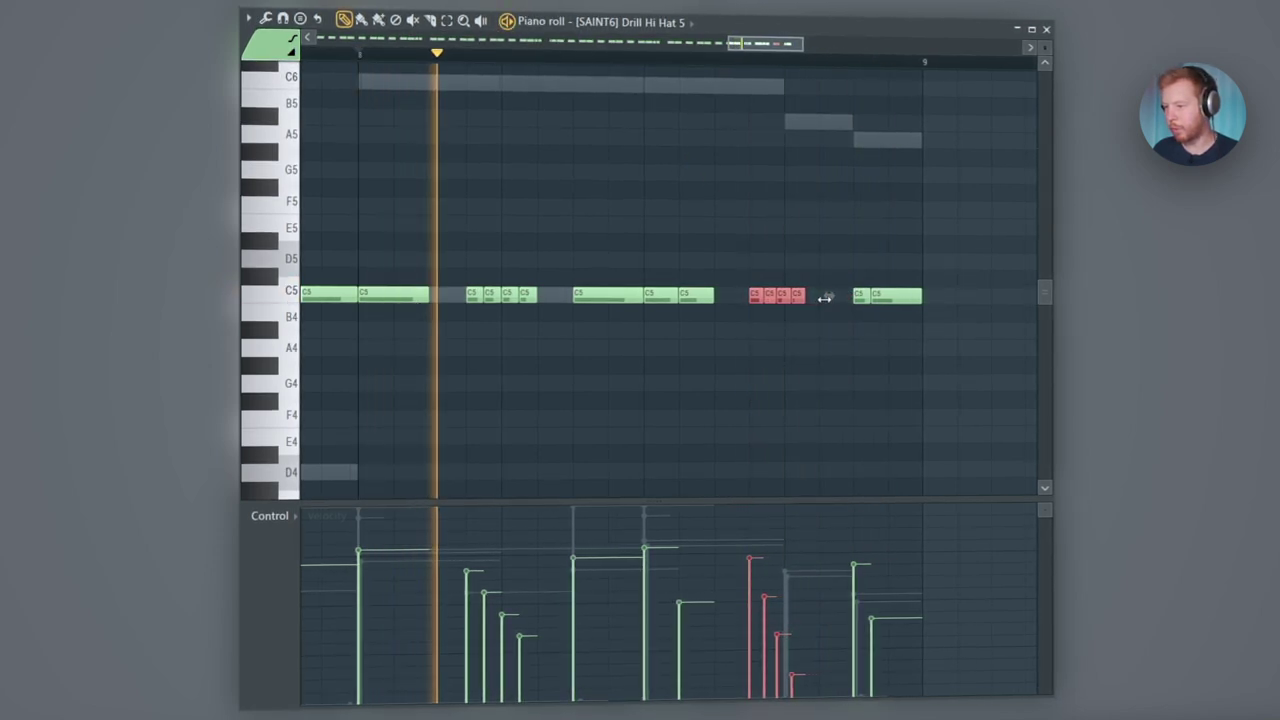
# Step: Tighten the selected four-hit hi-hat roll in the second half of bar 8
pyautogui.moveTo(825, 296); pyautogui.dragTo(821, 296)
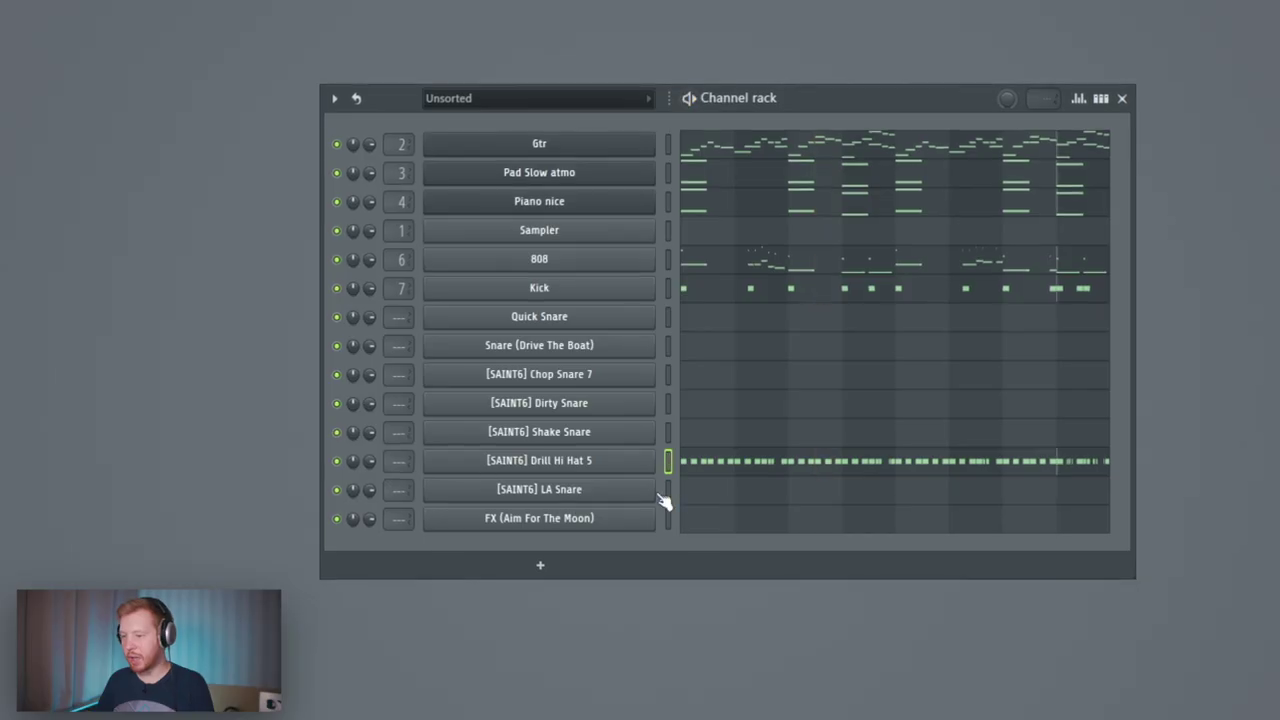
# Step: Program the first [SAINT6] LA Snare hits on C5 in bars 1 and 2, between the hi-hats
pyautogui.click(668, 489)
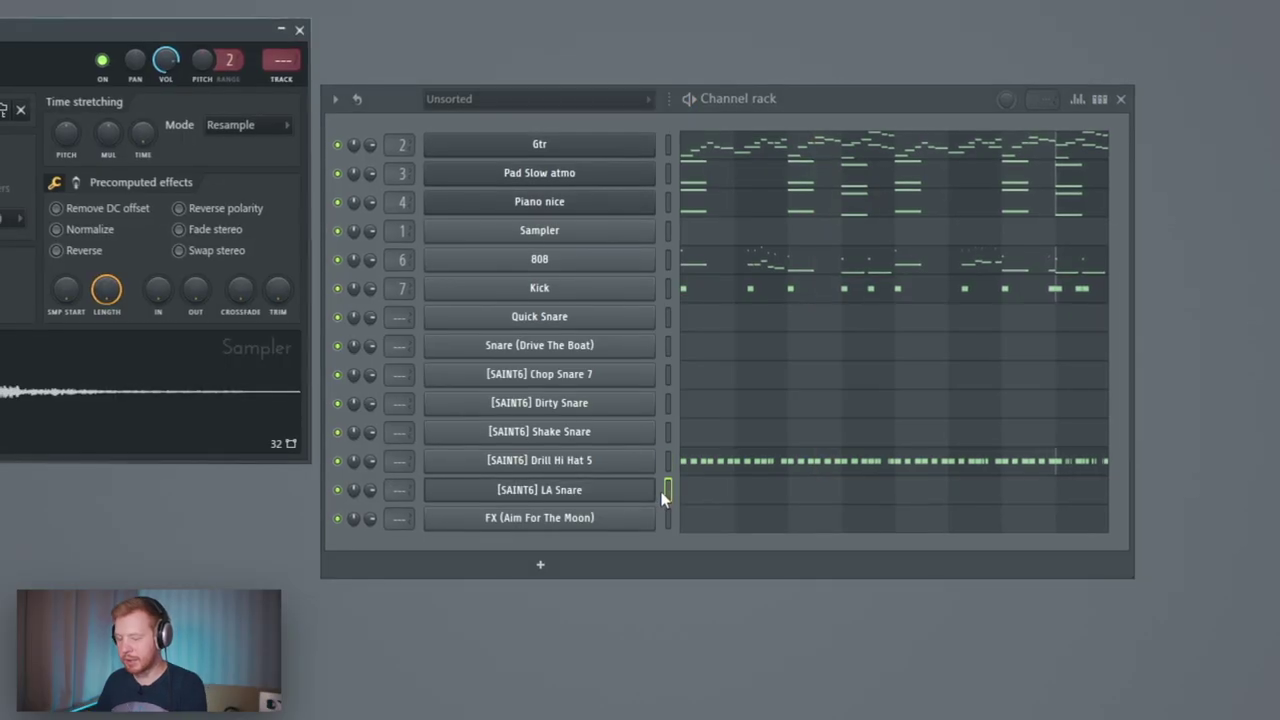
pyautogui.click(705, 498)
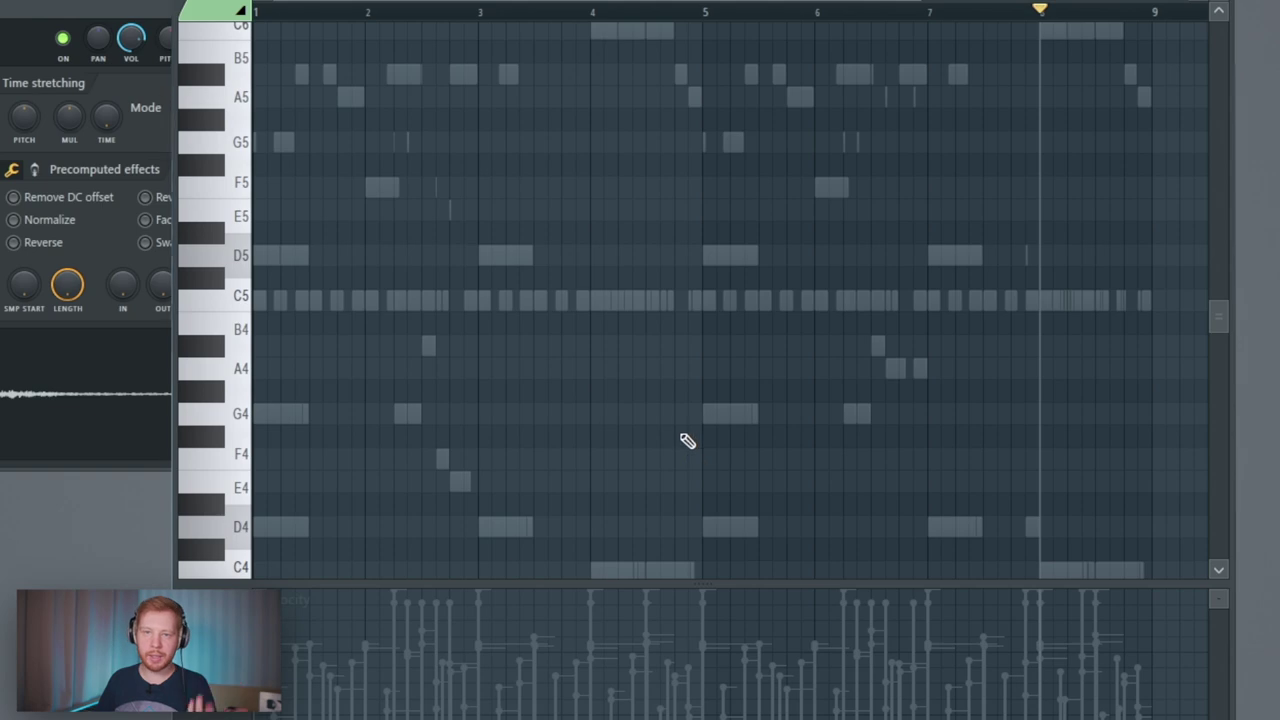
pyautogui.scroll(6, 297, 311)
pyautogui.scroll(1, 670, 243)
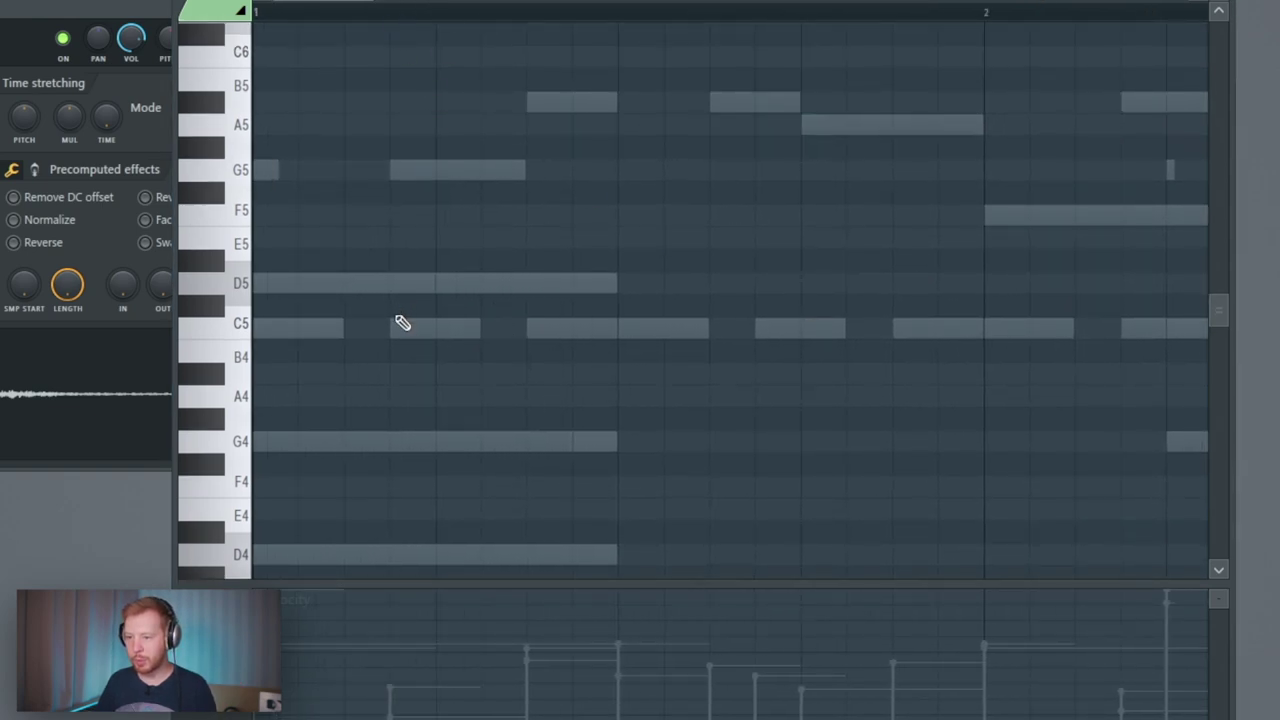
pyautogui.moveTo(266, 328); pyautogui.dragTo(343, 328)
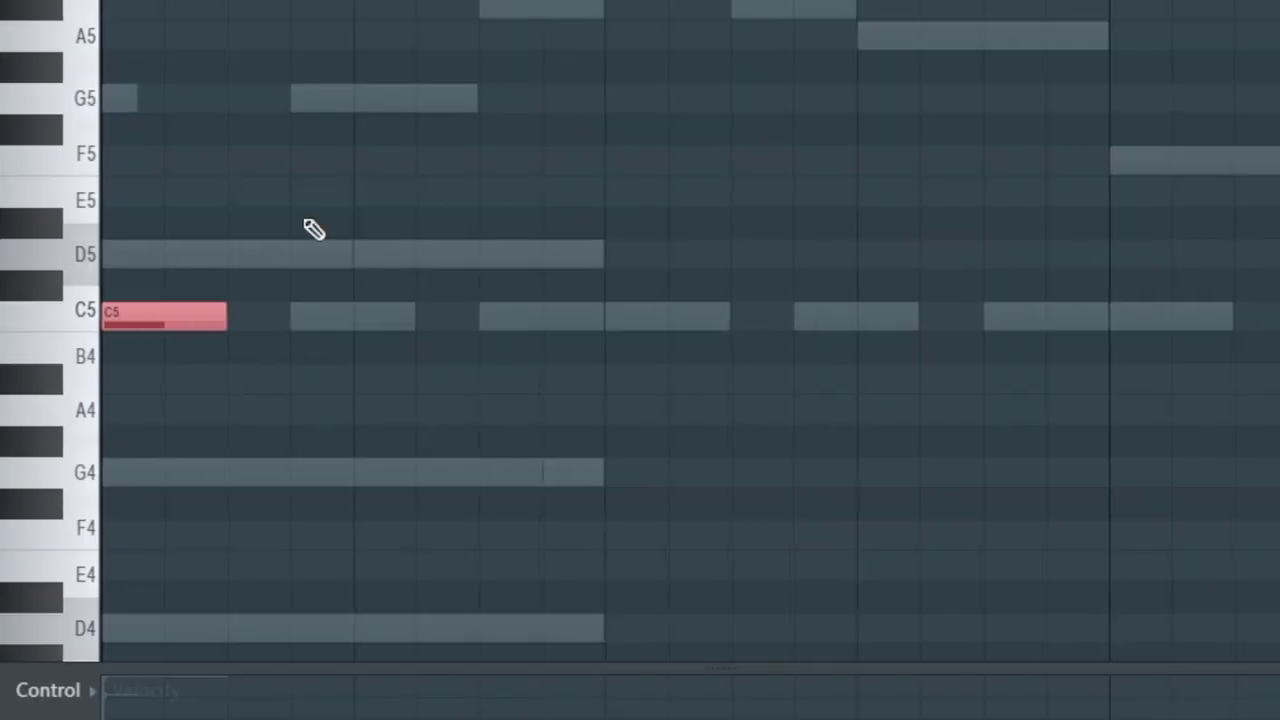
pyautogui.scroll(-2, 312, 229)
pyautogui.click(640, 317)
pyautogui.click(926, 321)
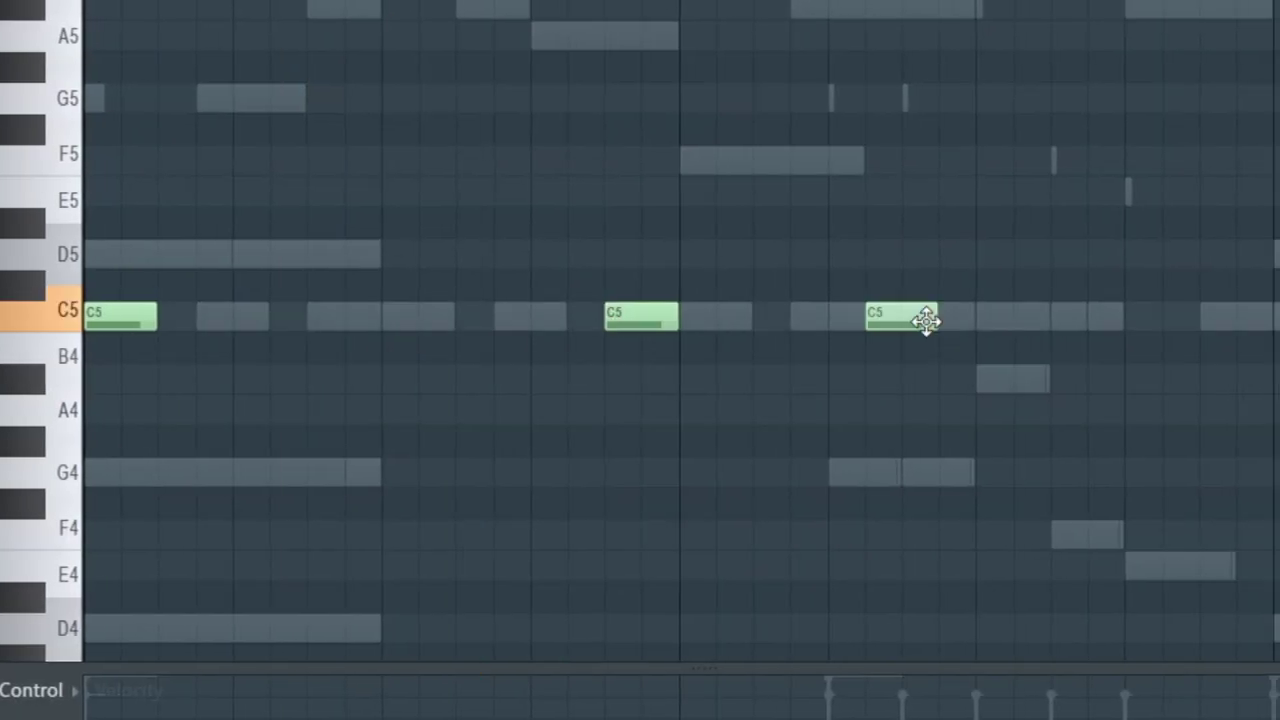
pyautogui.moveTo(640, 317); pyautogui.dragTo(512, 317)
# Step: Continue the LA Snare pattern through bar 8, with pairs of short hits at the end of bar 3 and mid bar 8
pyautogui.press('space')
pyautogui.scroll(-4, 909, 317)
pyautogui.click(686, 280)
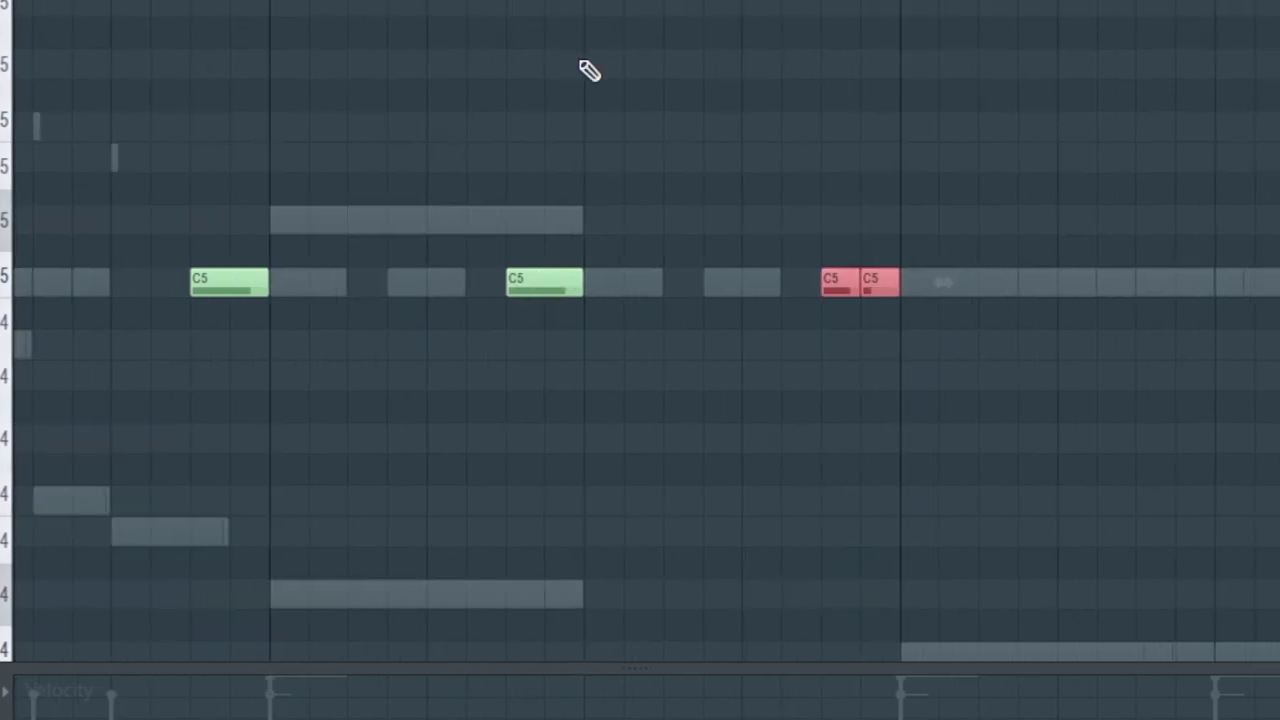
pyautogui.click(1011, 286)
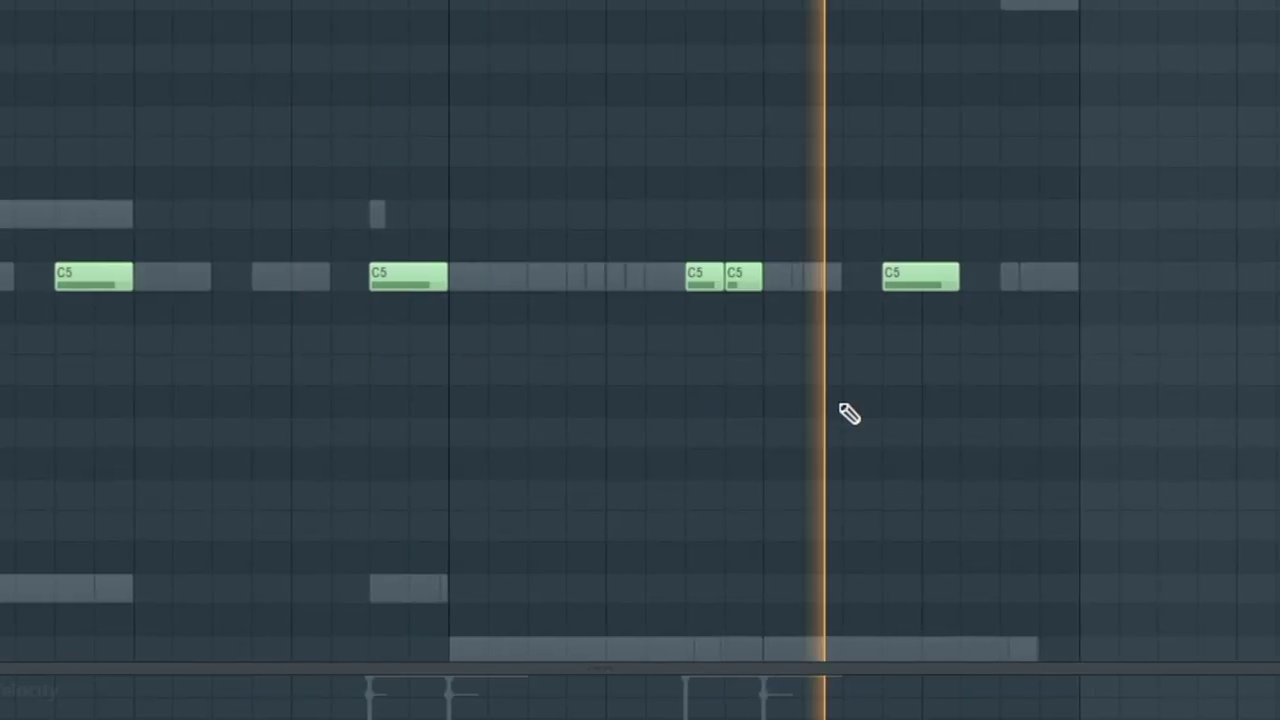
pyautogui.click(960, 278)
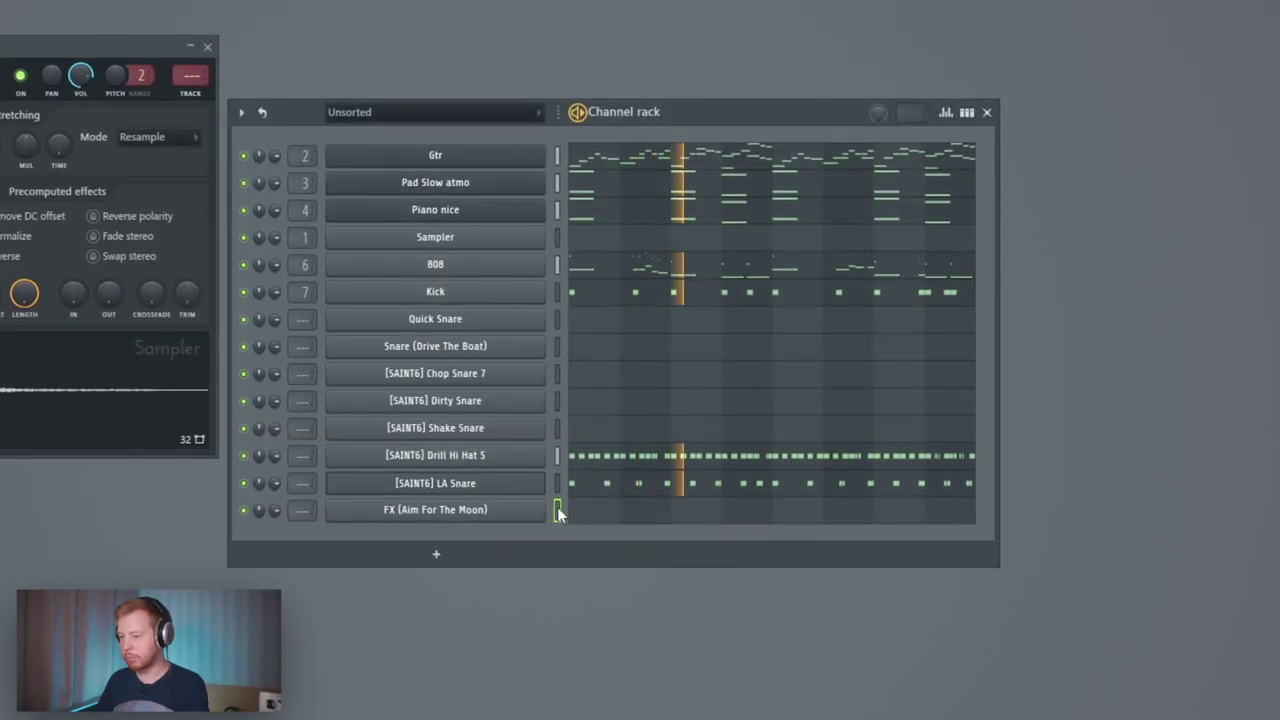
# Step: Add one FX (Aim For The Moon) hit at the start of bar 1
pyautogui.click(594, 510)
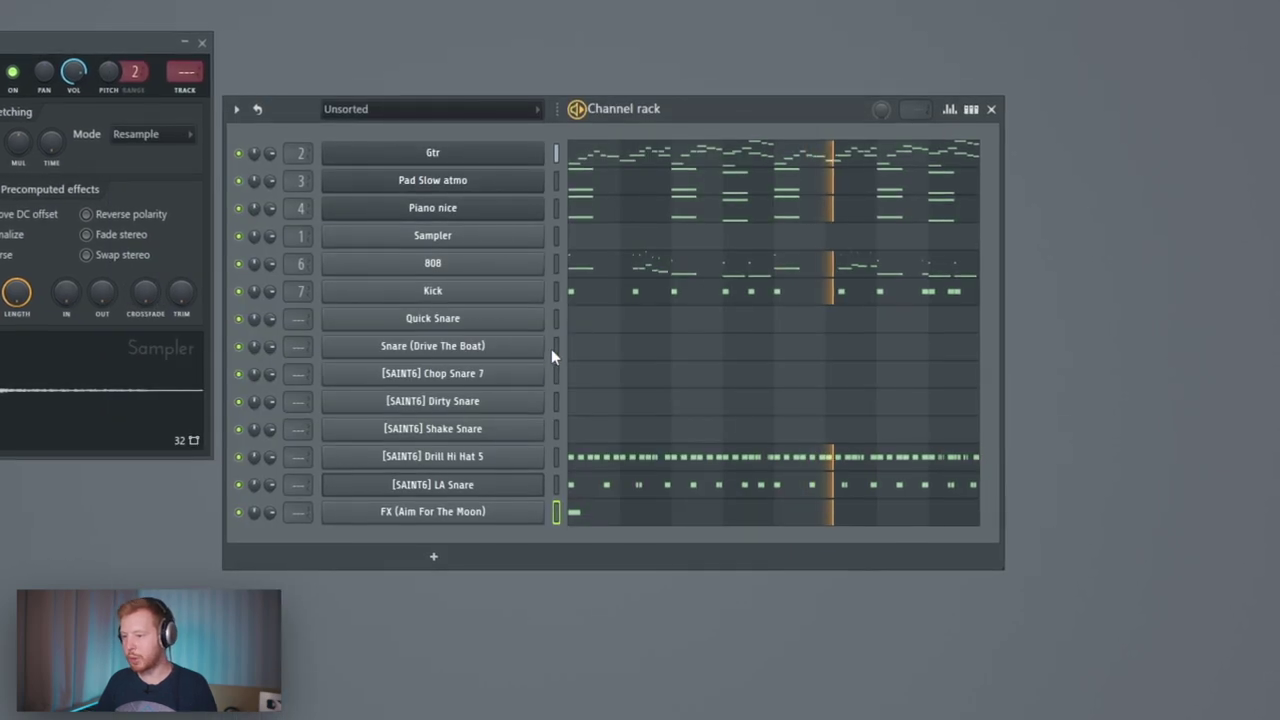
# Step: Program a four-bar Quick Snare pattern on C5 and repeat it through bar 8
pyautogui.click(556, 318)
pyautogui.click(582, 322)
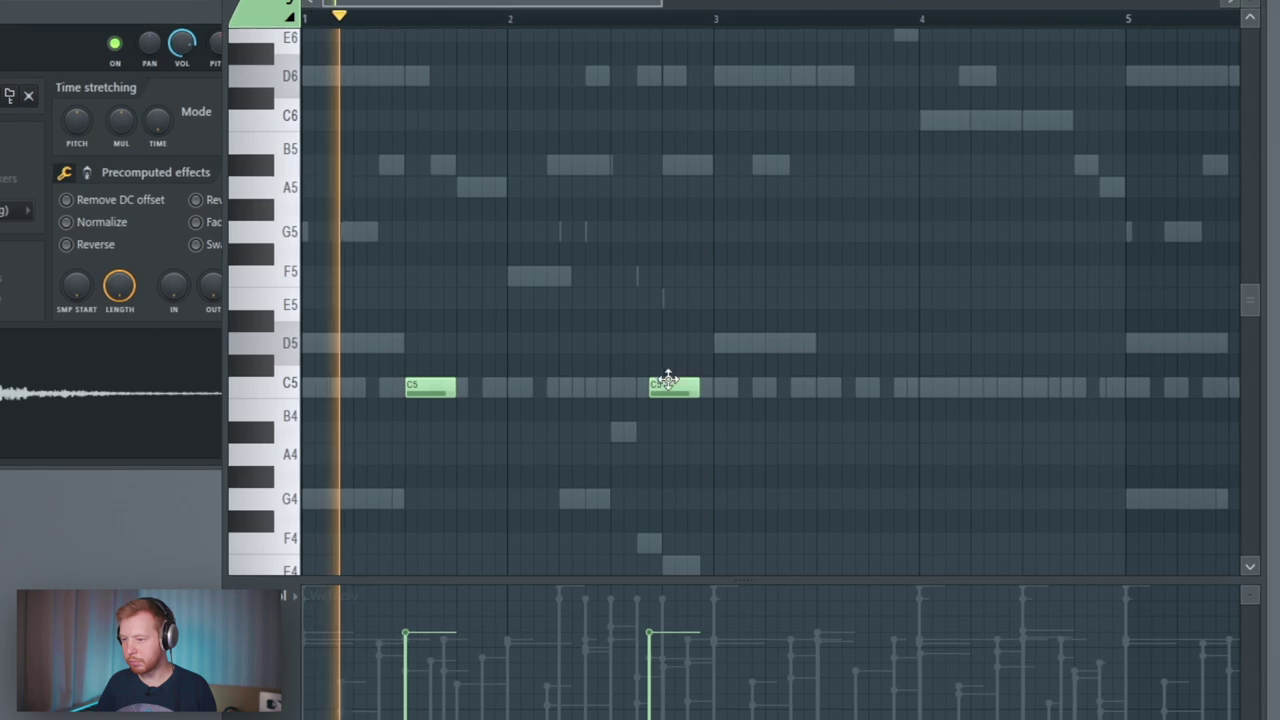
pyautogui.moveTo(791, 334); pyautogui.dragTo(480, 451)
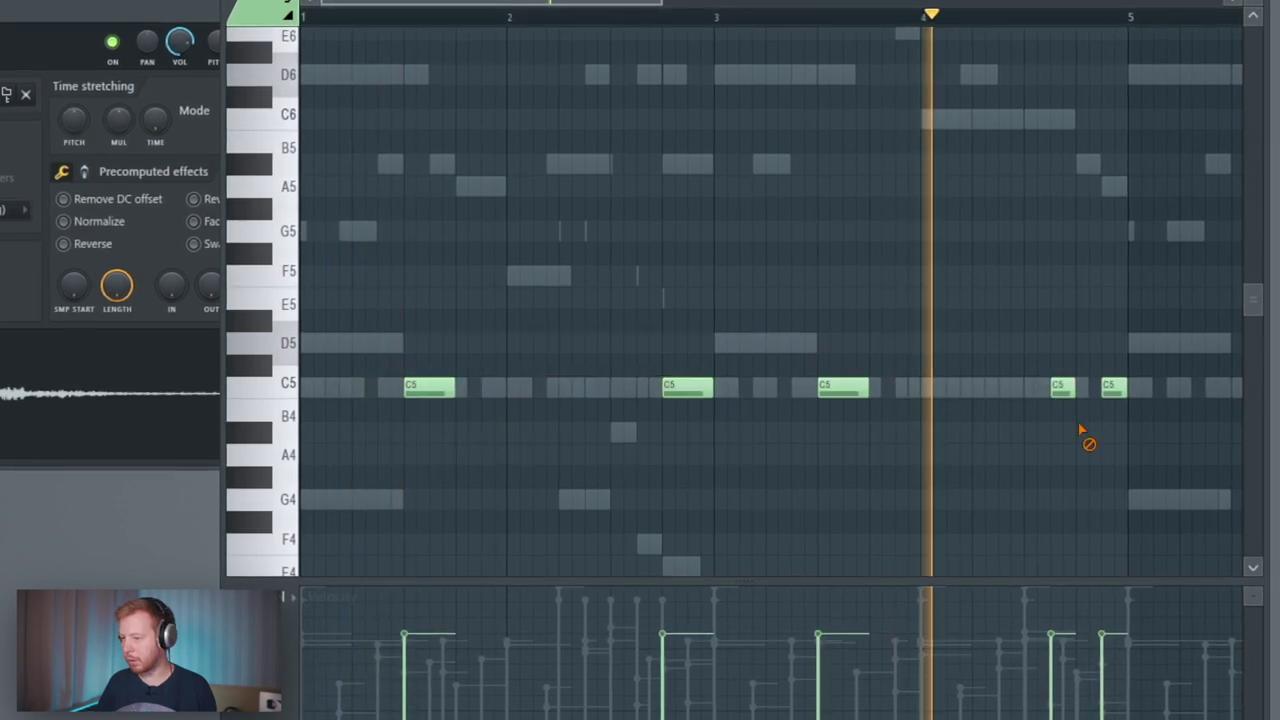
pyautogui.scroll(-2, 1086, 434)
pyautogui.moveTo(1043, 311); pyautogui.dragTo(386, 390)
pyautogui.hotkey('ctrl', 'b')
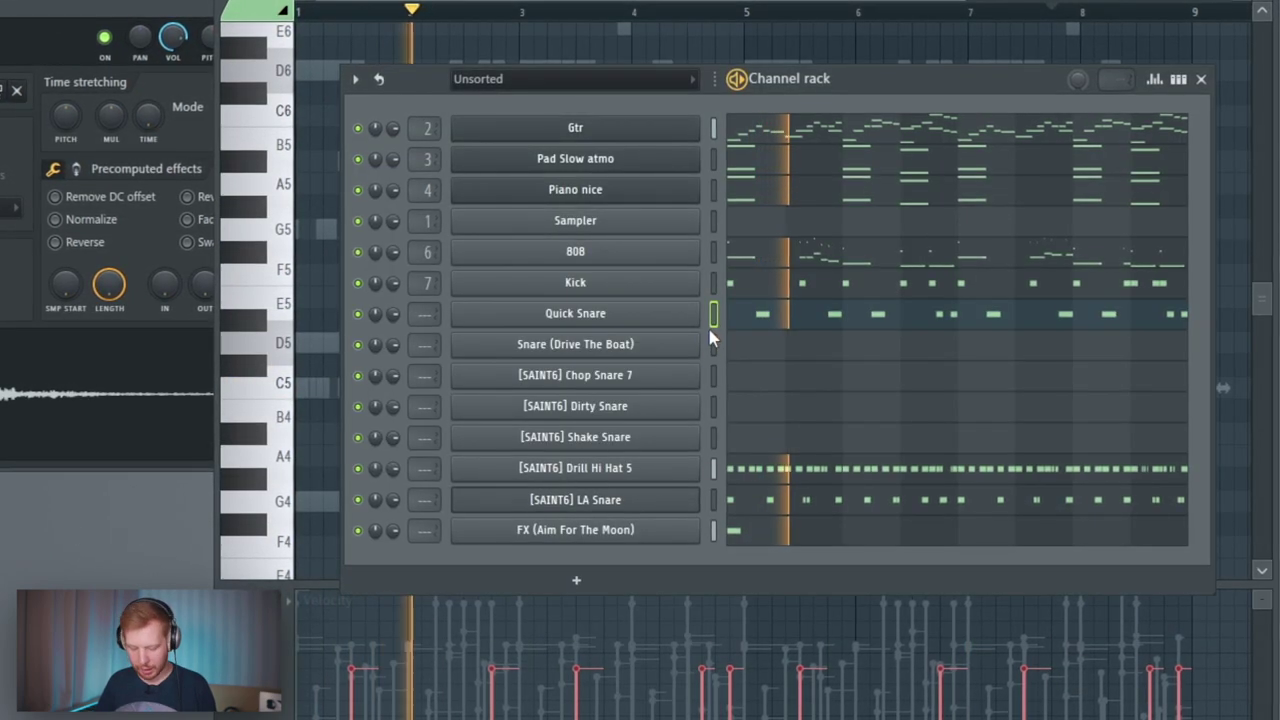
# Step: Paste the Quick Snare pattern into Snare (Drive The Boat) and program short Chop Snare 7 hits on C5 in bars 1, 3, 5 and 7
pyautogui.click(711, 347)
pyautogui.hotkey('ctrl', 'v')
pyautogui.click(745, 348)
pyautogui.moveTo(1216, 358); pyautogui.dragTo(543, 477)
pyautogui.press('Delete')
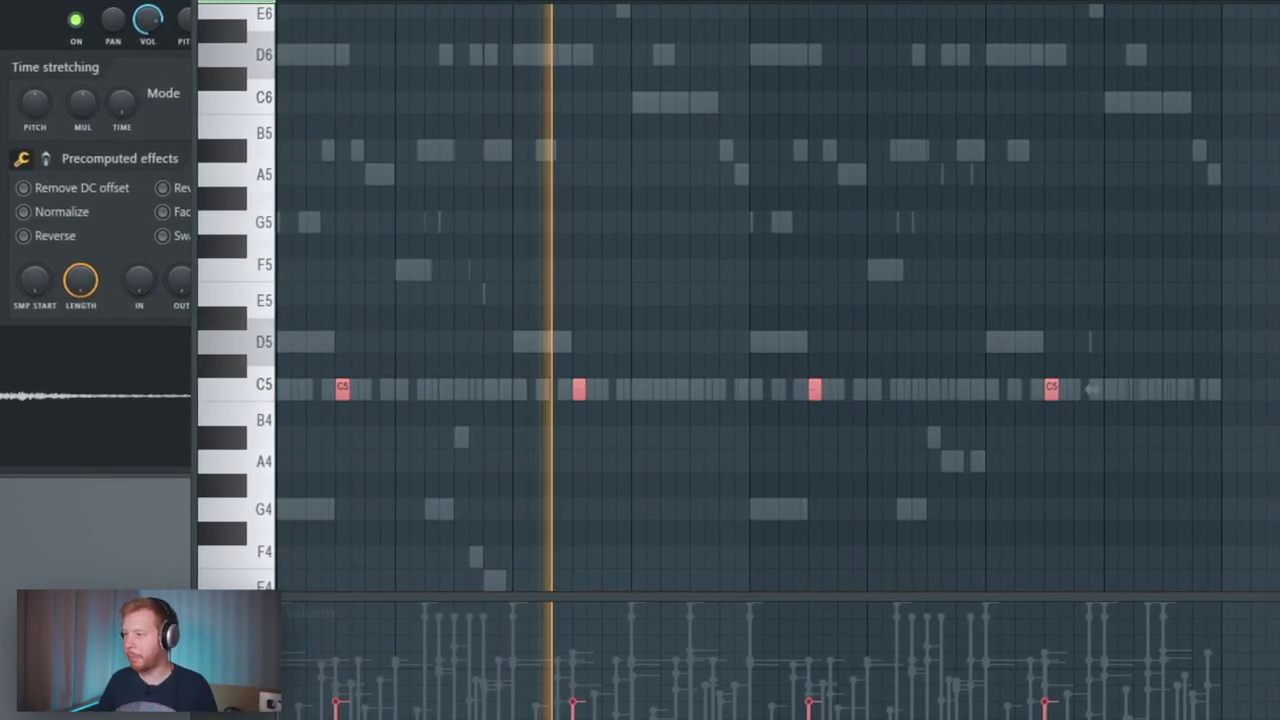
# Step: Program two short [SAINT6] Shake Snare hits on C5 in the second half of bar 4
pyautogui.click(1236, 3)
pyautogui.click(791, 415)
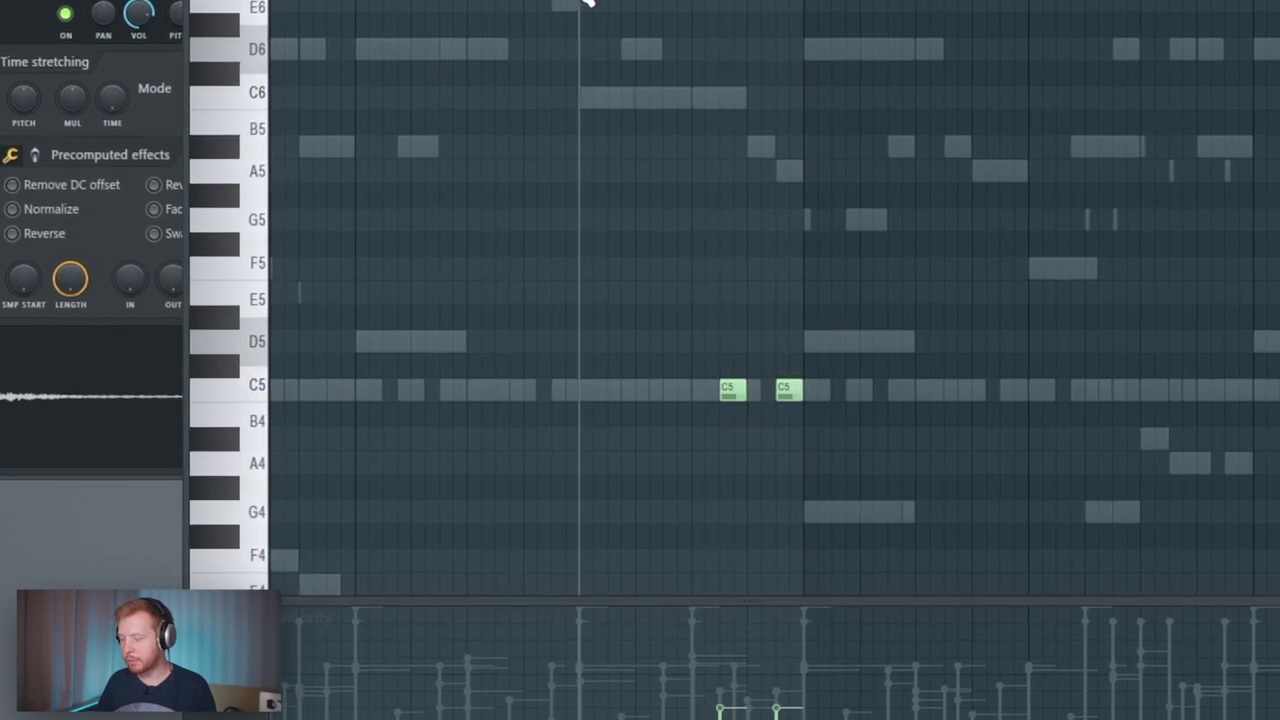
pyautogui.press('space')
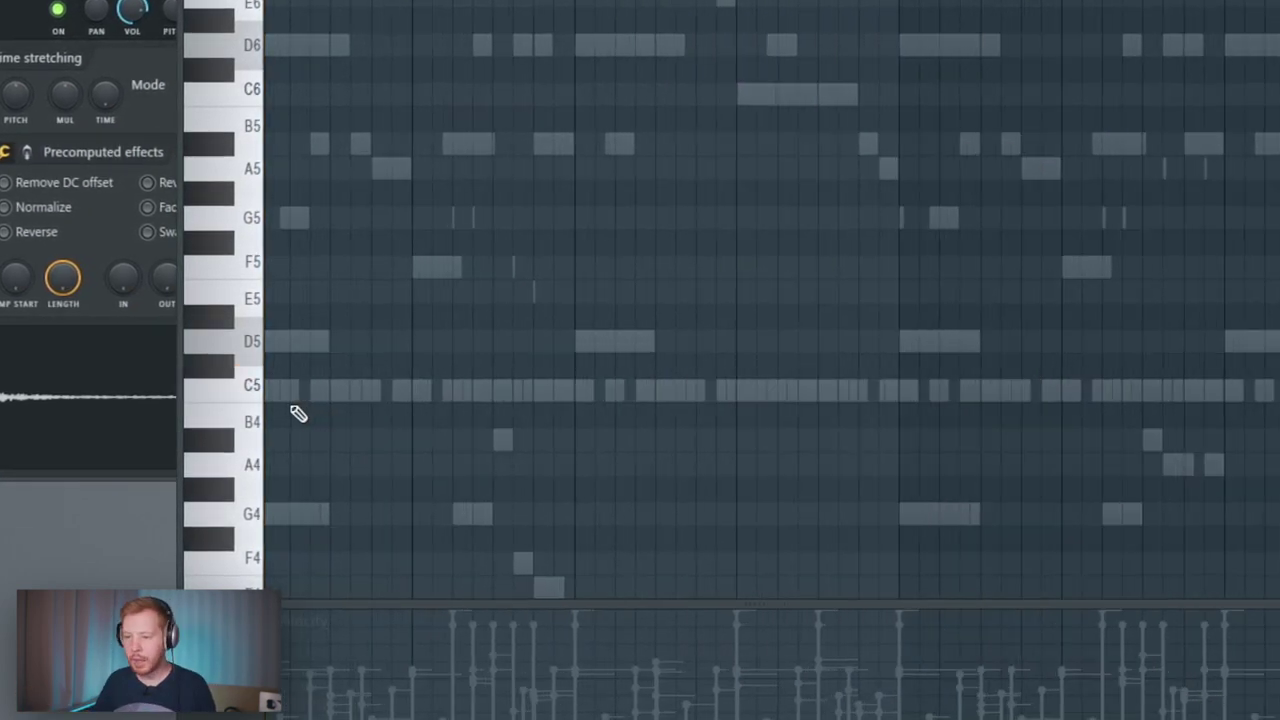
# Step: Place short [SAINT6] Dirty Snare hits on C5 in bars 1, 3 and 4 and play them back
pyautogui.scroll(1, 297, 417)
pyautogui.press('space')
pyautogui.click(348, 404)
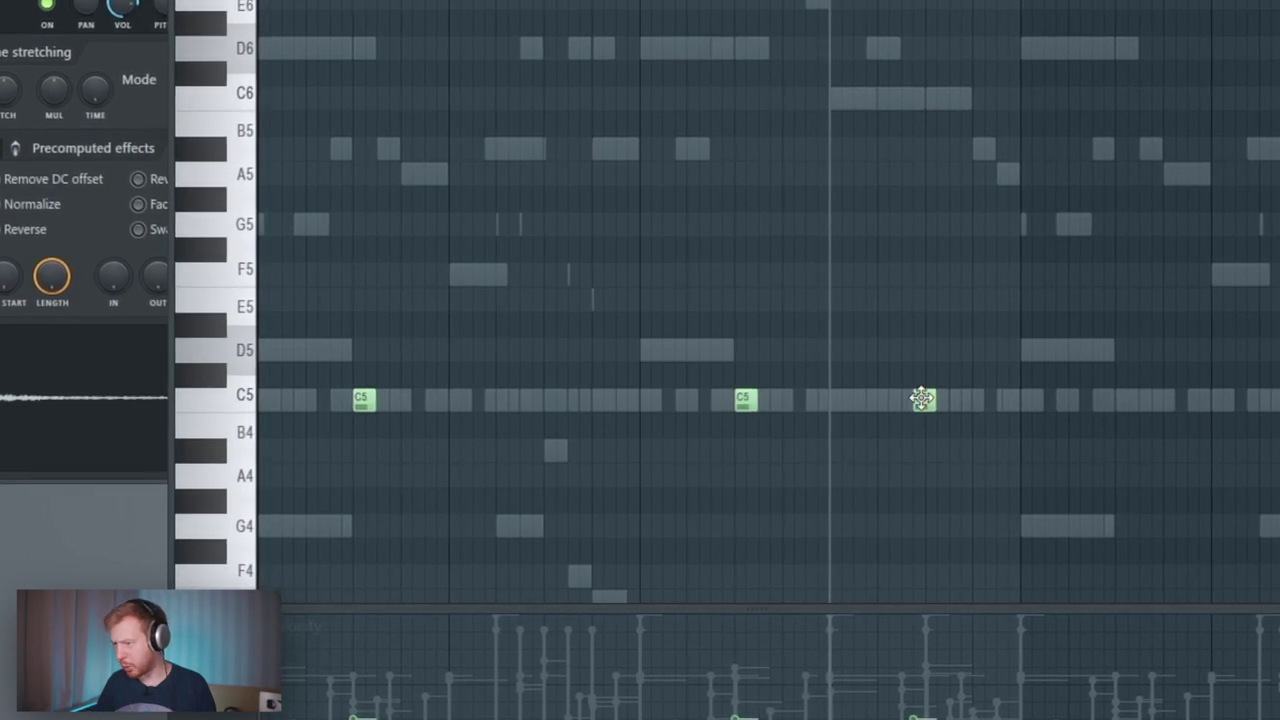
pyautogui.scroll(3, 921, 410)
pyautogui.scroll(-3, 940, 415)
pyautogui.press('space')
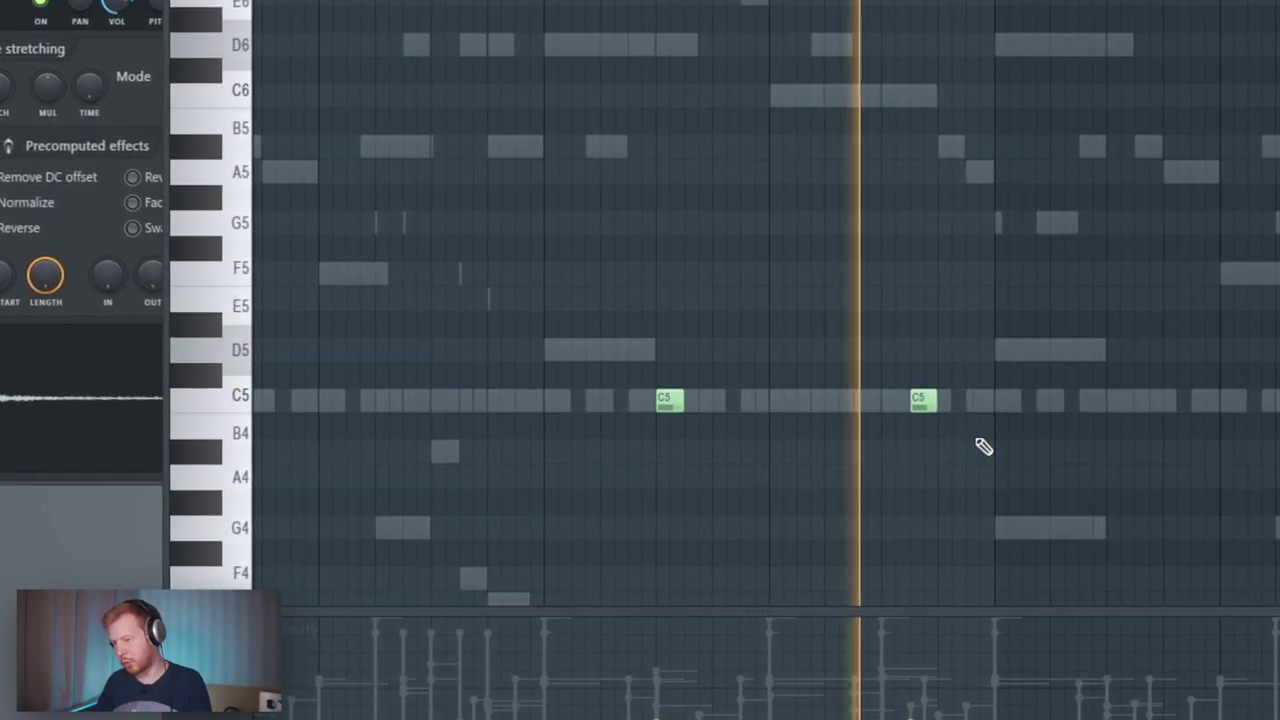
# Step: Audition the Dirty Snare hit in bar 4 and extend the Dirty Snare pattern through bar 8
pyautogui.press('space')
pyautogui.moveTo(972, 315); pyautogui.dragTo(1005, 463)
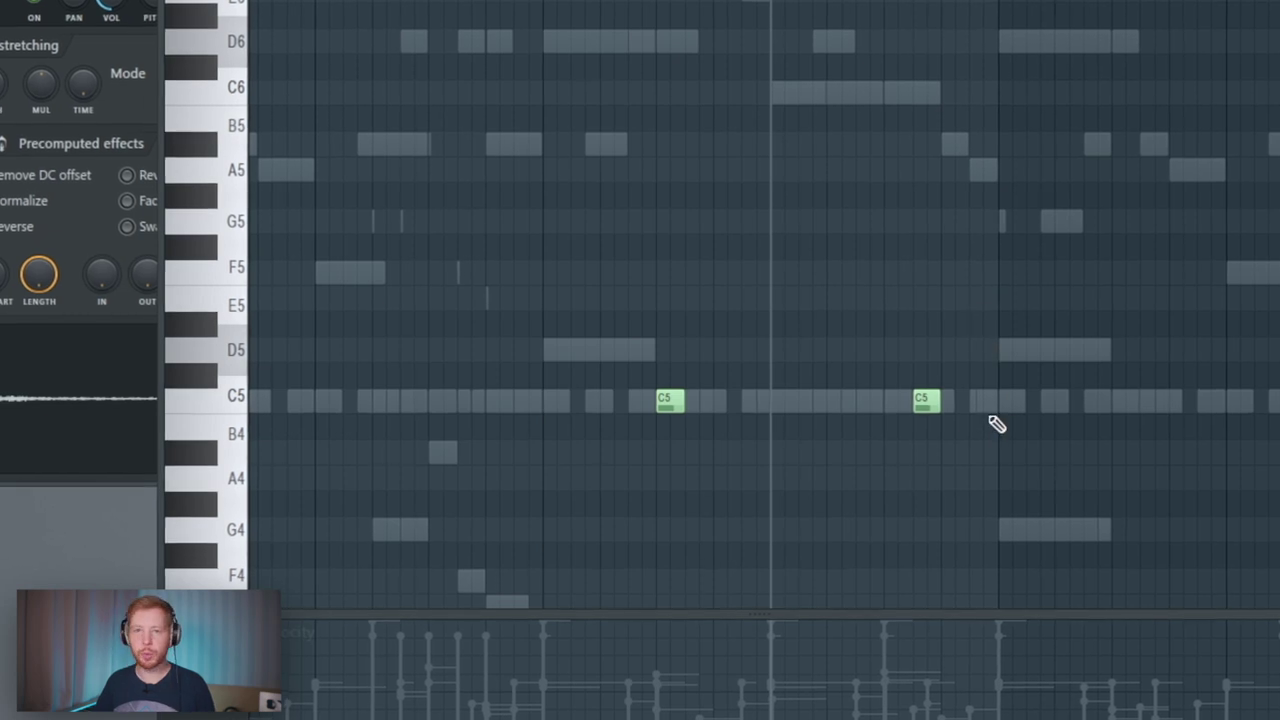
pyautogui.moveTo(991, 340); pyautogui.dragTo(837, 517)
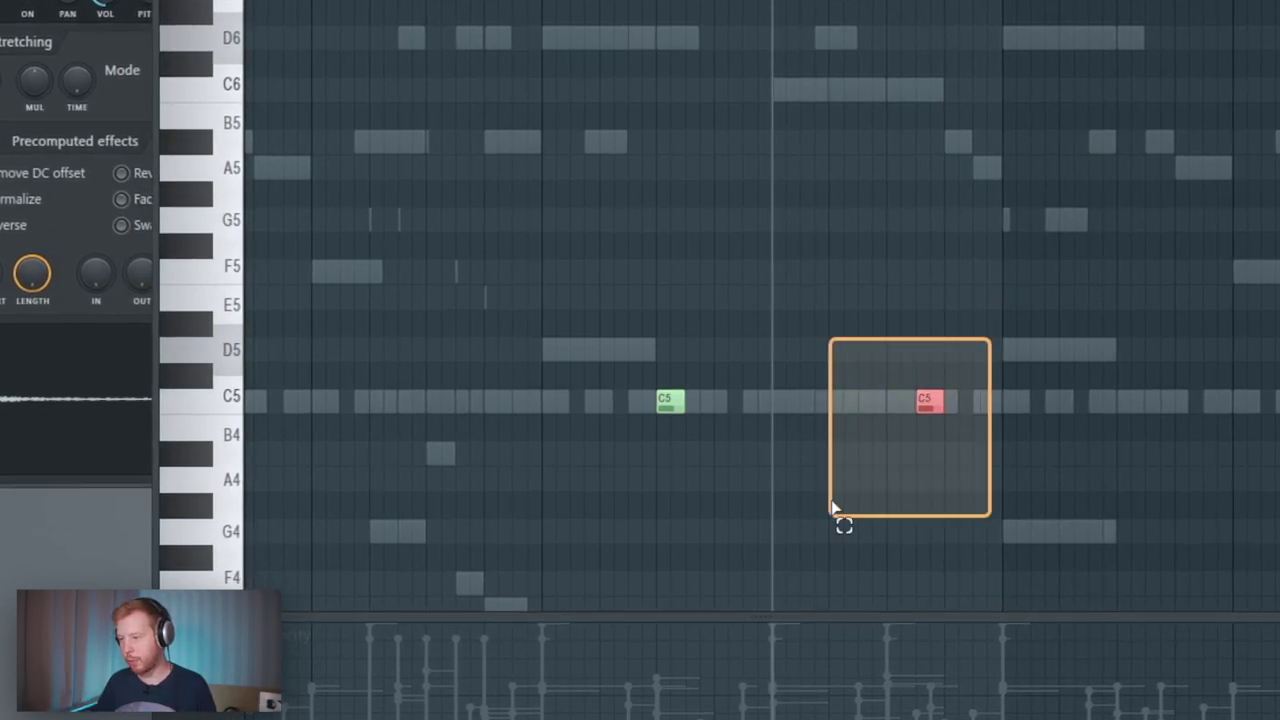
pyautogui.press('space')
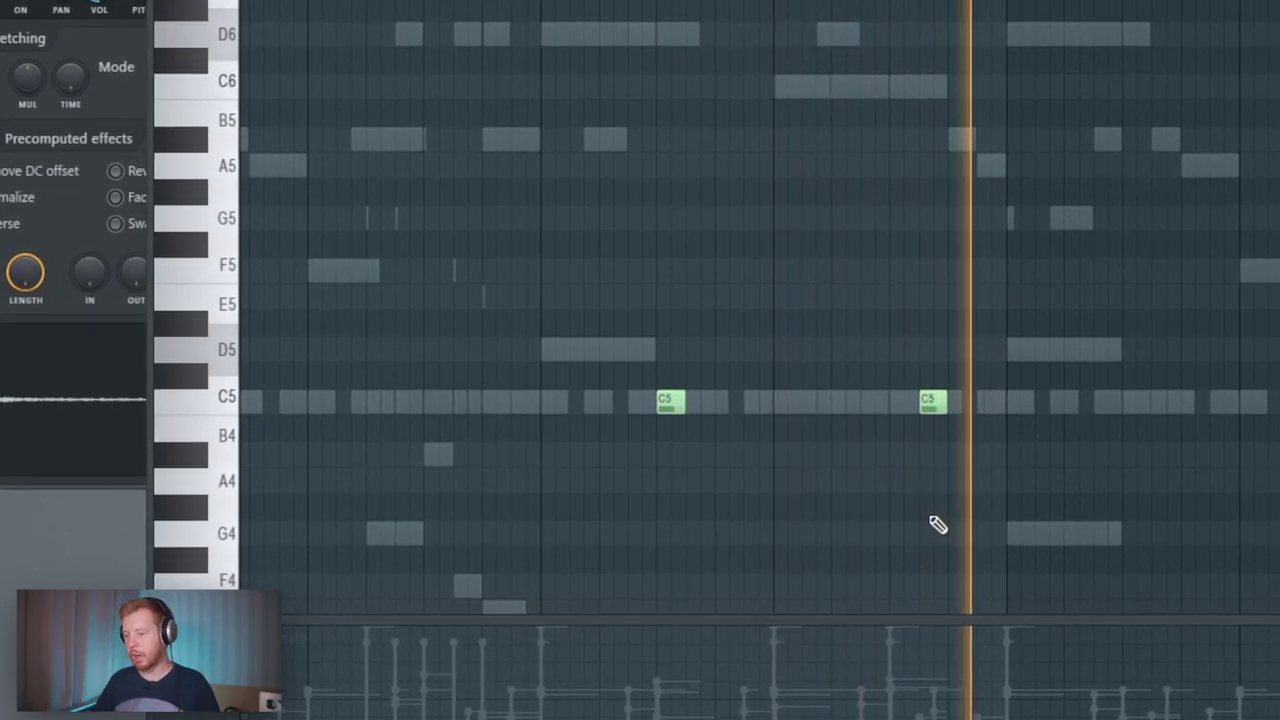
pyautogui.press('space')
pyautogui.scroll(-2, 905, 530)
pyautogui.moveTo(917, 311); pyautogui.dragTo(308, 403)
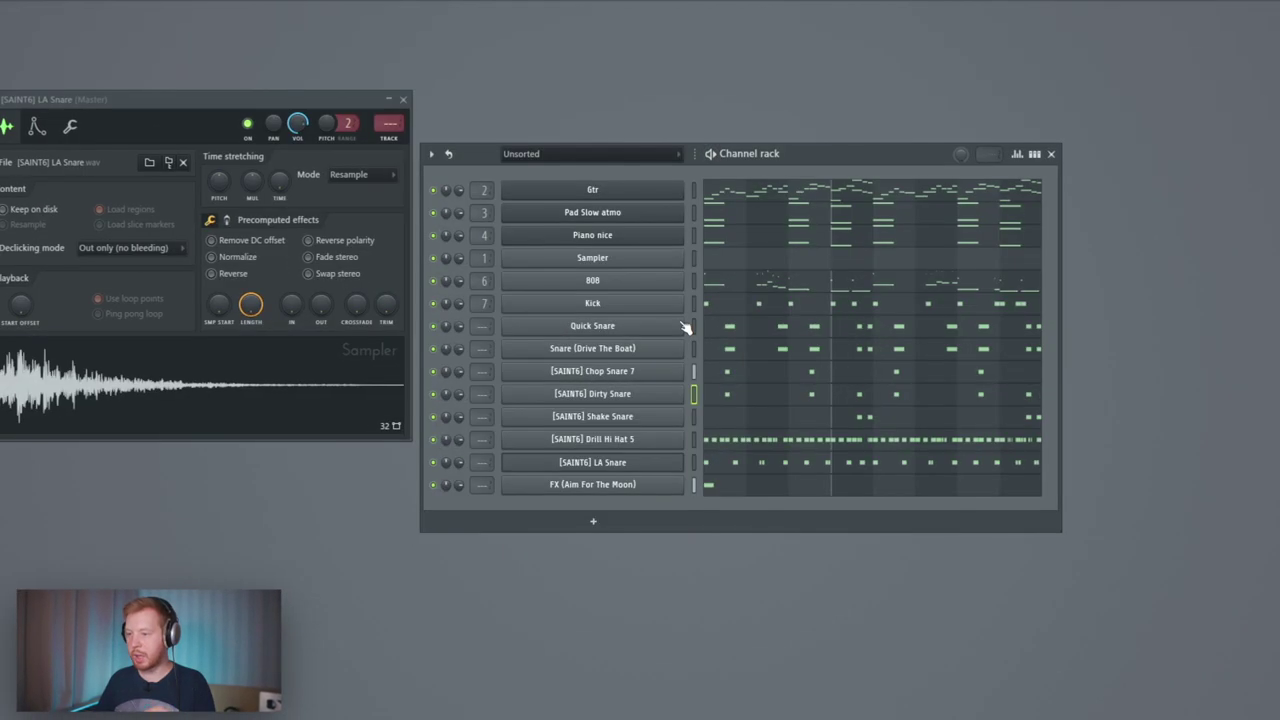
# Step: Rename the first four snare channels as Snare, Snare Boat, Chop Snare and Dirty Snare
pyautogui.press('Tab')
pyautogui.write('Snare Boat')
pyautogui.press('Tab')
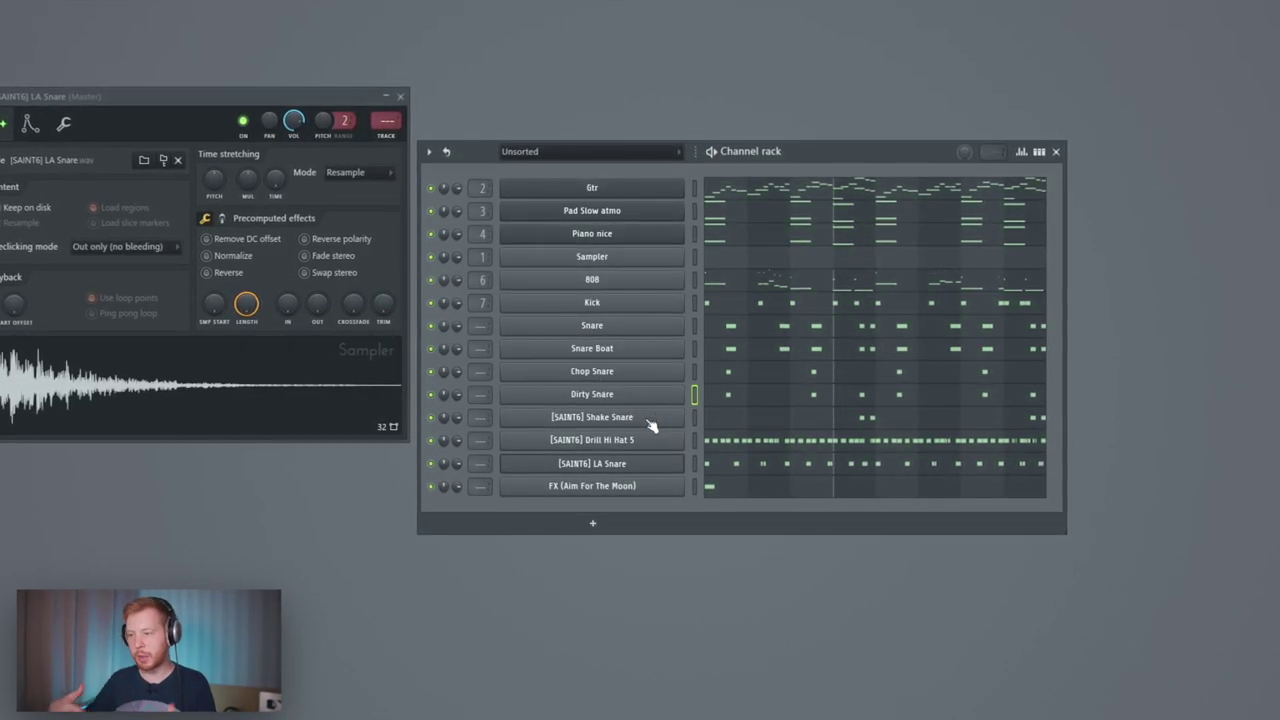
# Step: Rename the remaining channels Shake Snare, Drill Hi Hat, LA Snare and FX Shot, and route the renamed channels to mixer tracks 8 to 15
pyautogui.middleClick(648, 420)
pyautogui.middleClick(662, 441)
pyautogui.middleClick(604, 487)
pyautogui.write('FX Shot')
pyautogui.press('Return')
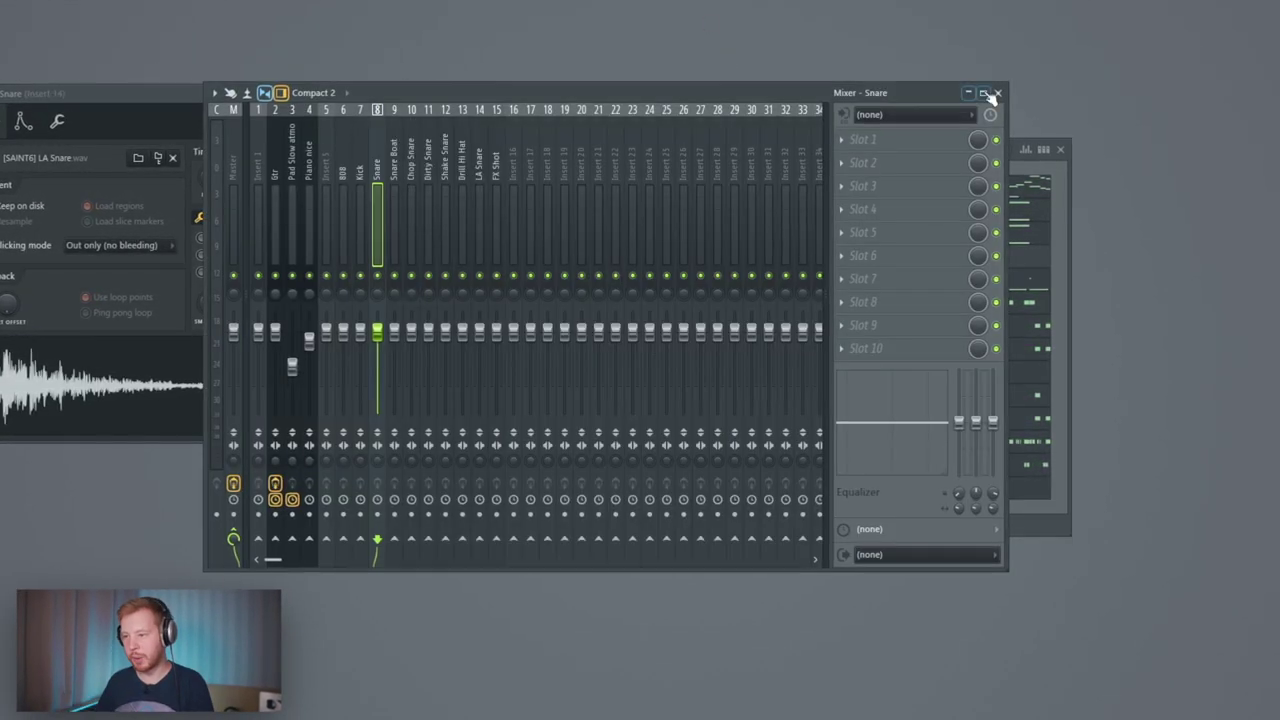
pyautogui.click(993, 93)
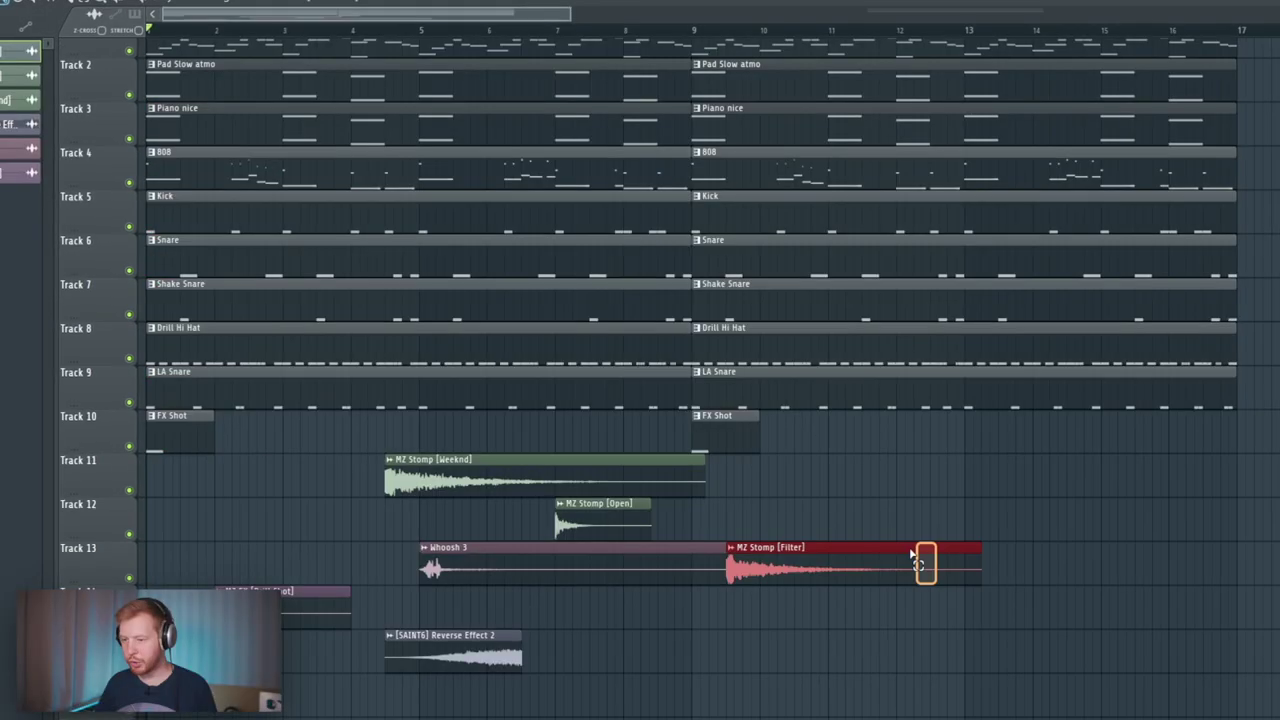
# Step: Shift the FX audio clips past bar 13 in the playlist and place a reversed MZ Stomp [Weeknd] on track 12 ending at bar 8
pyautogui.moveTo(930, 560); pyautogui.dragTo(270, 625)
pyautogui.moveTo(317, 412); pyautogui.dragTo(449, 568)
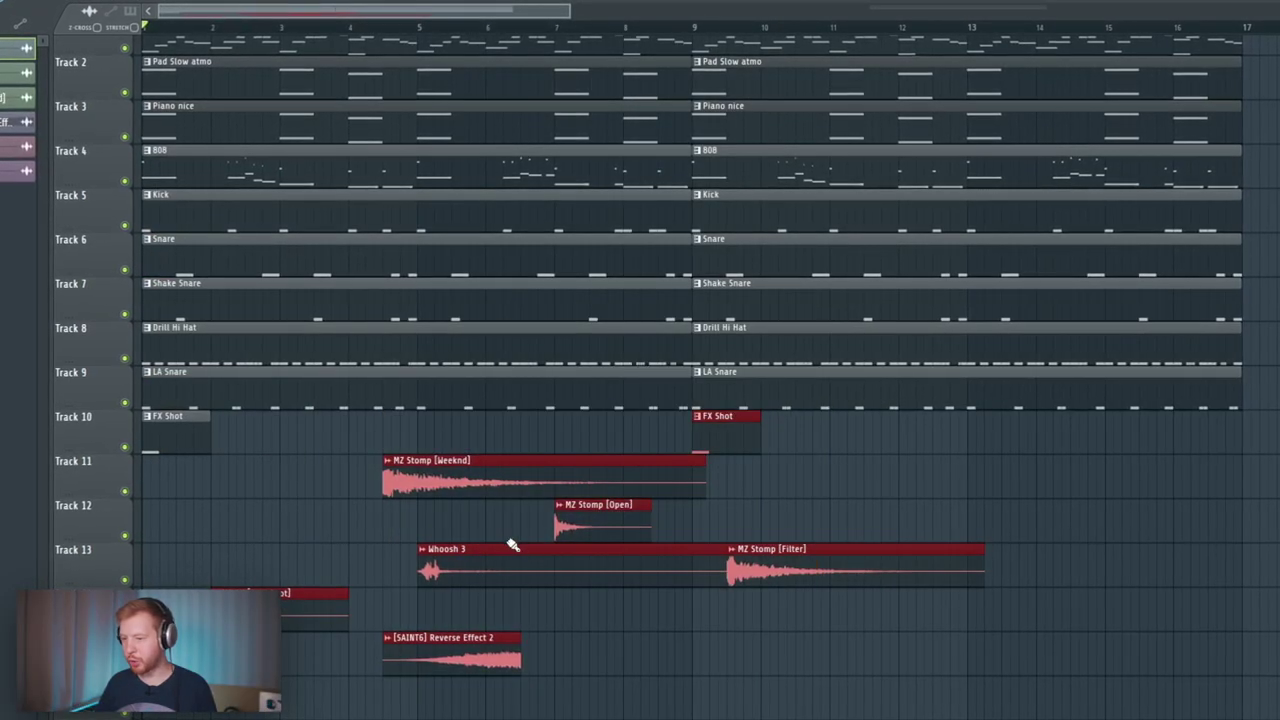
pyautogui.moveTo(268, 410); pyautogui.dragTo(634, 677)
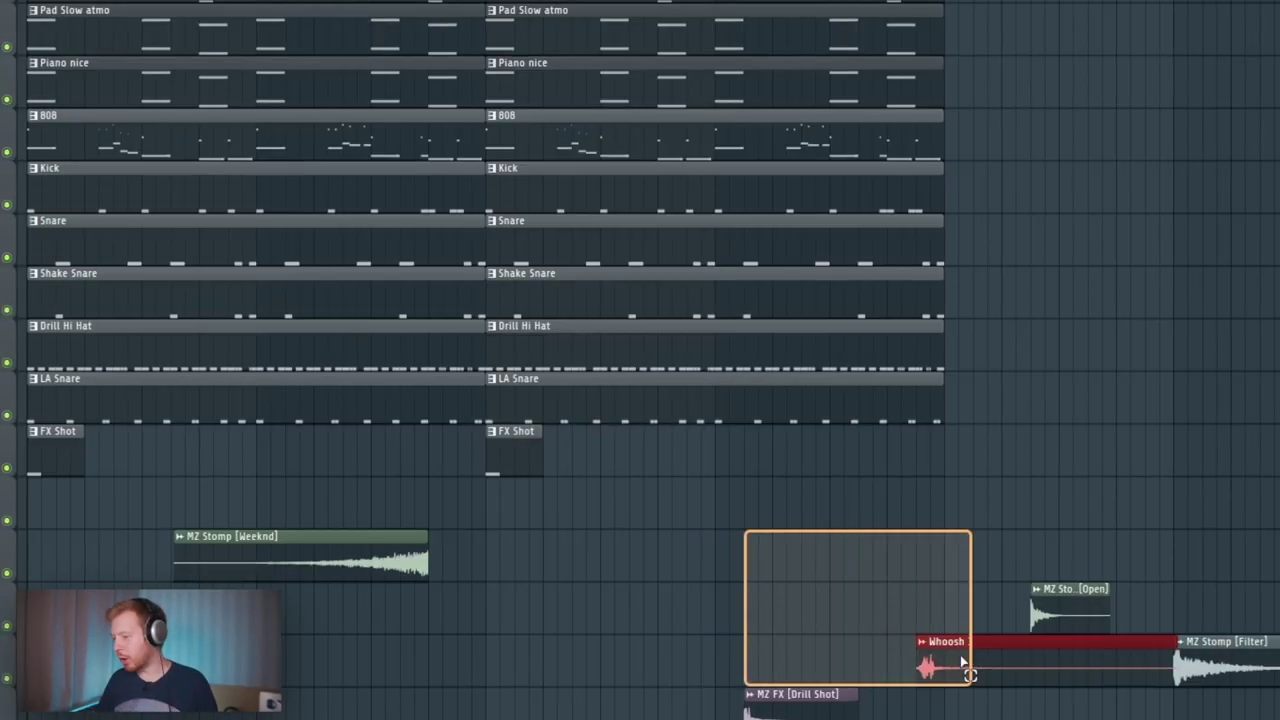
pyautogui.moveTo(963, 661); pyautogui.dragTo(965, 664)
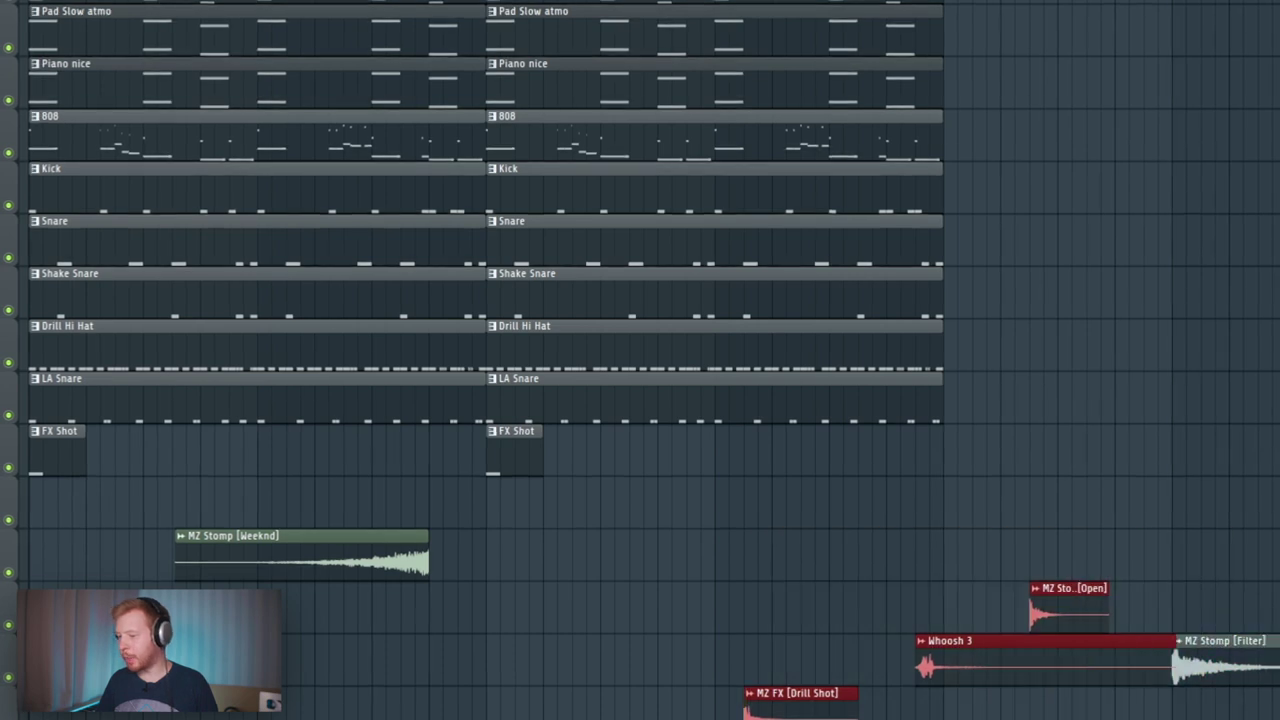
# Step: Trim the first 808, Kick, Snare, Shake Snare, Drill Hi Hat and LA Snare clips to end at bar 8
pyautogui.moveTo(450, 470); pyautogui.dragTo(455, 176)
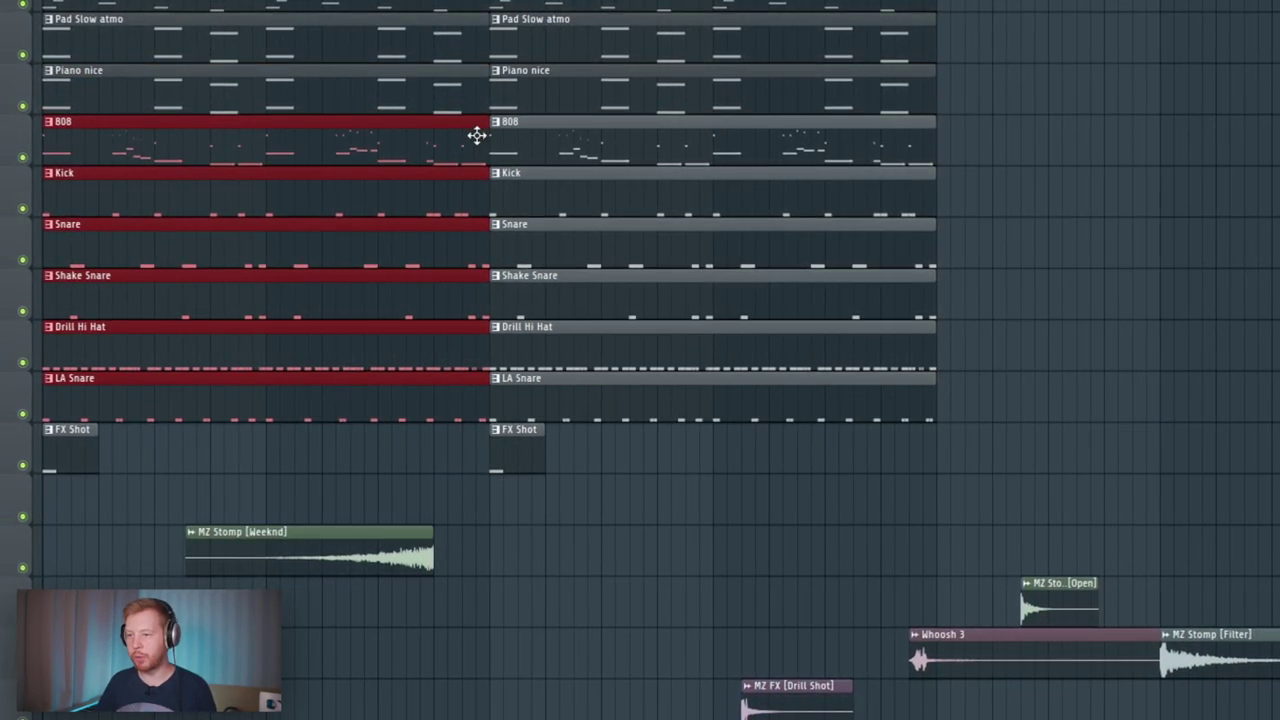
pyautogui.moveTo(485, 137); pyautogui.dragTo(430, 137)
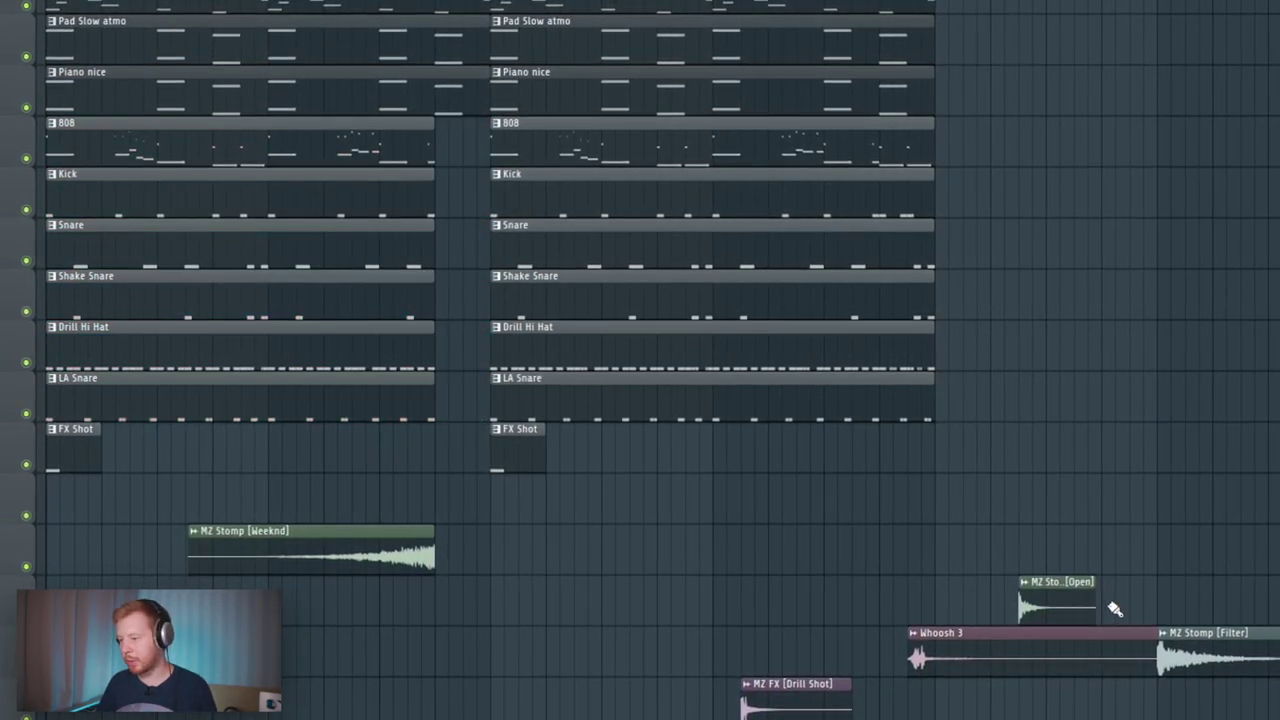
# Step: Move the MZ Stomp [Open] clip to track 11, starting at bar 8 where the drums cut out
pyautogui.moveTo(1038, 583); pyautogui.dragTo(592, 522)
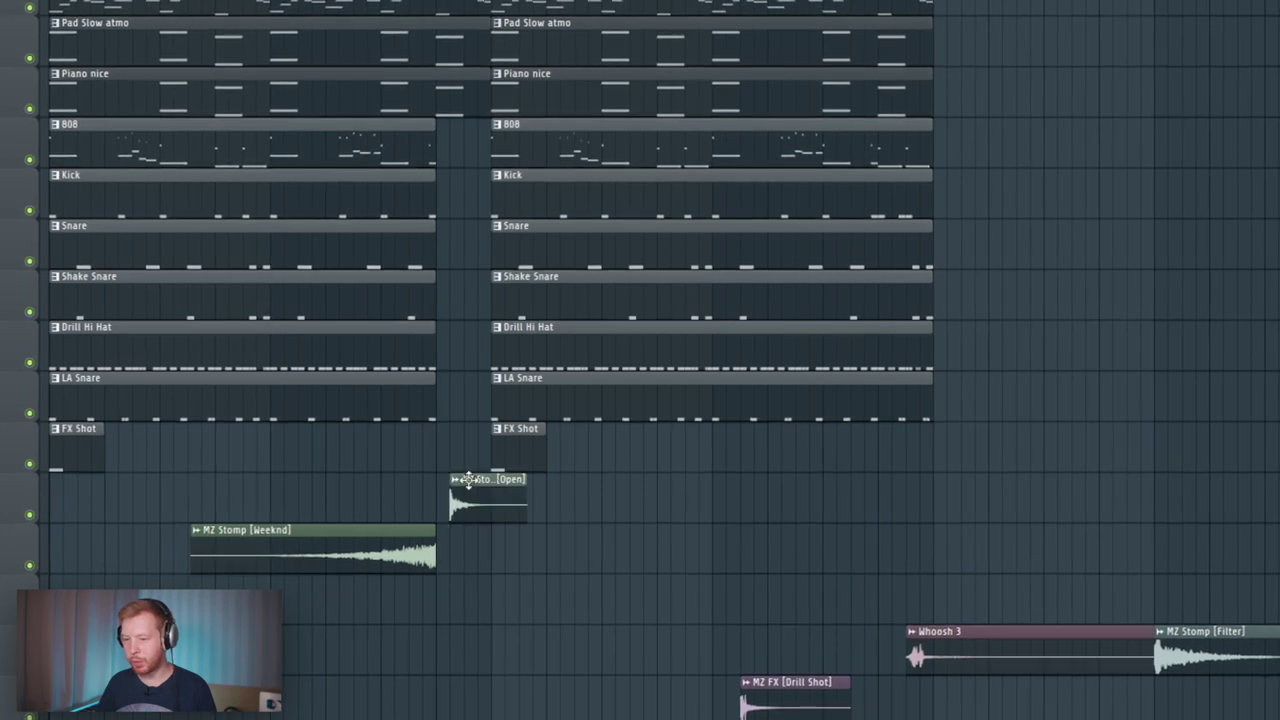
pyautogui.moveTo(469, 480); pyautogui.dragTo(456, 480)
pyautogui.doubleClick(456, 480)
pyautogui.doubleClick(449, 484)
# Step: Adjust the MZ Stomp [Weeknd] clip's volume and play the drum break leading into bar 9
pyautogui.doubleClick(393, 530)
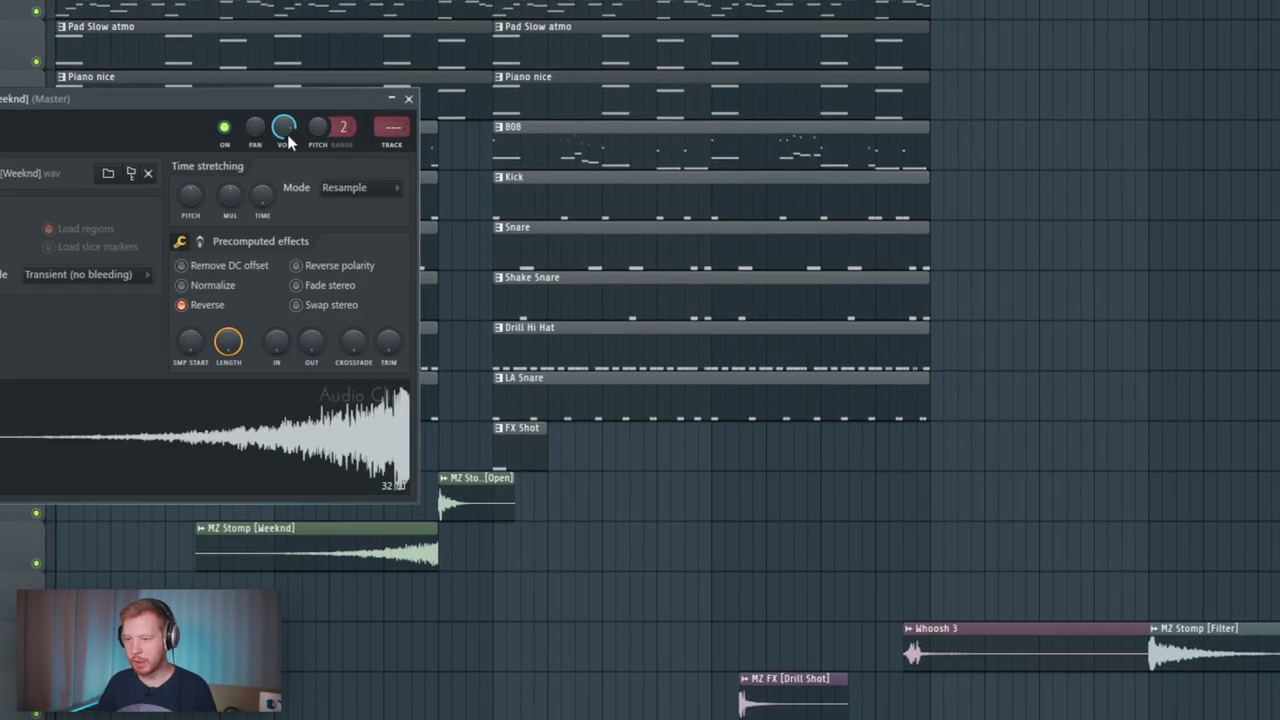
pyautogui.doubleClick(452, 500)
pyautogui.press('space')
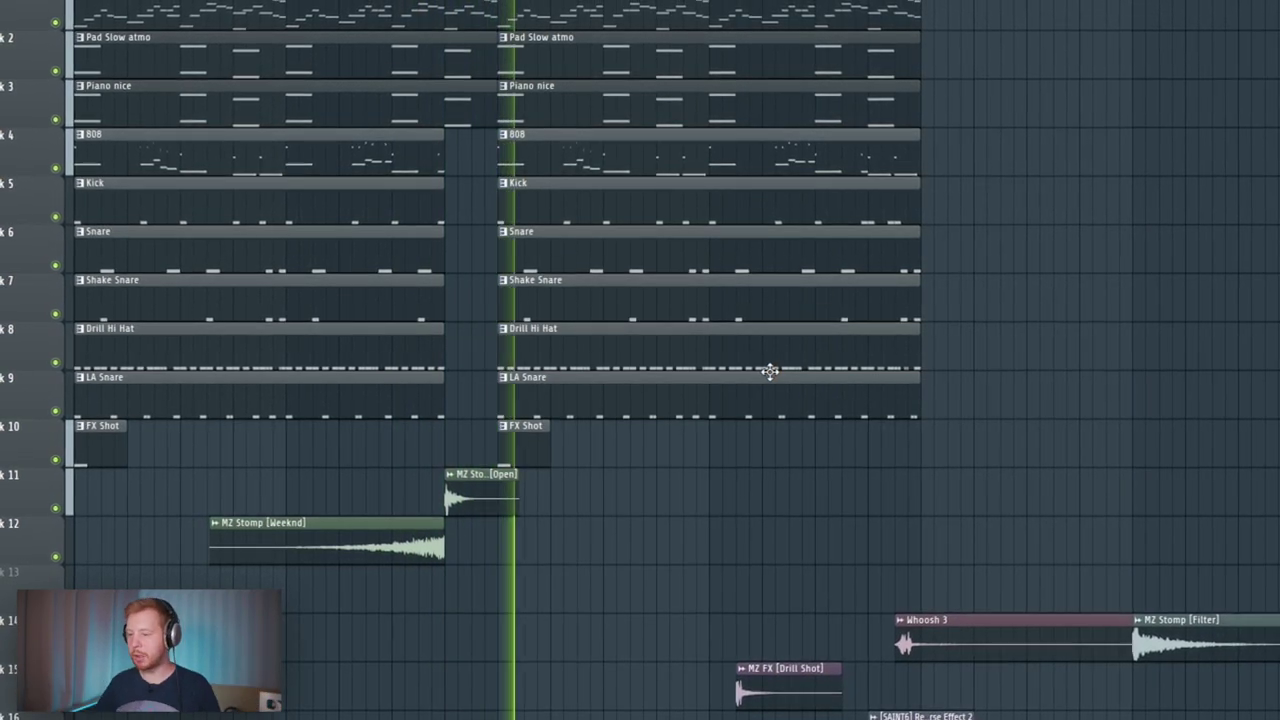
# Step: Move the MZ FX [Drill Shot] clip on track 15 to start at bar 9 and reverse it
pyautogui.scroll(-5, 918, 676)
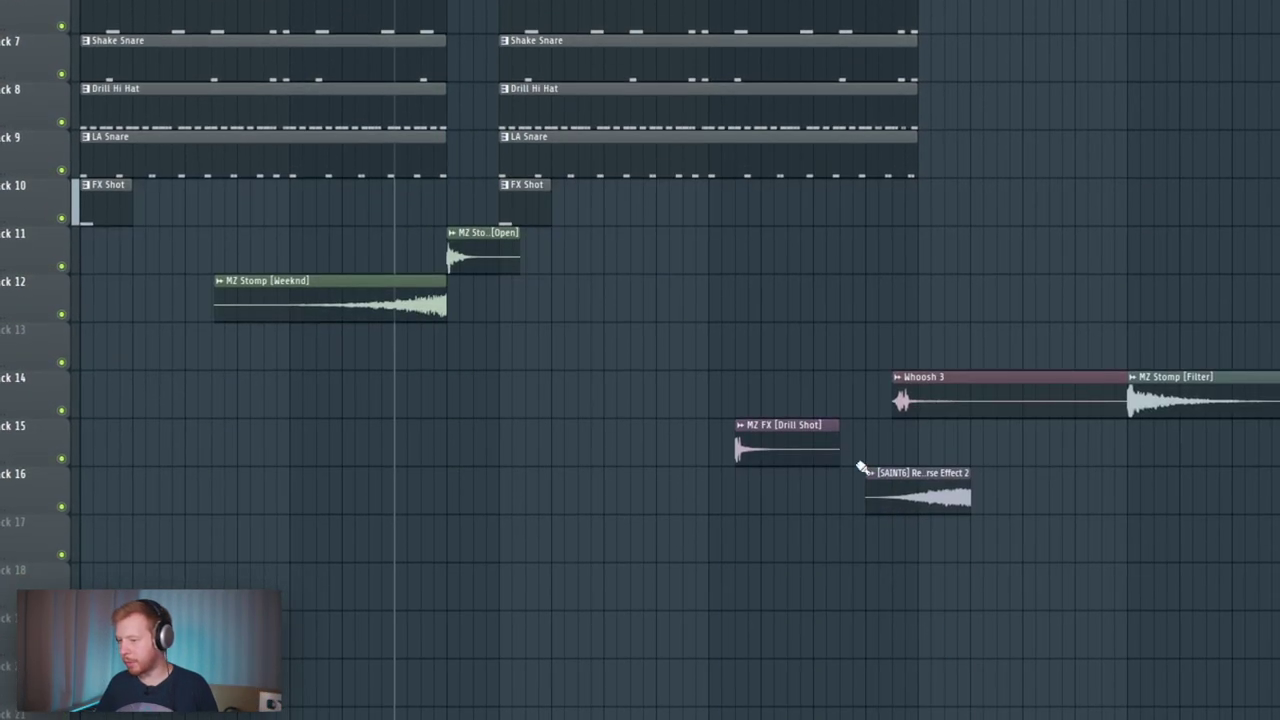
pyautogui.moveTo(777, 434); pyautogui.dragTo(543, 434)
pyautogui.doubleClick(543, 434)
pyautogui.press('Escape')
pyautogui.scroll(8, 550, 389)
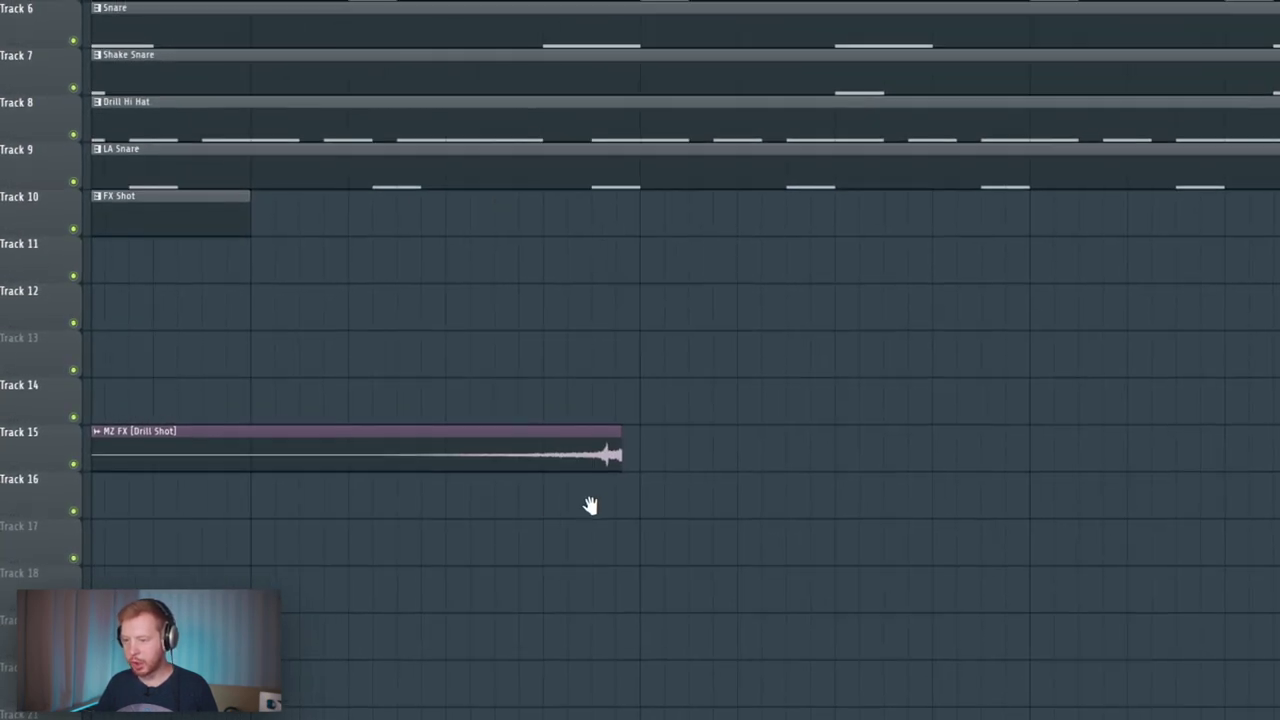
# Step: Shift the reversed MZ FX [Drill Shot] clip on track 15 so it ends at bar 9, and play the transition
pyautogui.scroll(-6, 589, 506)
pyautogui.hscroll(3, 1046, 369)
pyautogui.moveTo(1058, 369); pyautogui.dragTo(496, 354)
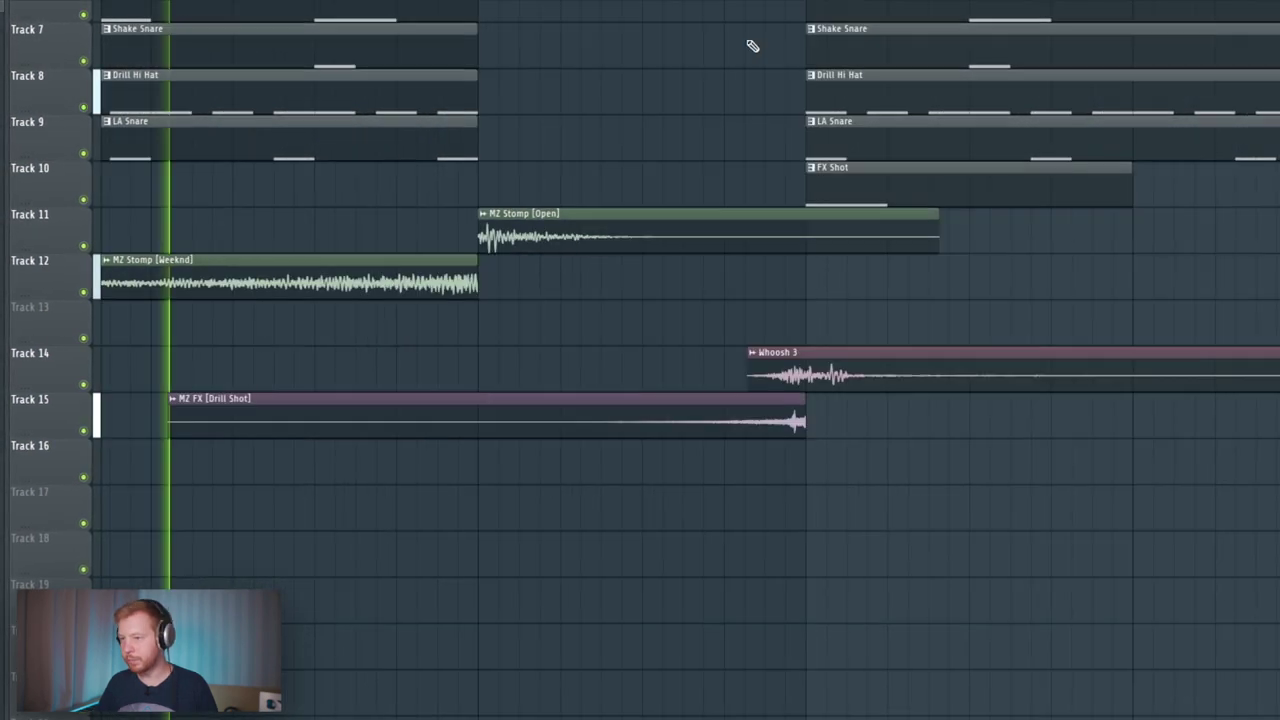
pyautogui.click(643, 2)
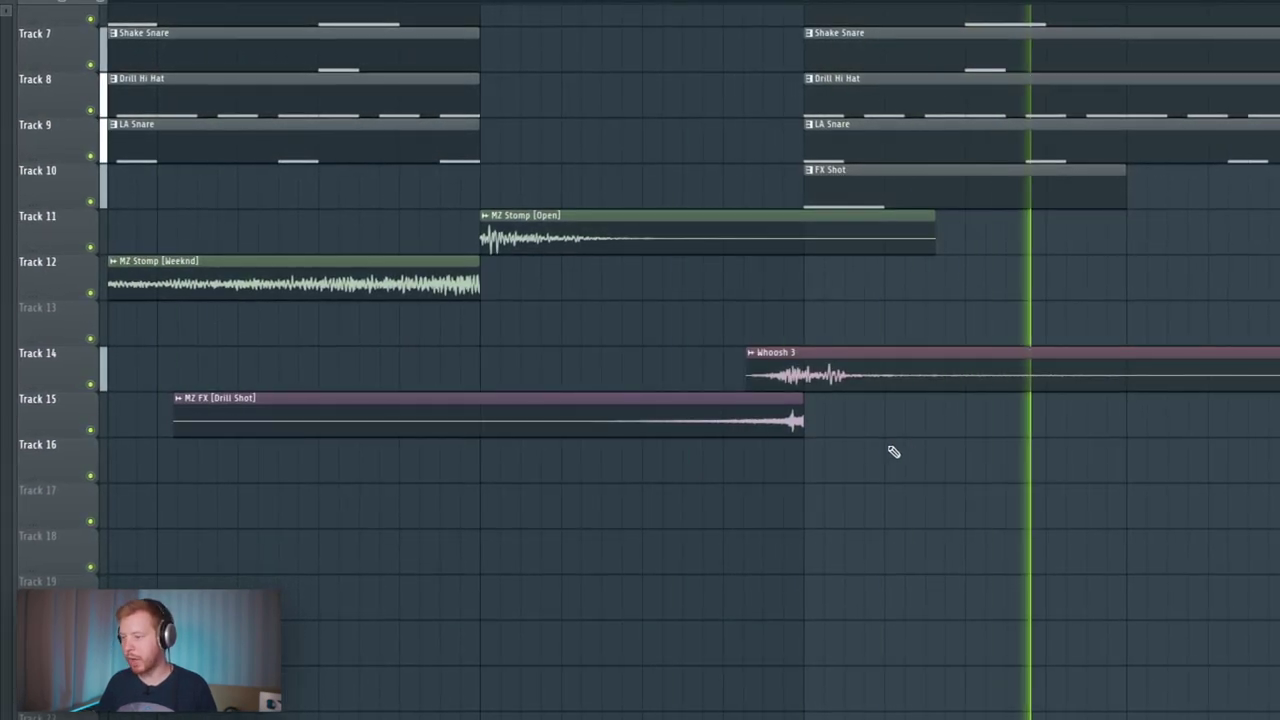
# Step: Move the [SAINT6] Reverse Effect 2 clip to track 13, ending at bar 17, and the MZ Stomp [Filter] clip to bar 1 on track 14
pyautogui.scroll(-4, 893, 448)
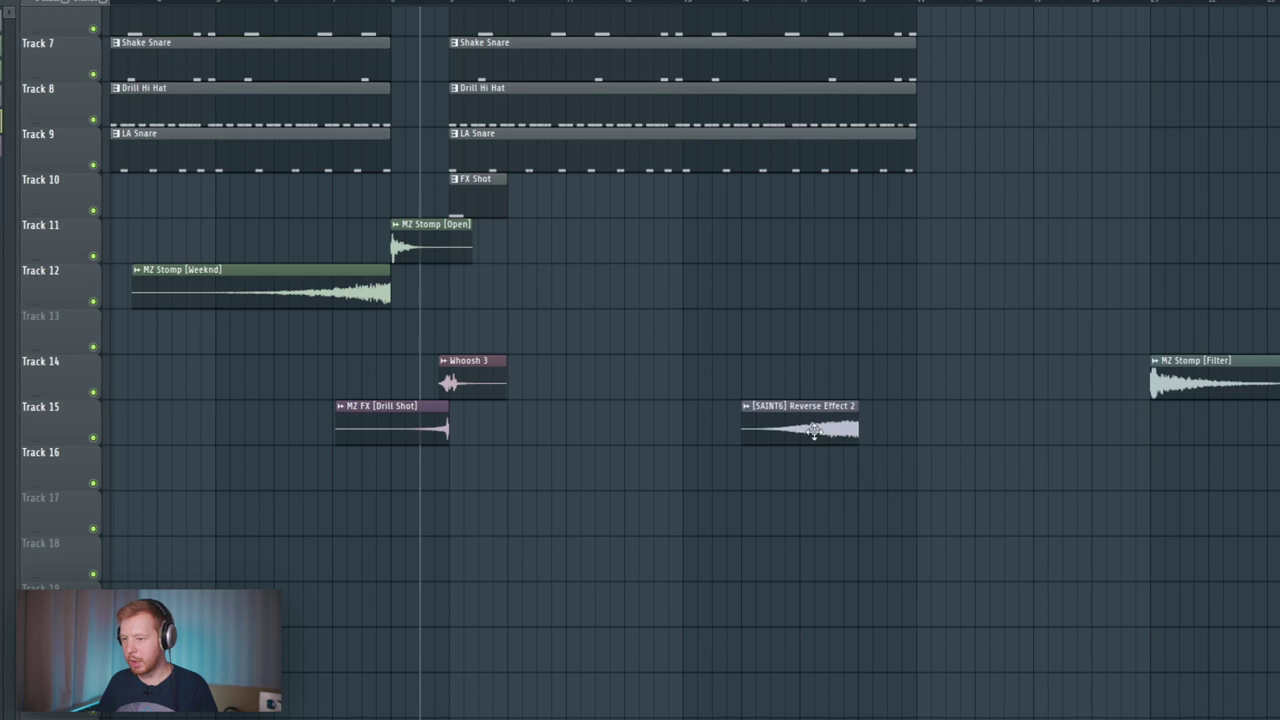
pyautogui.moveTo(814, 434); pyautogui.dragTo(601, 349)
pyautogui.doubleClick(601, 349)
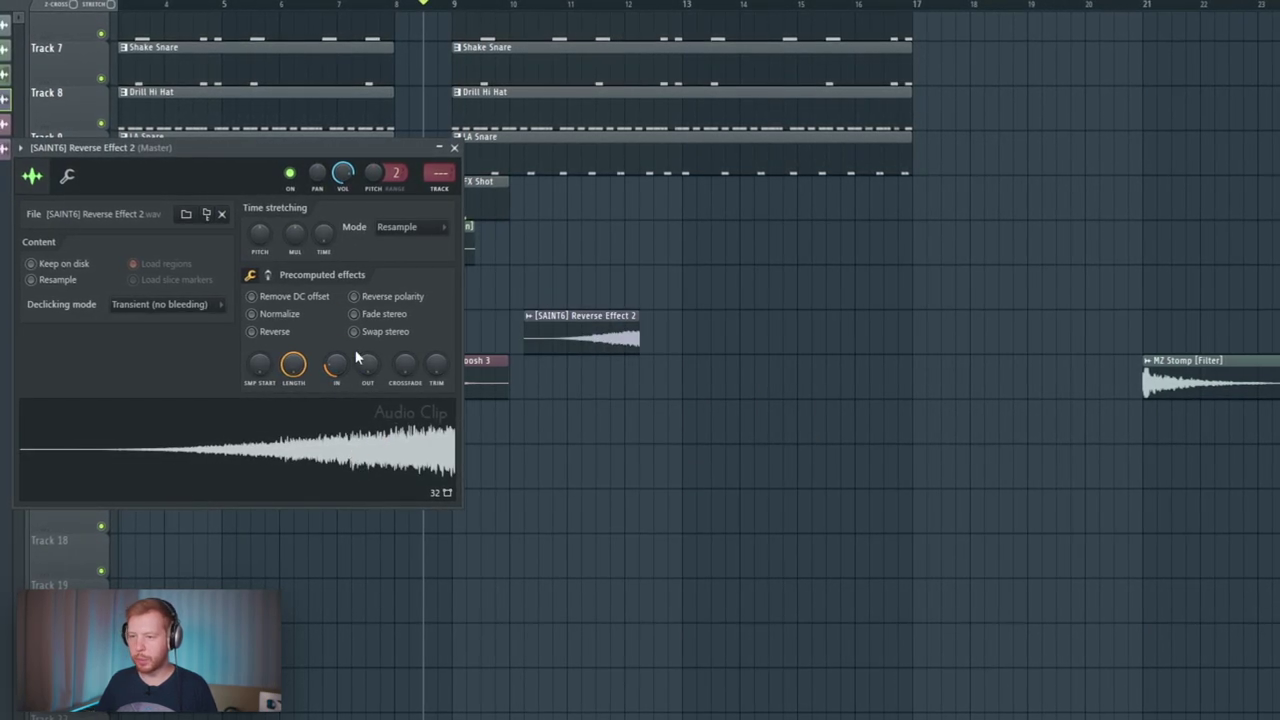
pyautogui.click(455, 149)
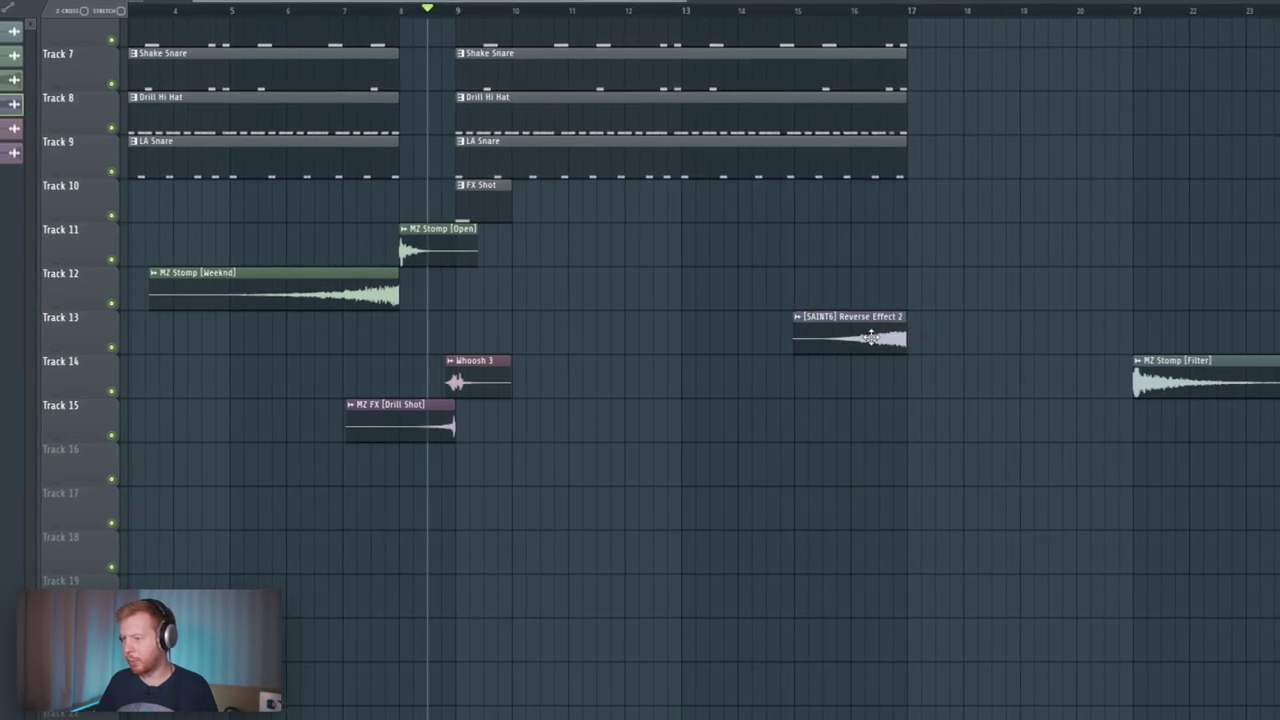
pyautogui.moveTo(1145, 393); pyautogui.dragTo(45, 400)
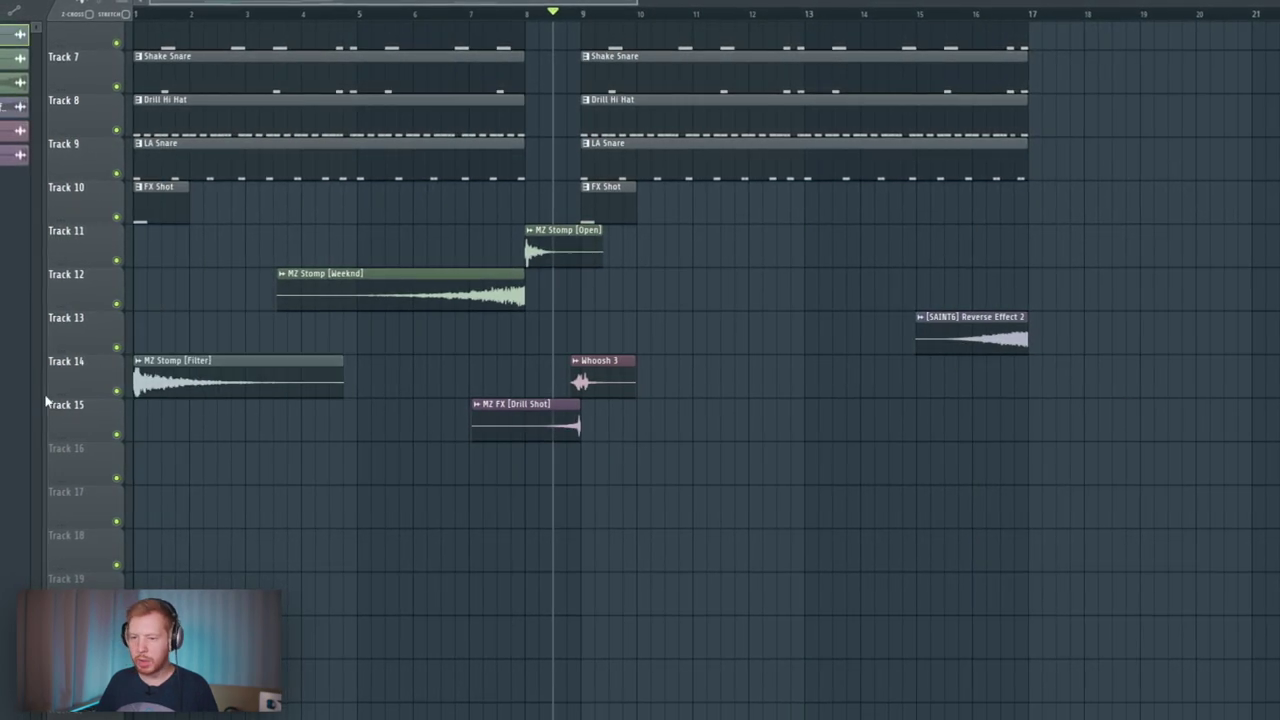
pyautogui.doubleClick(184, 388)
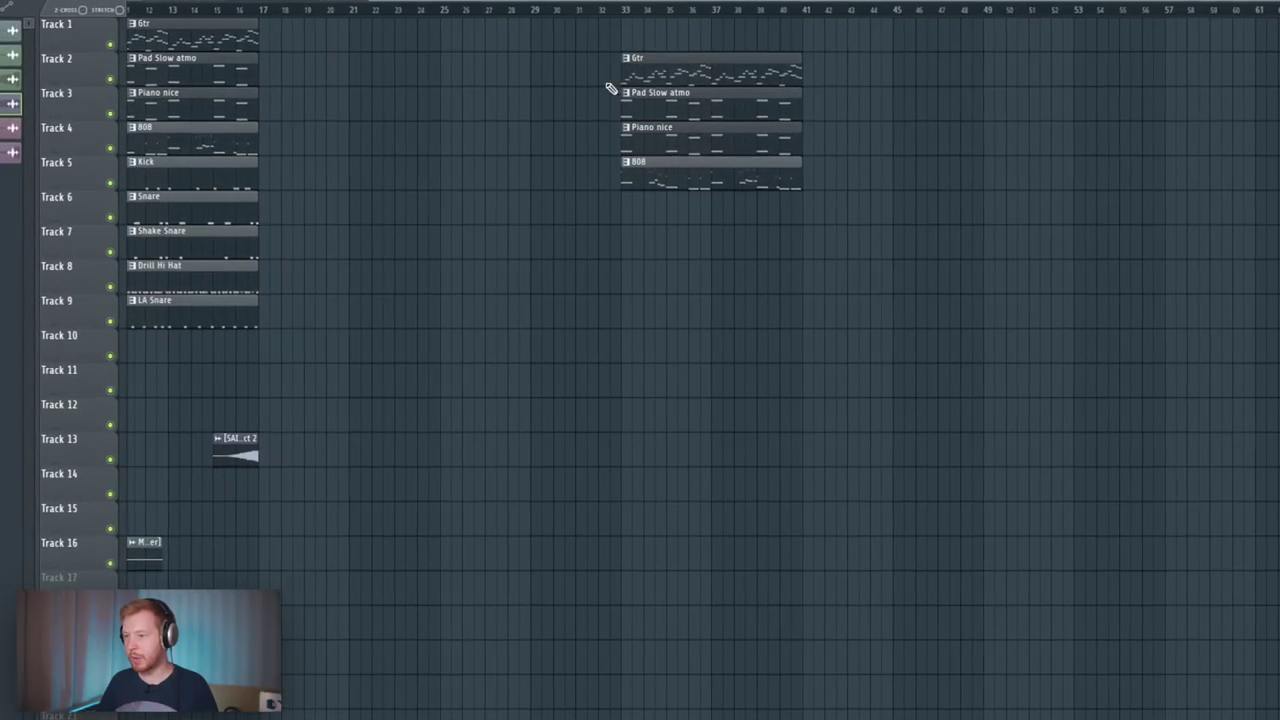
# Step: Place the ТОЧНО НЕ МАКСИМ ОТПУСКАЮ vocal clip on track 9, below the melody and 808 clips at bar 33
pyautogui.moveTo(608, 86); pyautogui.dragTo(768, 237)
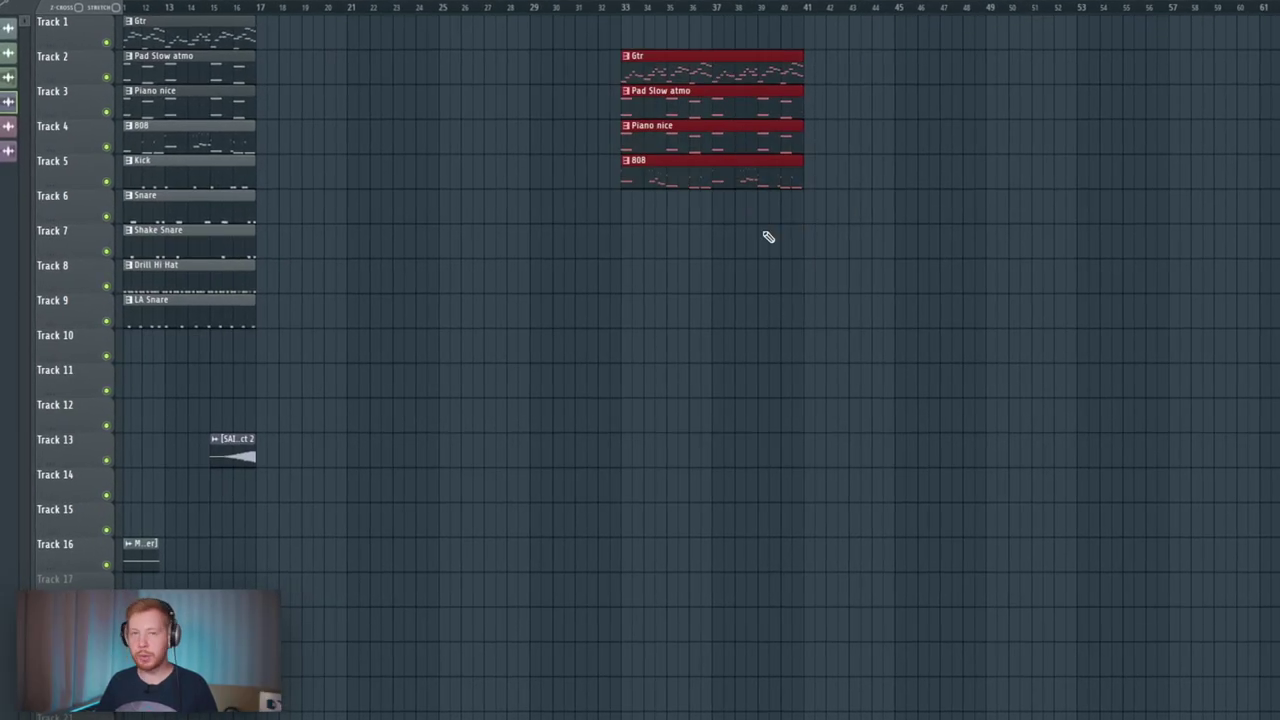
pyautogui.click(777, 360)
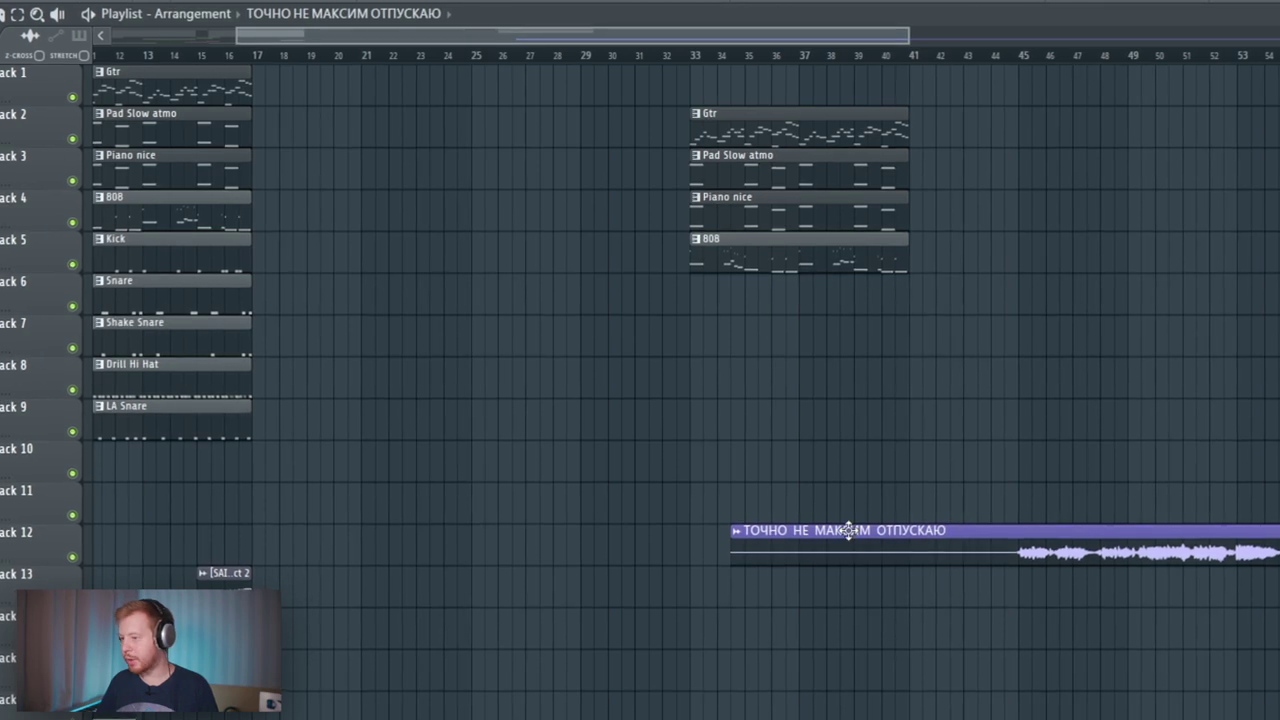
pyautogui.moveTo(923, 534); pyautogui.dragTo(848, 435)
pyautogui.moveTo(1238, 560); pyautogui.dragTo(690, 560)
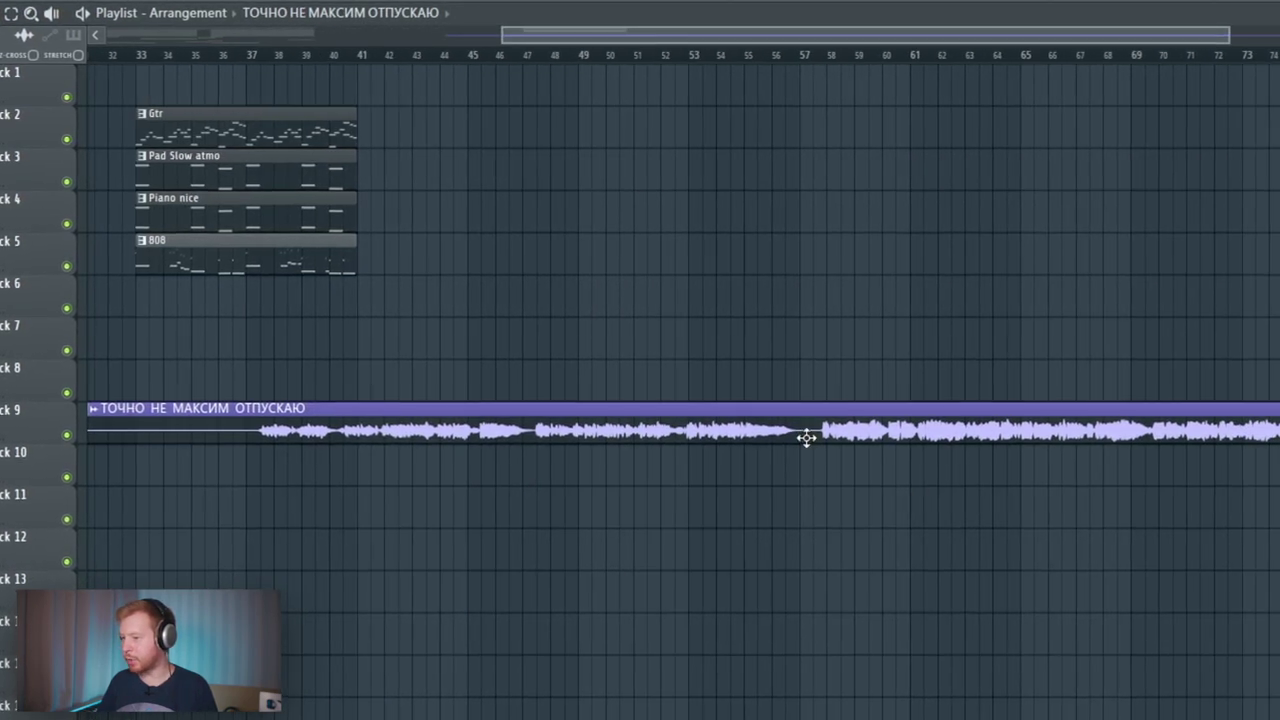
pyautogui.scroll(3, 935, 523)
pyautogui.scroll(2, 936, 525)
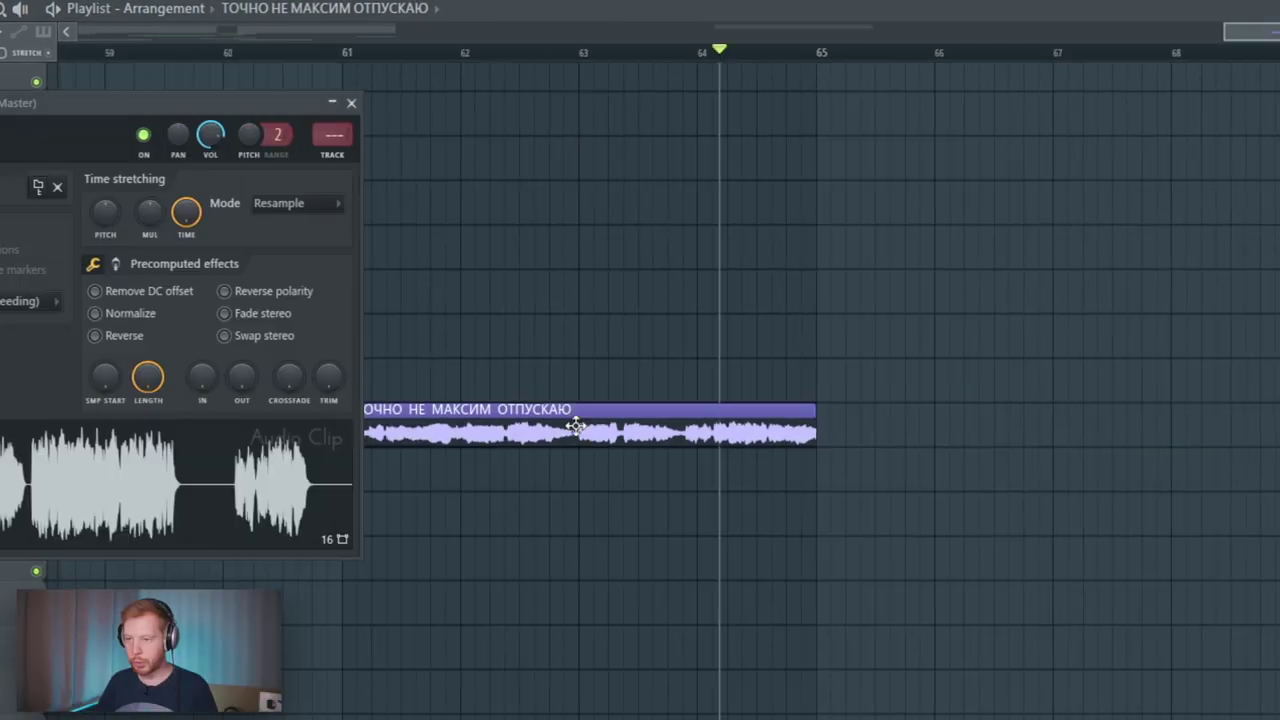
# Step: Put the four-bar vocal excerpt on track 1 at bar 33, move the melody and 808 clips to tracks 6–9, and play them together
pyautogui.moveTo(167, 102); pyautogui.dragTo(651, 250)
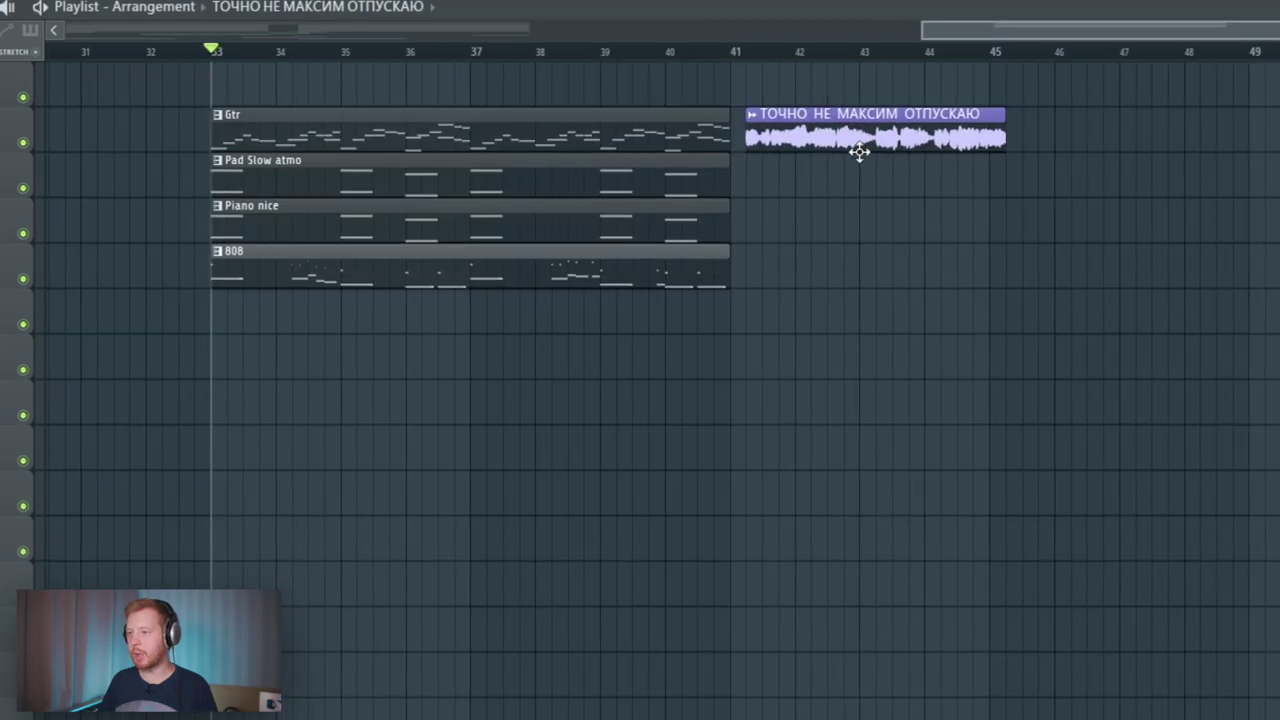
pyautogui.scroll(3, 823, 271)
pyautogui.hscroll(-2, 700, 200)
pyautogui.moveTo(625, 141); pyautogui.dragTo(269, 268)
pyautogui.moveTo(269, 268); pyautogui.dragTo(272, 450)
pyautogui.hscroll(-2, 1090, 318)
pyautogui.keyDown('ctrl'); pyautogui.click(1102, 312); pyautogui.keyUp('ctrl')
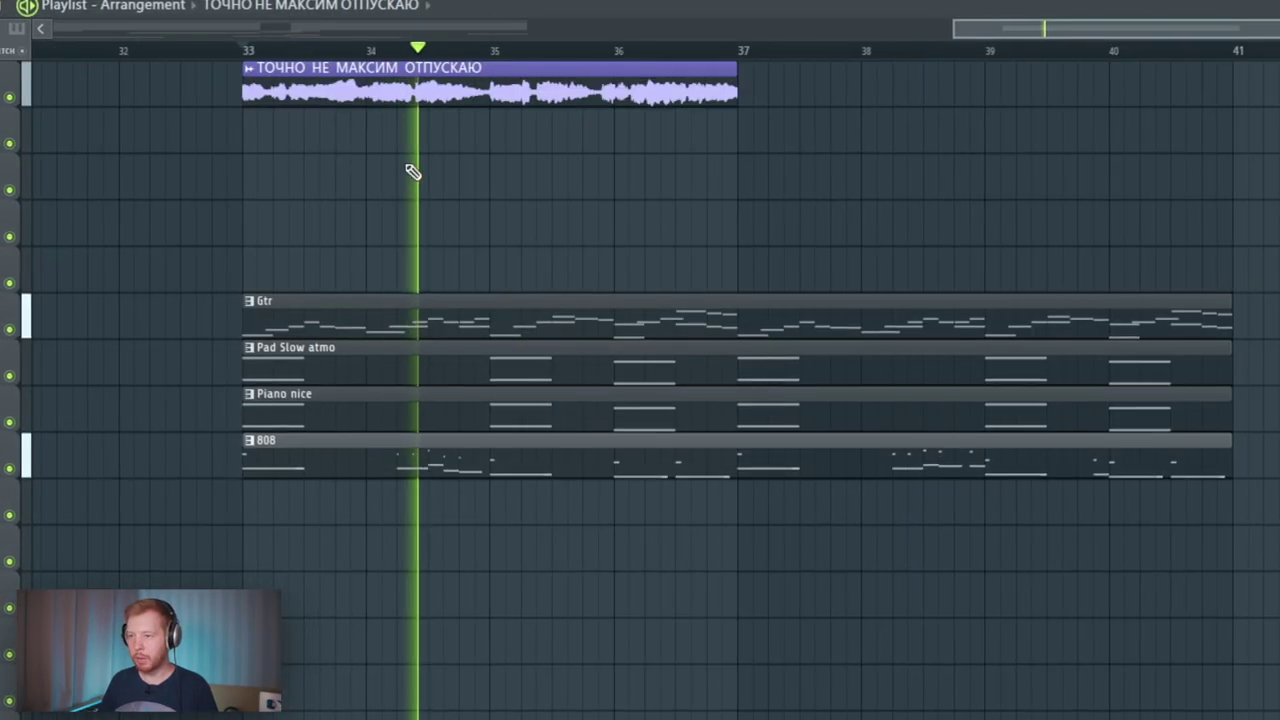
pyautogui.press('space')
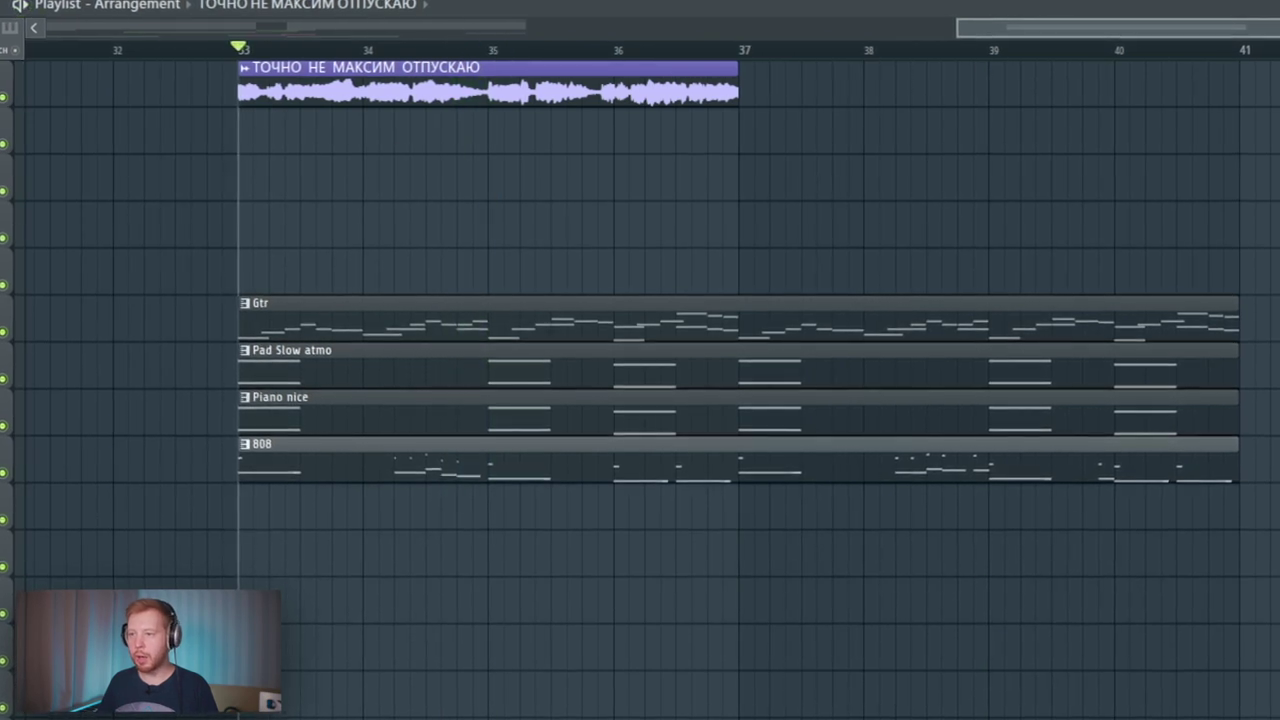
# Step: Slice the vocal on the last beat before bar 35 and at bar 35, remove the piece between, and play the result
pyautogui.scroll(3, 488, 120)
pyautogui.press('c')
pyautogui.moveTo(420, 66); pyautogui.dragTo(421, 112)
pyautogui.moveTo(488, 68); pyautogui.dragTo(488, 112)
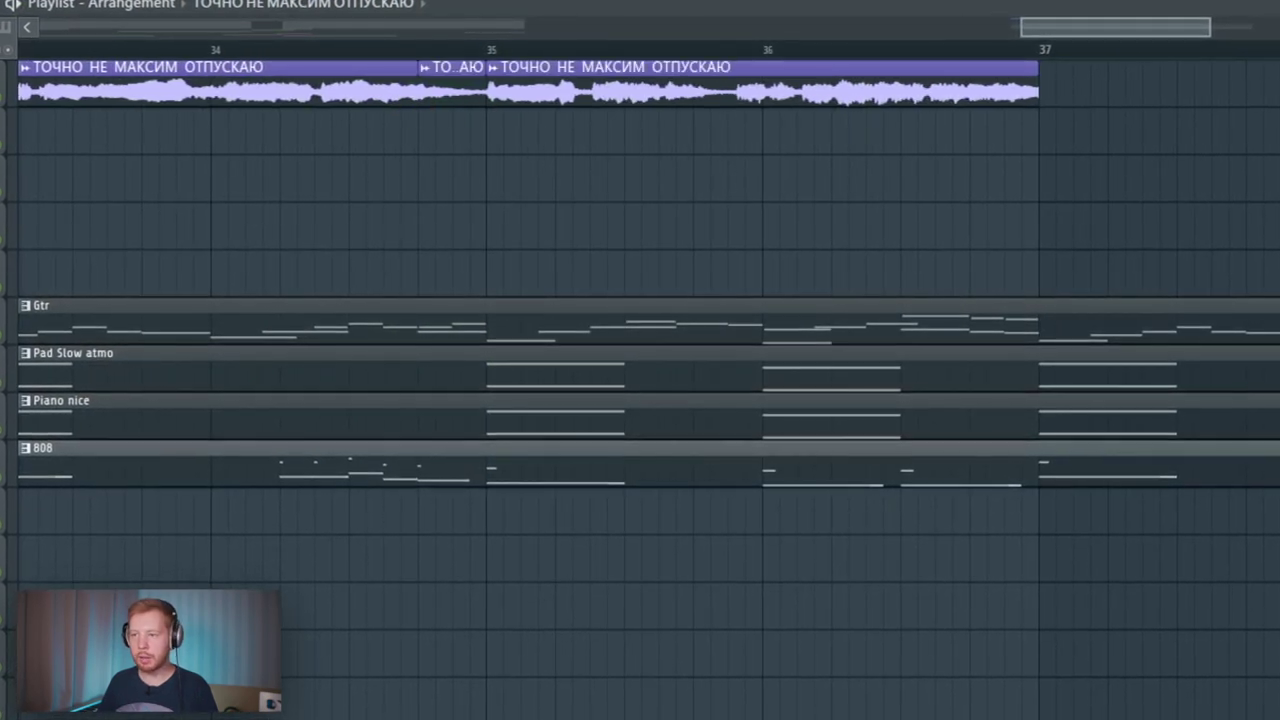
pyautogui.scroll(3, 312, 171)
pyautogui.press('space')
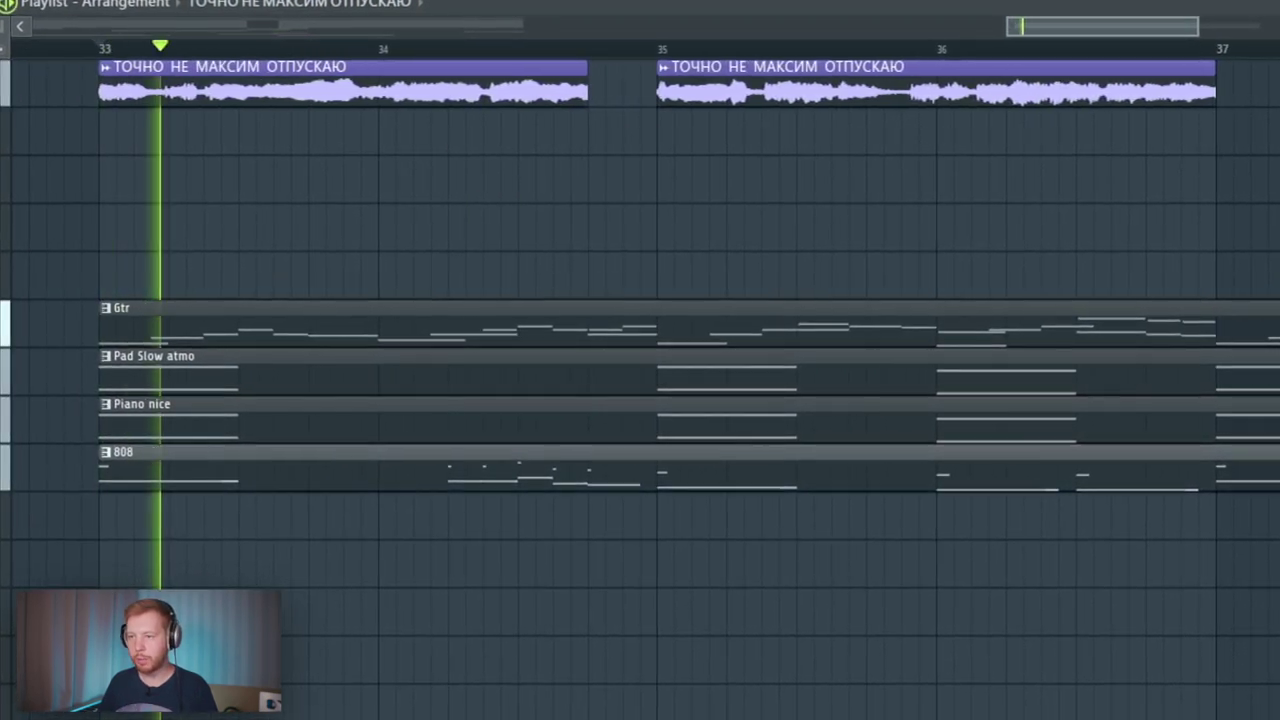
pyautogui.press('space')
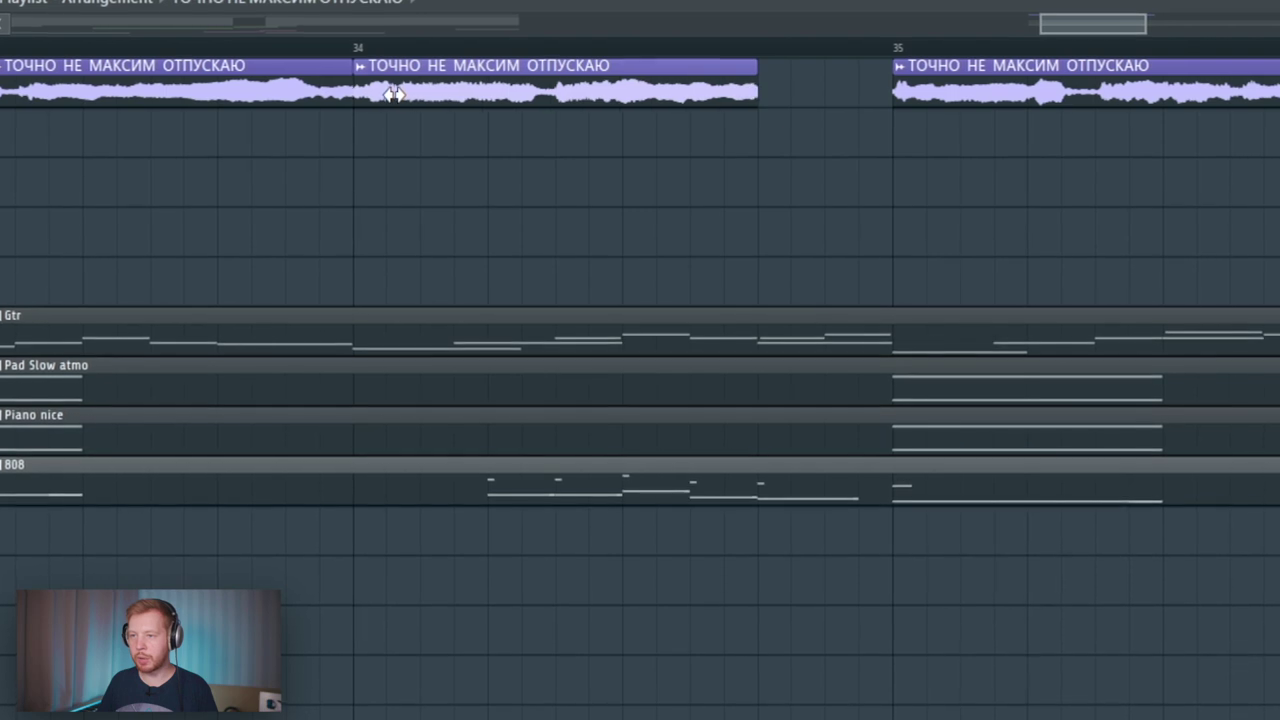
# Step: Play the vocal slices around bar 34 to check the cut against the melody
pyautogui.press('space')
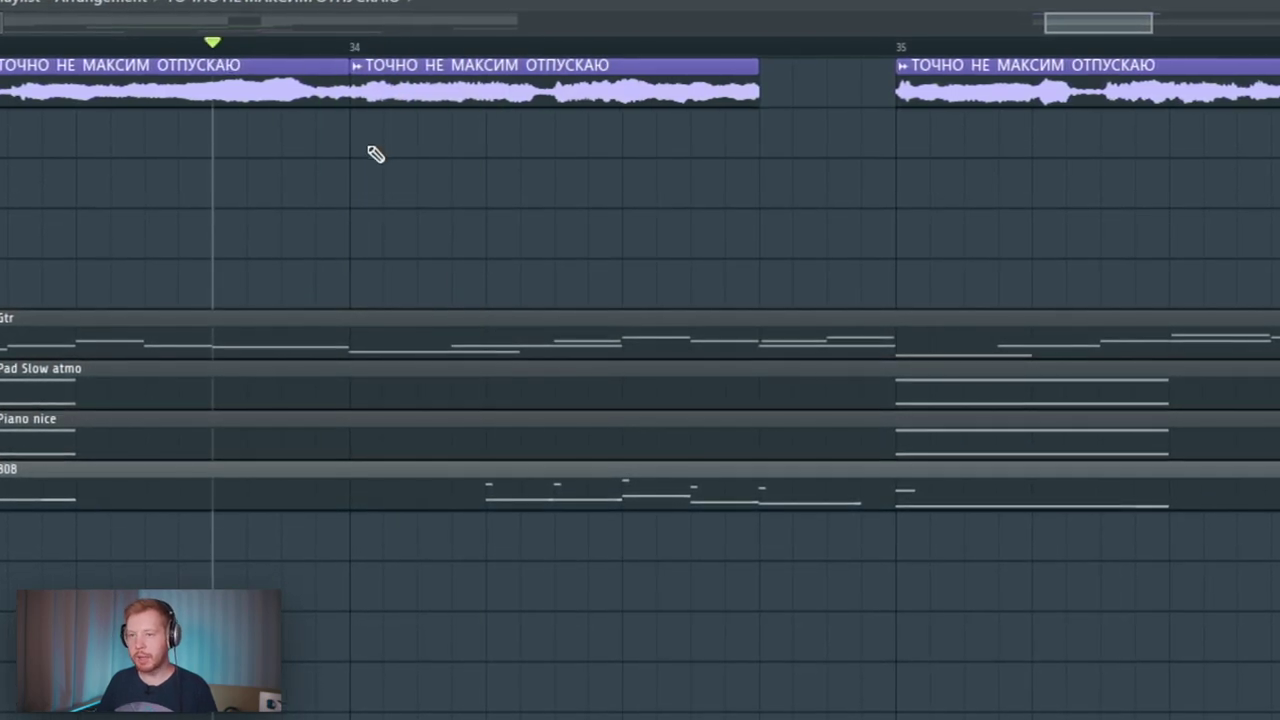
pyautogui.press('space')
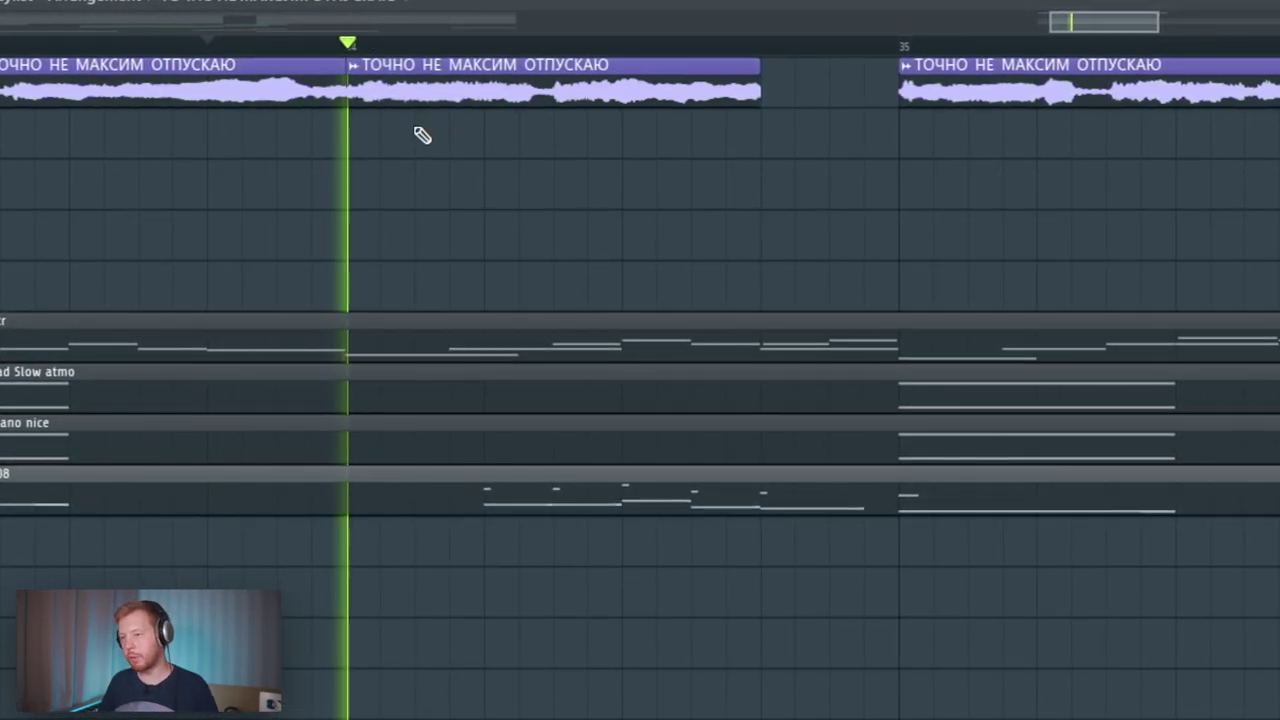
pyautogui.scroll(-2, 588, 184)
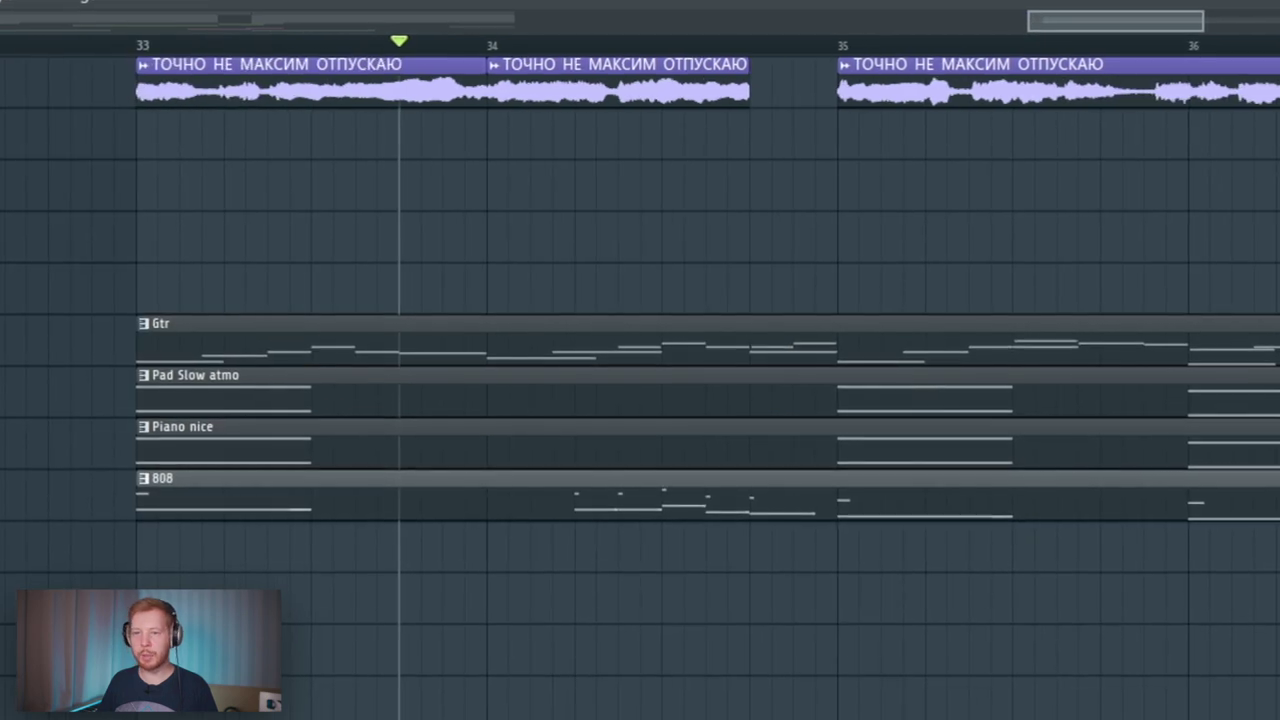
# Step: Chop the vocal after bar 35 and extend the short slice on track 2 to end at bar 35
pyautogui.click(739, 82)
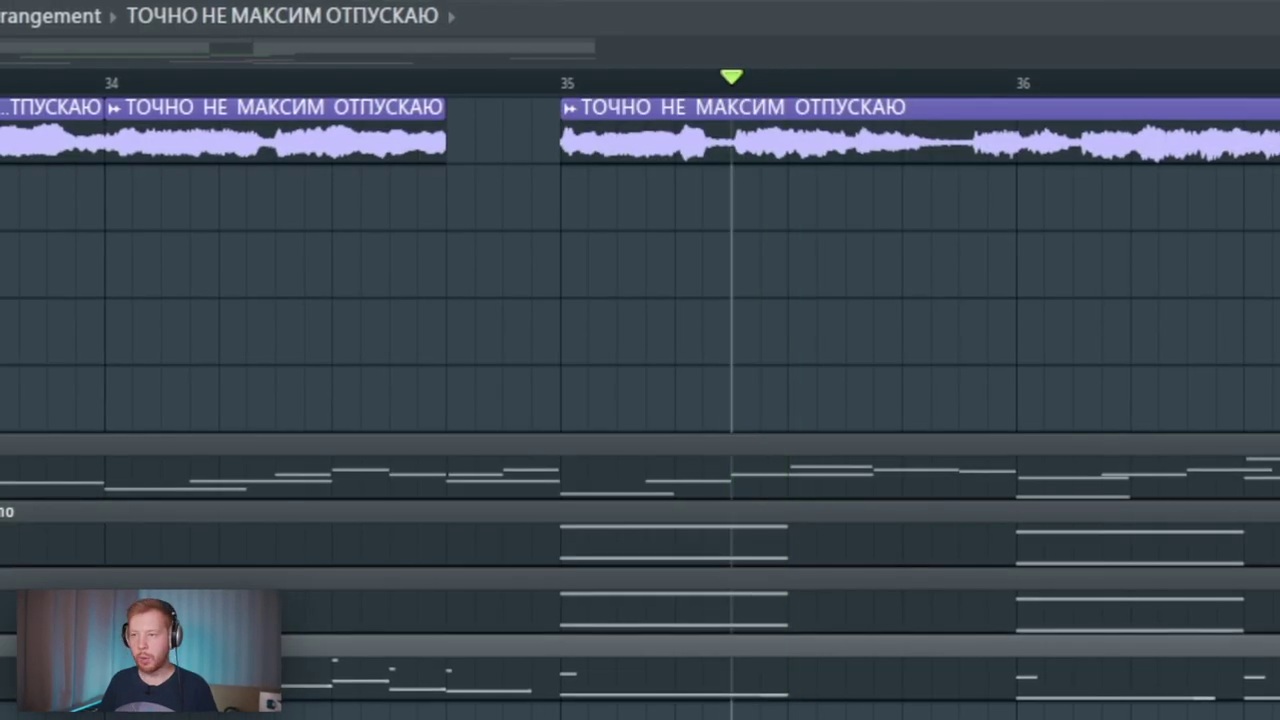
pyautogui.scroll(1, 441, 130)
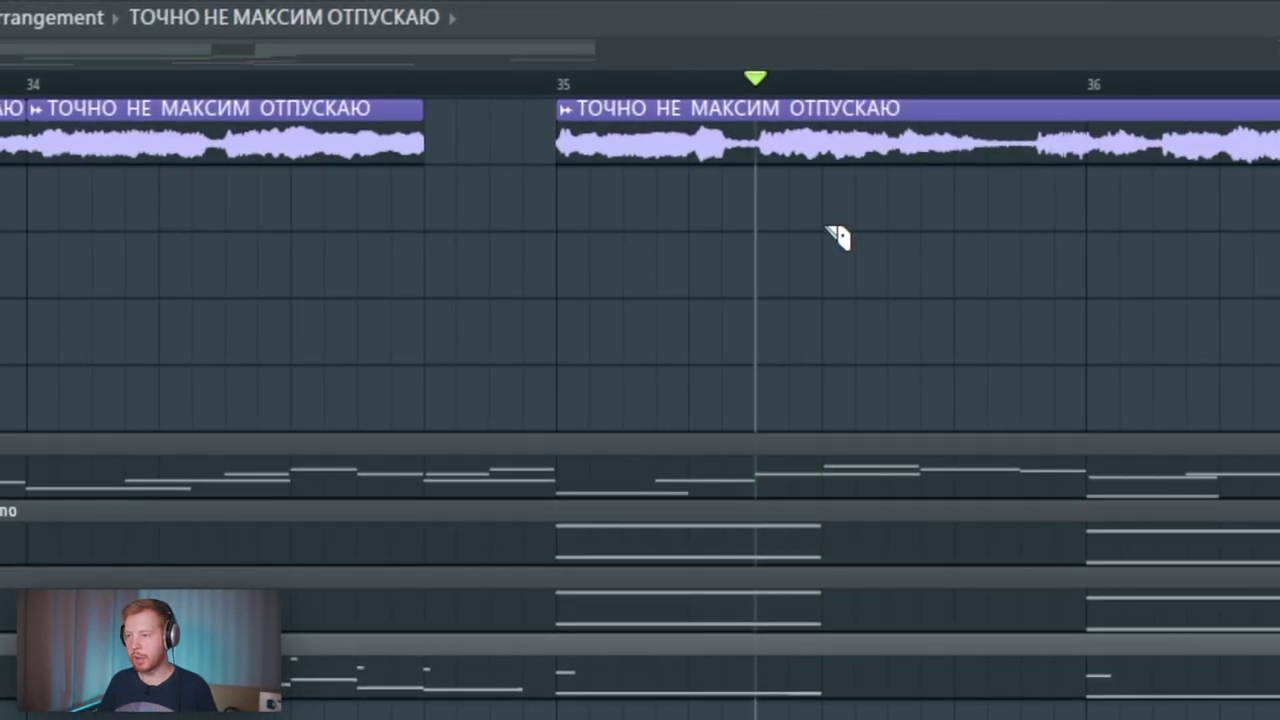
pyautogui.scroll(5, 690, 172)
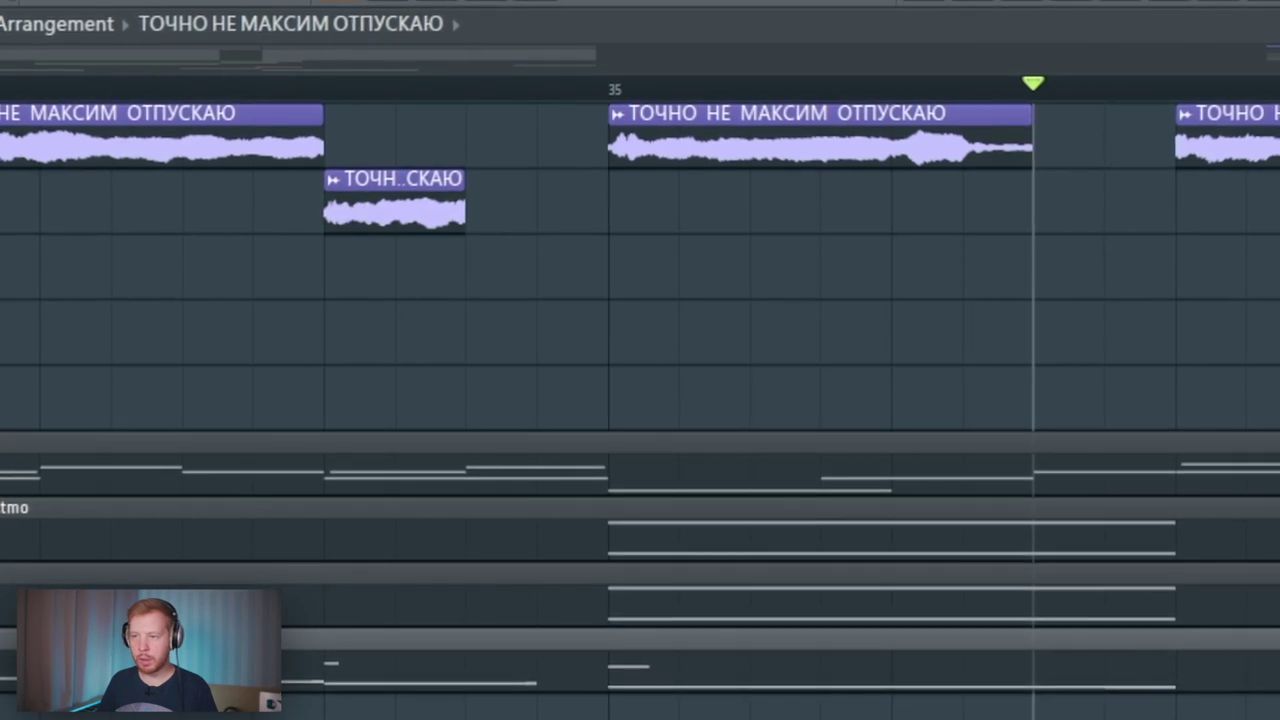
pyautogui.moveTo(466, 212); pyautogui.dragTo(606, 214)
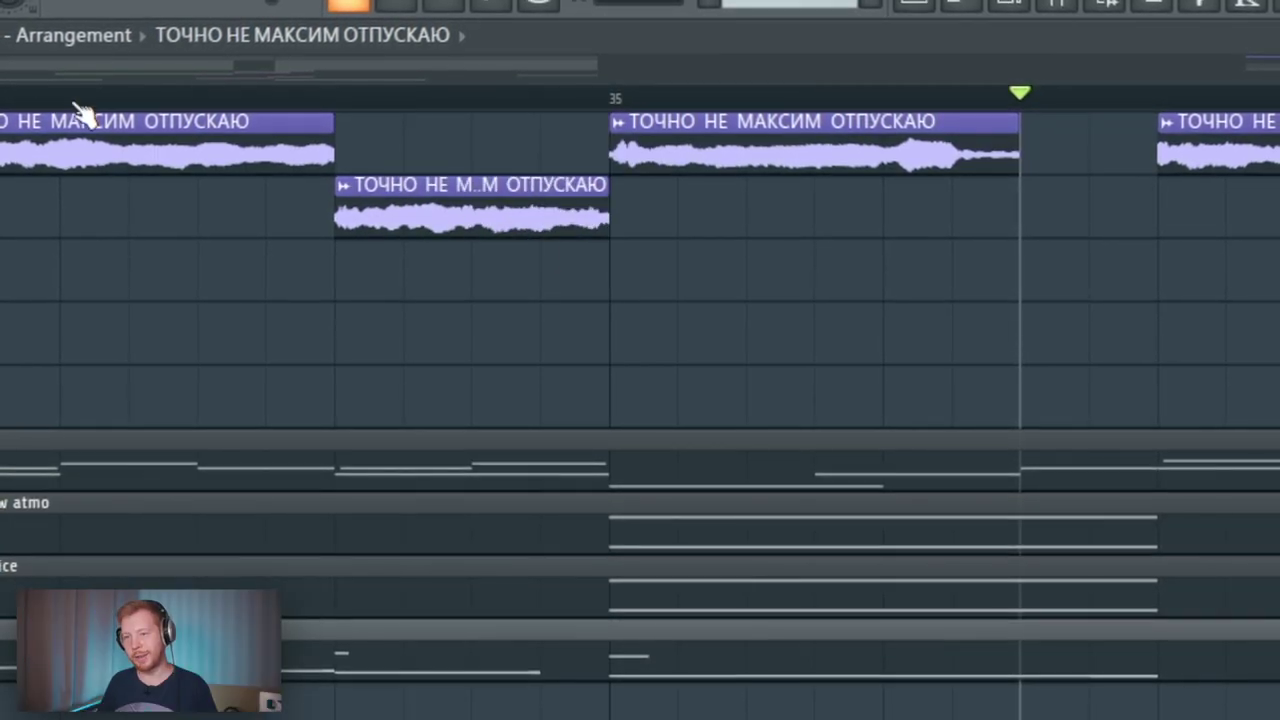
pyautogui.press('space')
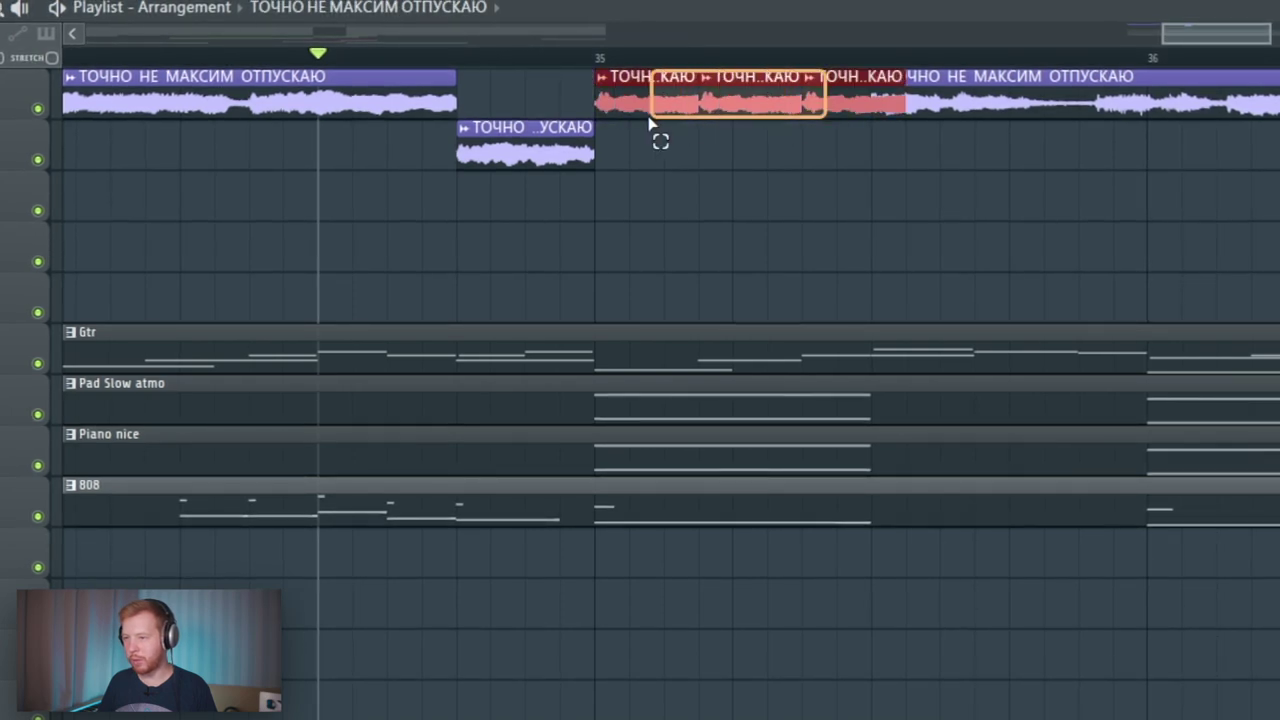
# Step: Move the three repeated vocal slices at bar 35 down to track 3 and play the chop
pyautogui.moveTo(650, 122); pyautogui.dragTo(652, 222)
pyautogui.press('space')
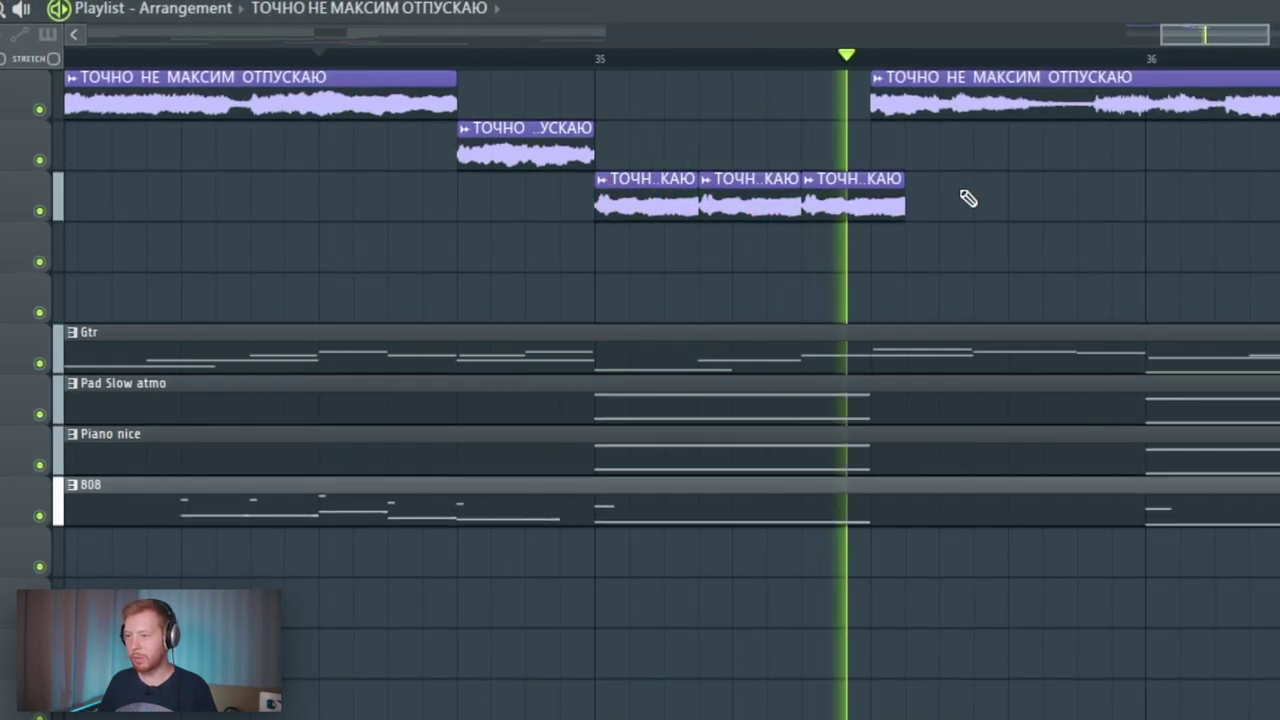
pyautogui.press('space')
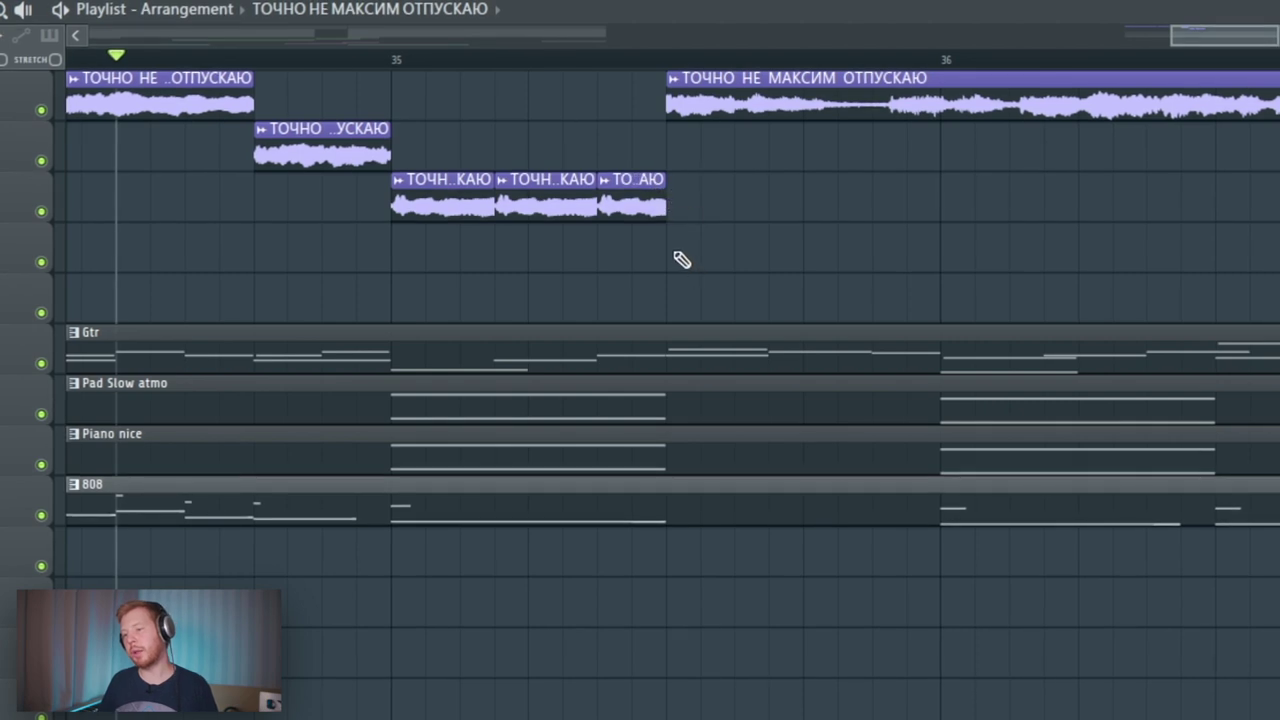
# Step: Audition the rest of the vocal and place three short slices on track 4 across the second half of bar 35
pyautogui.scroll(-3, 894, 251)
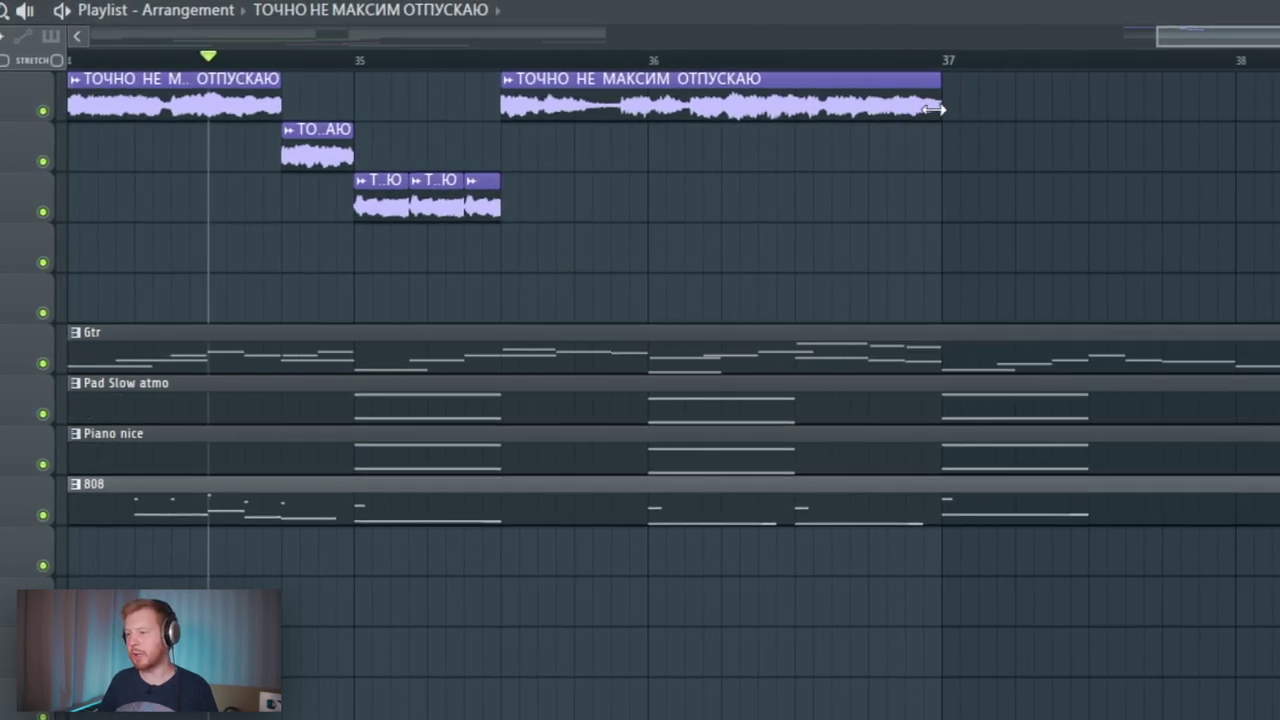
pyautogui.scroll(-5, 1237, 211)
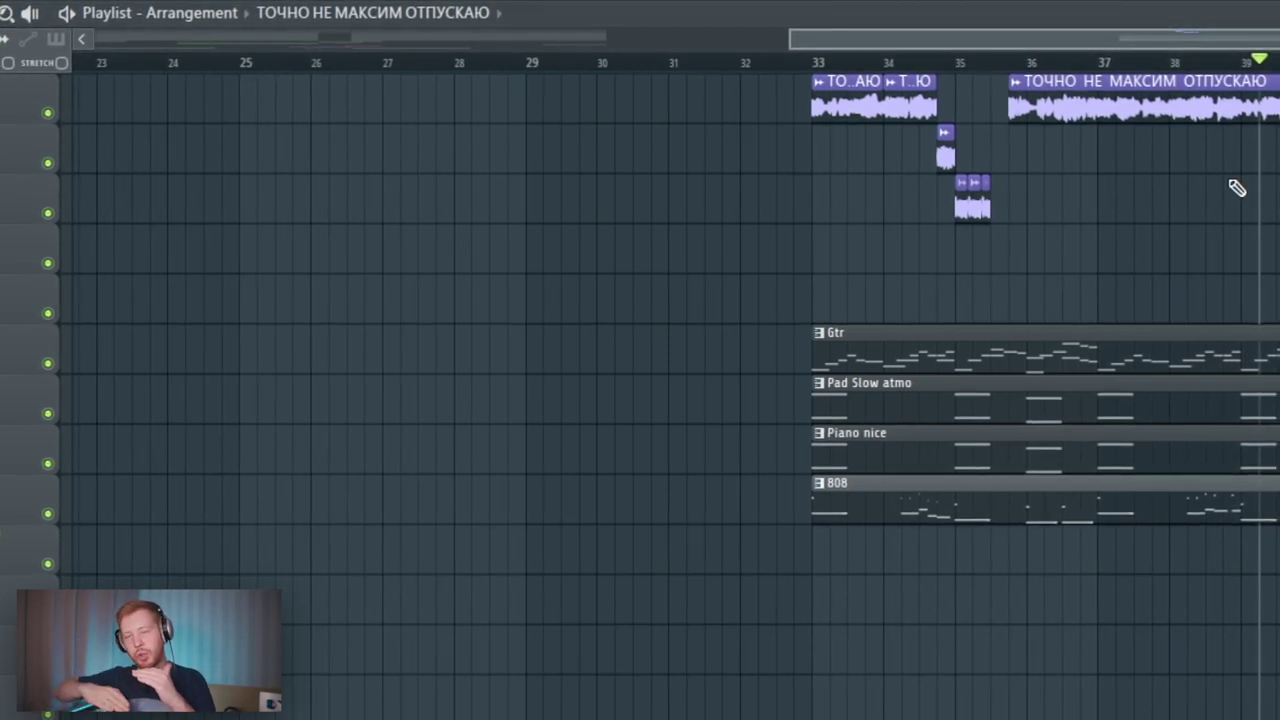
pyautogui.scroll(4, 1237, 188)
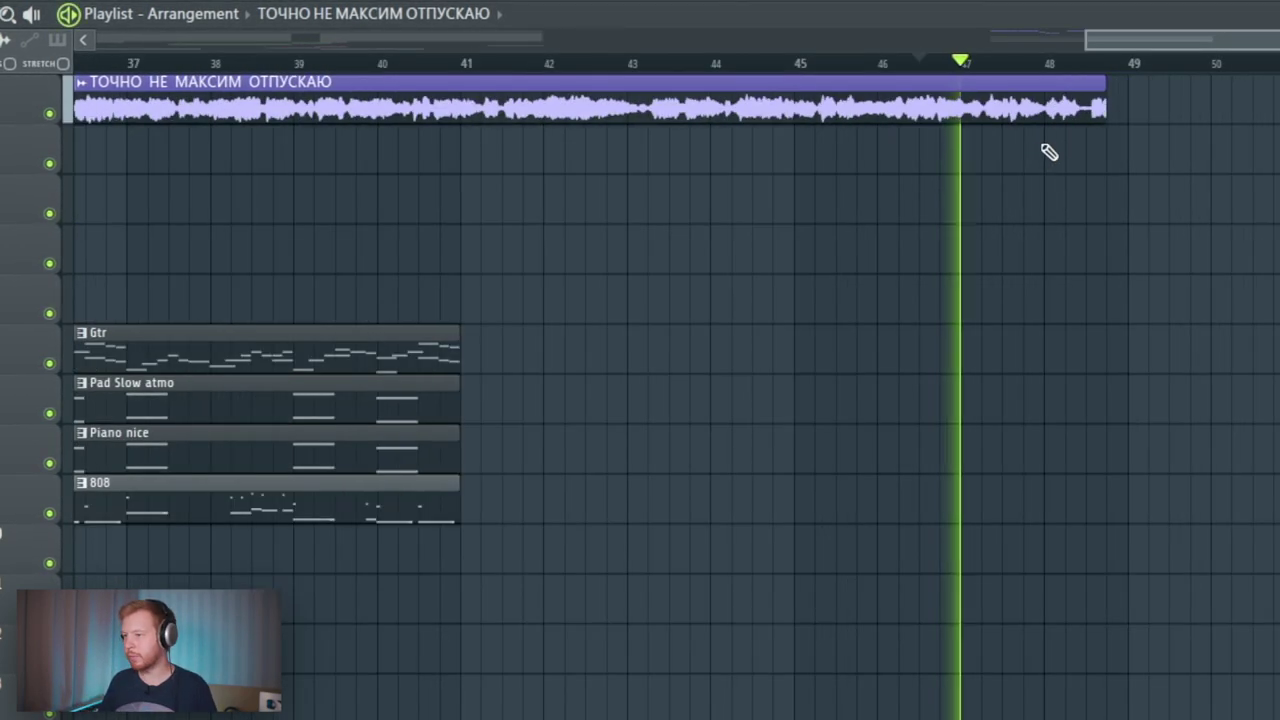
pyautogui.scroll(4, 945, 185)
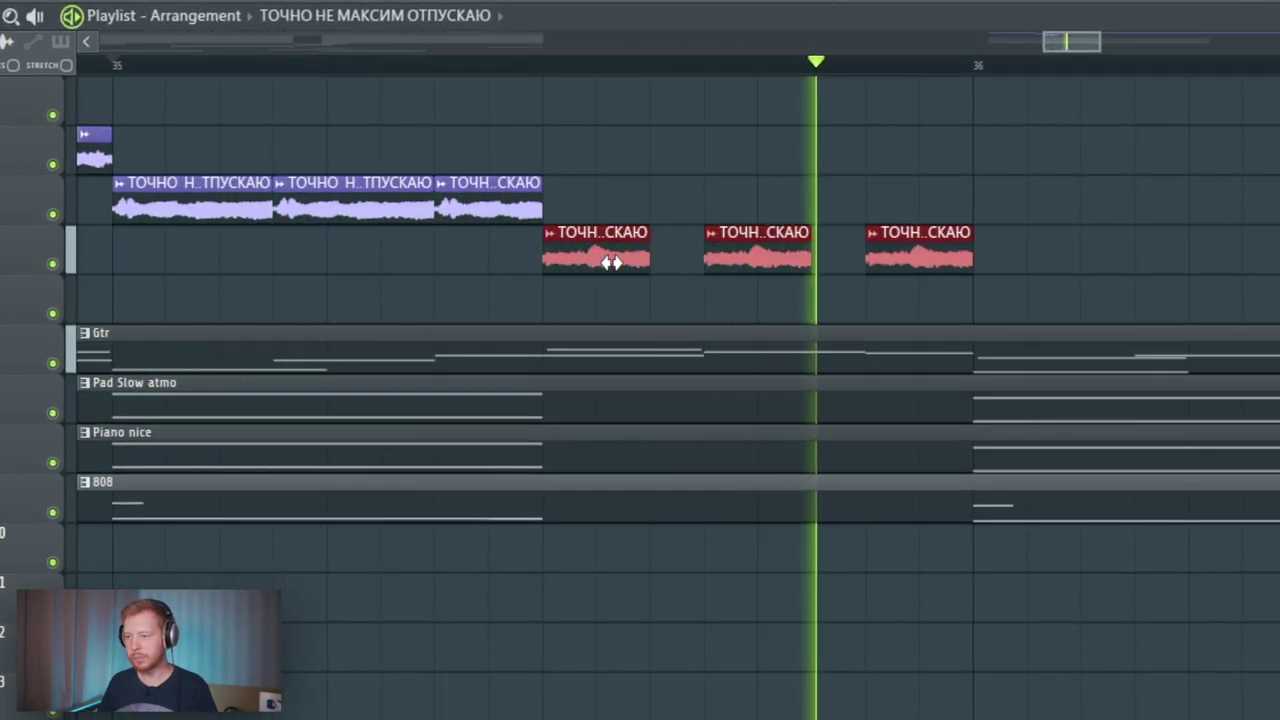
pyautogui.press('space')
# Step: Set the vocal clip's declicking mode to Generic (bleeding) and close its channel settings
pyautogui.doubleClick(610, 260)
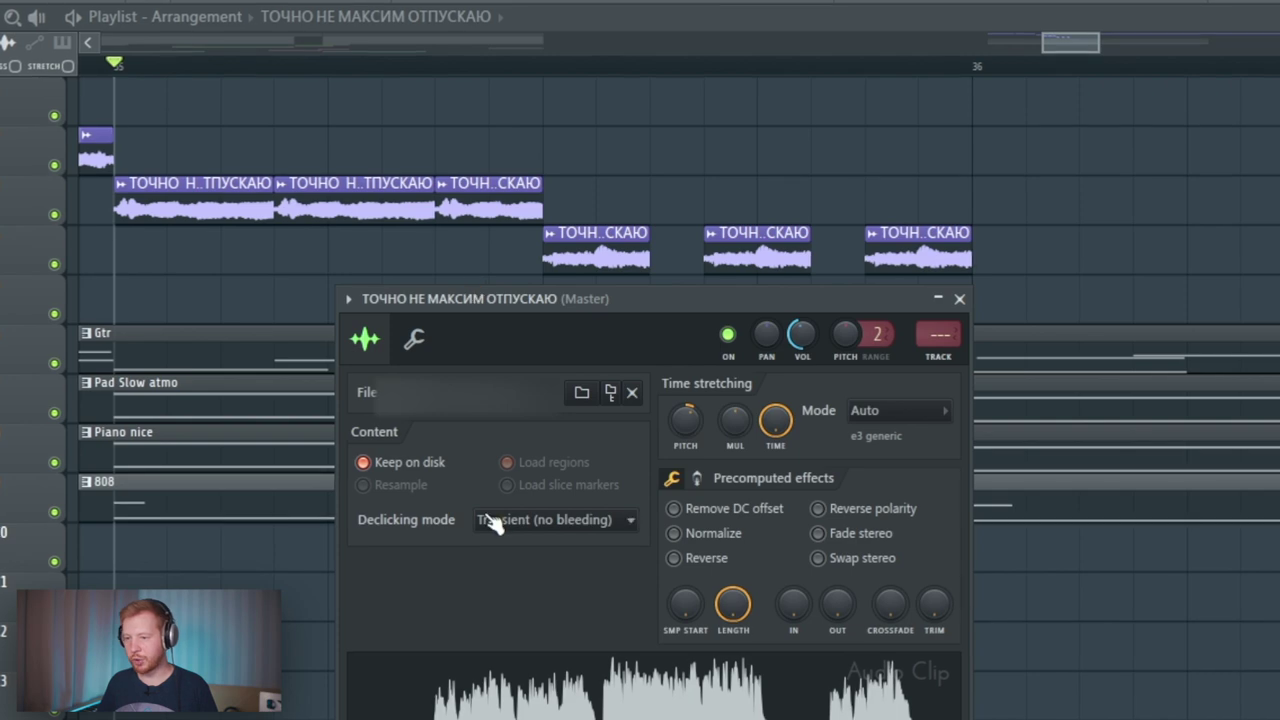
pyautogui.click(510, 527)
pyautogui.click(540, 606)
pyautogui.click(959, 298)
pyautogui.press('space')
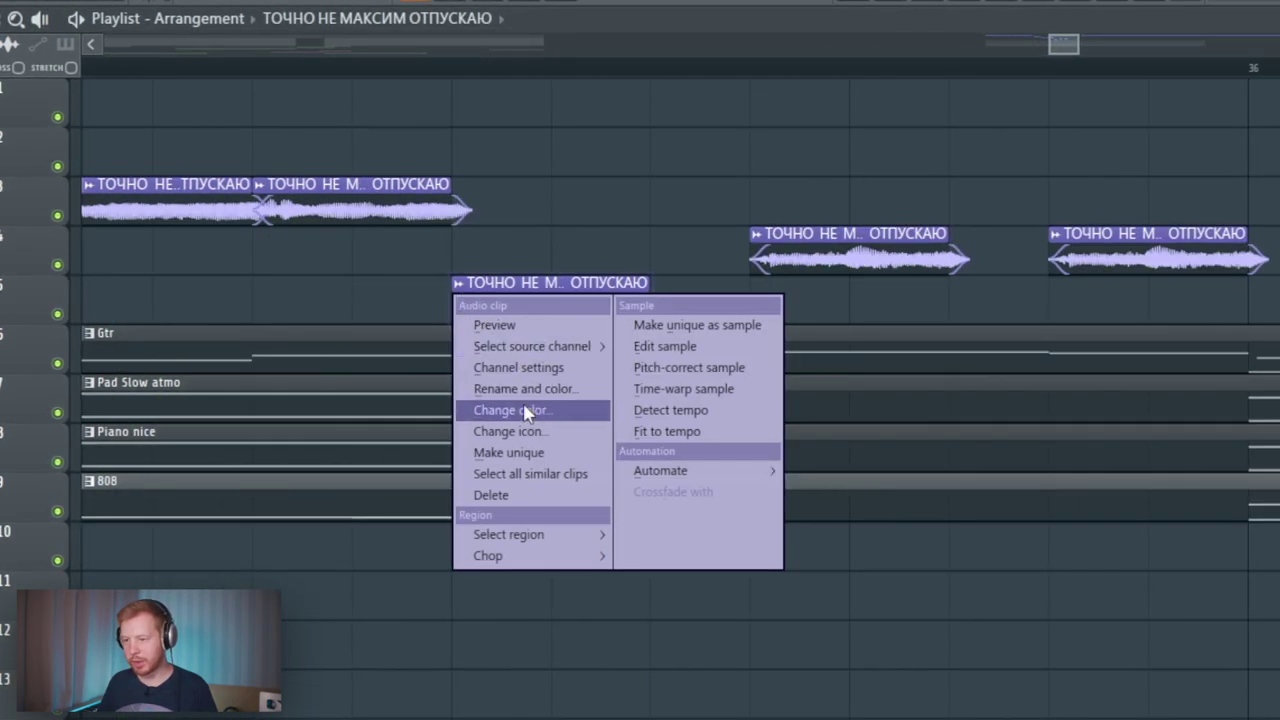
# Step: Make the vocal slice on track 5 unique, extend it to the next slice, and set its declicking mode to Smooth (bleeding)
pyautogui.click(524, 450)
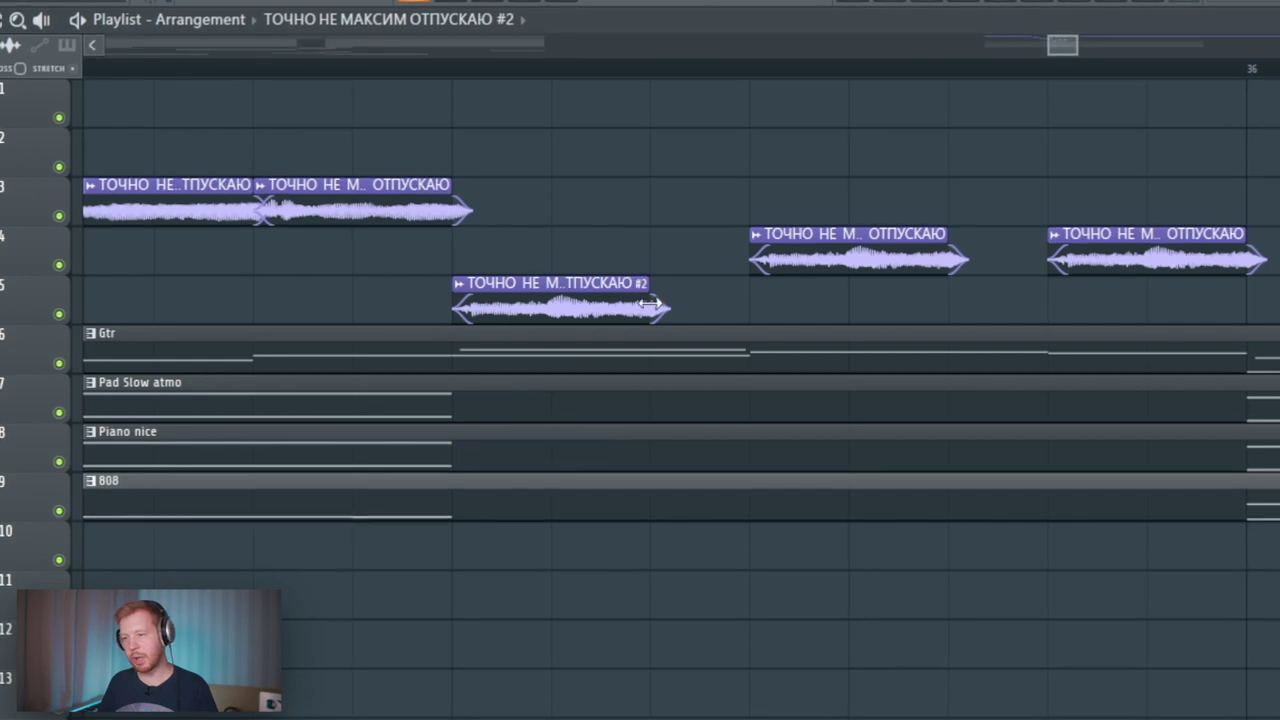
pyautogui.moveTo(651, 303); pyautogui.dragTo(738, 315)
pyautogui.doubleClick(575, 312)
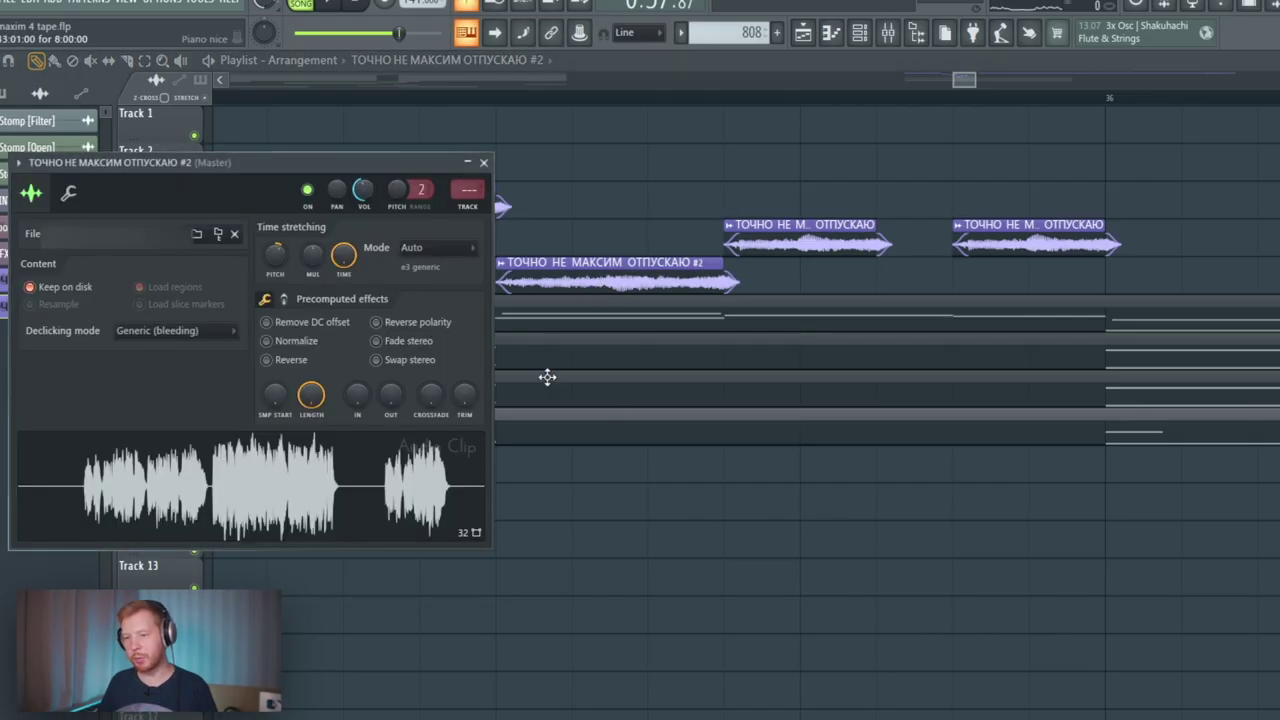
pyautogui.click(145, 333)
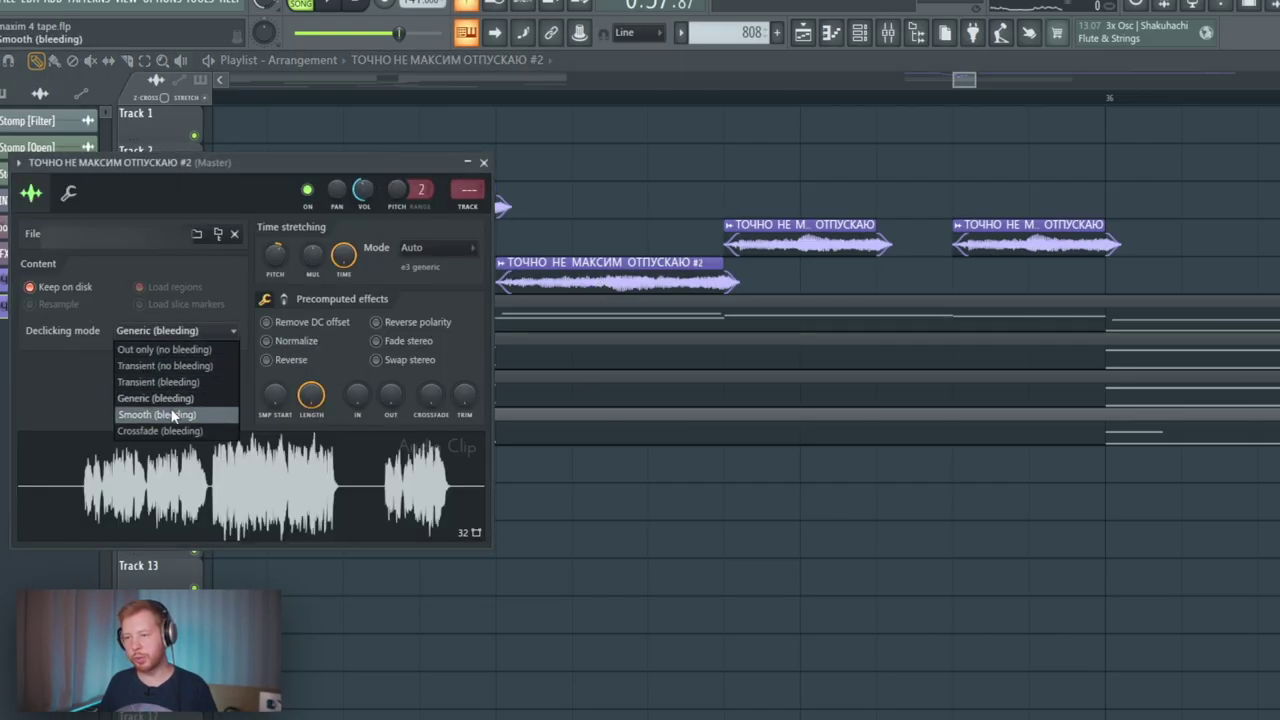
pyautogui.click(173, 416)
pyautogui.click(484, 162)
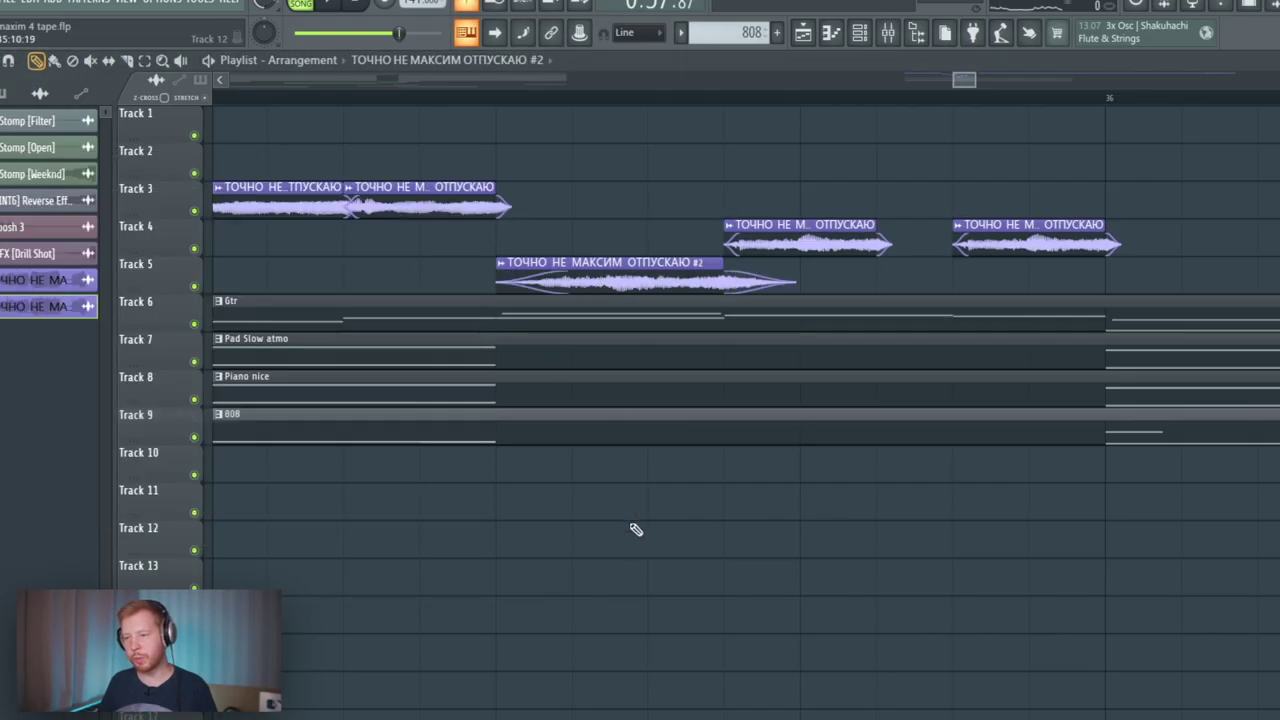
pyautogui.press('space')
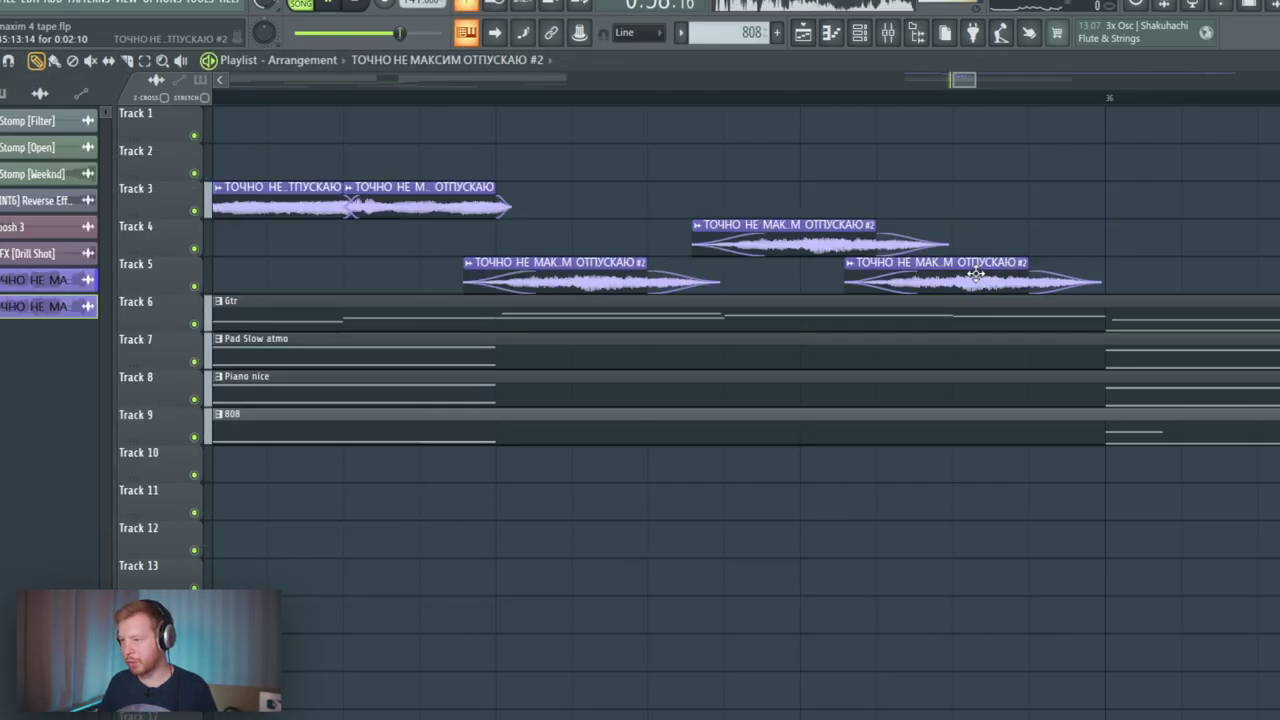
# Step: Shift the third smooth vocal slice toward bar 36 to space the three evenly, and audition the rest of the vocal
pyautogui.moveTo(974, 277); pyautogui.dragTo(1026, 283)
pyautogui.scroll(-1, 984, 392)
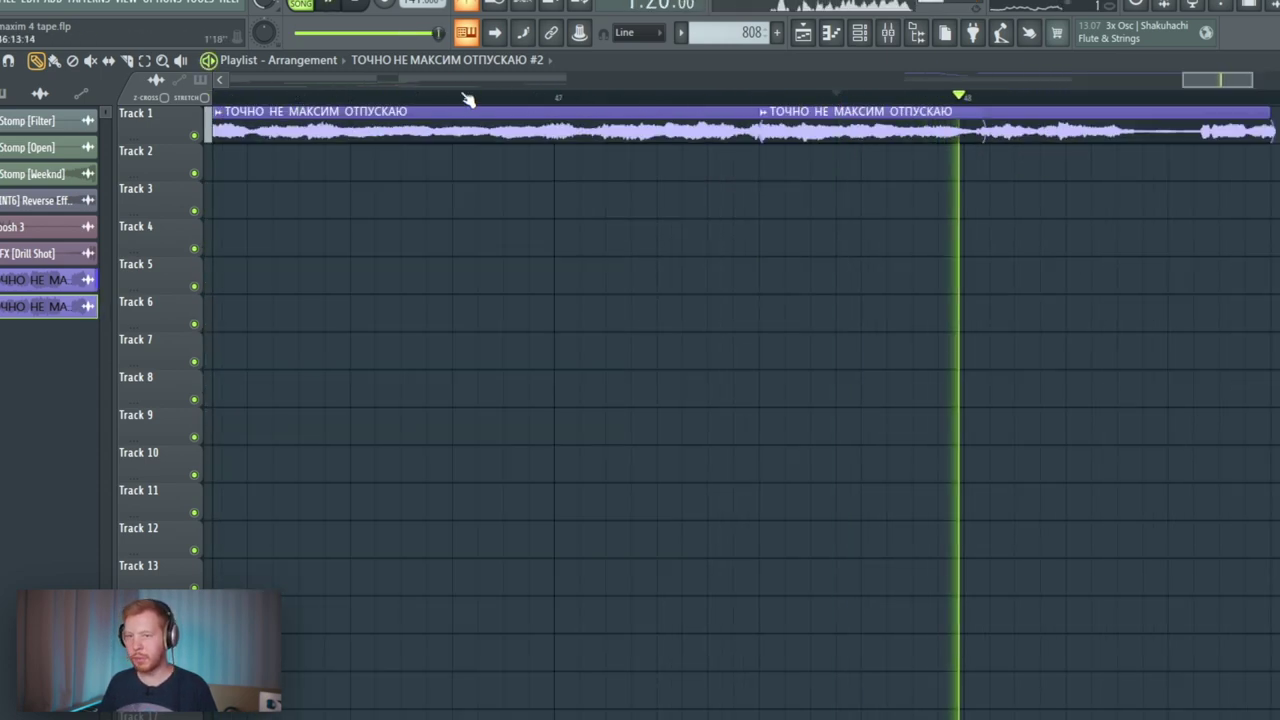
pyautogui.press('space')
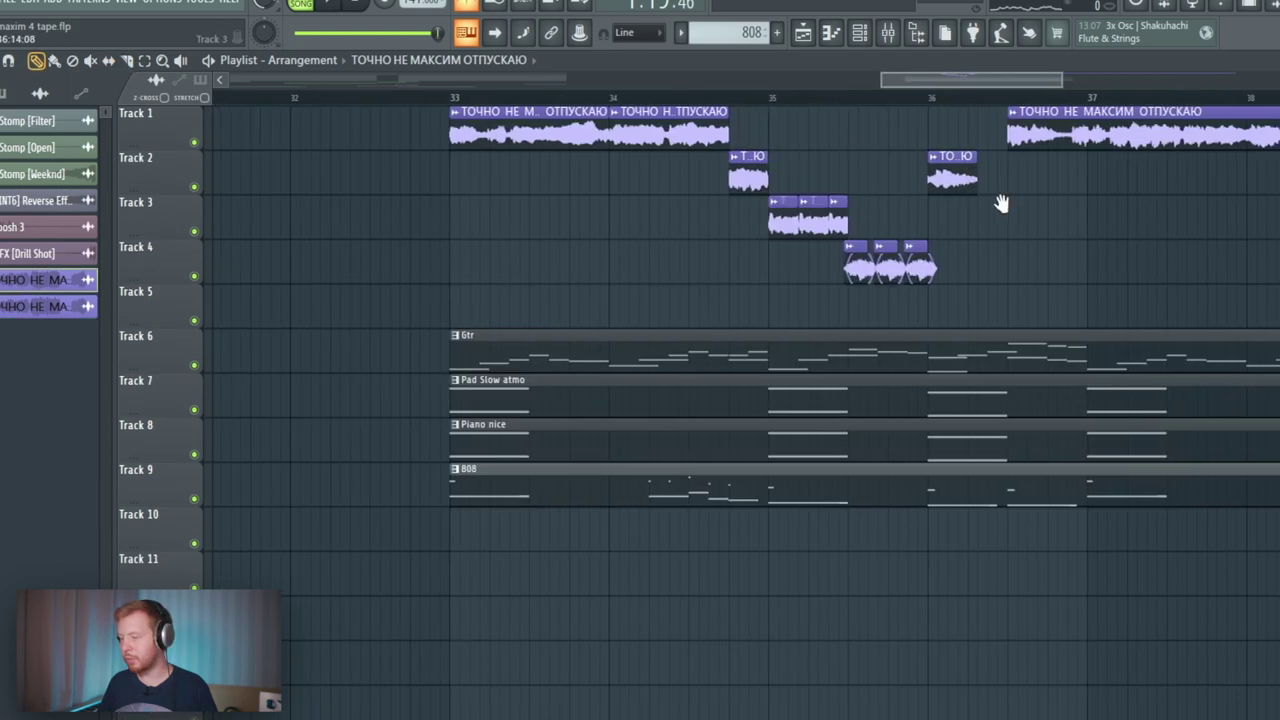
# Step: Move the remaining vocal clip to track 4 and audition it from bar 43
pyautogui.hscroll(5, 1000, 200)
pyautogui.moveTo(614, 152); pyautogui.dragTo(917, 205)
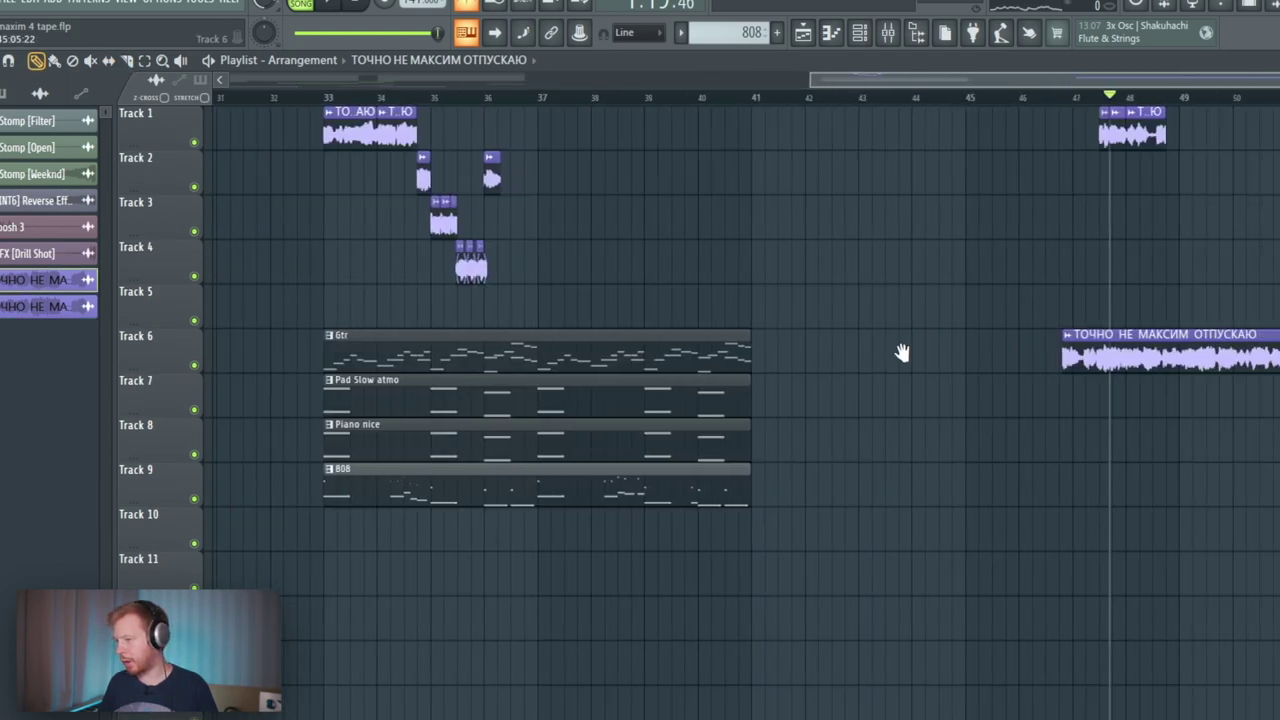
pyautogui.hscroll(2, 900, 351)
pyautogui.moveTo(1029, 380); pyautogui.dragTo(586, 290)
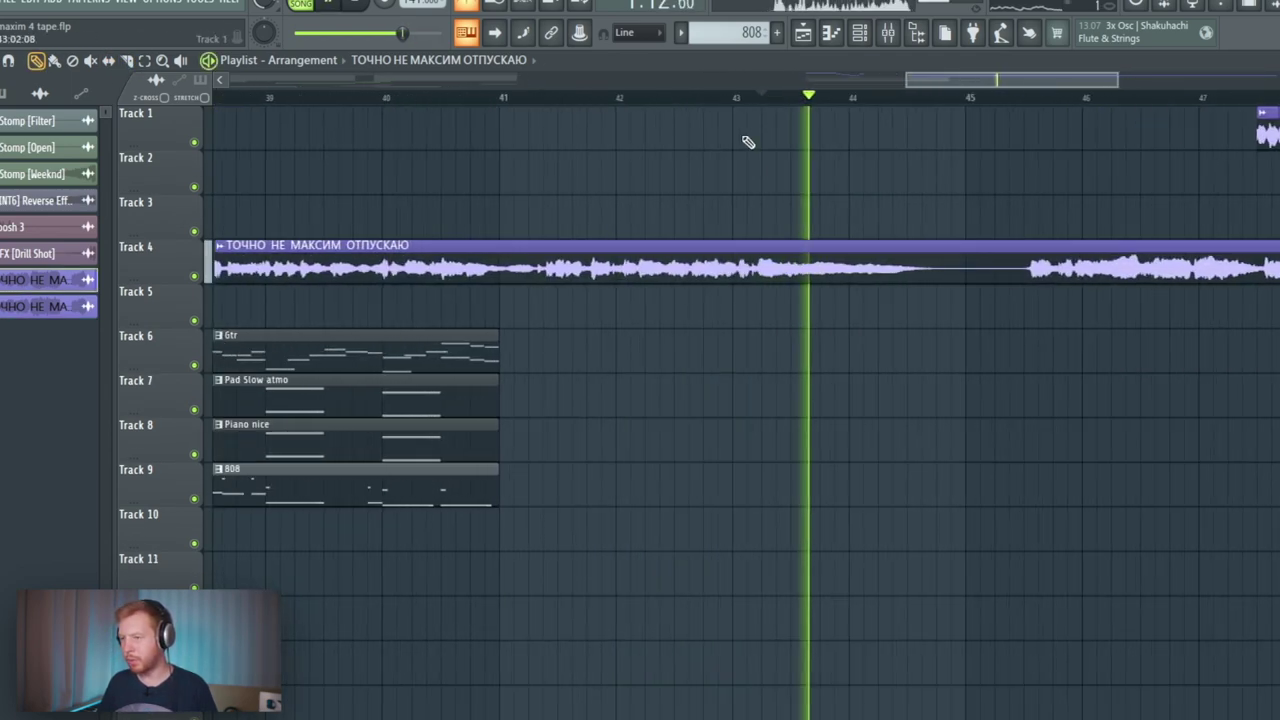
pyautogui.click(737, 97)
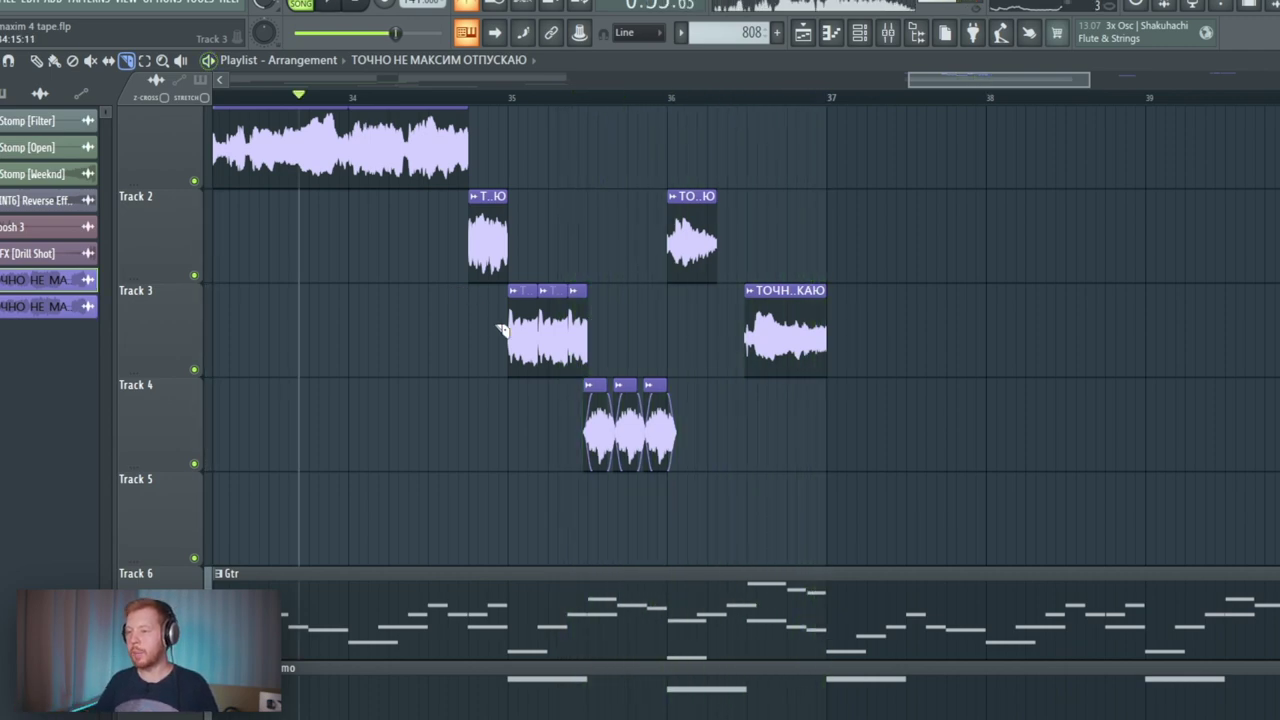
# Step: Slice the vocal on track 3 at bar 59 and play the one-bar pieces from bar 58
pyautogui.scroll(-3, 1034, 300)
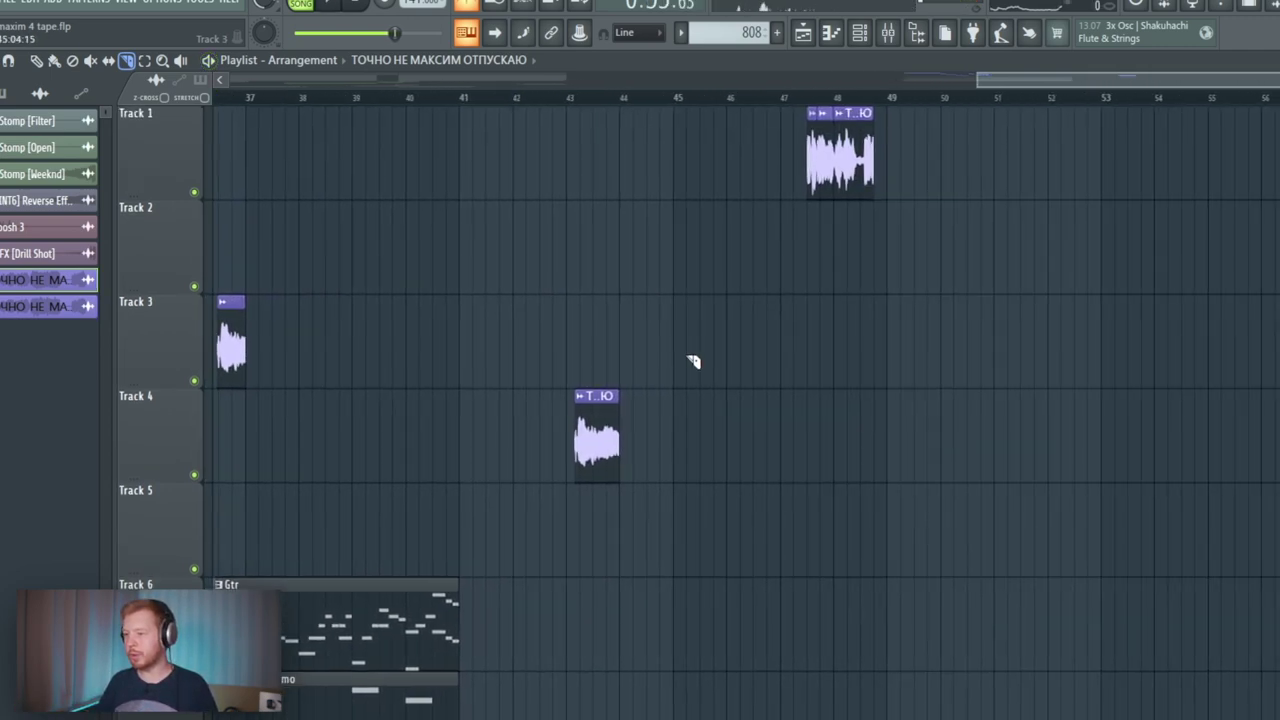
pyautogui.scroll(-3, 700, 350)
pyautogui.hscroll(5, 705, 355)
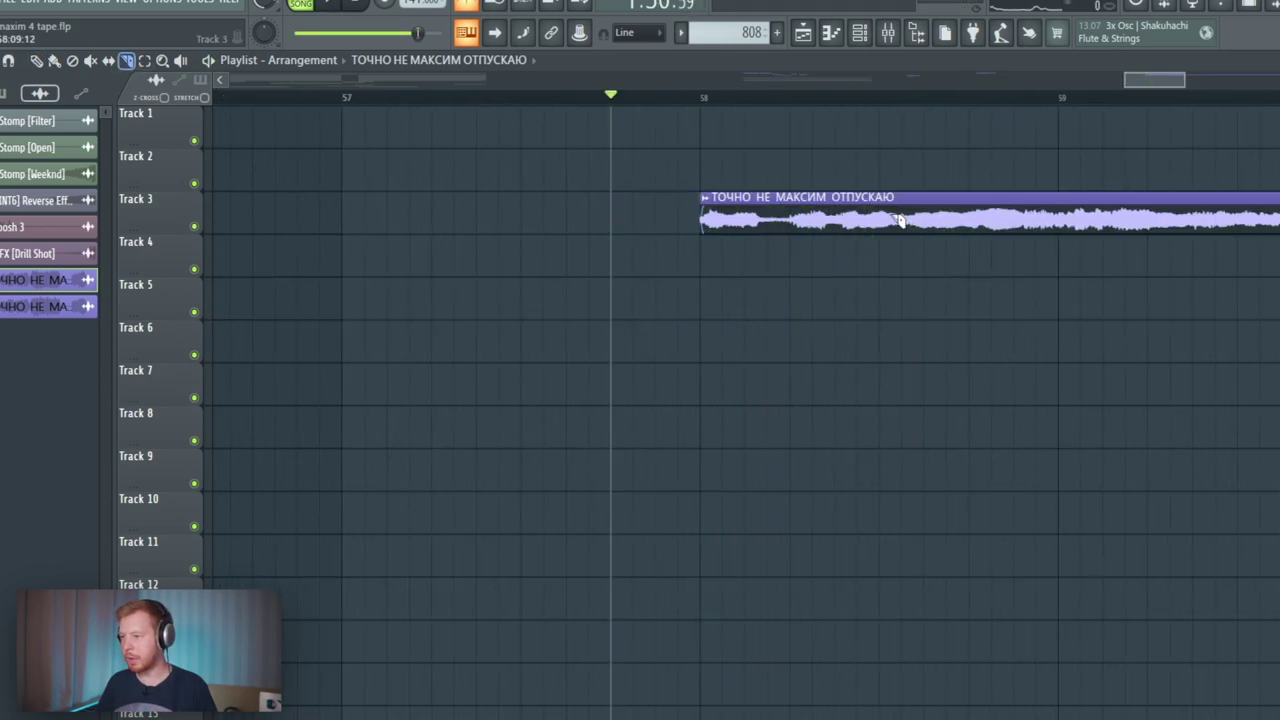
pyautogui.click(1062, 226)
pyautogui.scroll(-5, 1083, 346)
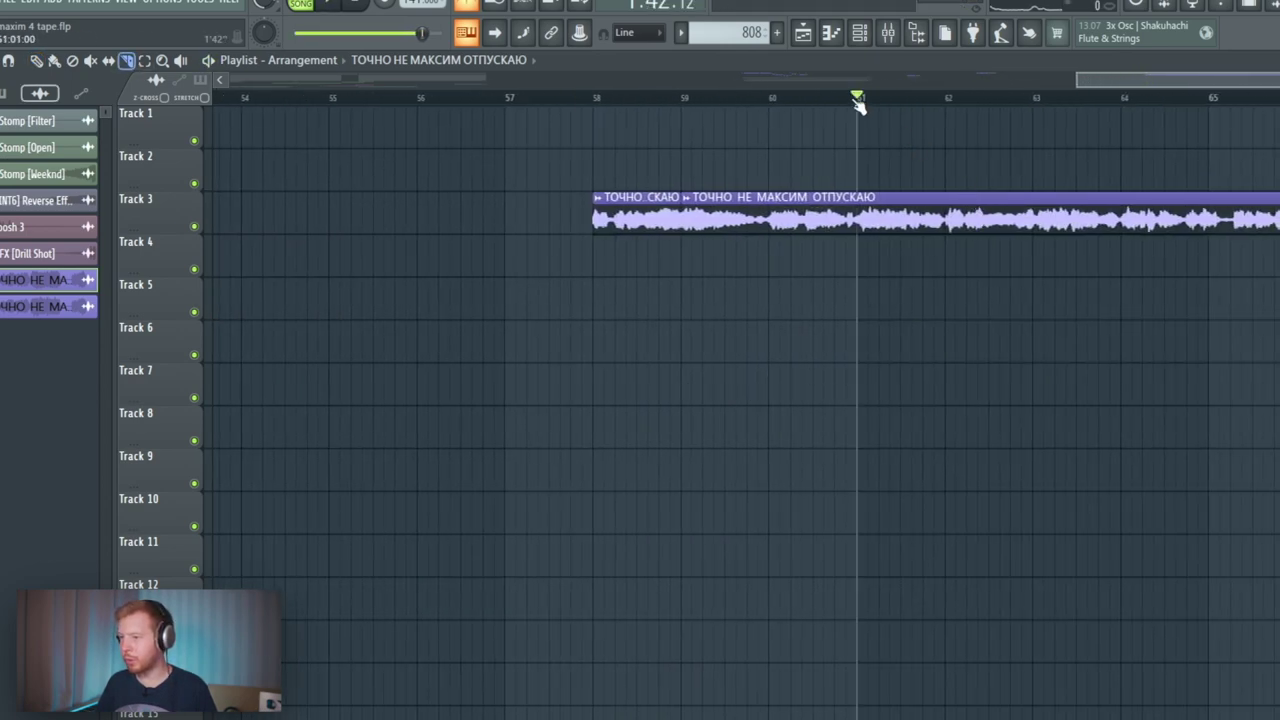
pyautogui.scroll(4, 1060, 334)
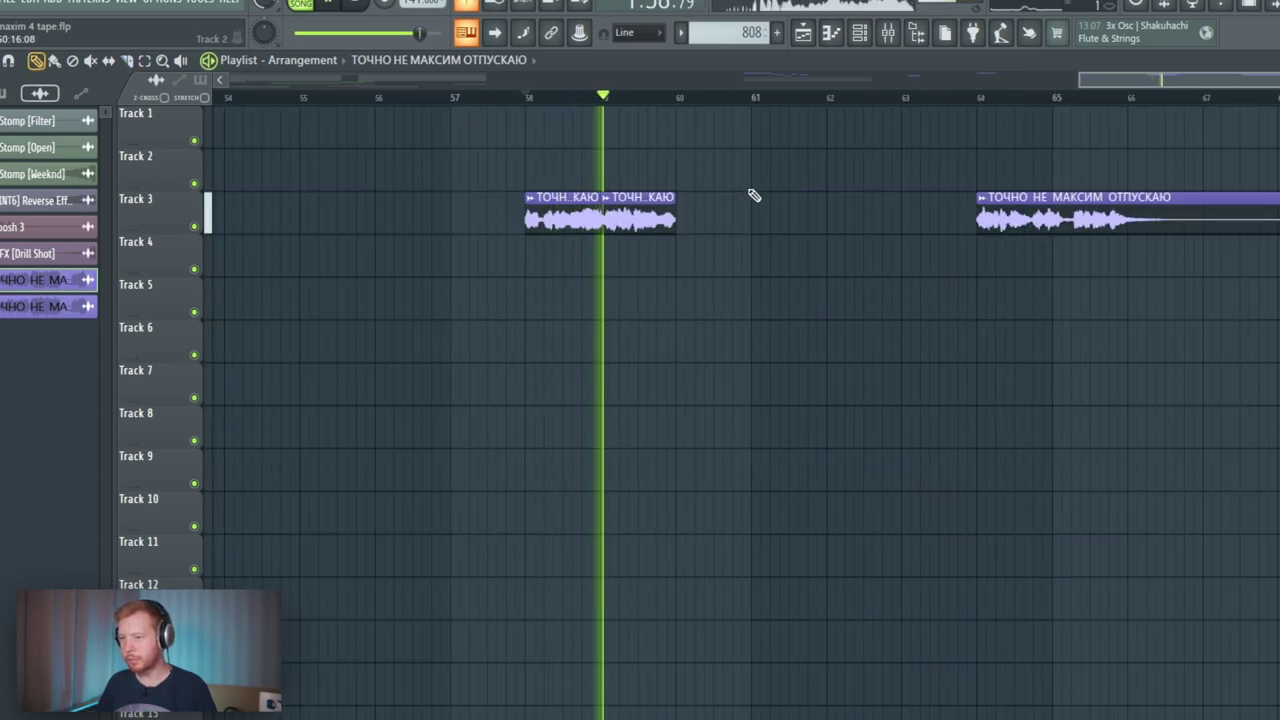
pyautogui.press('space')
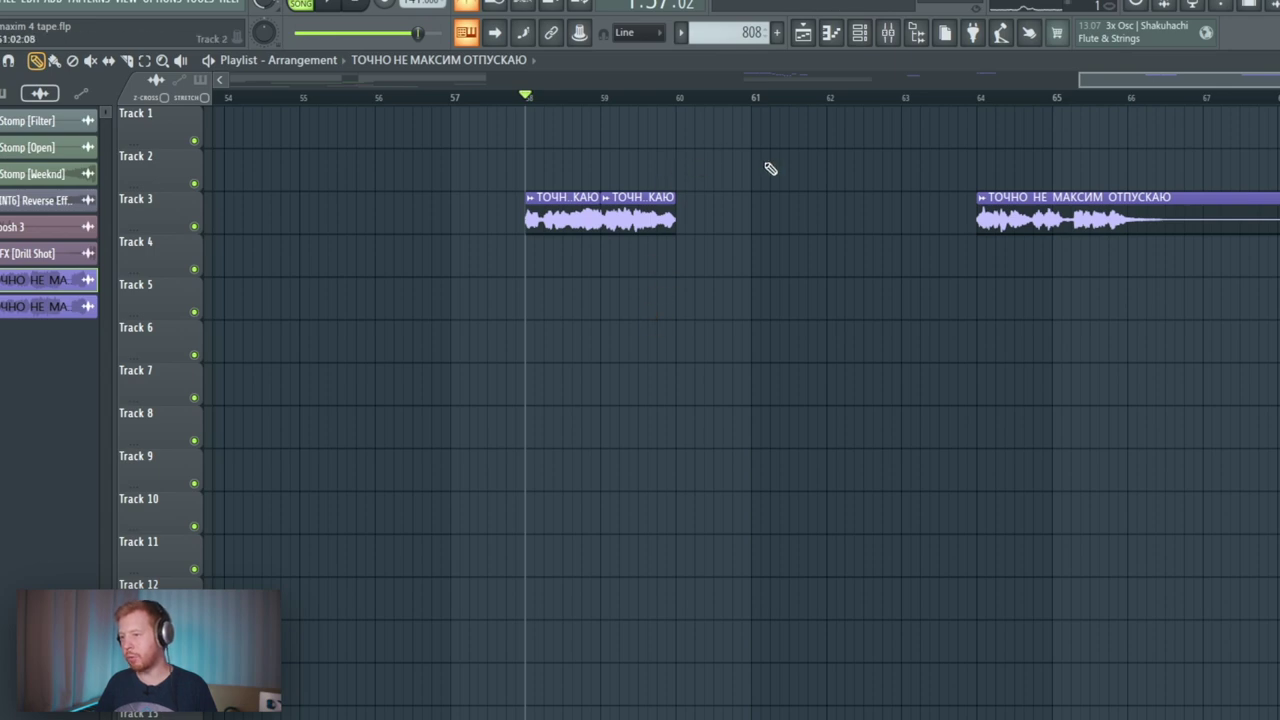
# Step: Audition the leftover vocal past bar 65, and play two one-bar vocal slices placed on track 1 from bar 37
pyautogui.scroll(4, 1071, 107)
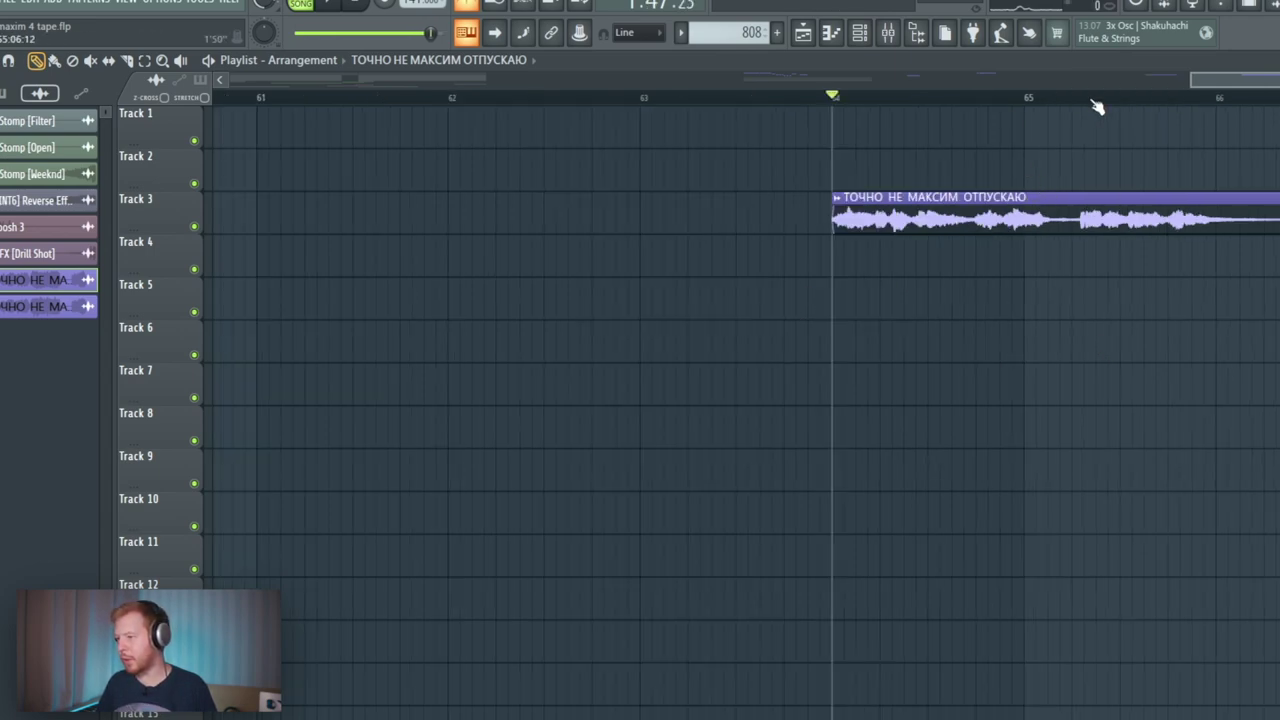
pyautogui.click(1096, 96)
pyautogui.press('space')
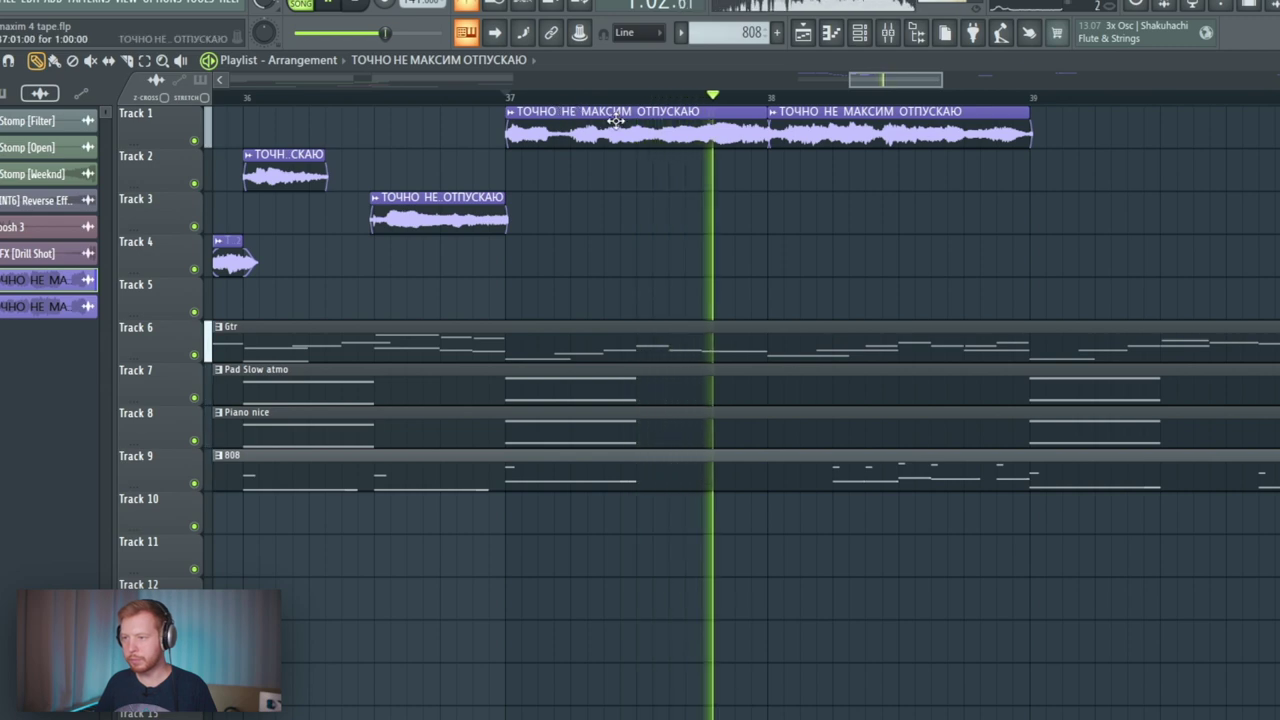
pyautogui.press('space')
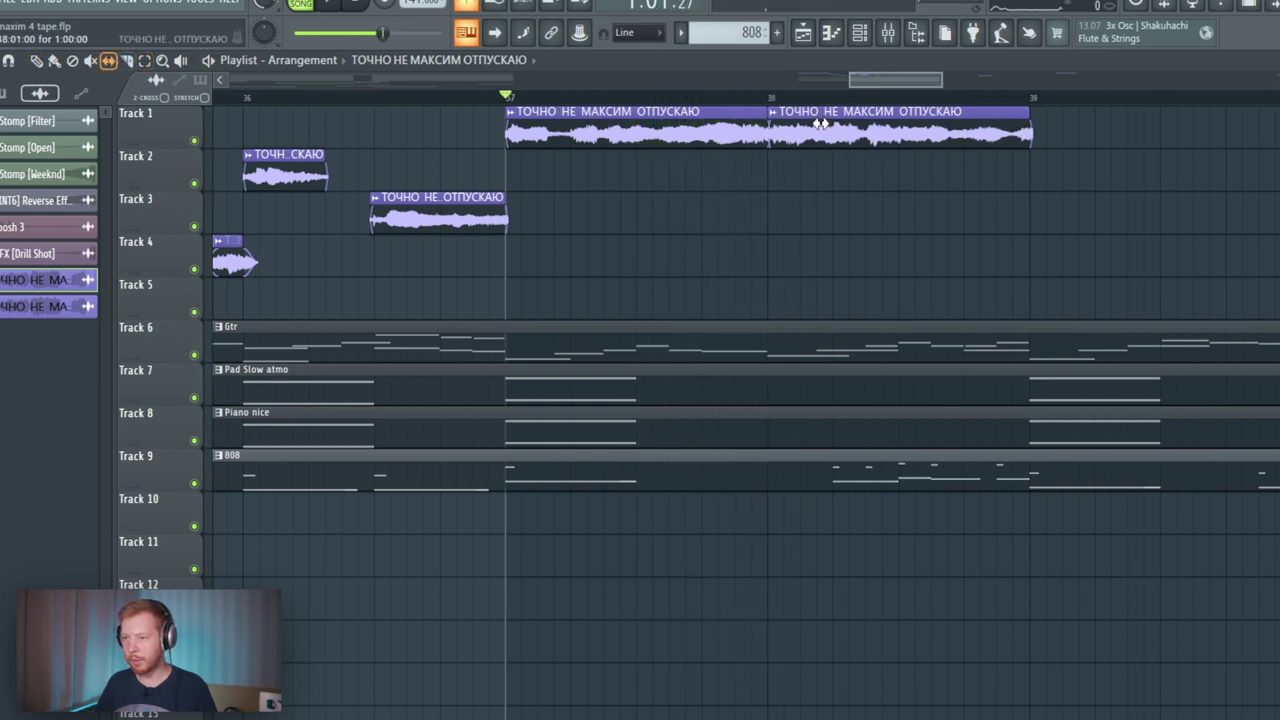
pyautogui.press('space')
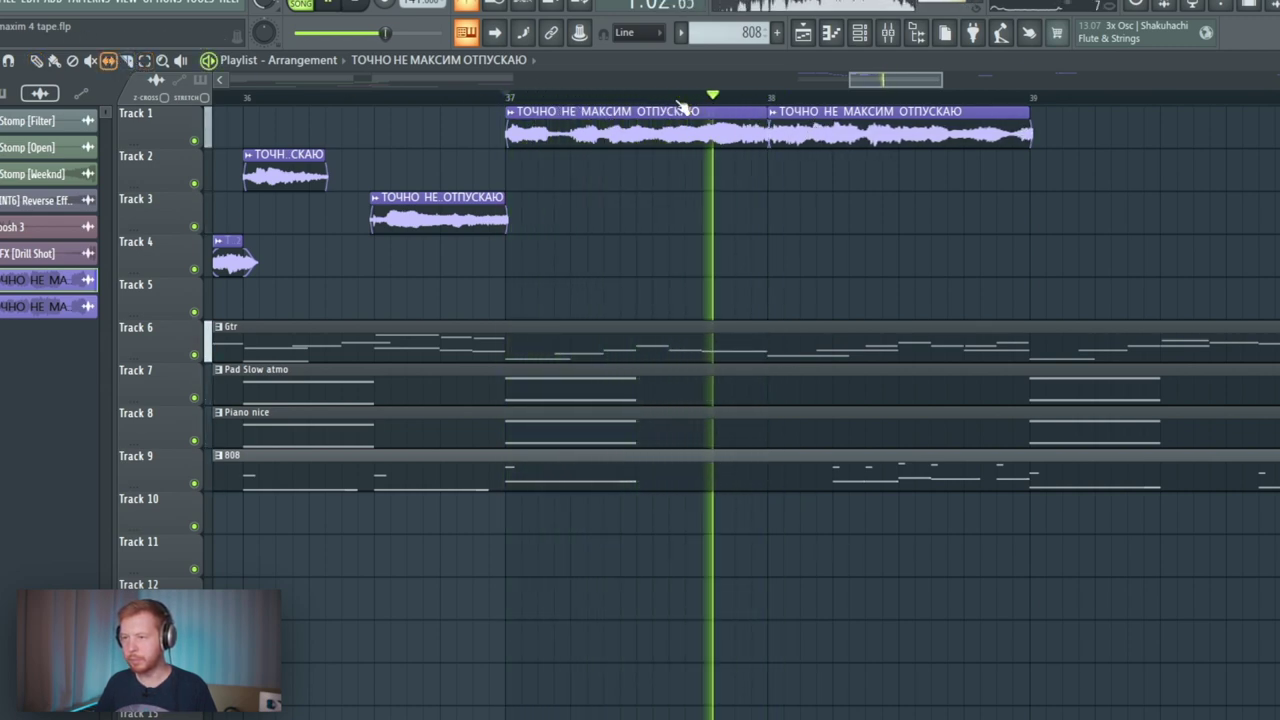
pyautogui.press('space')
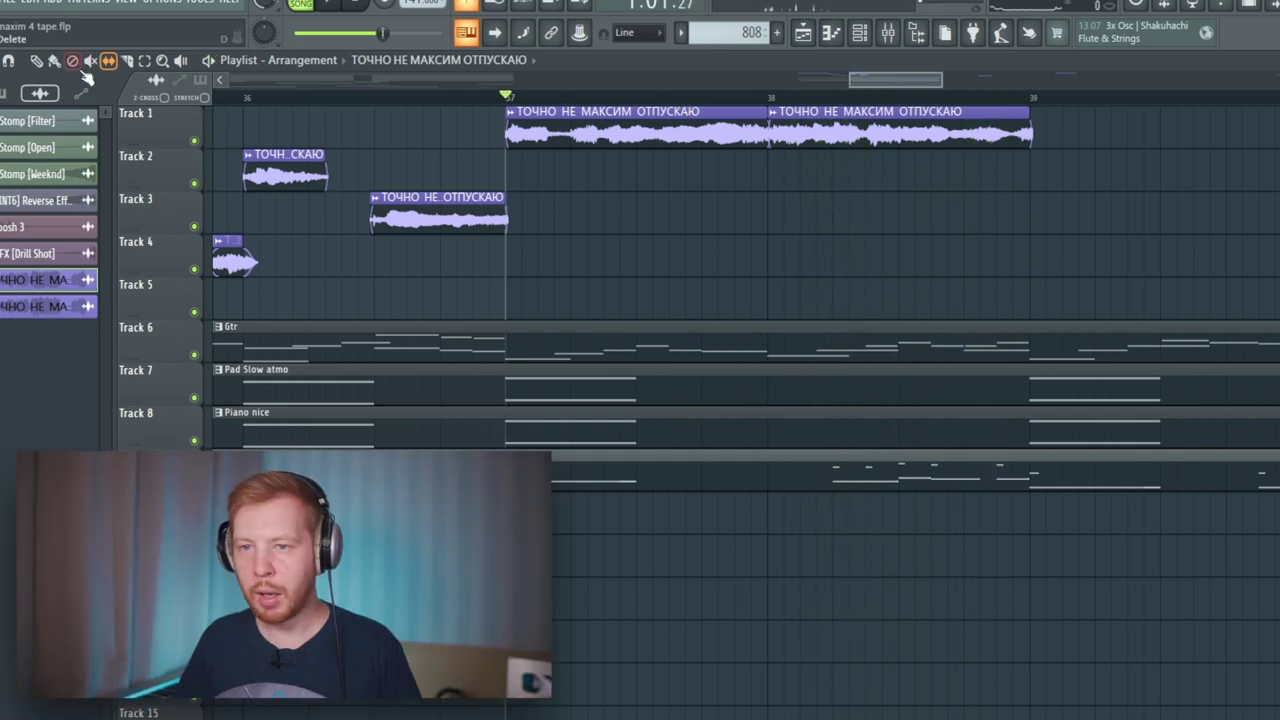
# Step: Duplicate the short vocal slices on tracks 3 and 4 from bar 35 into bar 39
pyautogui.scroll(-1, 500, 263)
pyautogui.hscroll(-6, 492, 263)
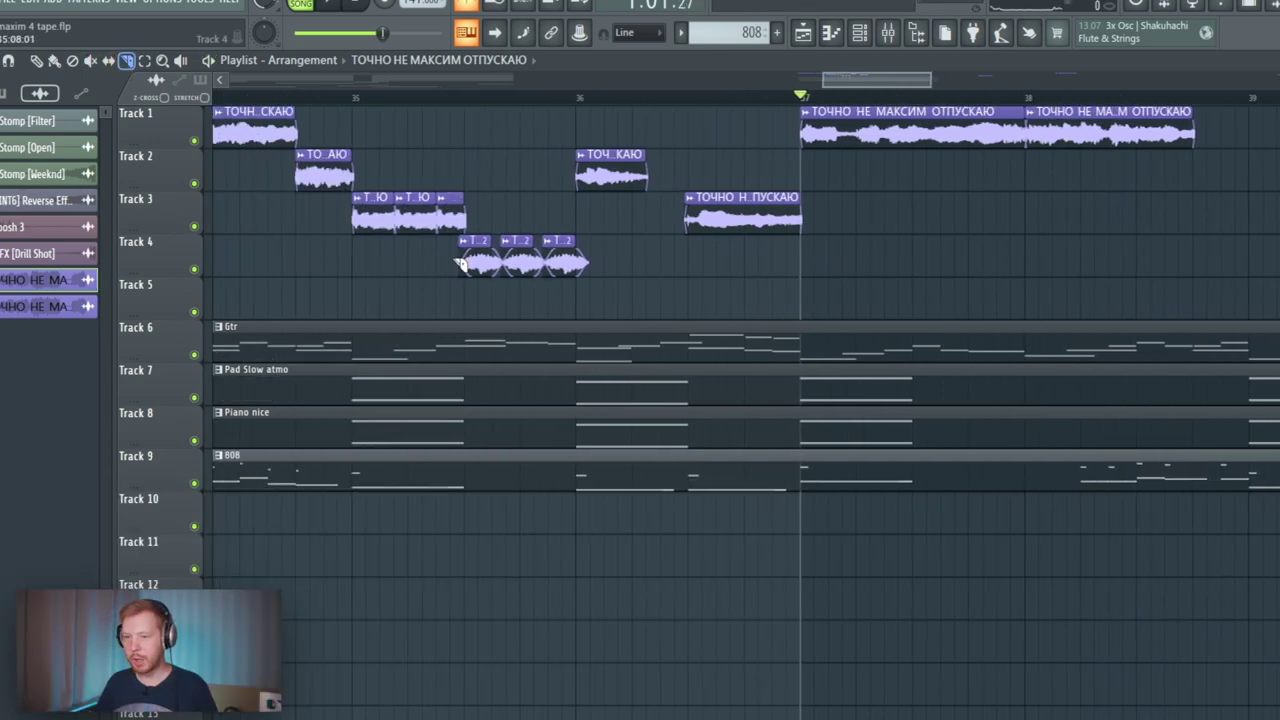
pyautogui.scroll(-2, 460, 263)
pyautogui.moveTo(400, 197); pyautogui.dragTo(536, 275)
pyautogui.hotkey('ctrl', 'b')
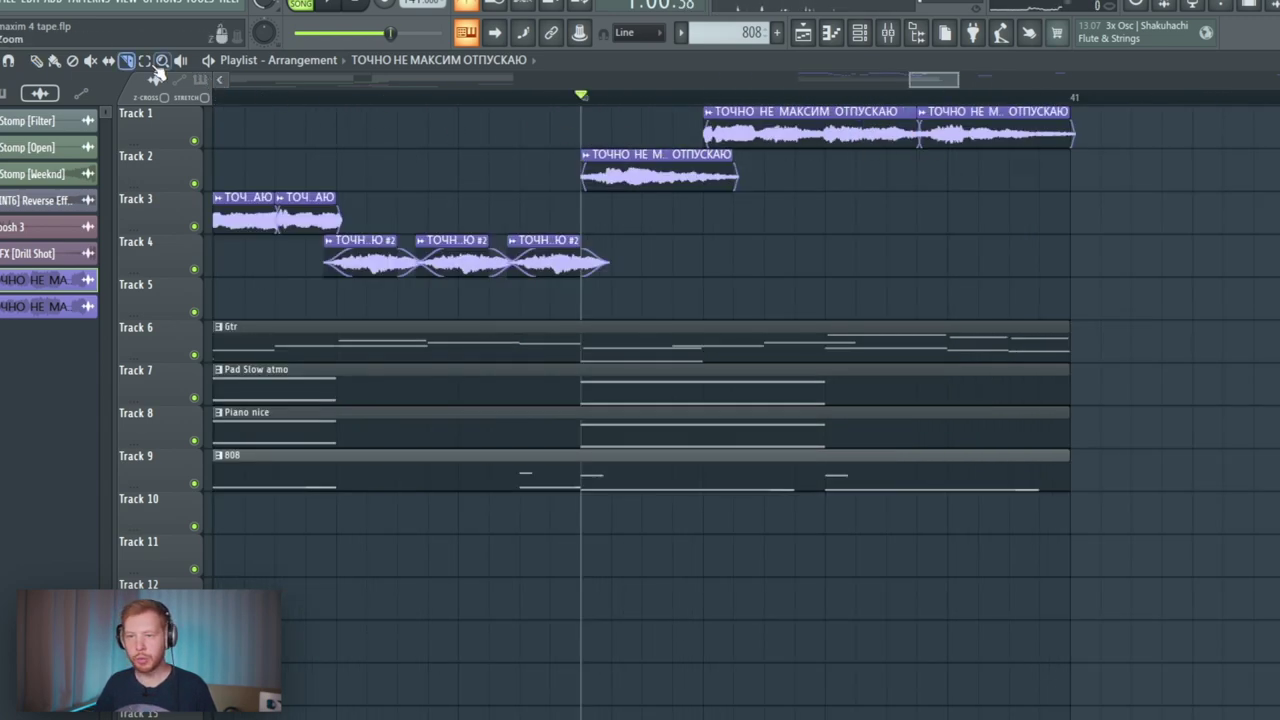
# Step: Slip the audio inside the last vocal slice before bar 41 and play the ending from bar 40
pyautogui.press('space')
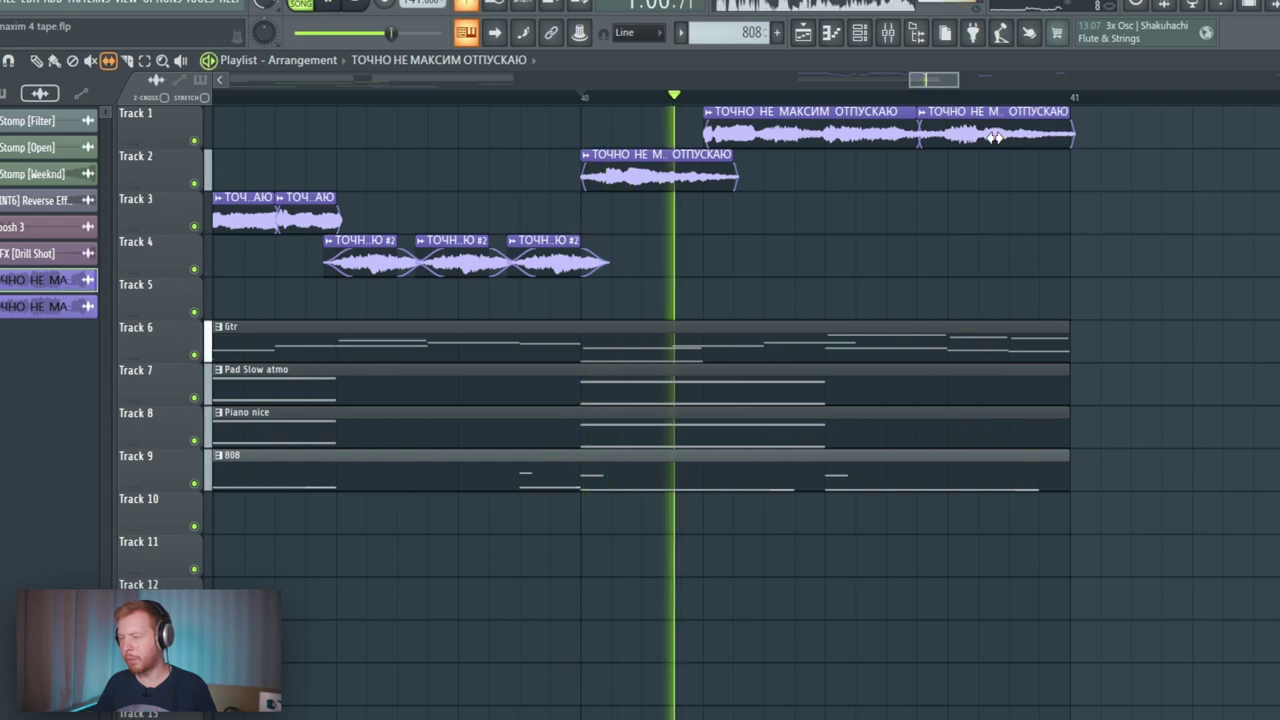
pyautogui.press('space')
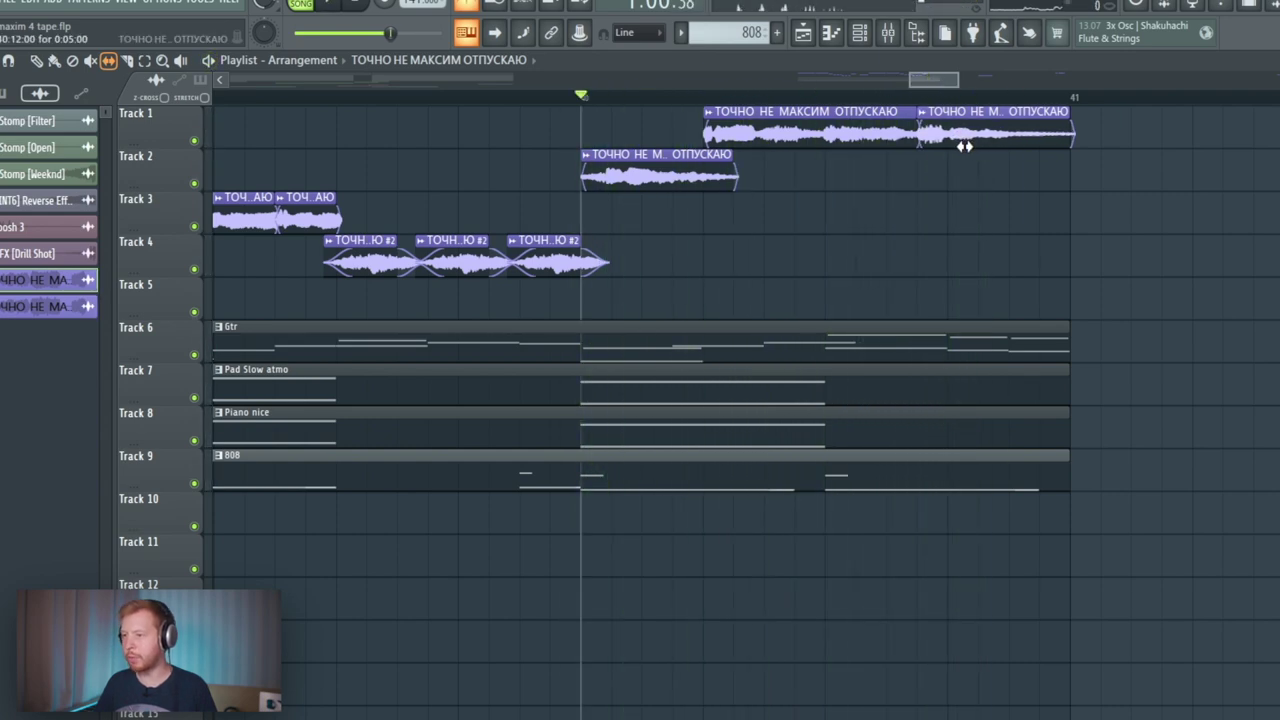
pyautogui.press('space')
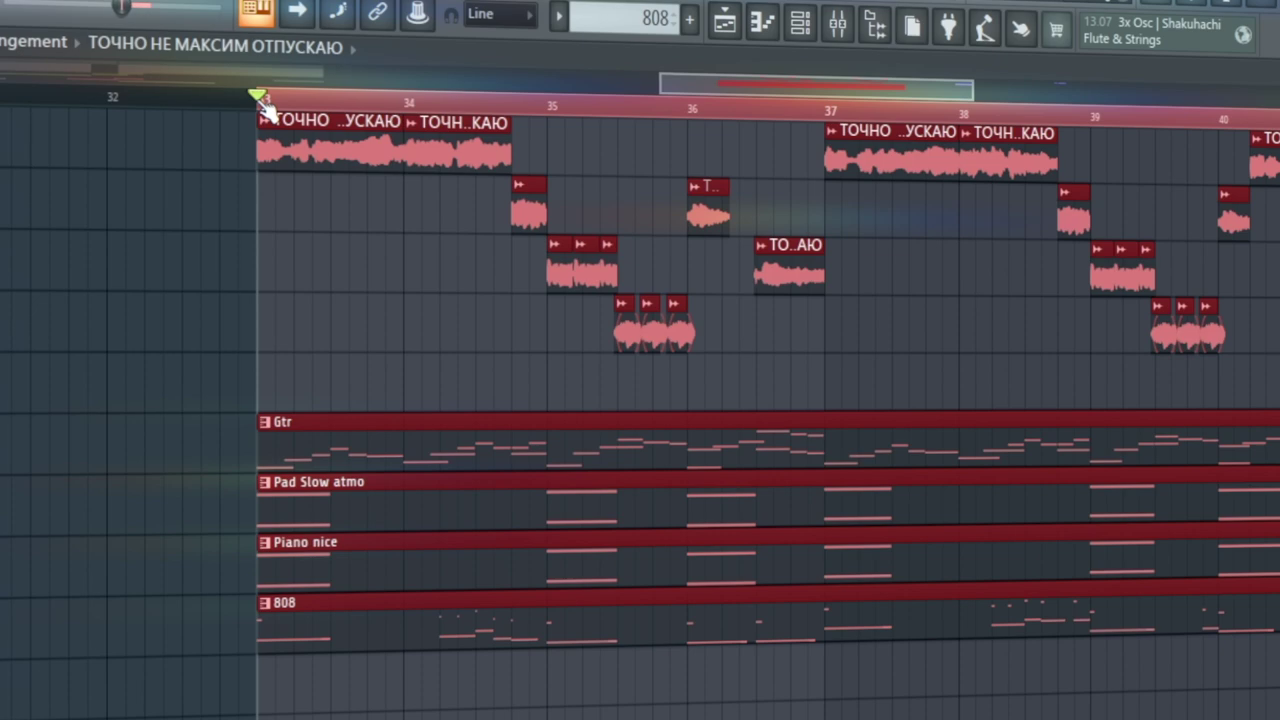
# Step: Play the selected vocal chop from bar 33 to 41 and condense its slices onto tracks 1 and 2
pyautogui.press('space')
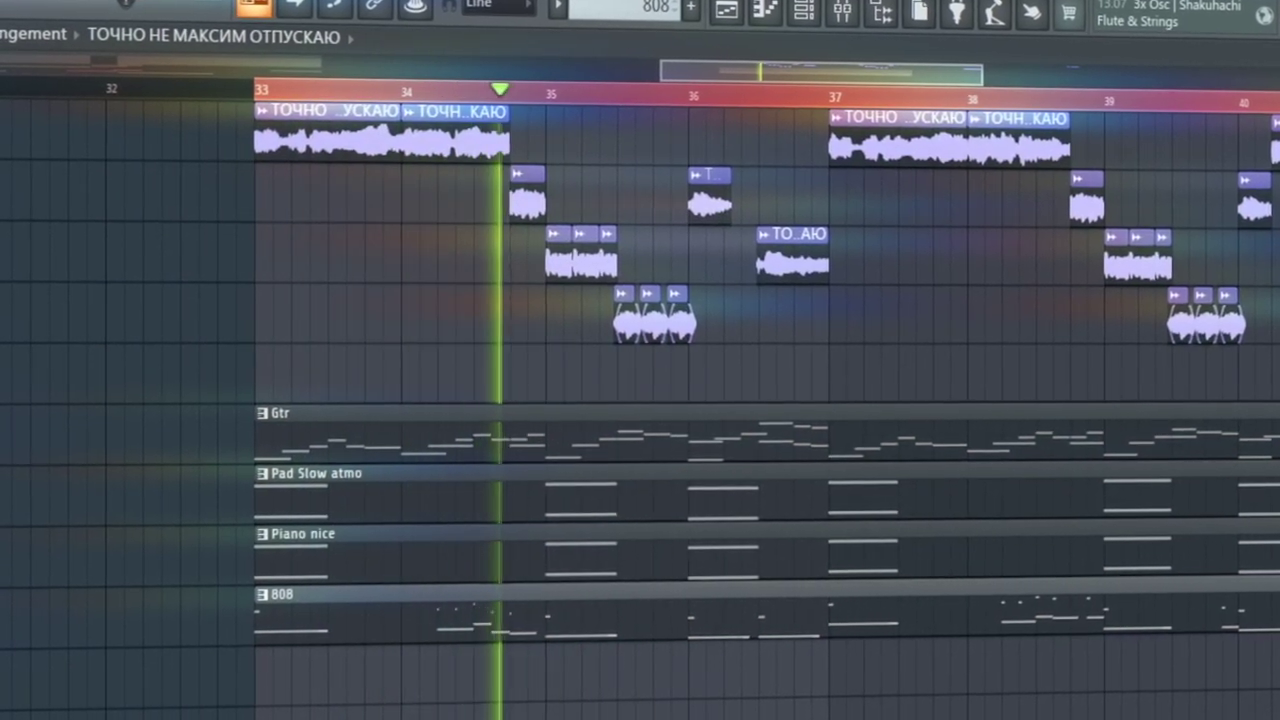
pyautogui.scroll(5, 723, 363)
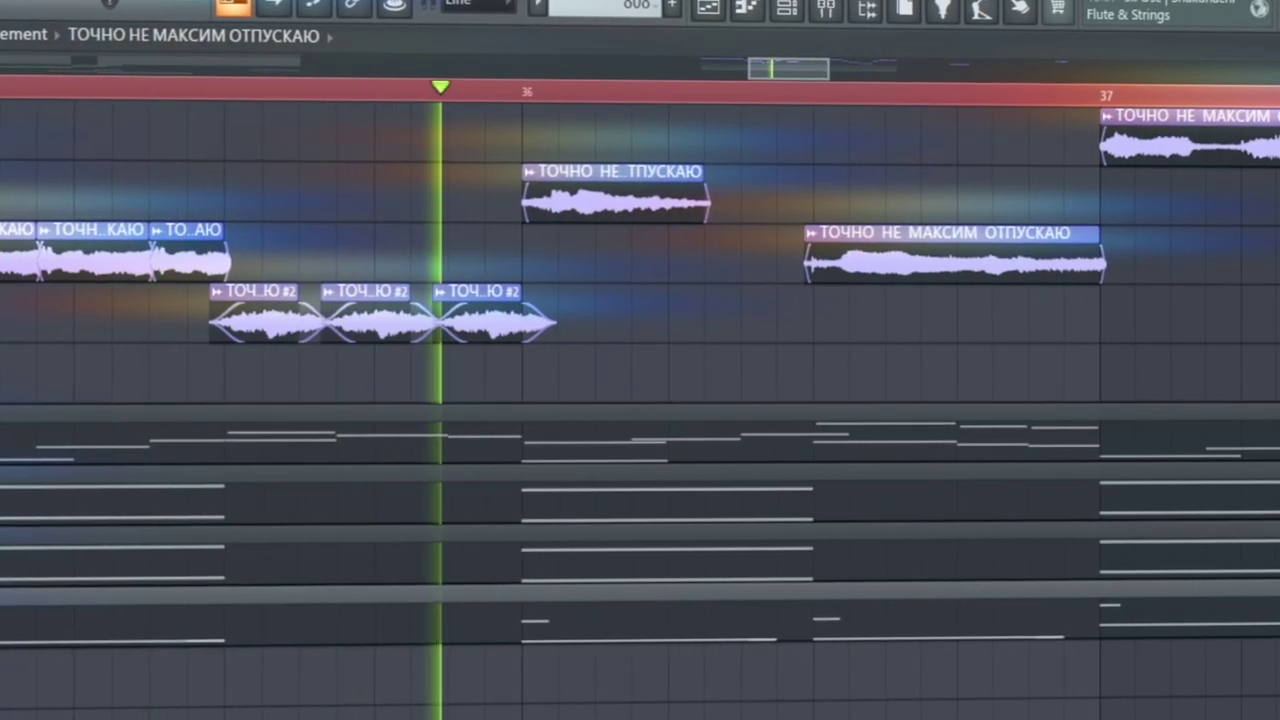
pyautogui.scroll(-3, 706, 284)
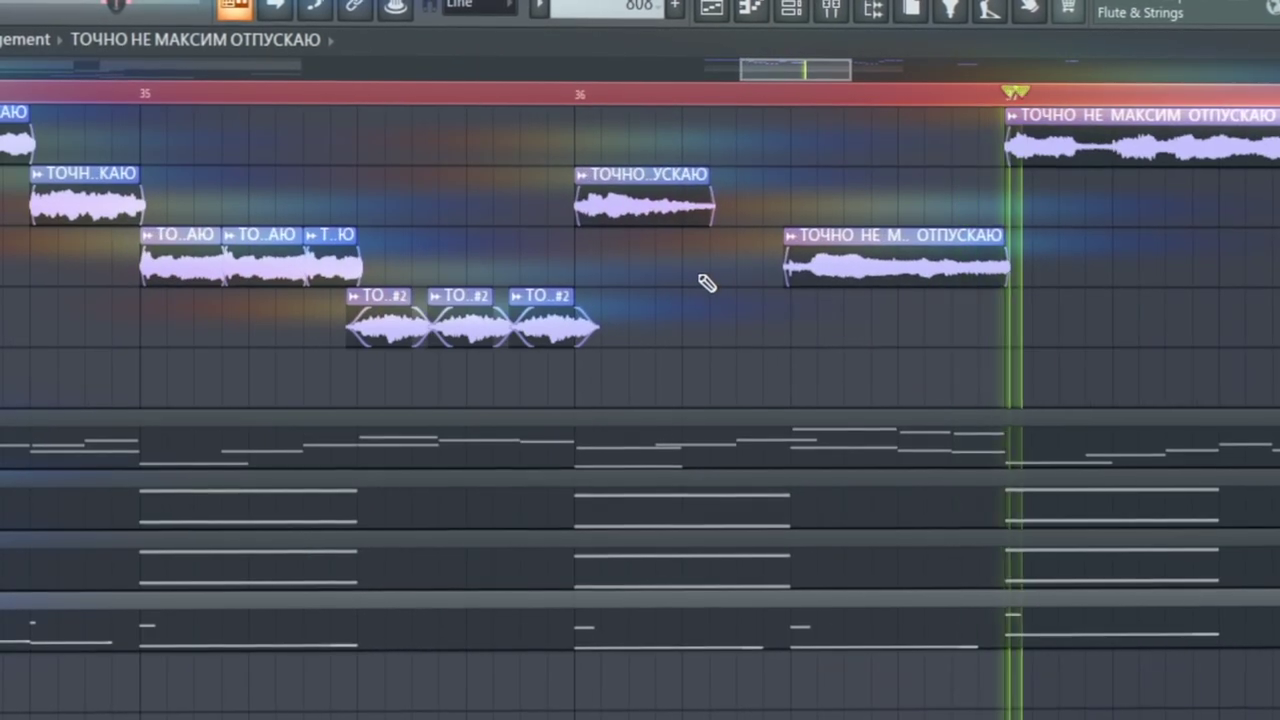
pyautogui.scroll(-3, 742, 285)
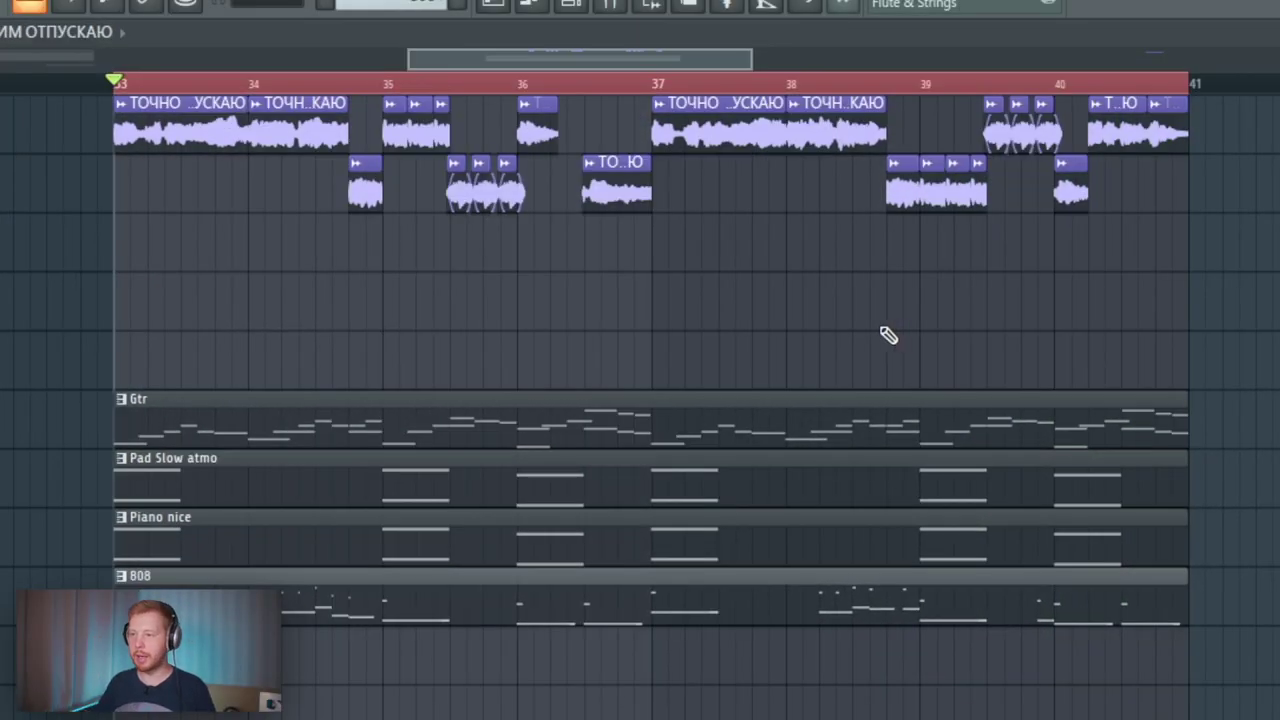
# Step: Trim the first Pad Slow atmo, Piano nice and 808 clips to start a quarter into bar 2, and Kick at bar 3
pyautogui.scroll(-4, 434, 320)
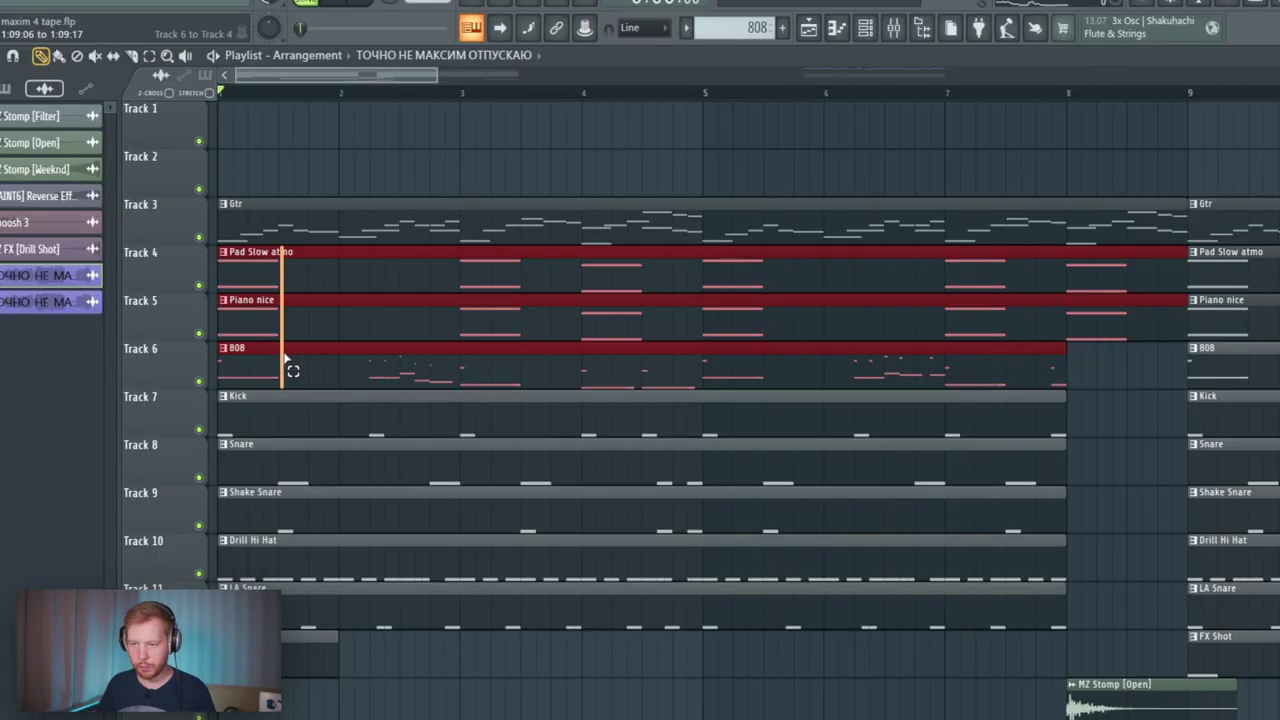
pyautogui.moveTo(384, 435); pyautogui.dragTo(395, 437)
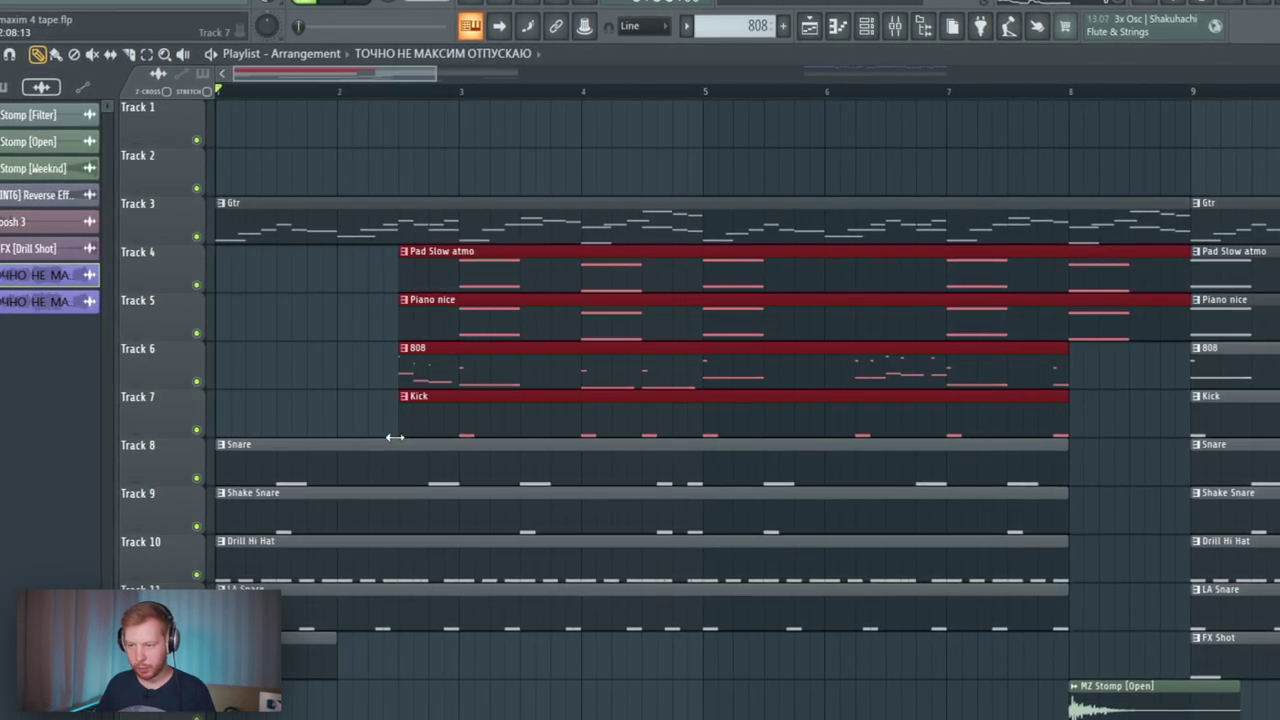
pyautogui.click(351, 411)
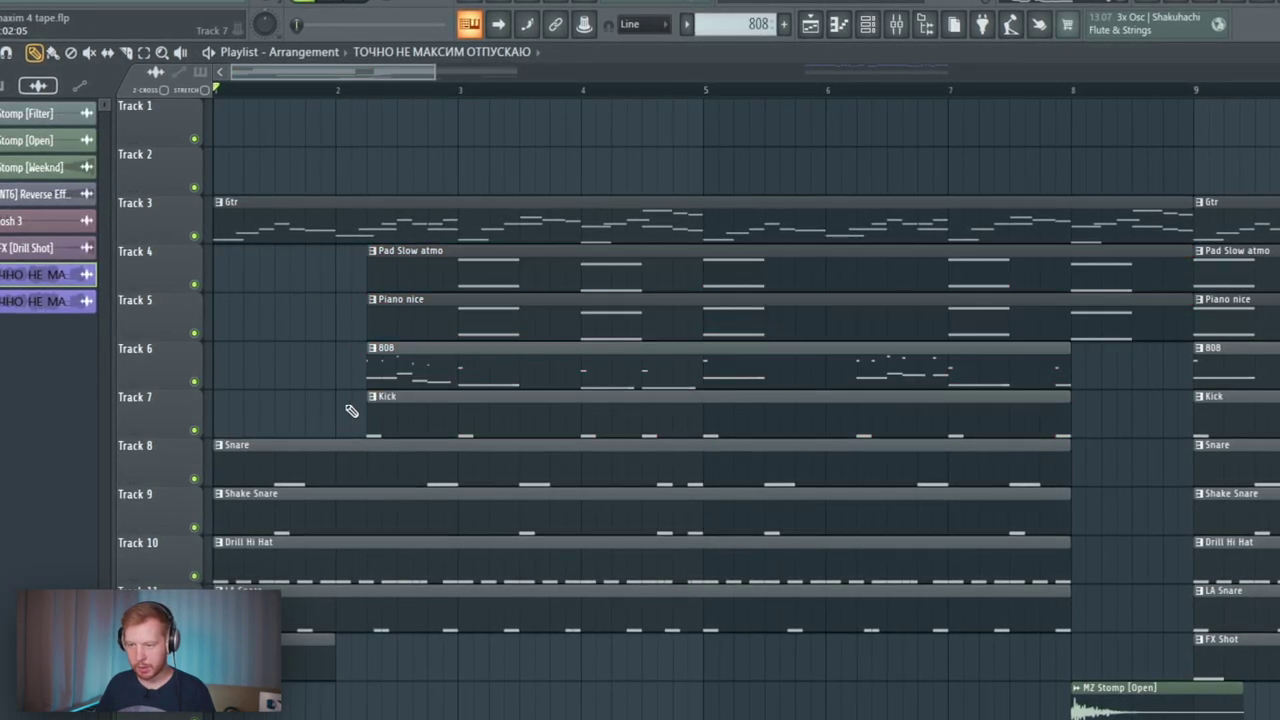
pyautogui.moveTo(370, 413); pyautogui.dragTo(455, 422)
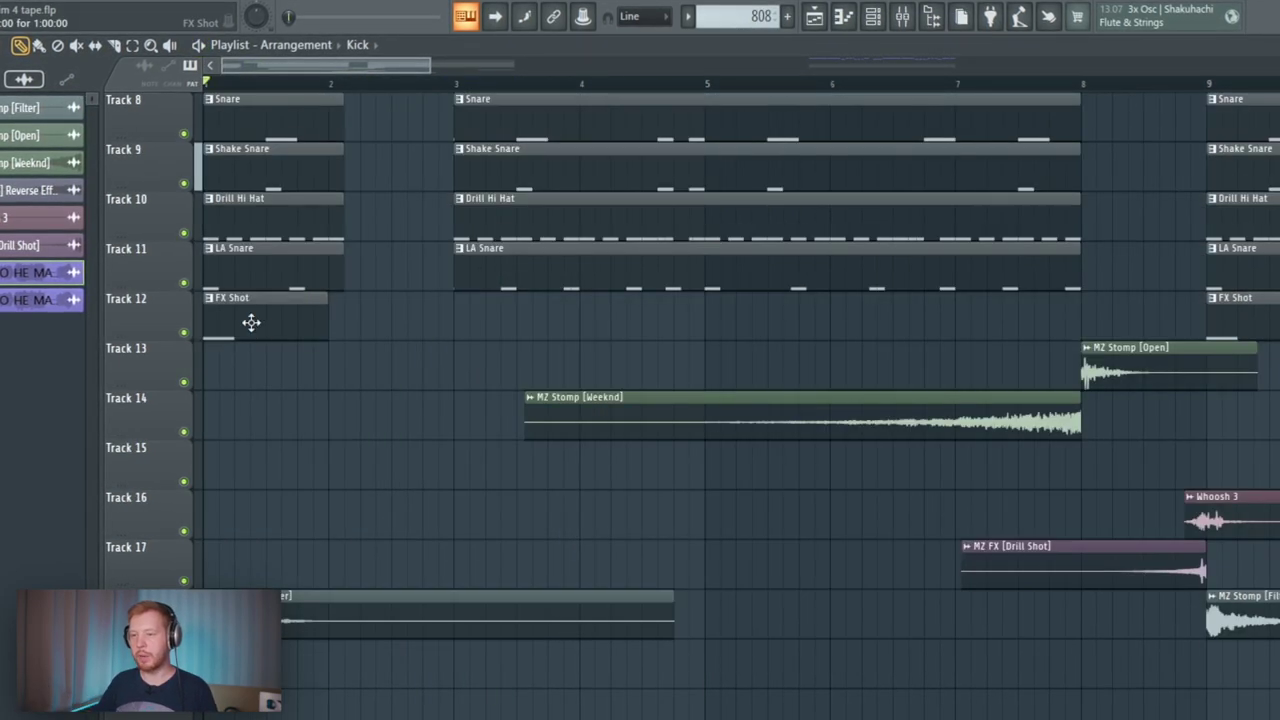
# Step: Move the first FX Shot clip on track 12 to bar 3
pyautogui.moveTo(251, 323); pyautogui.dragTo(512, 324)
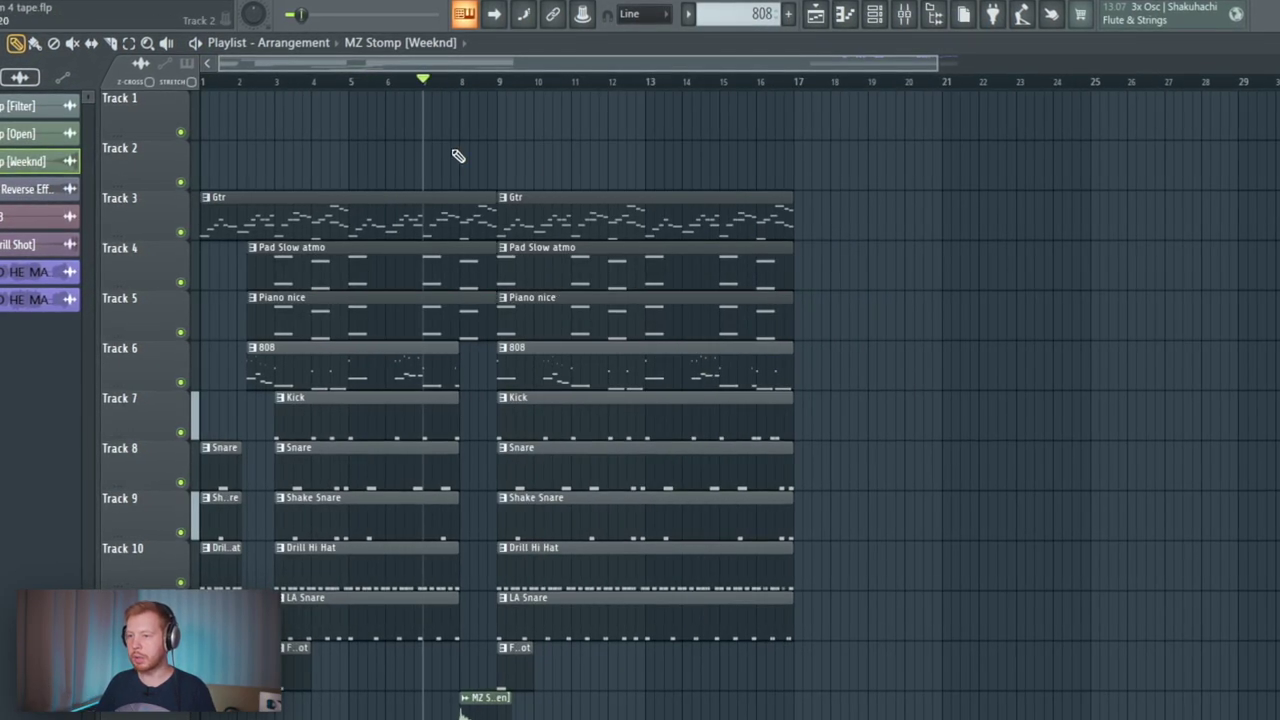
pyautogui.moveTo(502, 158); pyautogui.dragTo(796, 188)
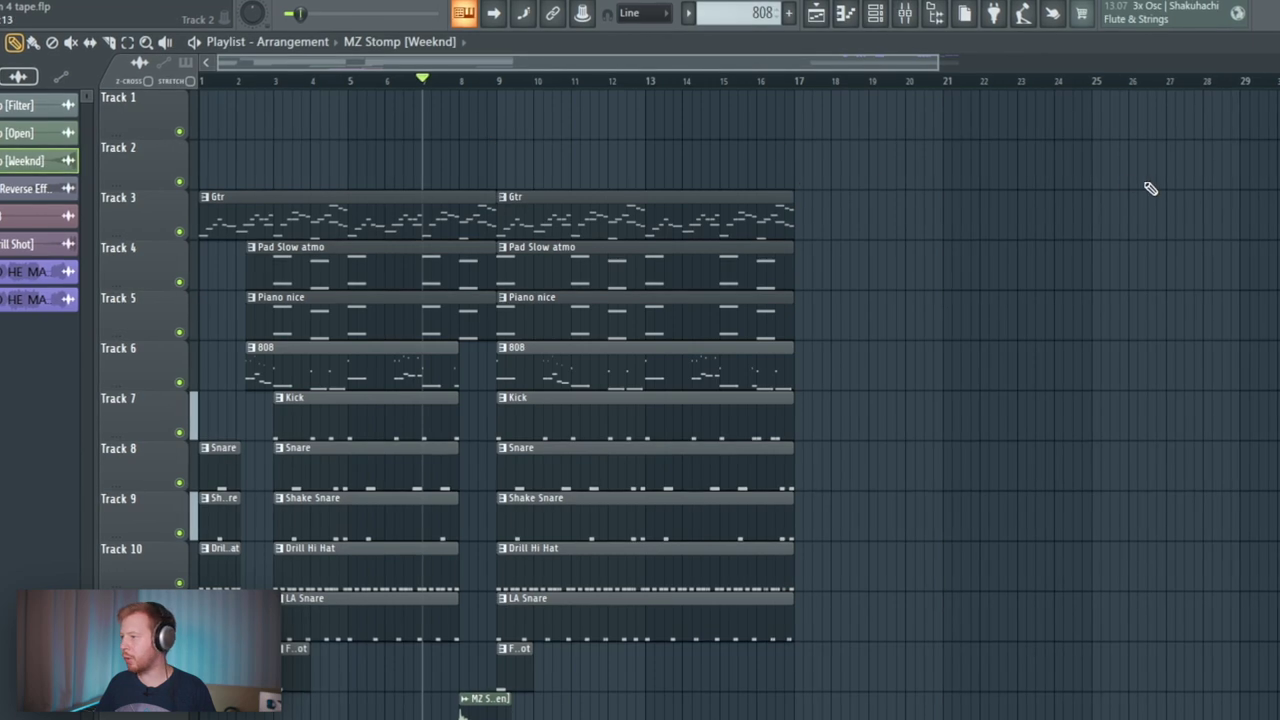
# Step: Place a vocal slice on track 2 in the second half of bar 10, ending at bar 11
pyautogui.scroll(-1, 1240, 178)
pyautogui.scroll(3, 1246, 198)
pyautogui.scroll(2, 1245, 199)
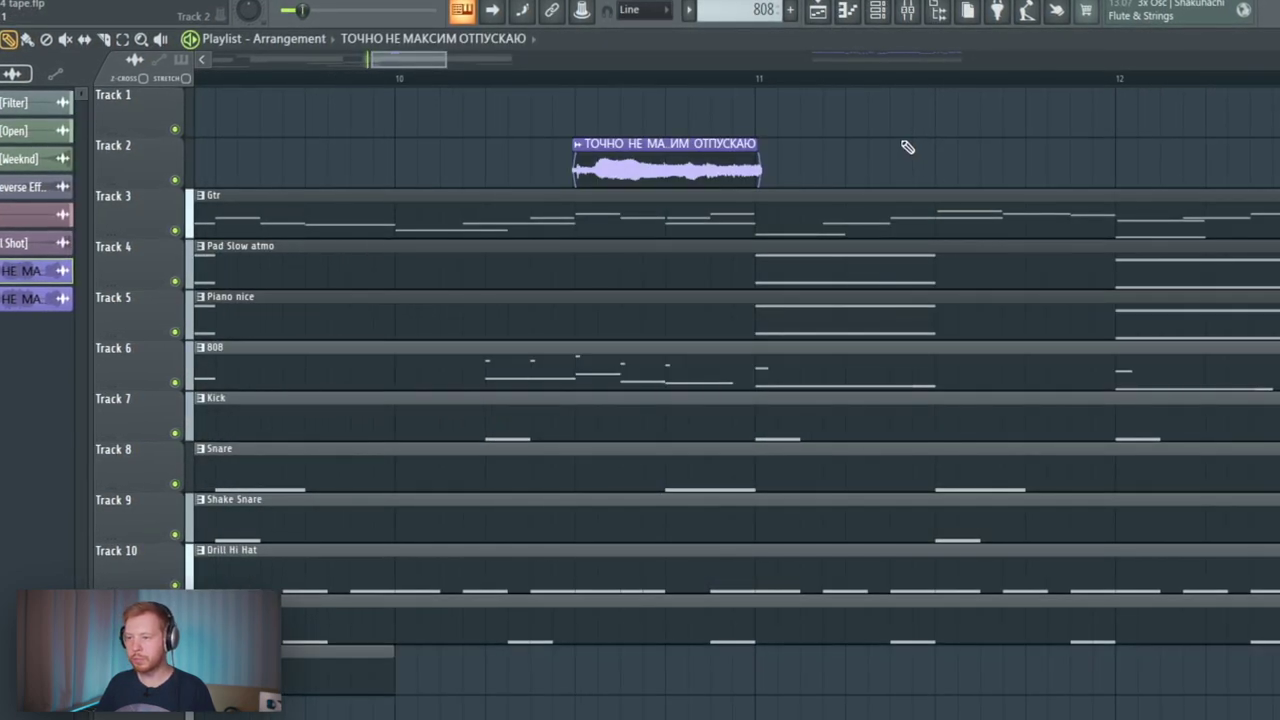
pyautogui.scroll(-2, 907, 147)
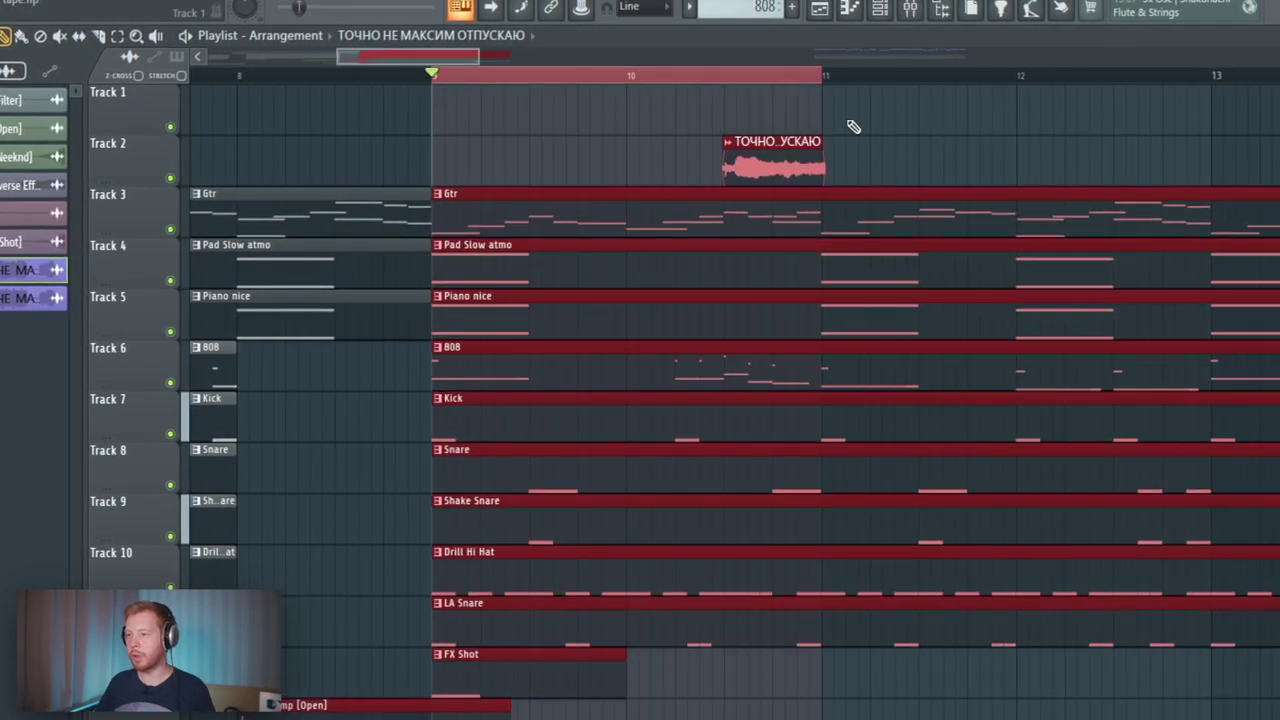
# Step: Repeat the vocal slice every two bars up to bar 17 and duplicate the pattern clips from bar 17
pyautogui.moveTo(851, 126); pyautogui.dragTo(755, 152)
pyautogui.scroll(-3, 755, 153)
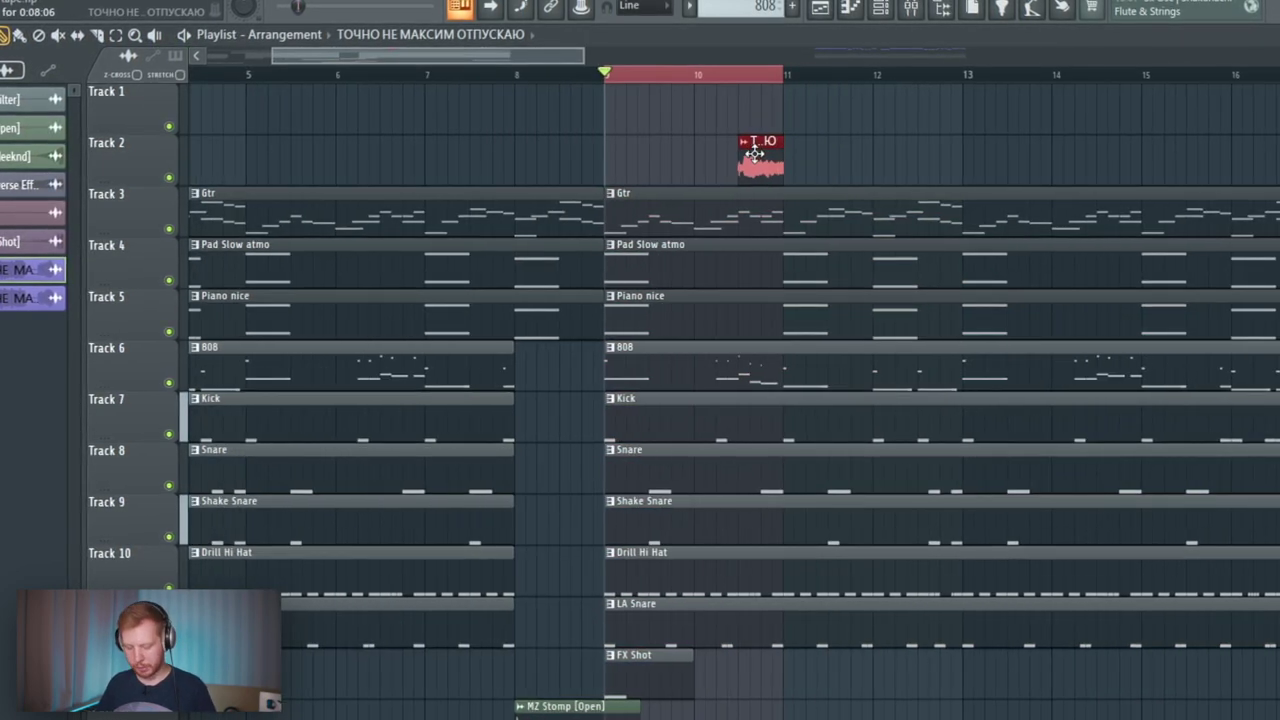
pyautogui.hotkey('ctrl', 'b')
pyautogui.hotkey('ctrl', 'b')
pyautogui.hotkey('ctrl', 'b')
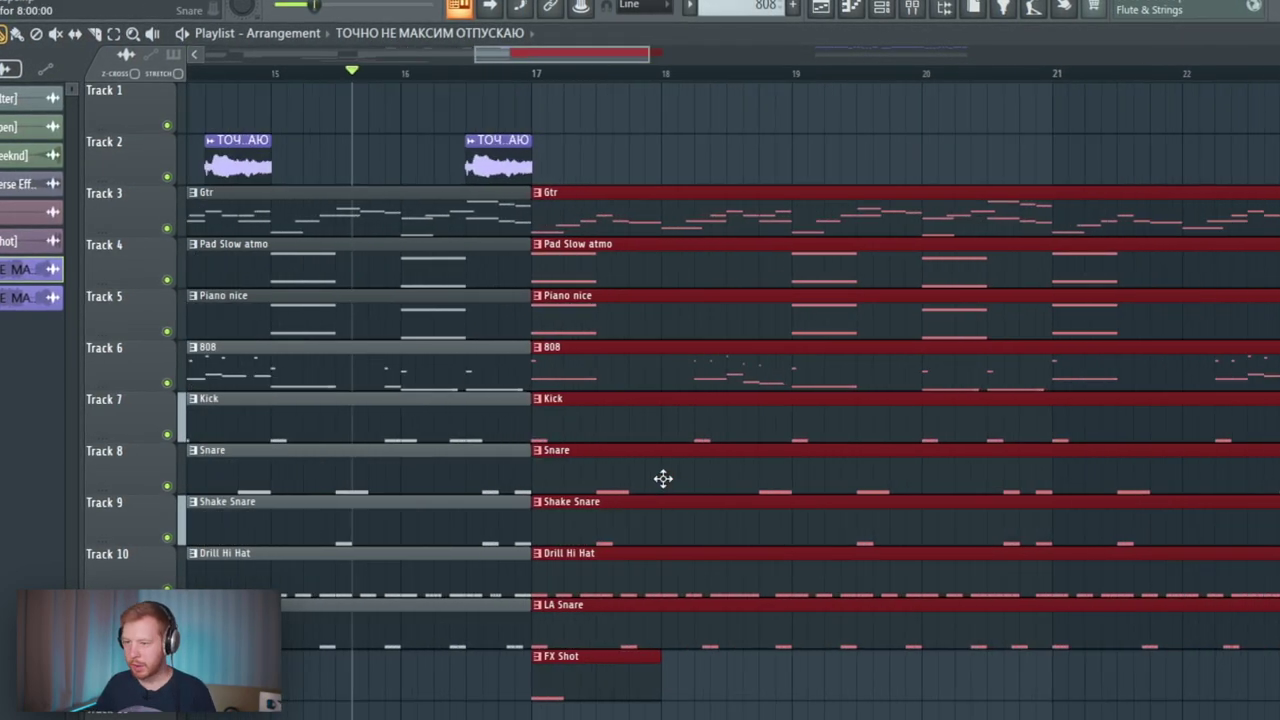
# Step: Trim the duplicated clips on tracks 4 to 11 to start at bar 19, keeping Gtr from bar 17
pyautogui.scroll(1, 664, 440)
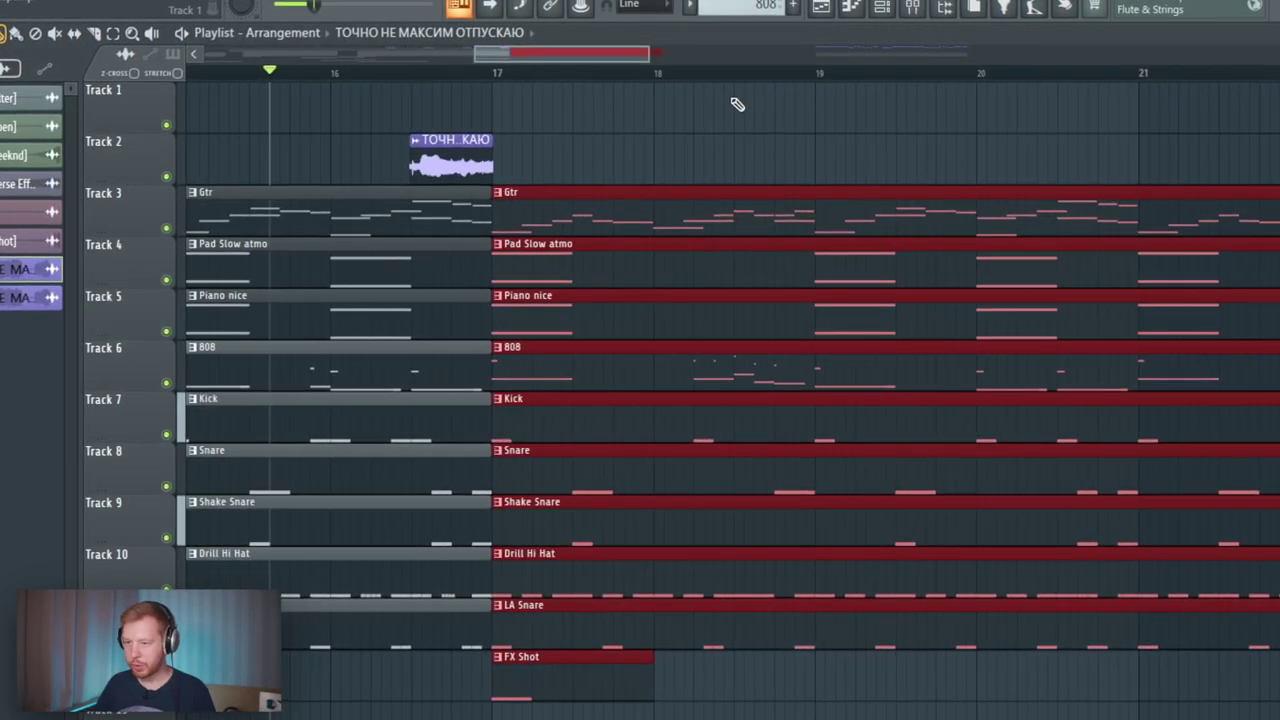
pyautogui.keyDown('ctrl'); pyautogui.click(749, 155); pyautogui.keyUp('ctrl')
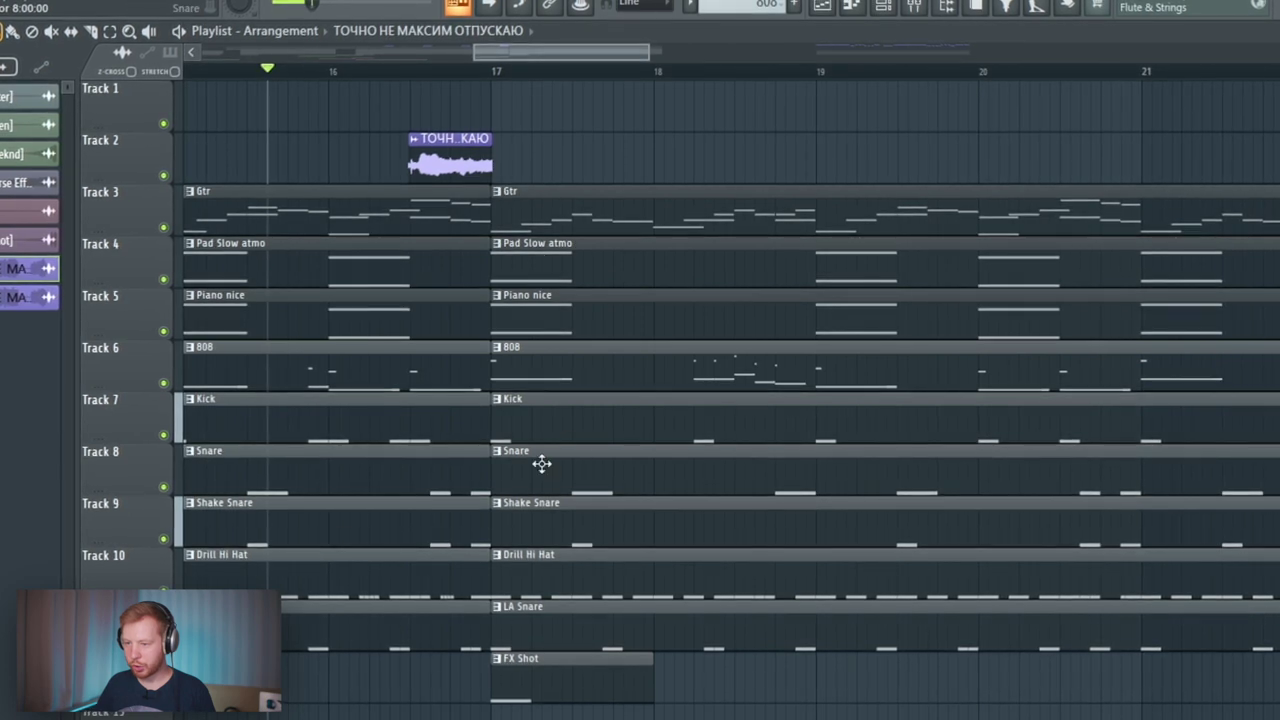
pyautogui.moveTo(566, 449); pyautogui.dragTo(531, 700)
pyautogui.keyDown('ctrl'); pyautogui.click(783, 650); pyautogui.keyUp('ctrl')
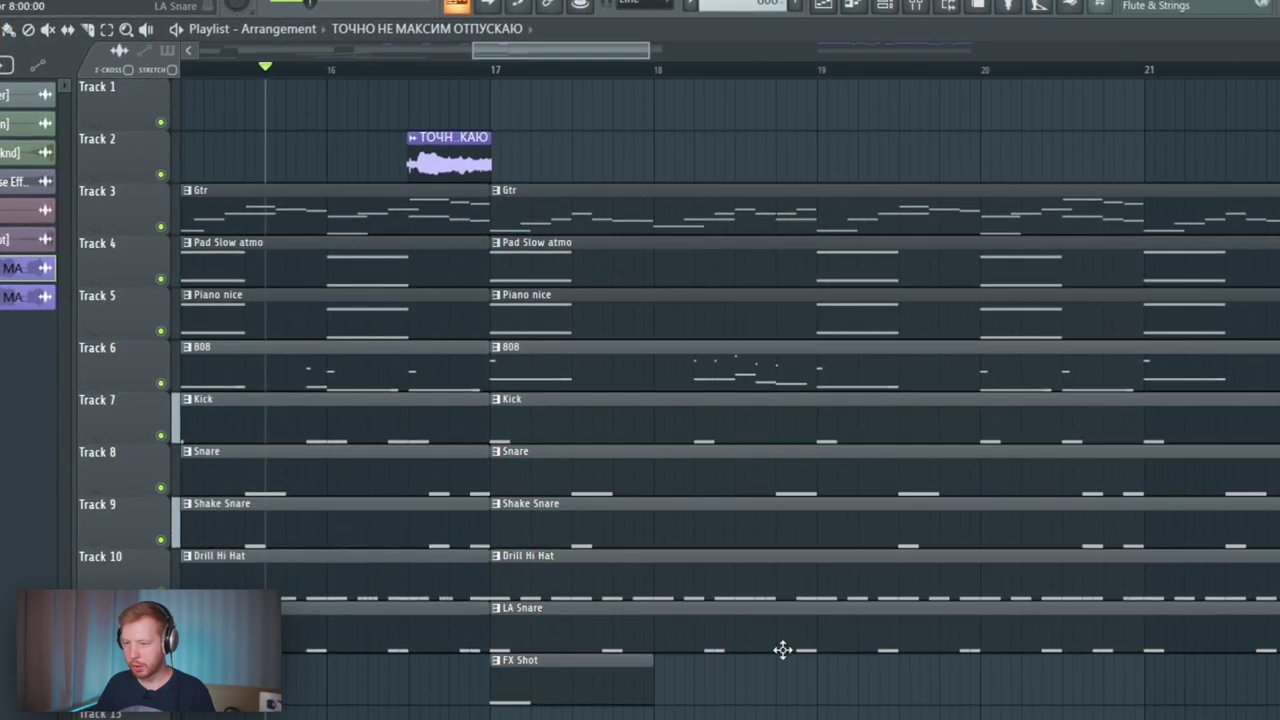
pyautogui.moveTo(494, 634); pyautogui.dragTo(823, 659)
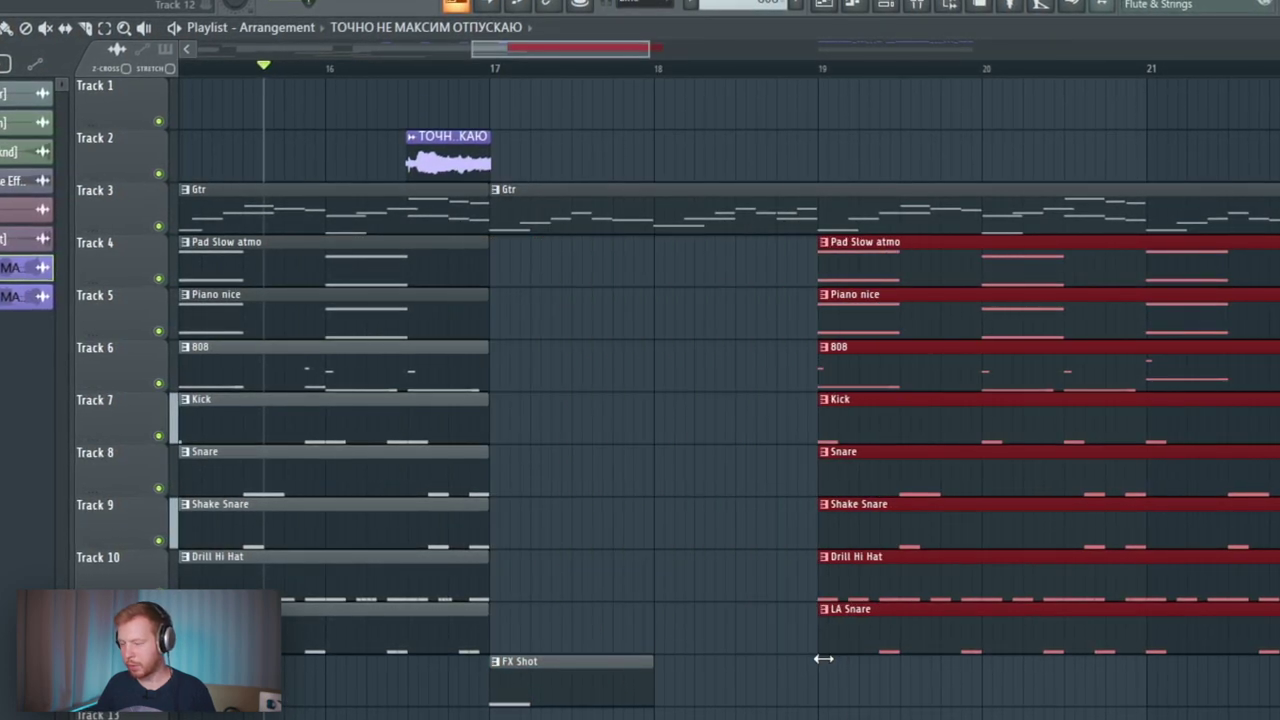
# Step: Extend the start of the 808 clip back to a quarter into bar 18 and play the passage
pyautogui.keyDown('ctrl'); pyautogui.click(740, 500); pyautogui.keyUp('ctrl')
pyautogui.press('space')
pyautogui.moveTo(824, 370); pyautogui.dragTo(703, 390)
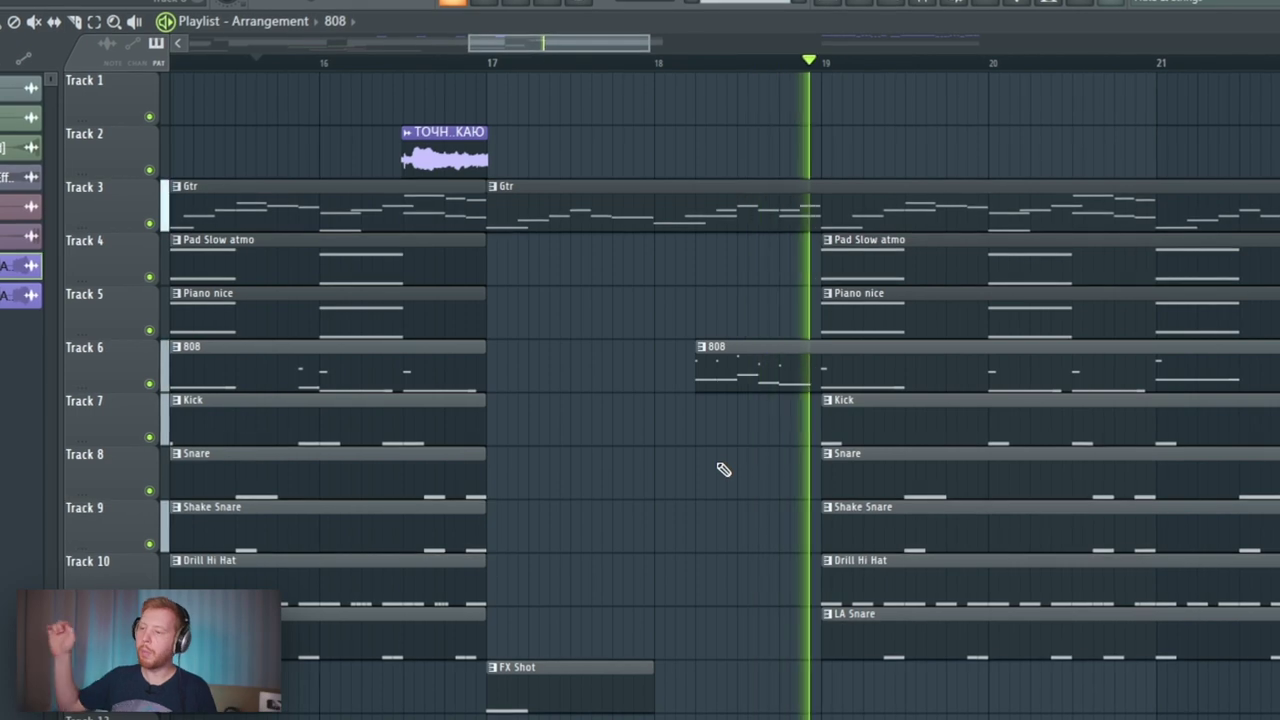
pyautogui.press('space')
# Step: Add Gtr, Pad Slow atmo and Piano nice clips from bar 25 on tracks 3 to 5 and play them
pyautogui.scroll(-4, 740, 470)
pyautogui.click(766, 214)
pyautogui.click(1012, 210)
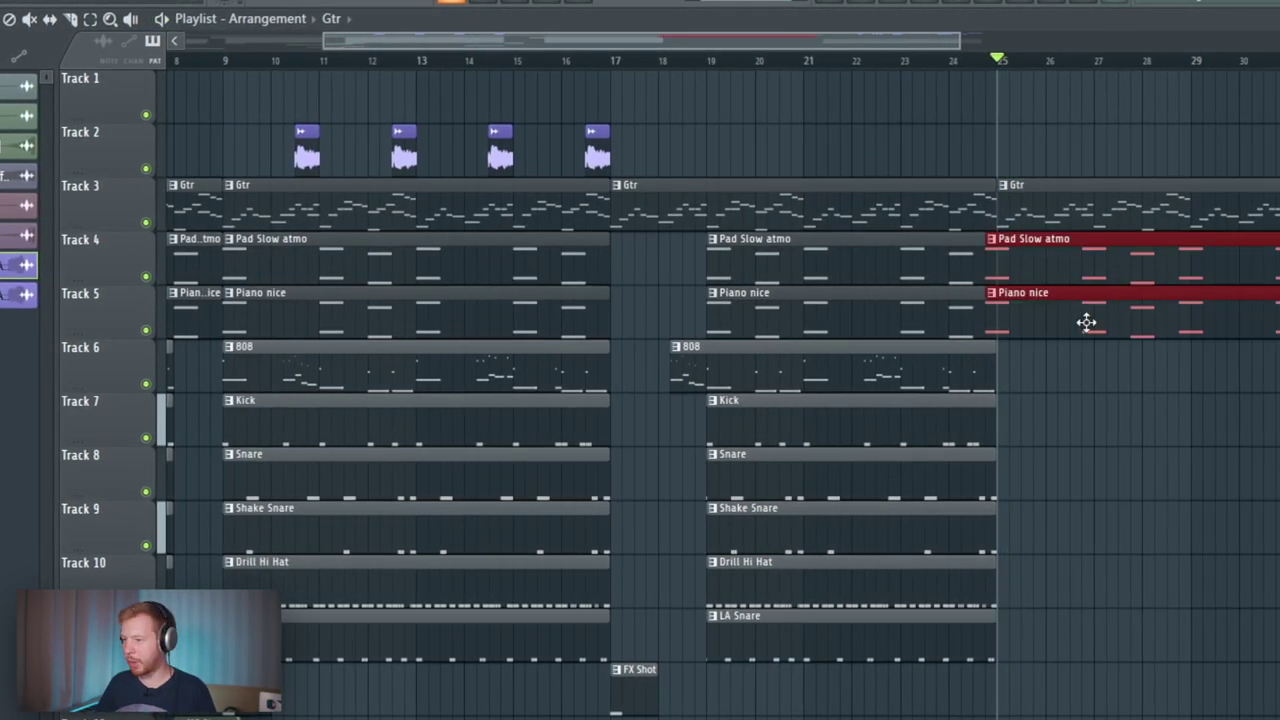
pyautogui.moveTo(1086, 323); pyautogui.dragTo(1098, 325)
pyautogui.rightClick(1121, 420)
pyautogui.press('space')
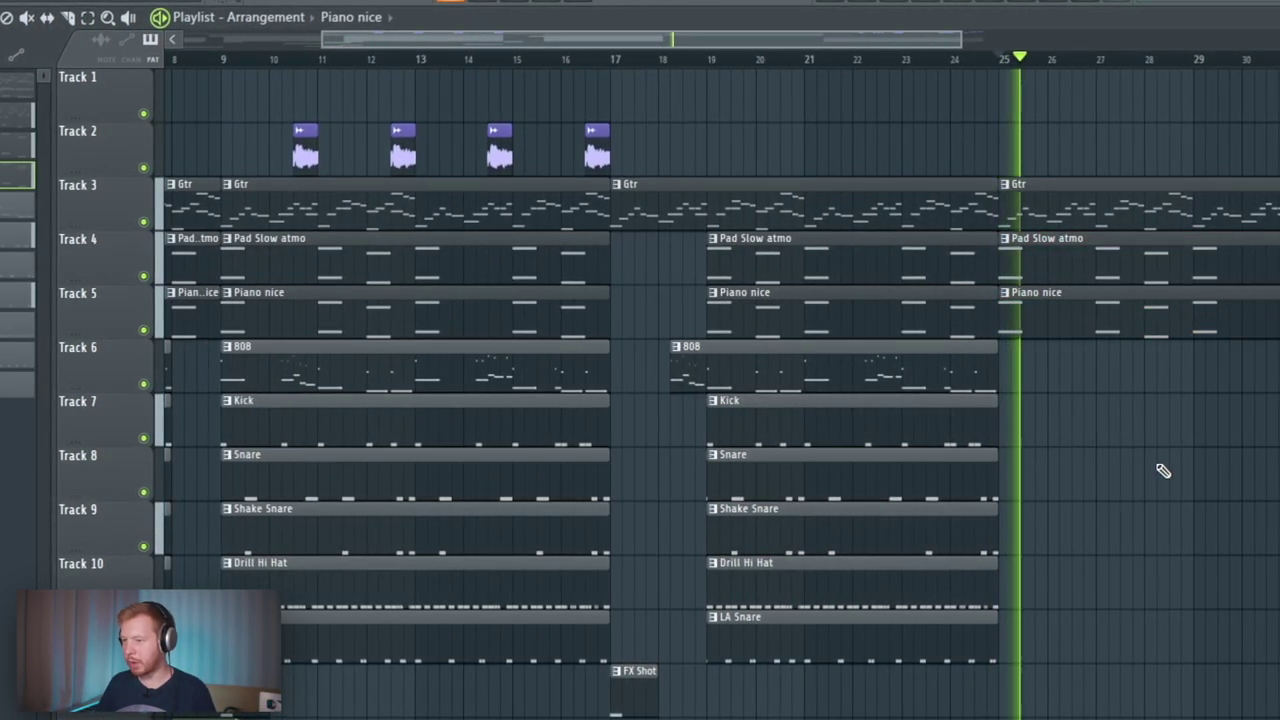
pyautogui.press('space')
# Step: Set up the SO_DB_bass_808_note_hoova_F sampler with loop points, a raised crossfade and root note F5
pyautogui.moveTo(1163, 470); pyautogui.dragTo(1072, 480)
pyautogui.rightClick(1072, 480)
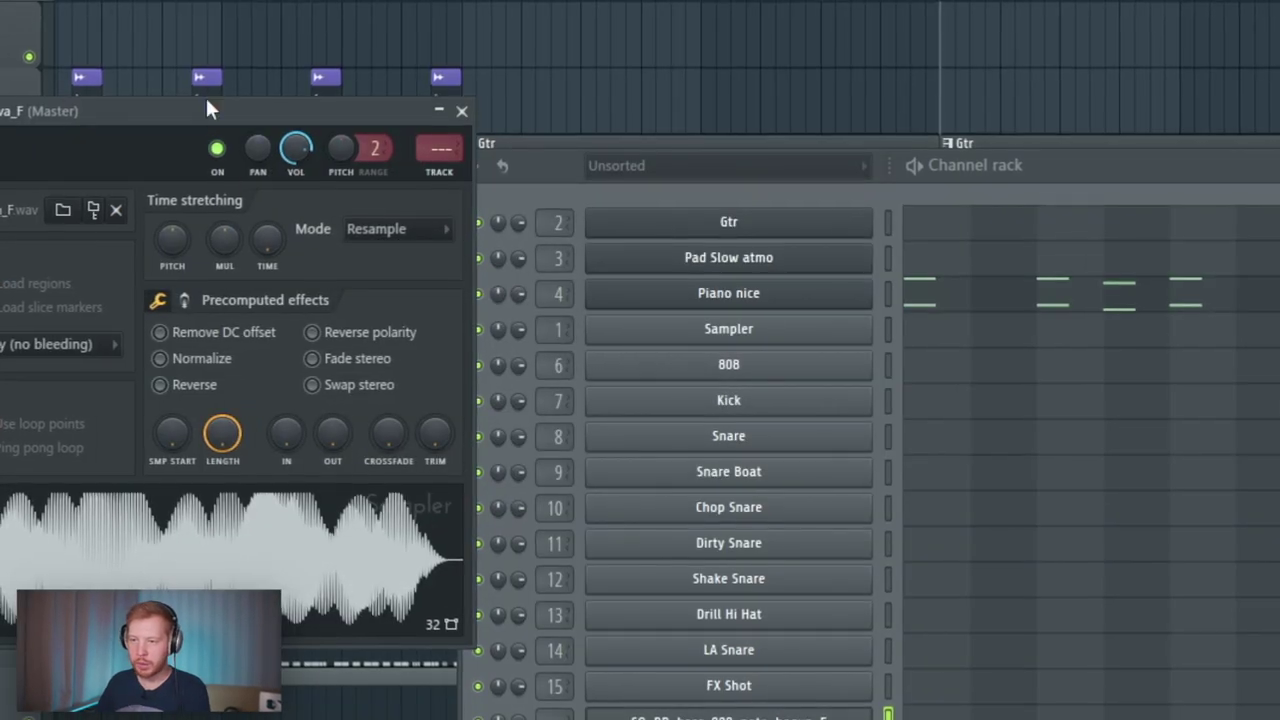
pyautogui.moveTo(207, 102); pyautogui.dragTo(719, 133)
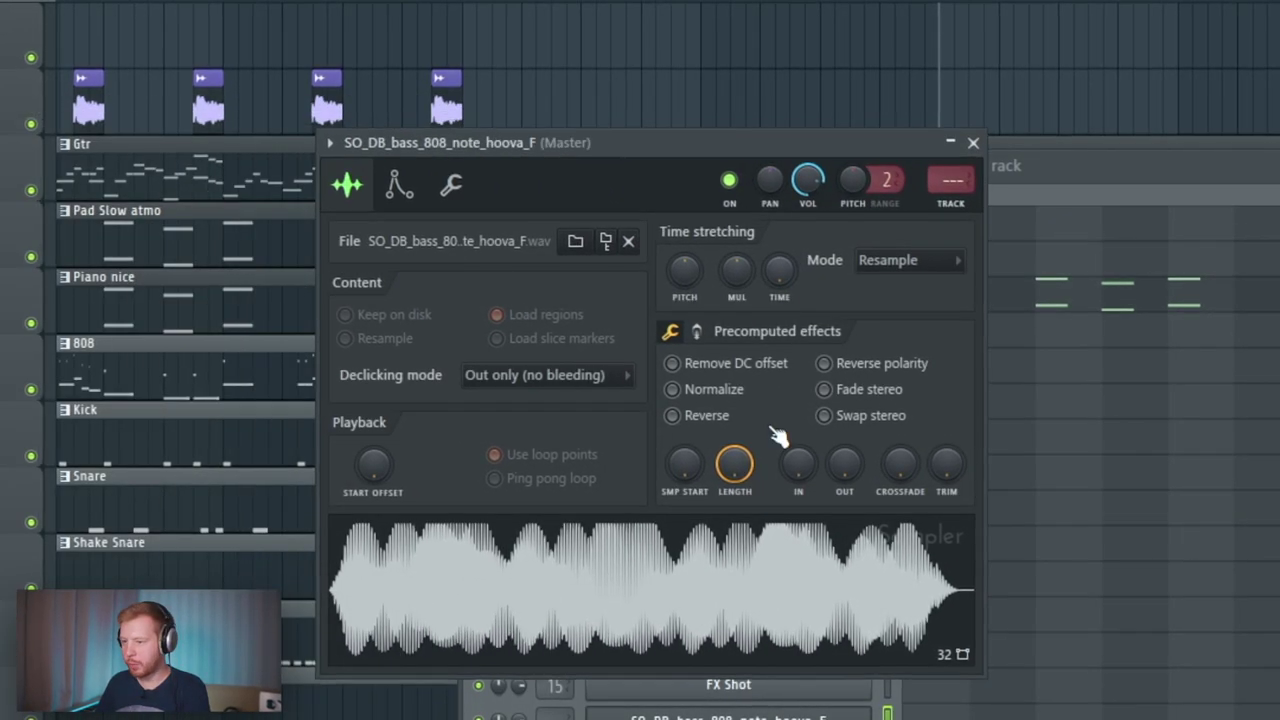
pyautogui.moveTo(900, 478); pyautogui.dragTo(900, 440)
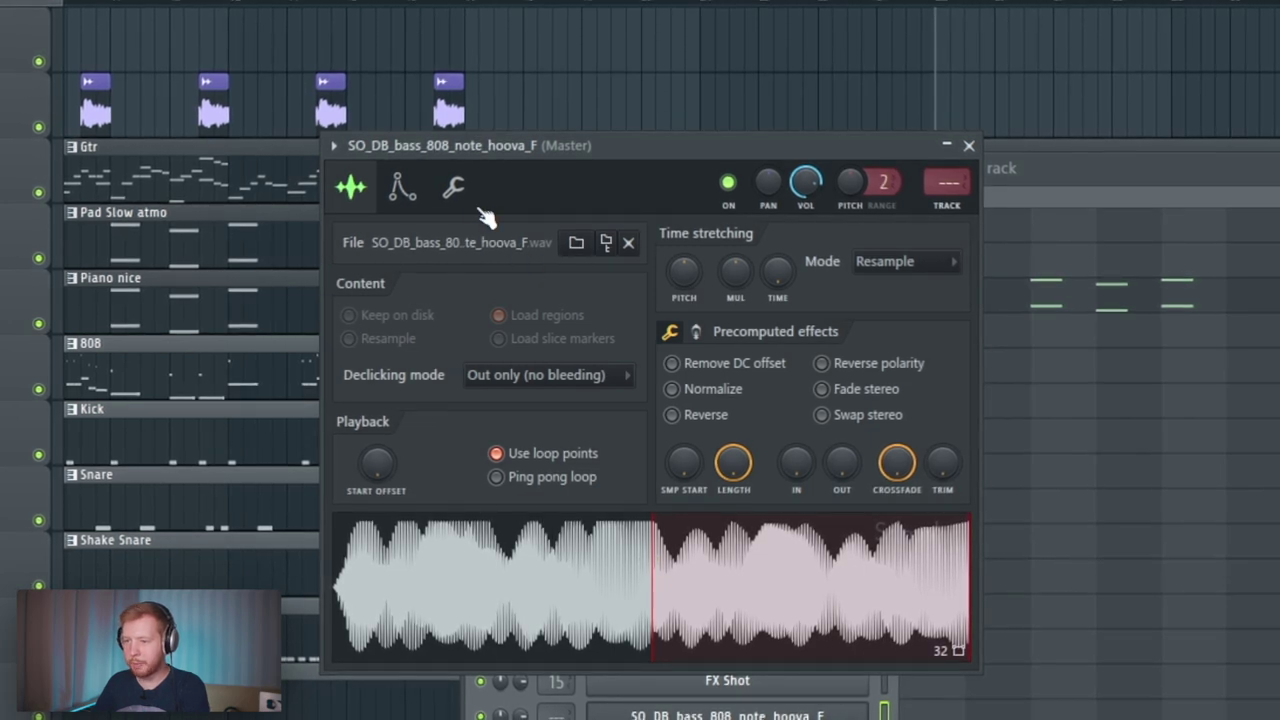
pyautogui.click(454, 188)
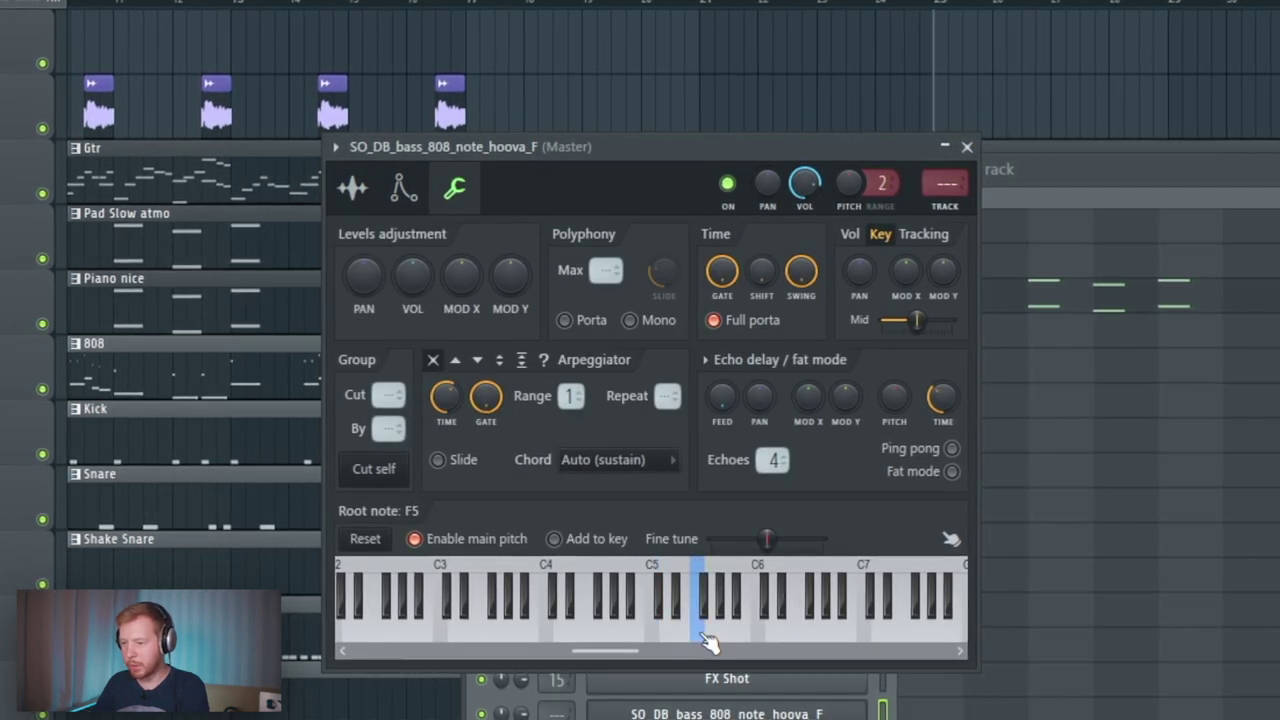
pyautogui.click(354, 189)
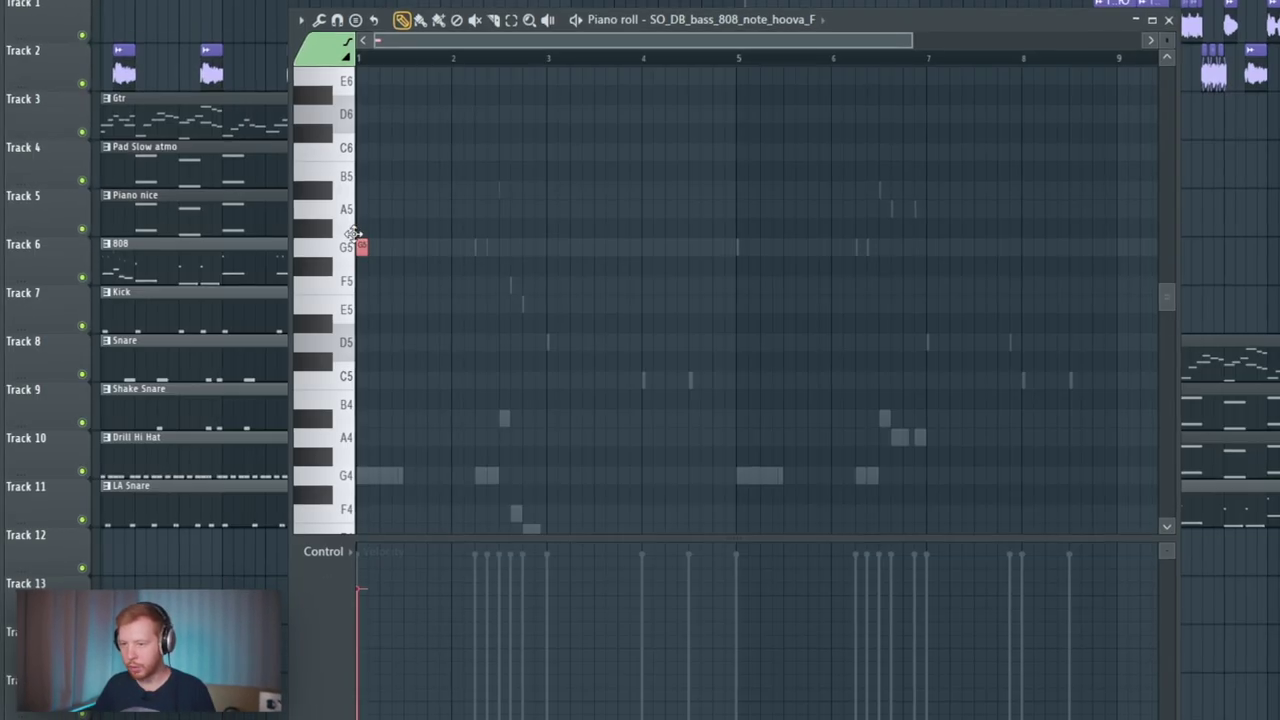
# Step: Start the bass line with G5 across bar 1, D5 for three quarters of bar 2, and F5 up to bar 3
pyautogui.moveTo(369, 248); pyautogui.dragTo(515, 303)
pyautogui.press('space')
pyautogui.rightClick(674, 351)
pyautogui.press('space')
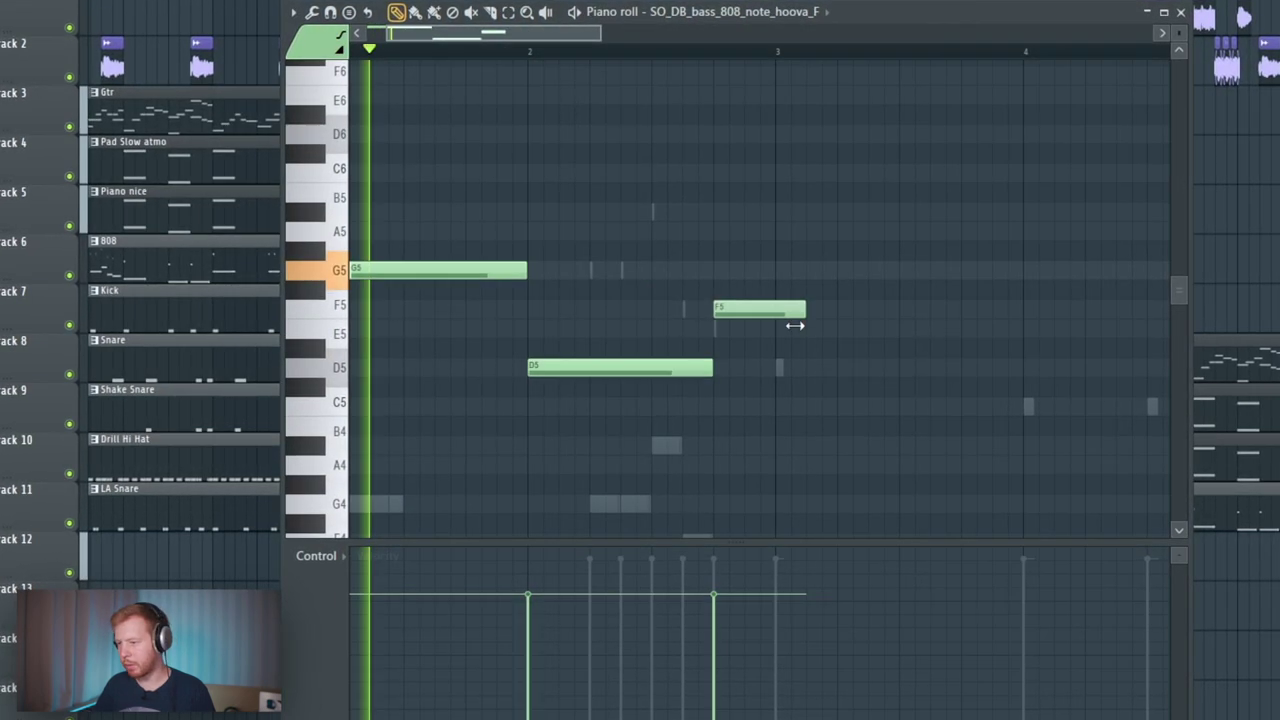
pyautogui.moveTo(794, 325); pyautogui.dragTo(766, 325)
# Step: Fill bar 3 of the bass line with a half-bar D5, followed by quarter-bar G5 and F5 notes
pyautogui.press('space')
pyautogui.click(849, 369)
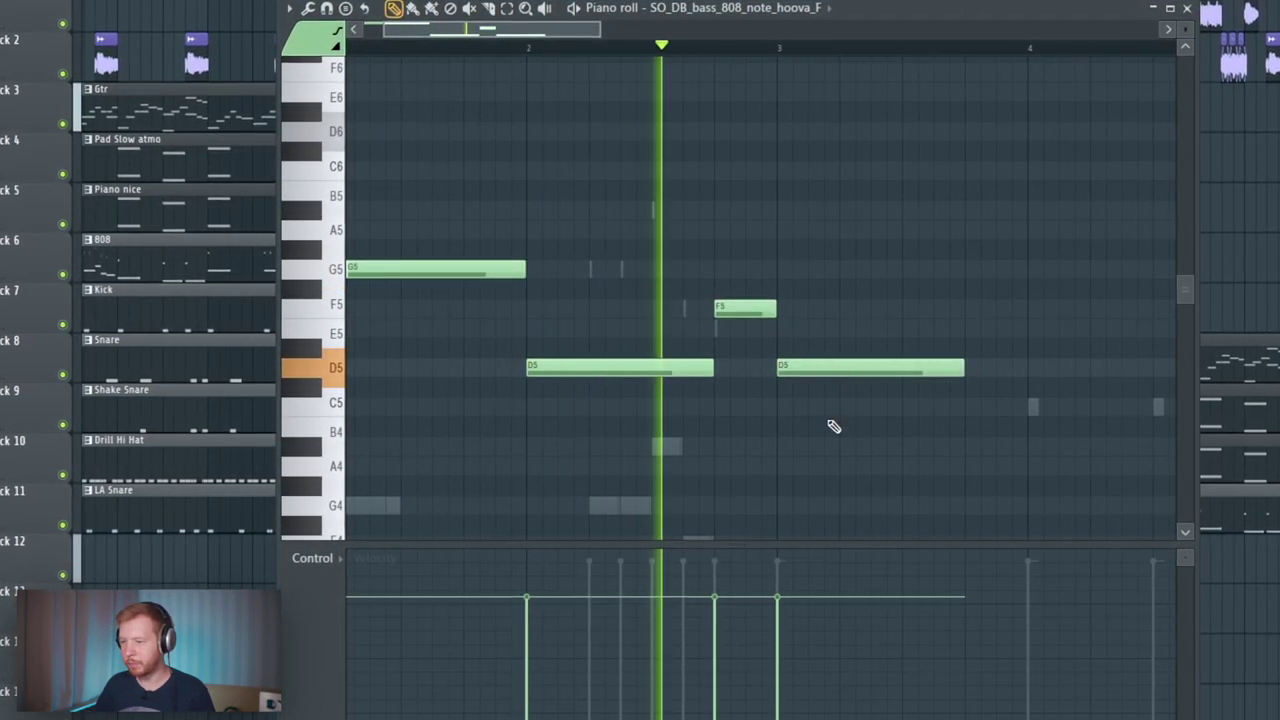
pyautogui.moveTo(964, 367); pyautogui.dragTo(906, 368)
pyautogui.press('space')
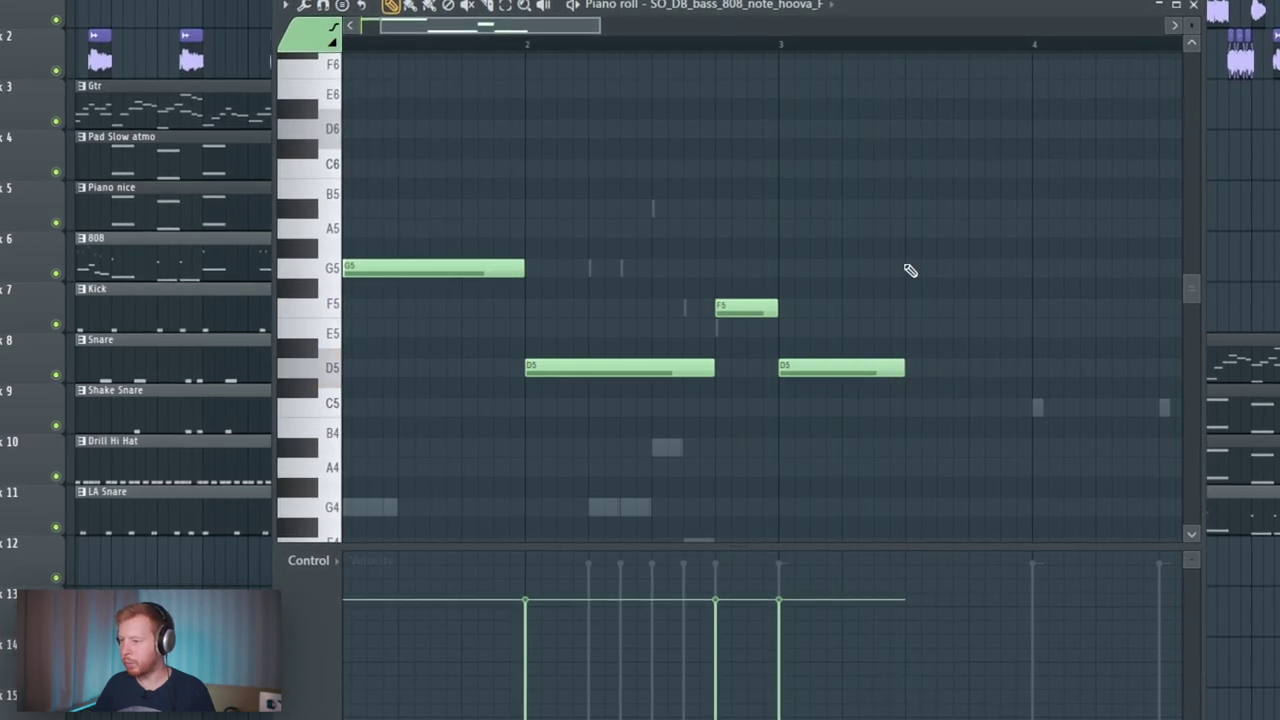
pyautogui.moveTo(951, 252); pyautogui.dragTo(986, 234)
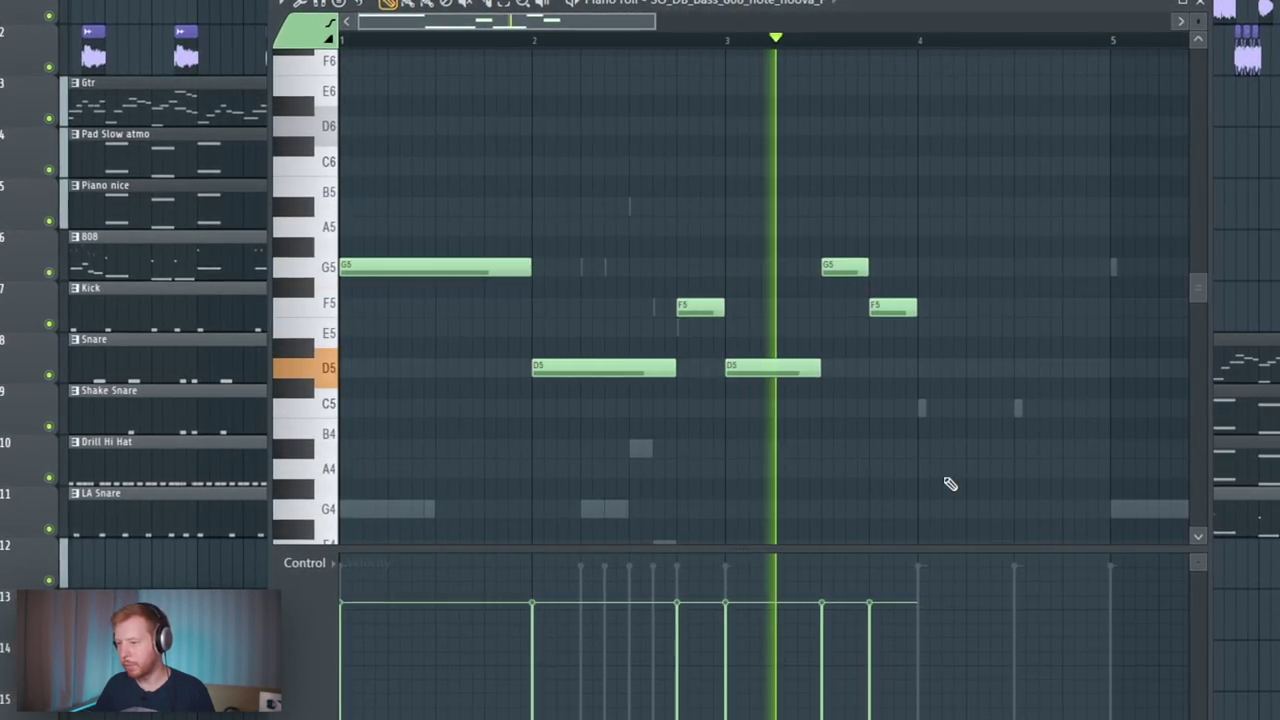
# Step: Fill bar 4 of the bass line with a three-quarter-bar C5 and short A#5 and A5 notes up to bar 5
pyautogui.press('space')
pyautogui.click(947, 405)
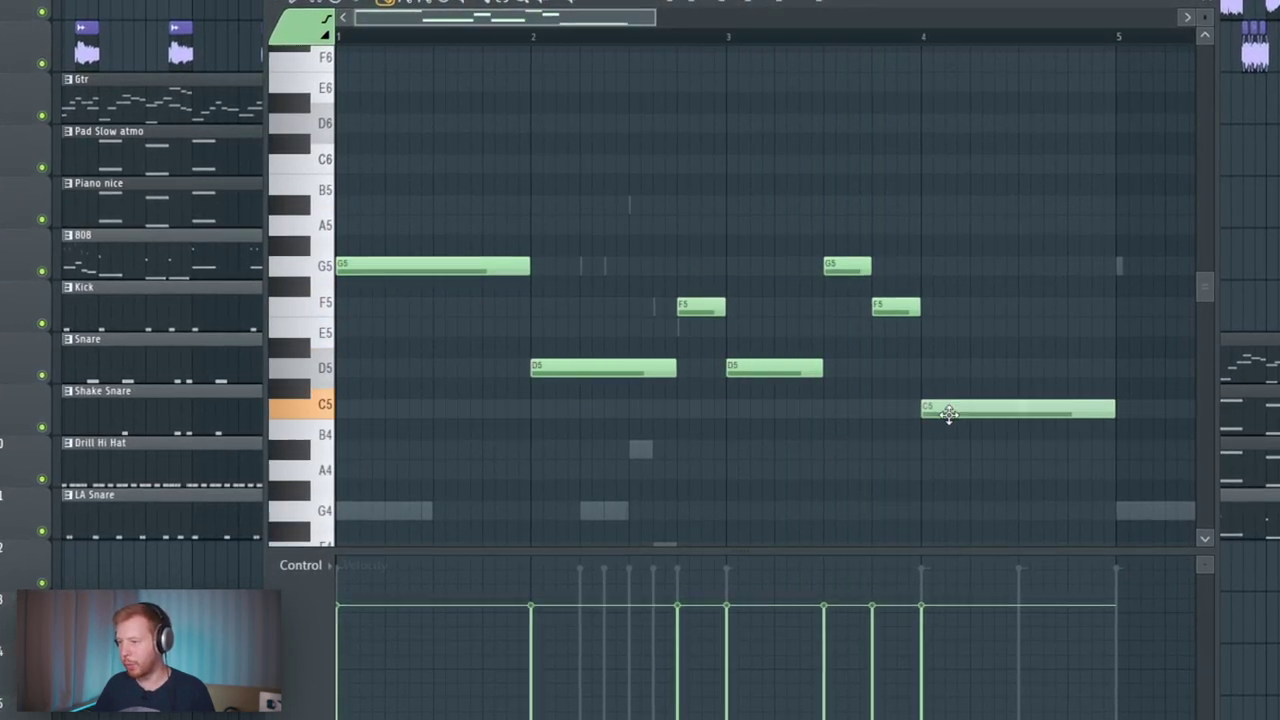
pyautogui.click(935, 38)
pyautogui.press('space')
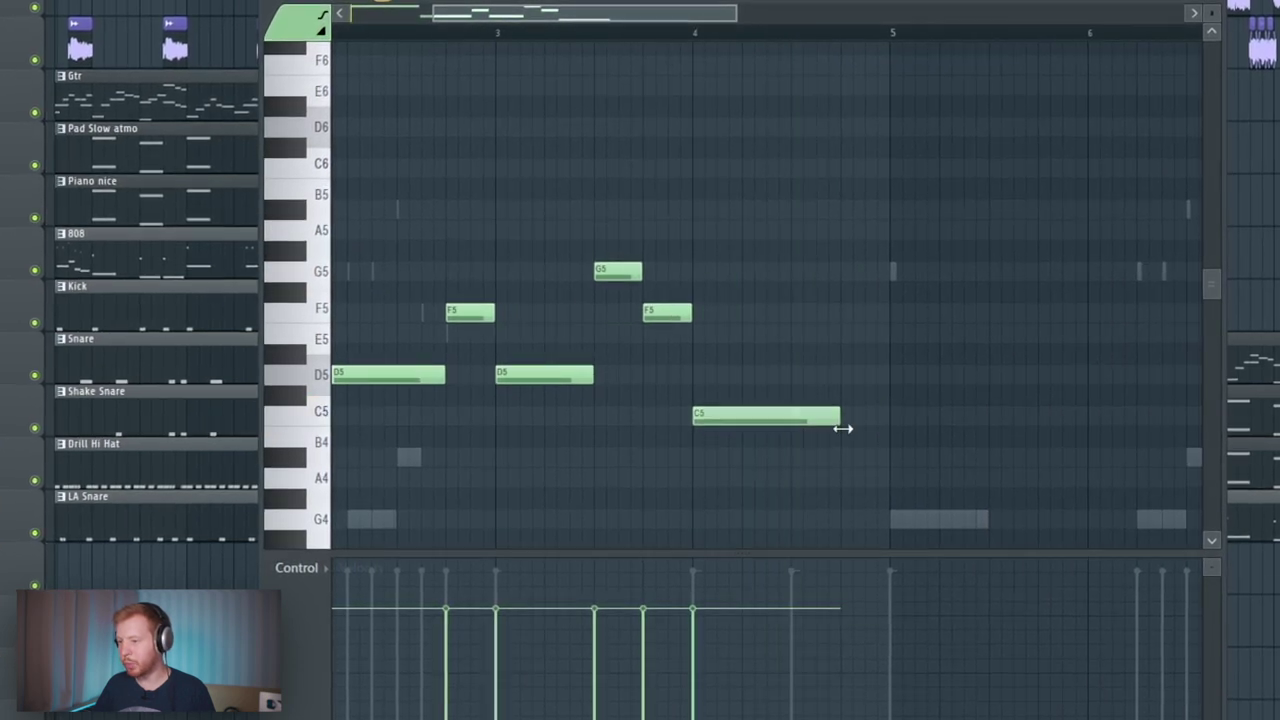
pyautogui.click(874, 232)
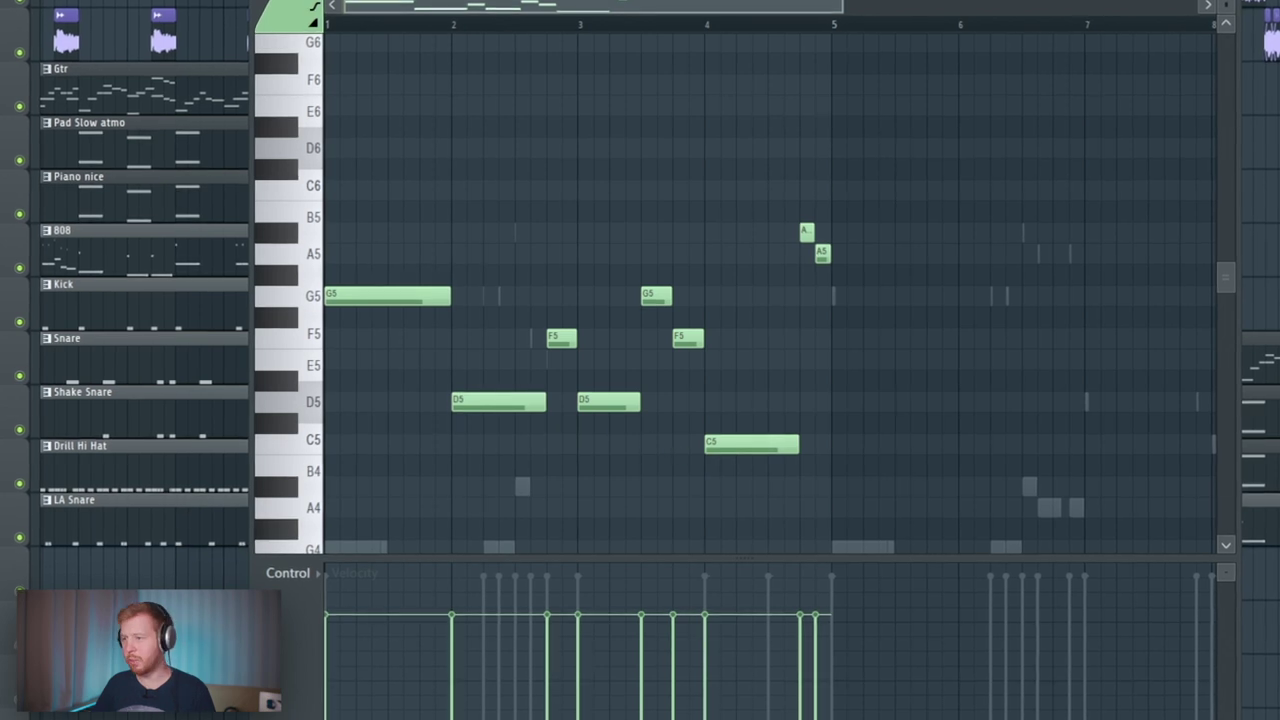
# Step: Place the bass pattern, named BAss, on track 12 from bar 25 to bar 33
pyautogui.press('F6')
pyautogui.click(640, 540)
pyautogui.click(362, 102)
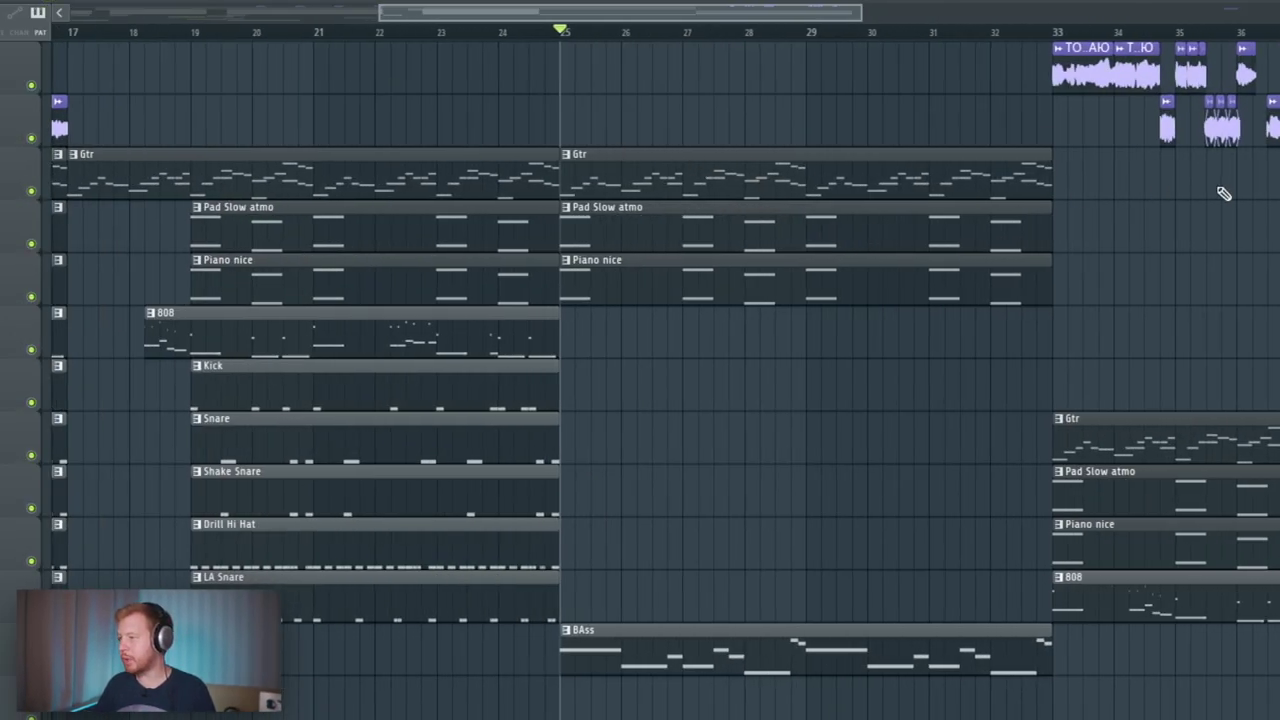
# Step: Copy the two-slice vocal phrase to a quarter into bar 25 and repeat it every bar up to bar 33
pyautogui.scroll(3, 1224, 193)
pyautogui.moveTo(1181, 215); pyautogui.dragTo(663, 226)
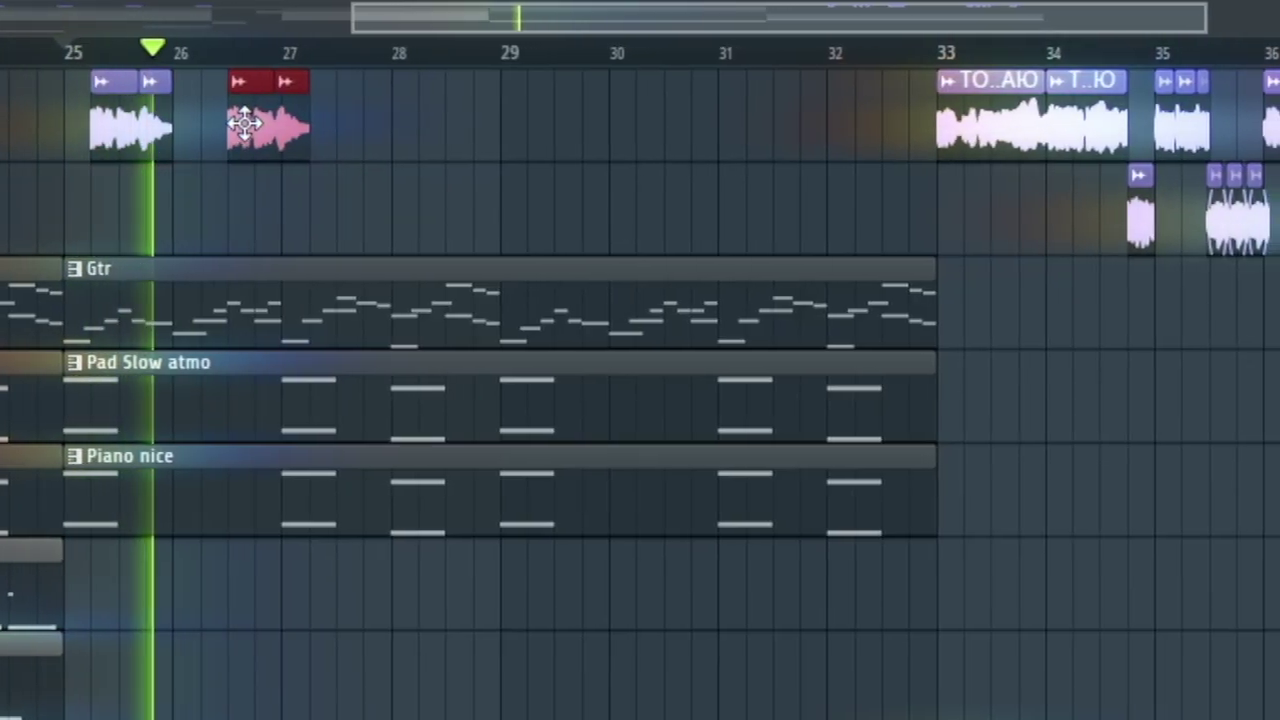
pyautogui.hotkey('ctrl', 'b')
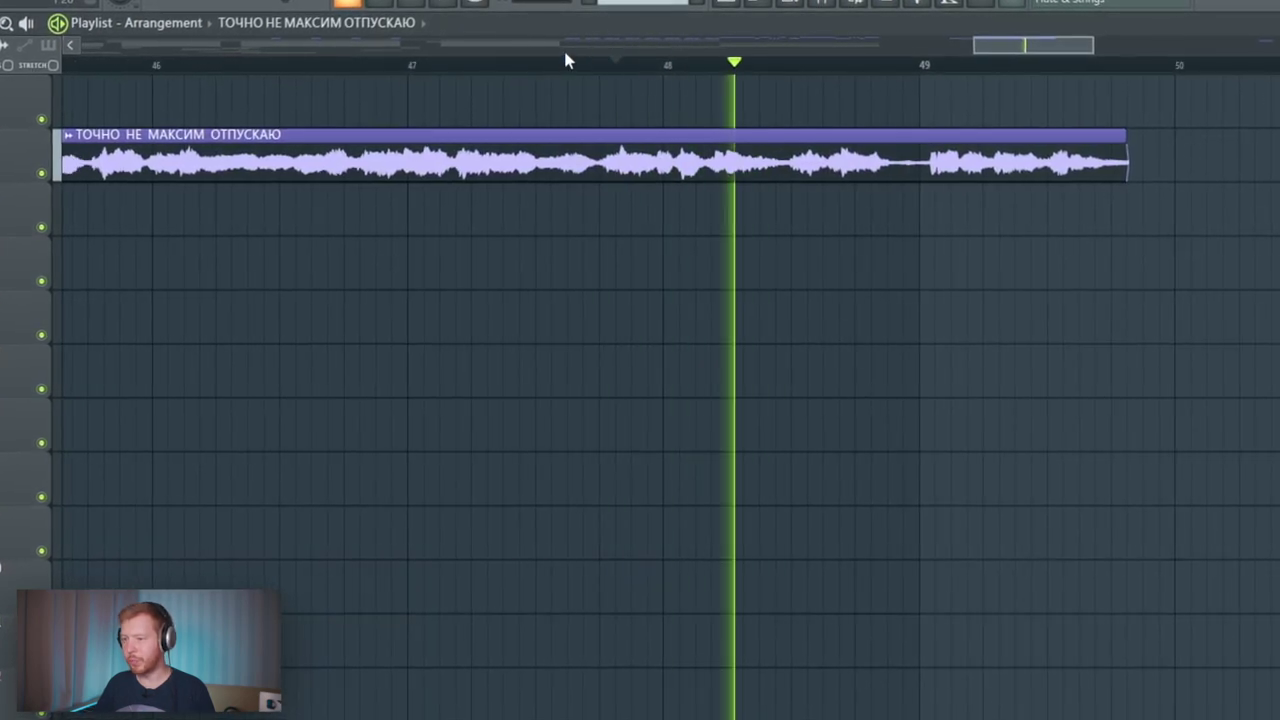
# Step: Cut three short vocal slices from the original recording near bar 48 and move them to bar 32 on track 1
pyautogui.press('space')
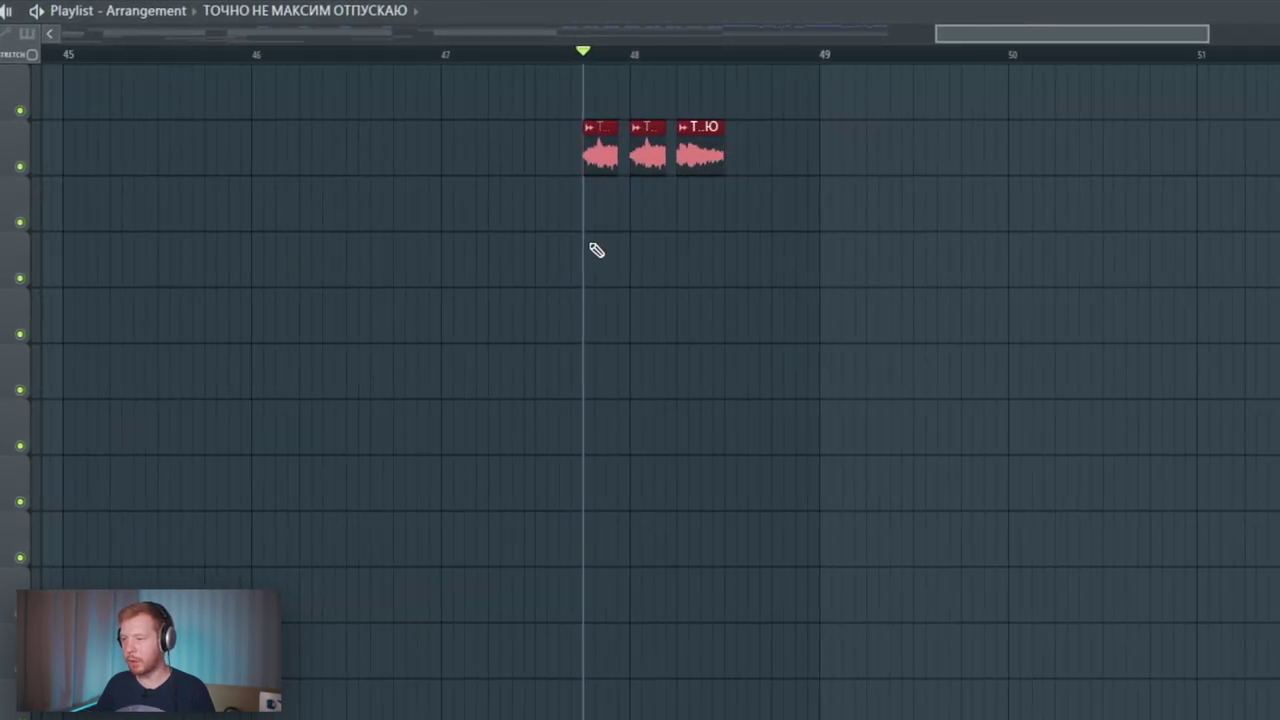
pyautogui.scroll(-2, 630, 258)
pyautogui.moveTo(630, 258); pyautogui.dragTo(1120, 357)
pyautogui.scroll(-3, 1120, 357)
pyautogui.moveTo(1088, 155); pyautogui.dragTo(335, 166)
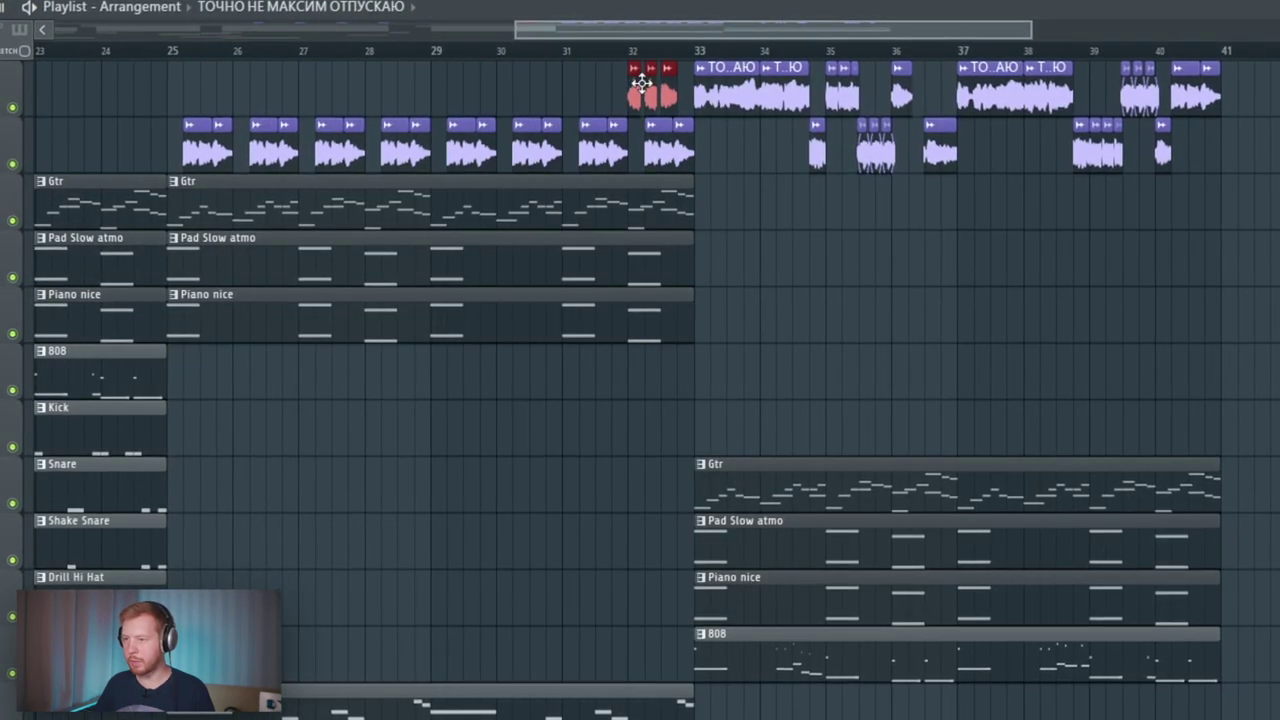
# Step: Remove the overlapping vocal phrase from bar 32 on track 2 and play the passage leading into bar 33
pyautogui.press('space')
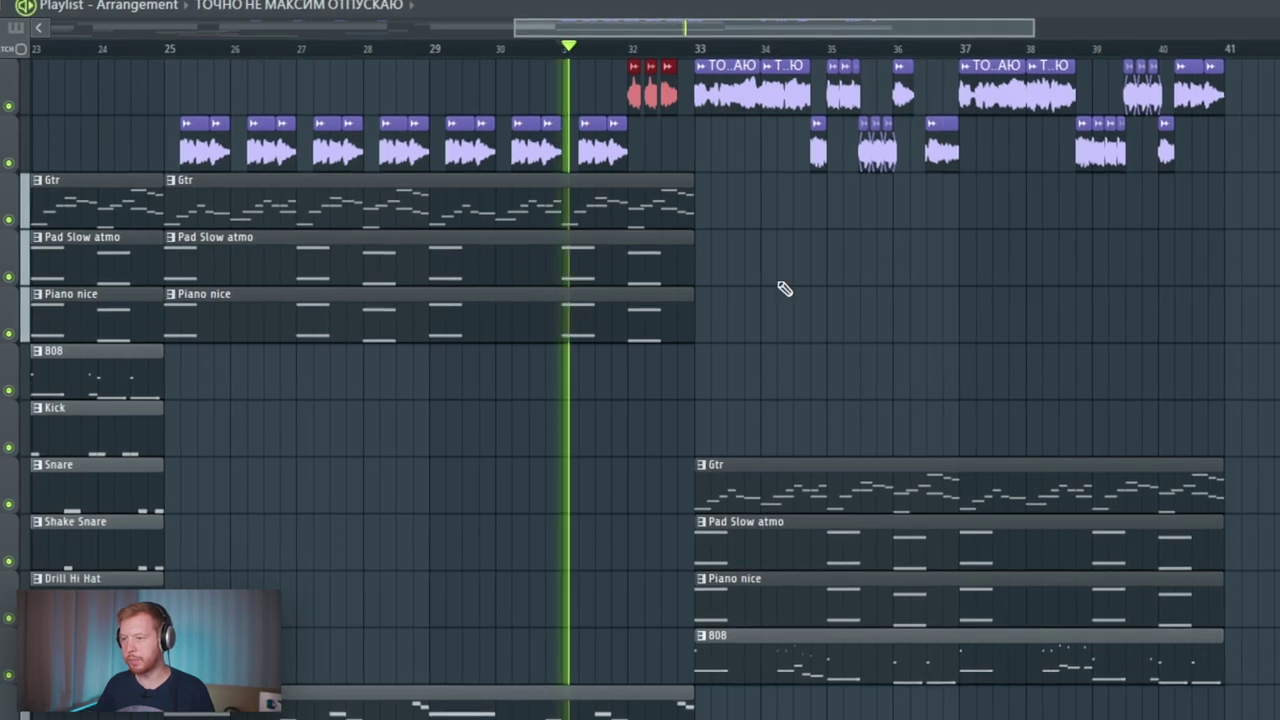
pyautogui.keyDown('ctrl'); pyautogui.click(822, 286); pyautogui.keyUp('ctrl')
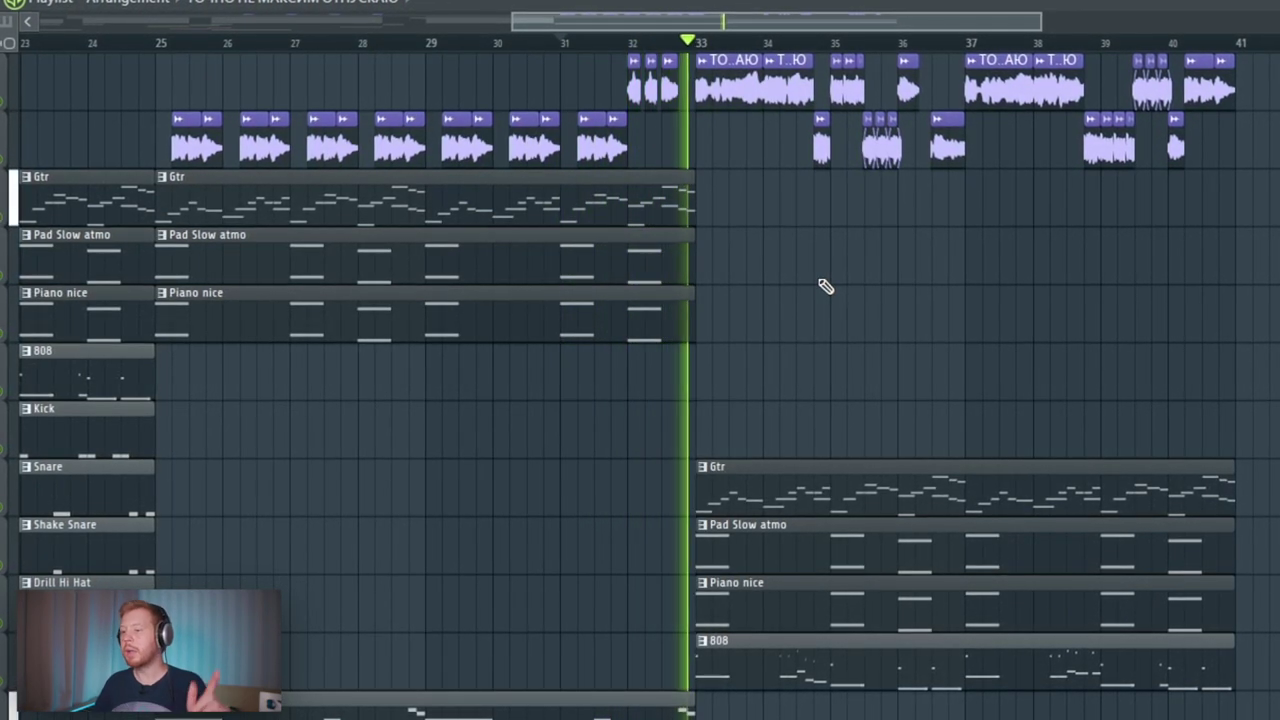
pyautogui.press('space')
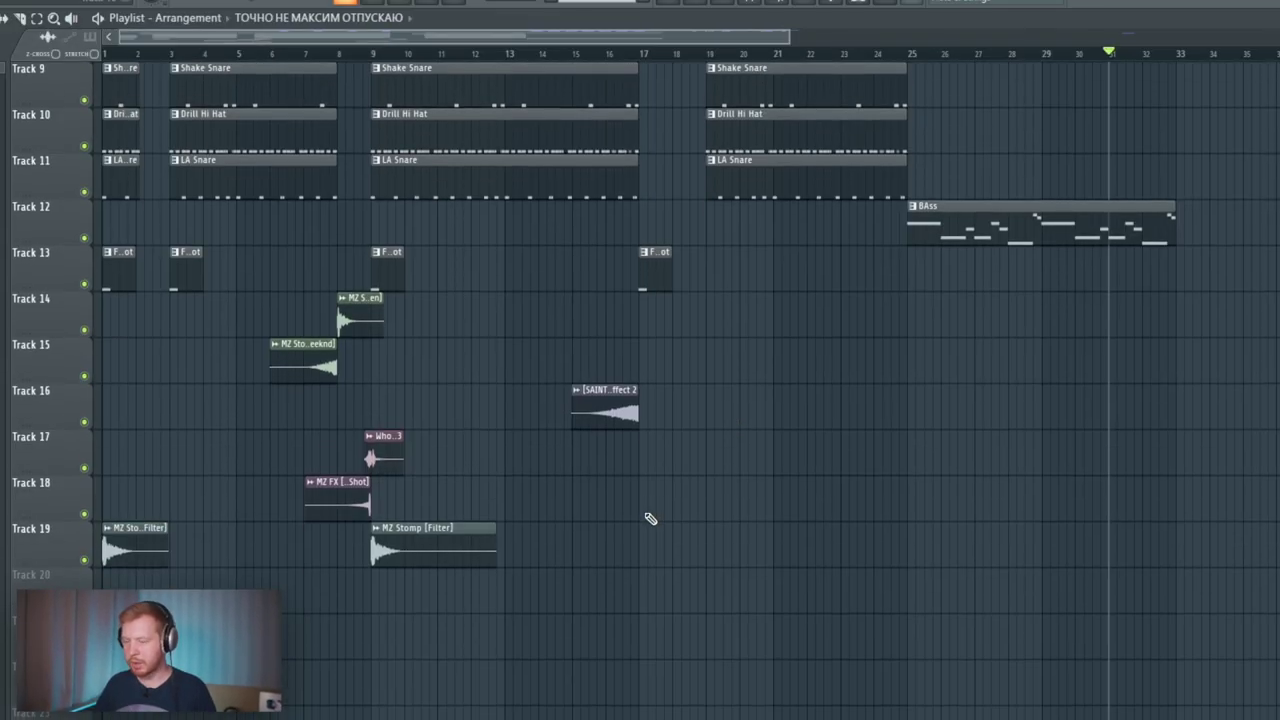
# Step: Add FX Shot at bar 19 and MZ Stomp [Weeknd] clips ending at bars 19 and 25, and bring melody and drums in from bar 35
pyautogui.scroll(5, 645, 505)
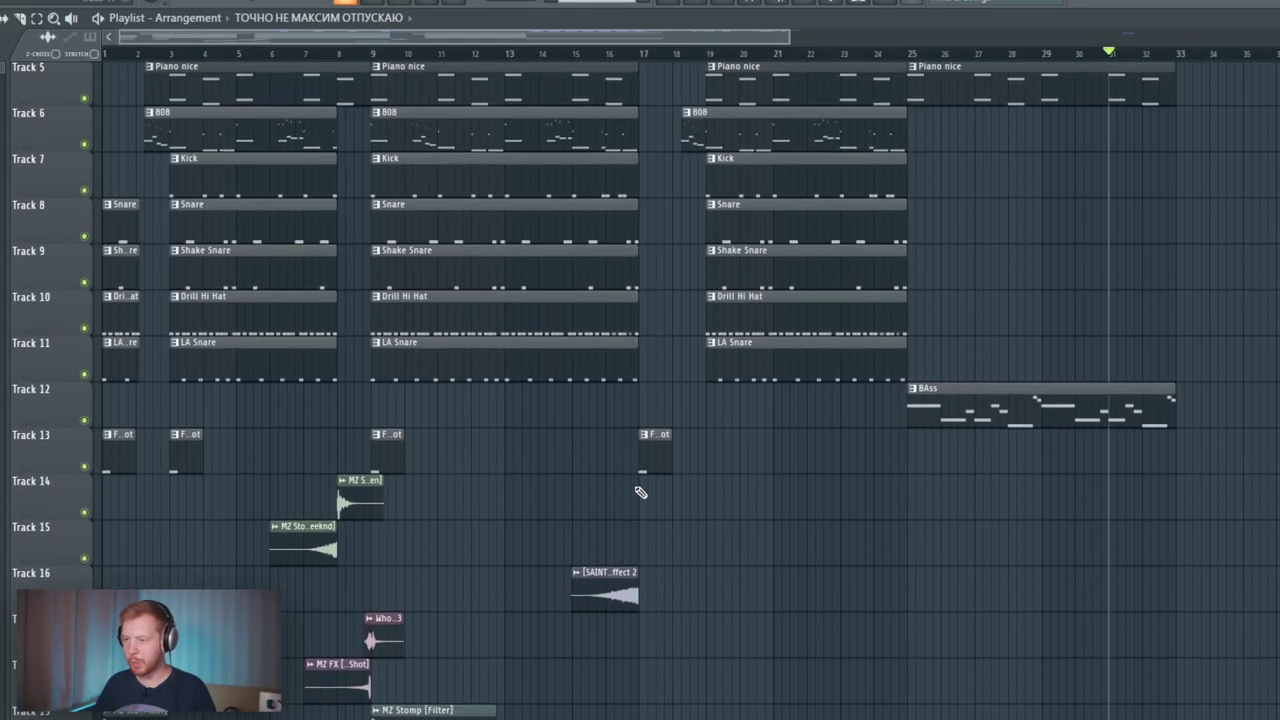
pyautogui.scroll(-2, 650, 330)
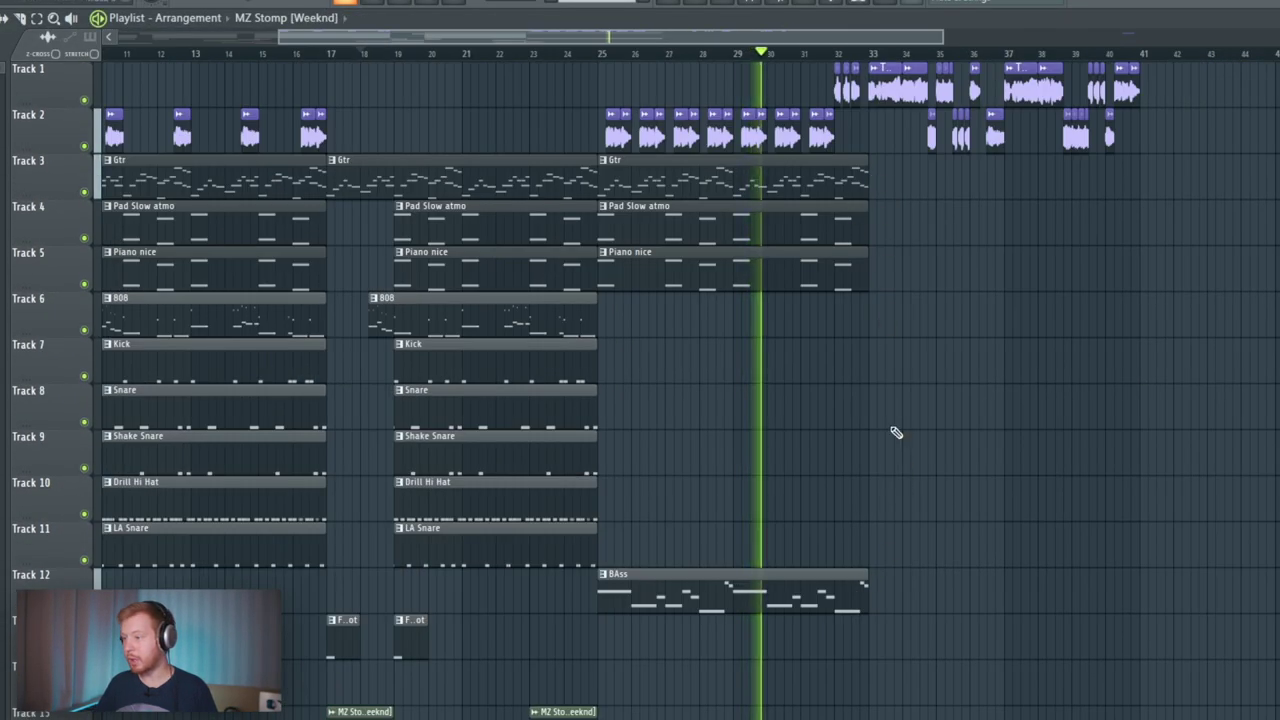
pyautogui.scroll(-2, 862, 494)
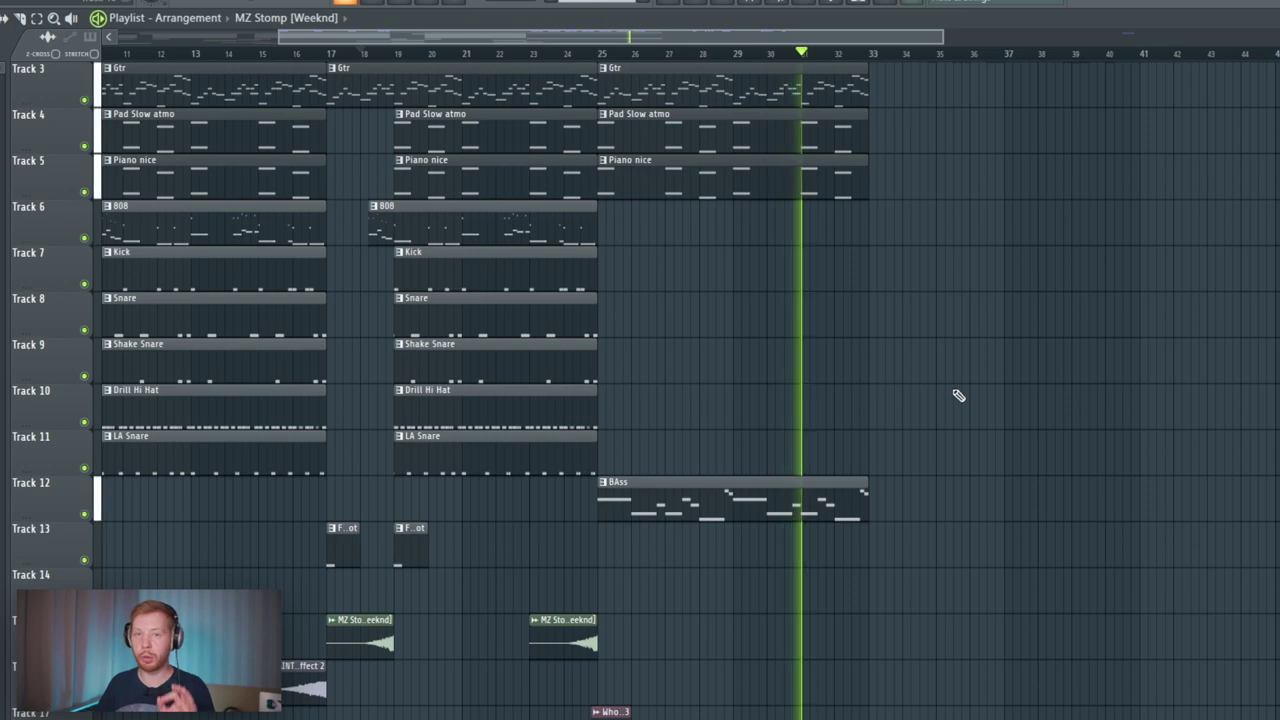
pyautogui.scroll(2, 911, 539)
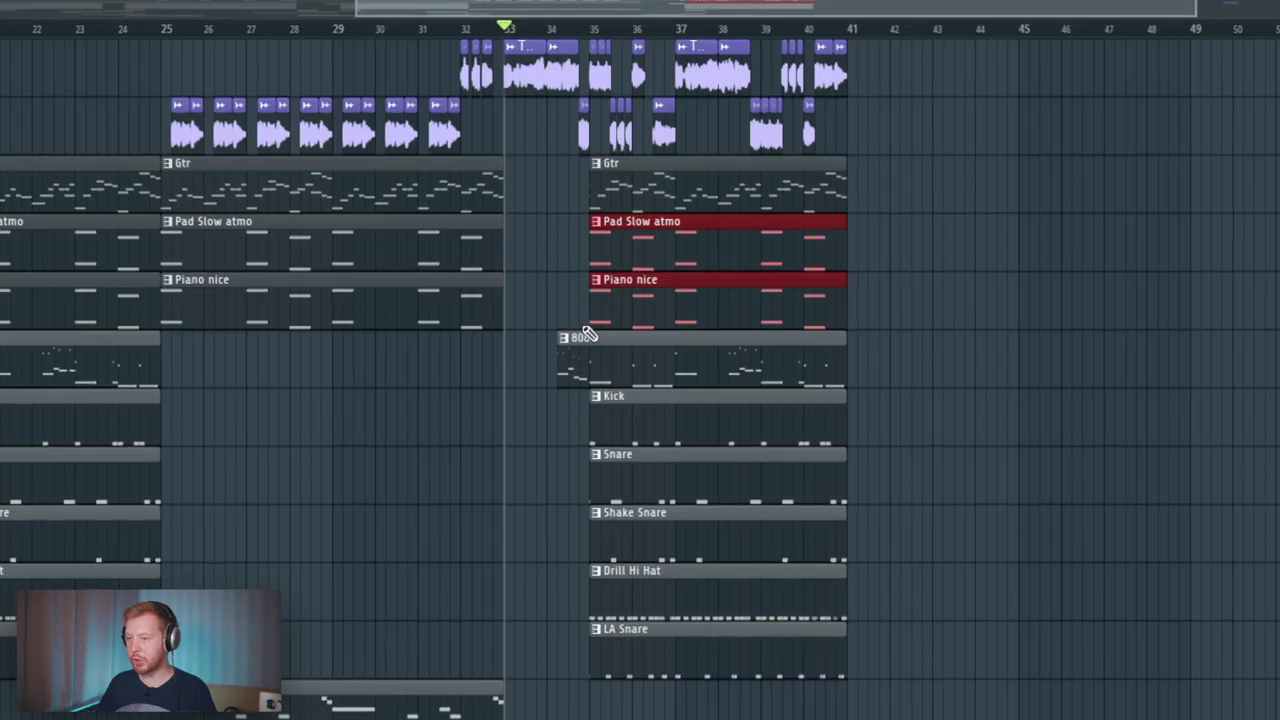
# Step: Extend the Pad Slow atmo and Piano nice clips back to bar 33 and make the Piano nice clip a unique pattern
pyautogui.moveTo(590, 325); pyautogui.dragTo(497, 322)
pyautogui.keyDown('ctrl'); pyautogui.click(488, 404); pyautogui.keyUp('ctrl')
pyautogui.click(510, 222)
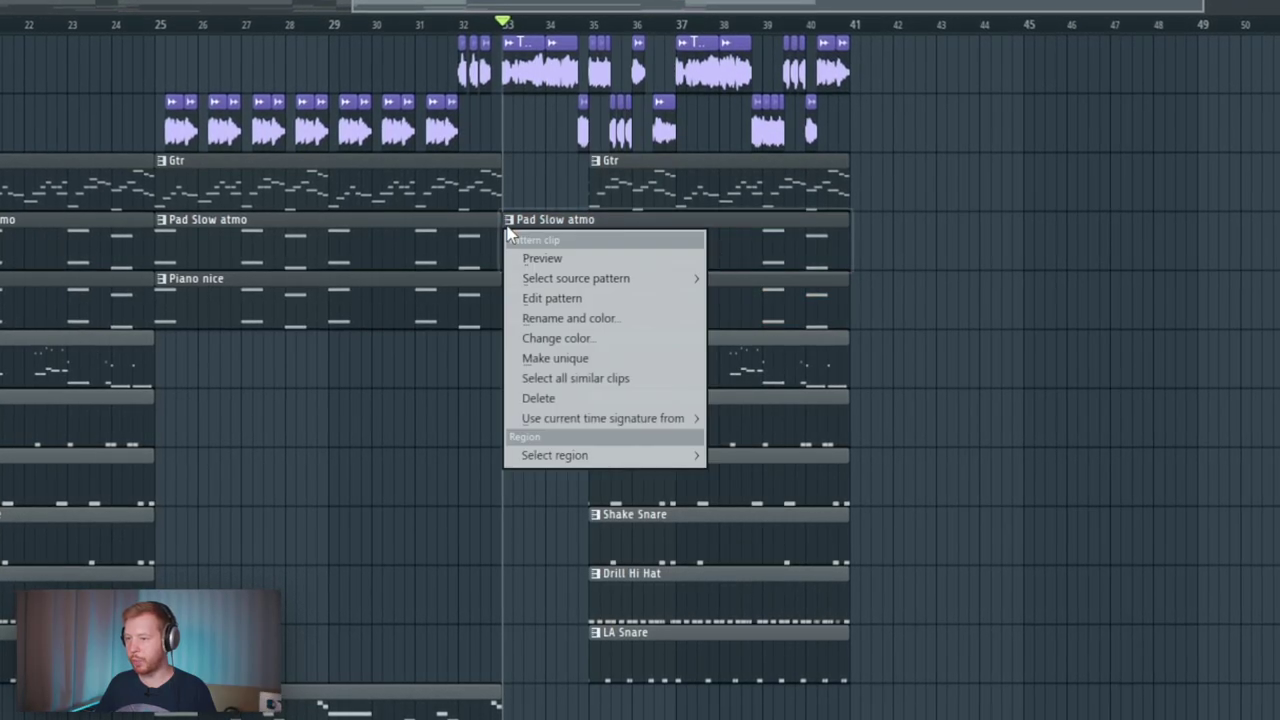
pyautogui.click(555, 357)
pyautogui.click(508, 279)
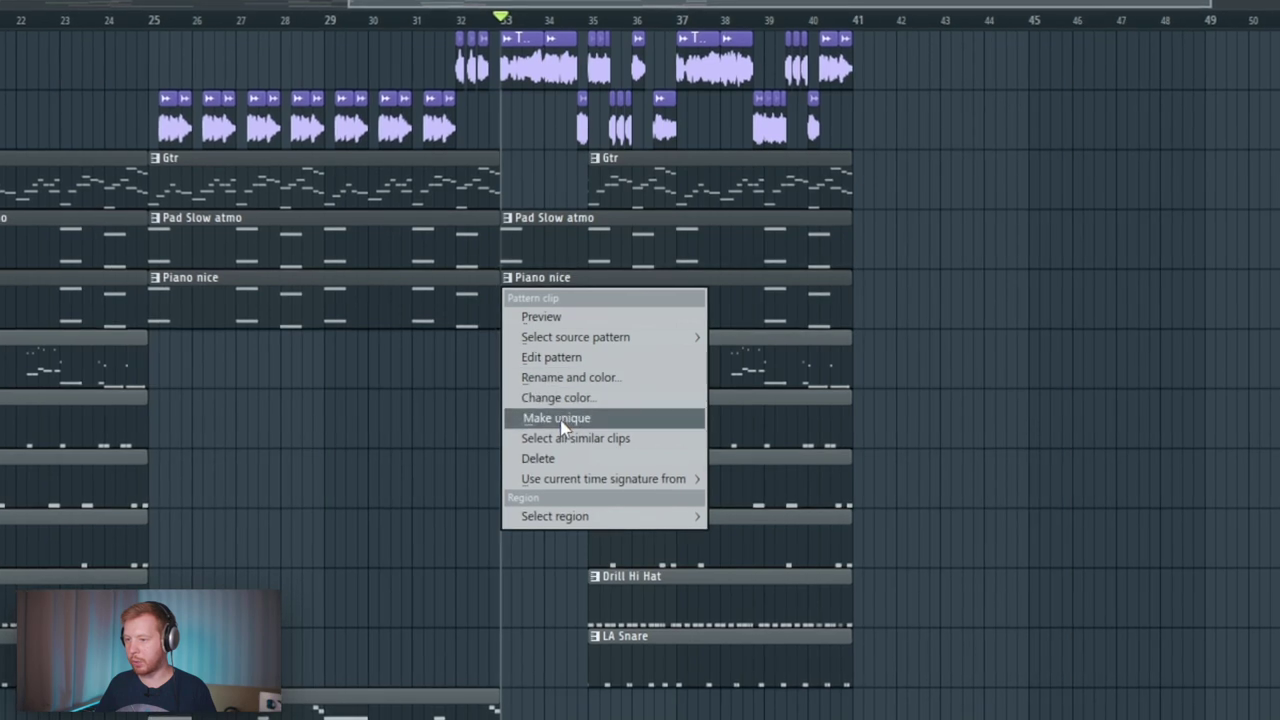
pyautogui.click(559, 423)
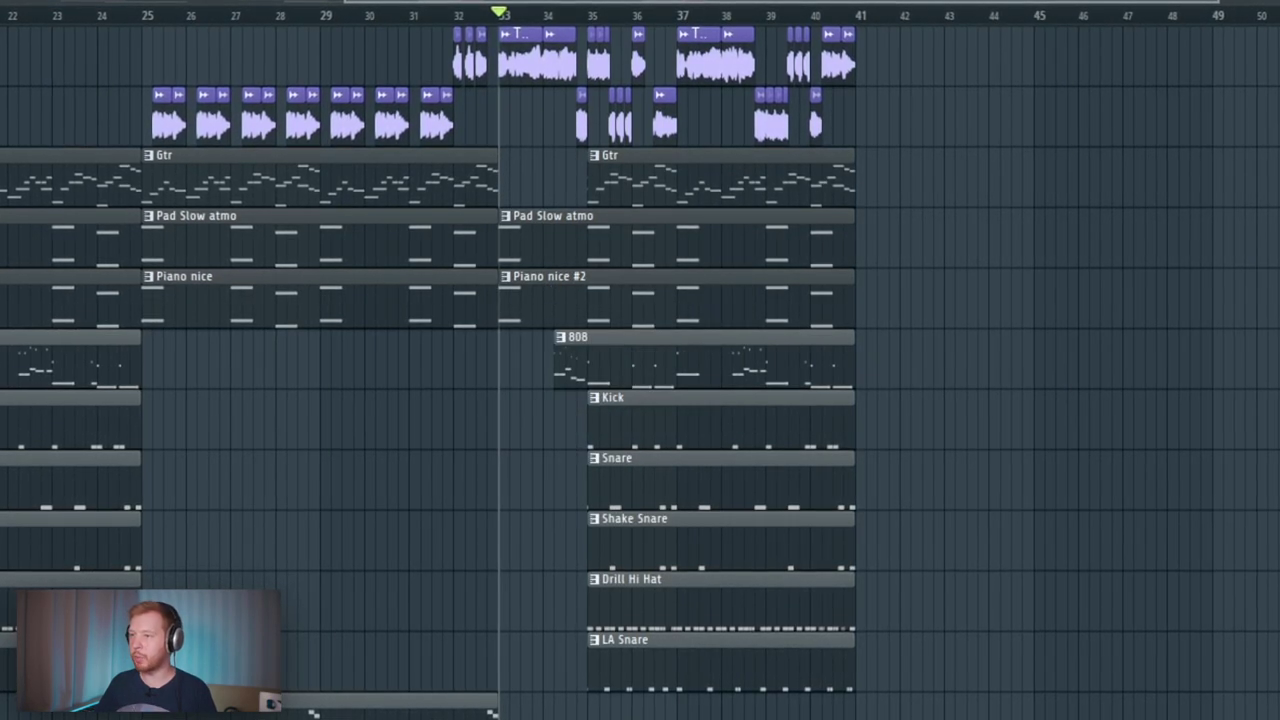
# Step: Rework the Piano nice #2 notes into sustained chords, using D5, G5 and D6 in bar 1 and F5, A#5 and F6 in bar 2
pyautogui.press('F6')
pyautogui.click(735, 300)
pyautogui.moveTo(327, 380); pyautogui.dragTo(327, 329)
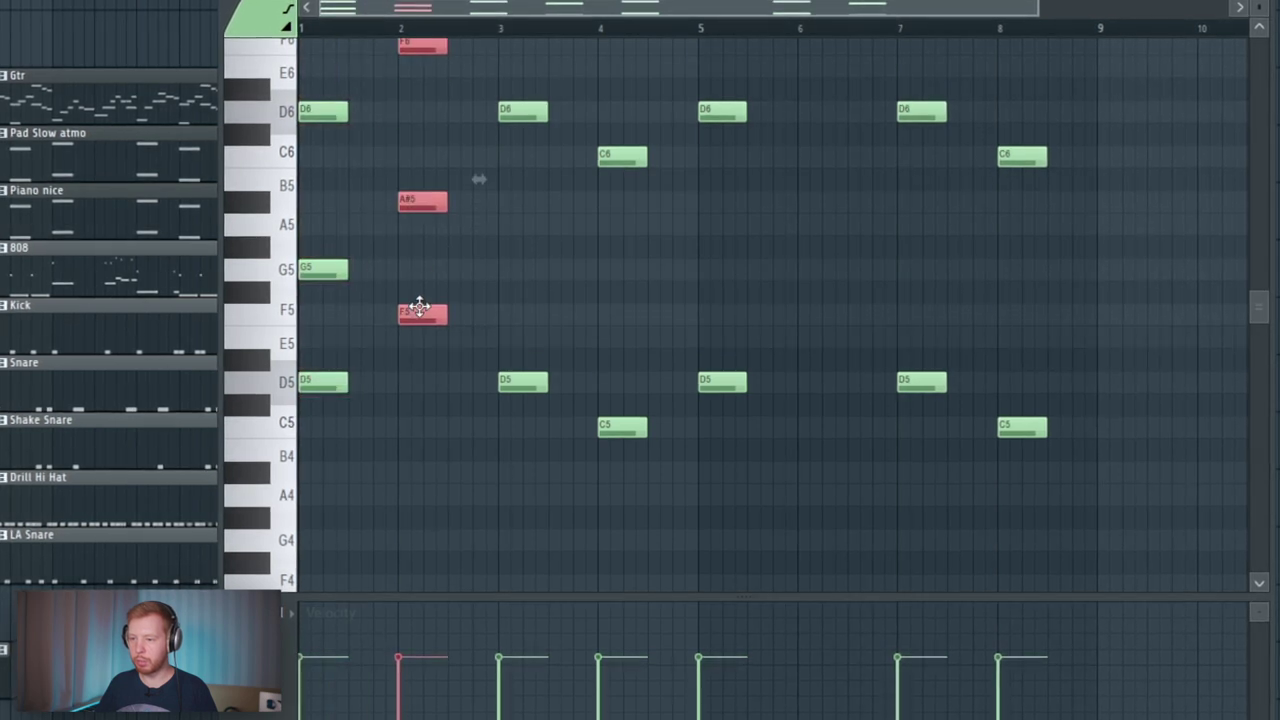
pyautogui.scroll(4, 490, 440)
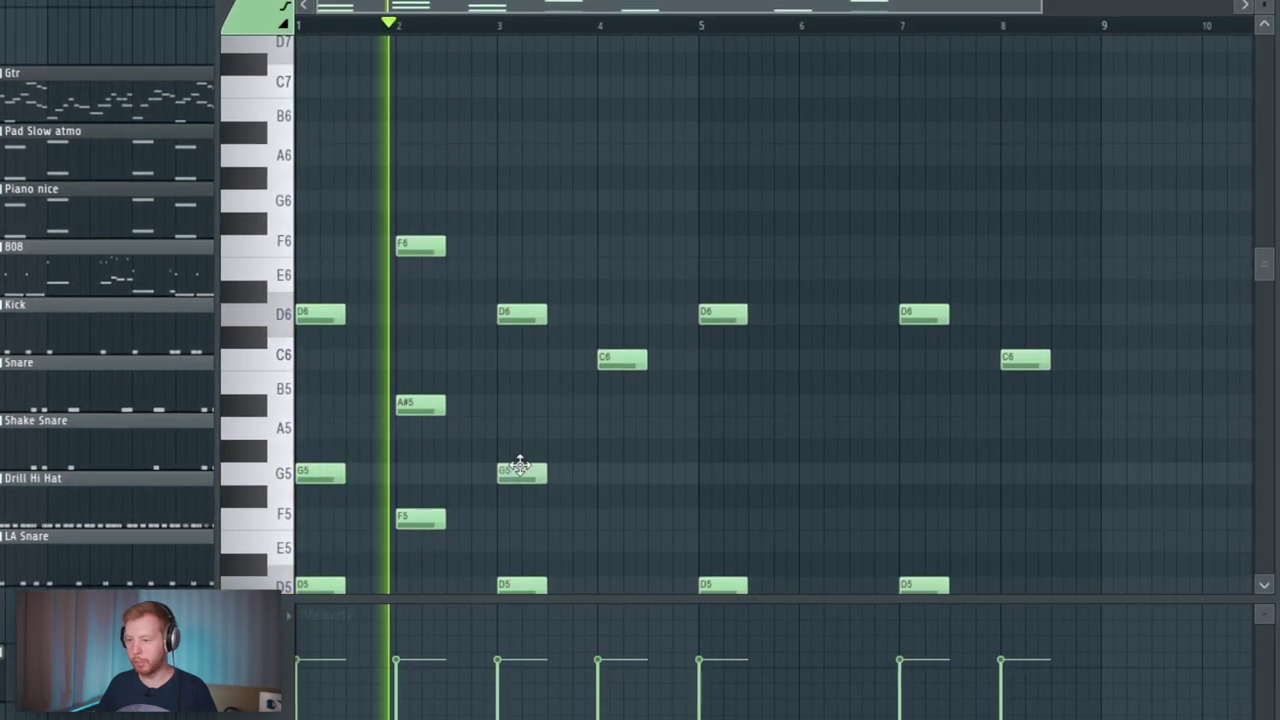
pyautogui.moveTo(519, 465)
pyautogui.mouseDown()
pyautogui.moveTo(517, 425)
pyautogui.moveTo(483, 448)
pyautogui.moveTo(480, 289)
pyautogui.mouseUp()
pyautogui.scroll(-4, 491, 295)
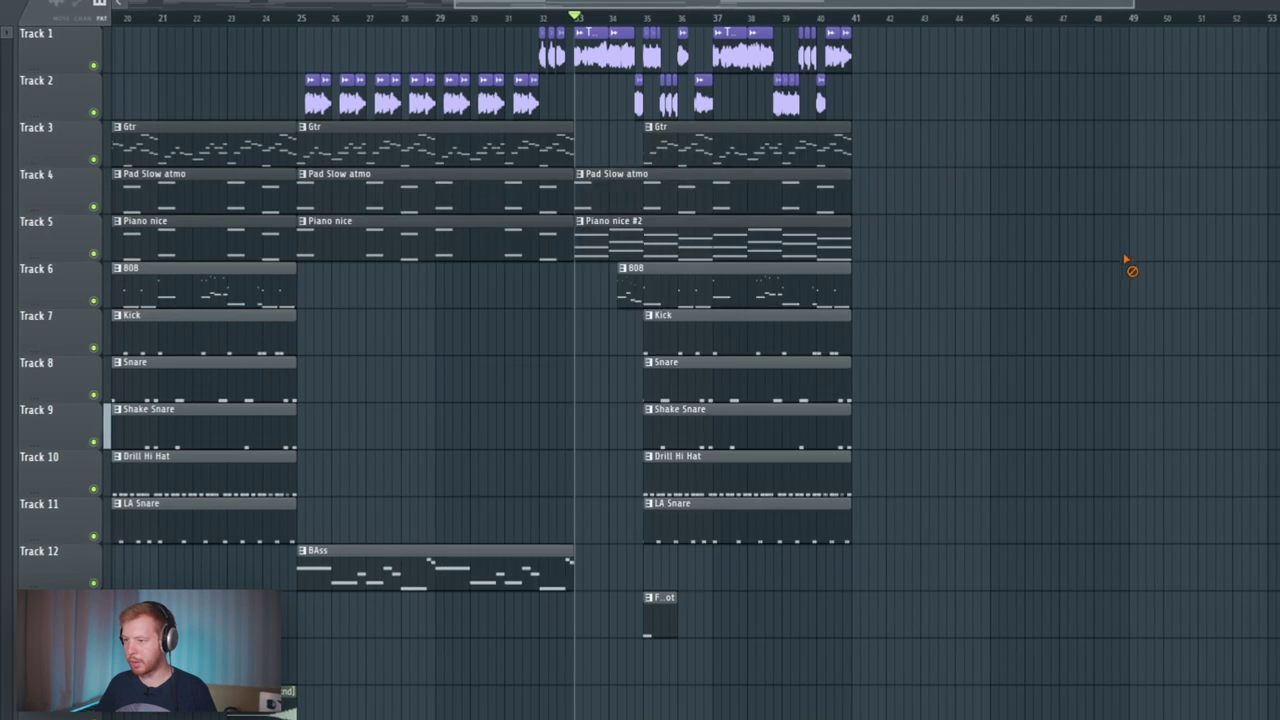
# Step: Make the Pad Slow atmo clip at bar 33 unique with the same sustained chords as the piano, and audition from bar 32
pyautogui.rightClick(578, 184)
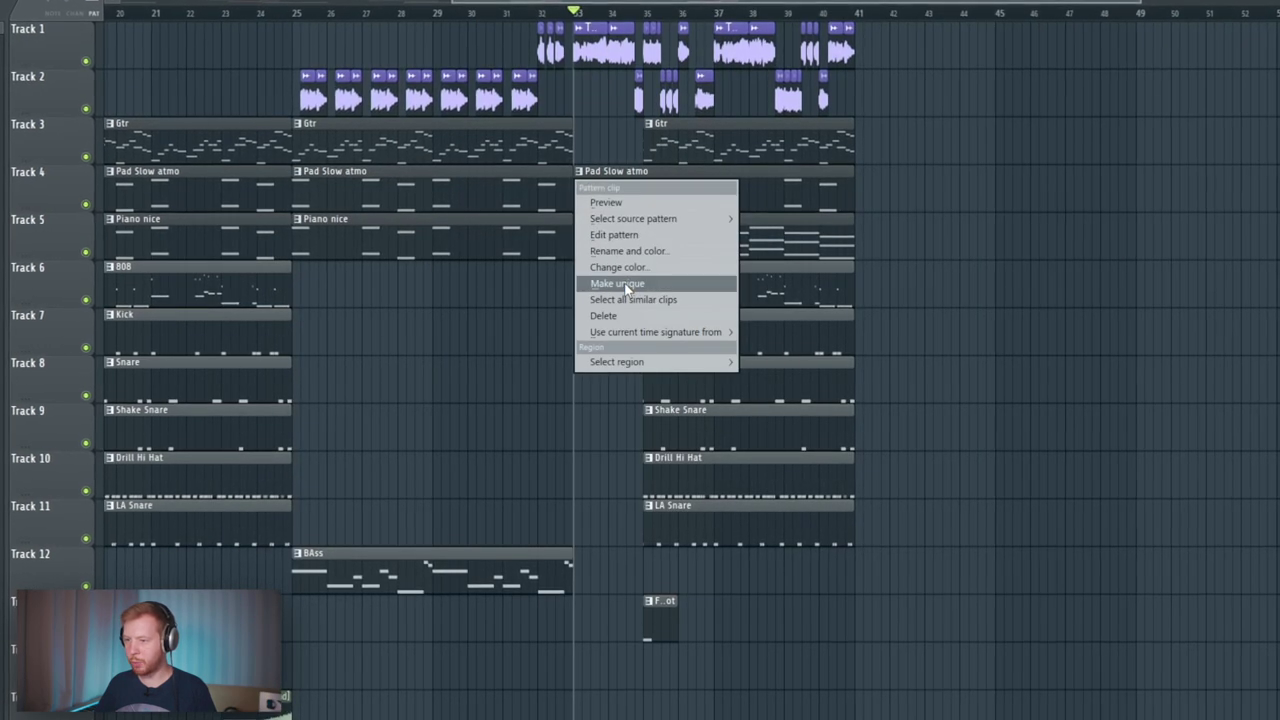
pyautogui.click(625, 287)
pyautogui.doubleClick(646, 181)
pyautogui.click(786, 200)
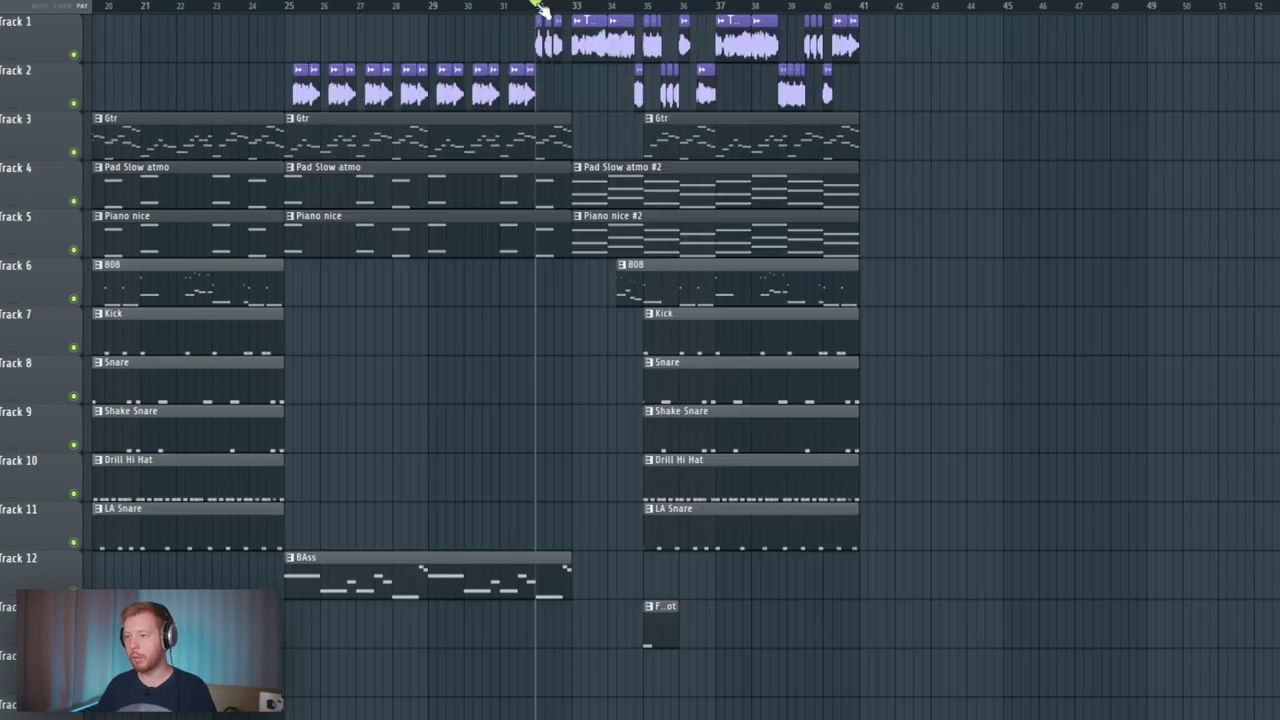
pyautogui.press('space')
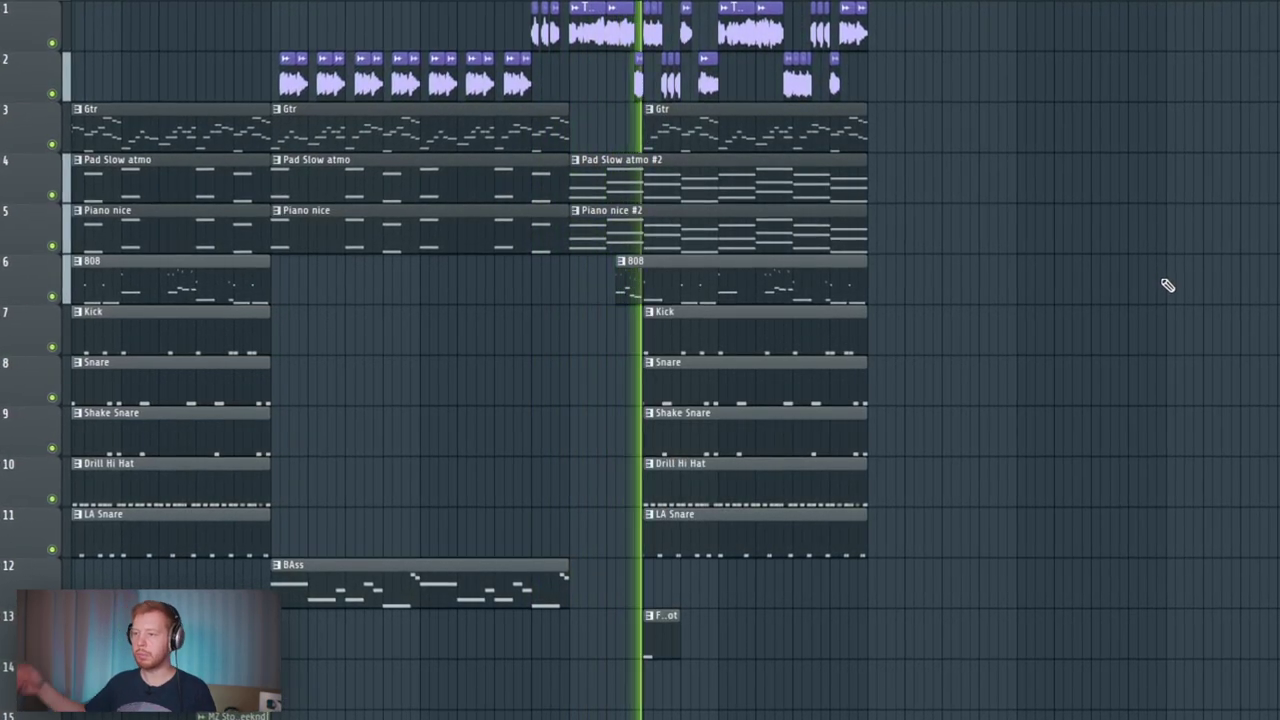
pyautogui.press('space')
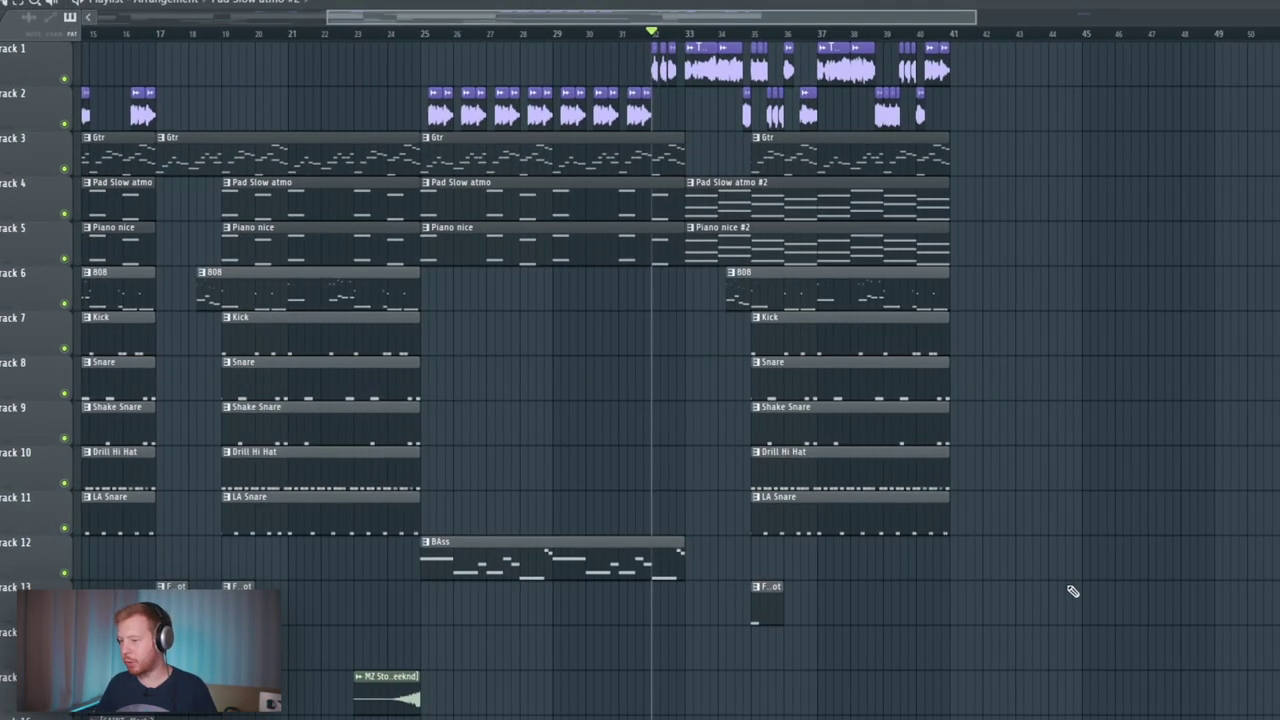
# Step: Duplicate the section from bar 33 to bar 41 and start its guitar, 808, drums and FX Shot at bar 41
pyautogui.moveTo(1100, 623)
pyautogui.mouseDown()
pyautogui.moveTo(751, 40)
pyautogui.moveTo(703, 42)
pyautogui.mouseUp()
pyautogui.moveTo(733, 215)
pyautogui.mouseDown()
pyautogui.moveTo(1040, 205)
pyautogui.moveTo(996, 203)
pyautogui.mouseUp()
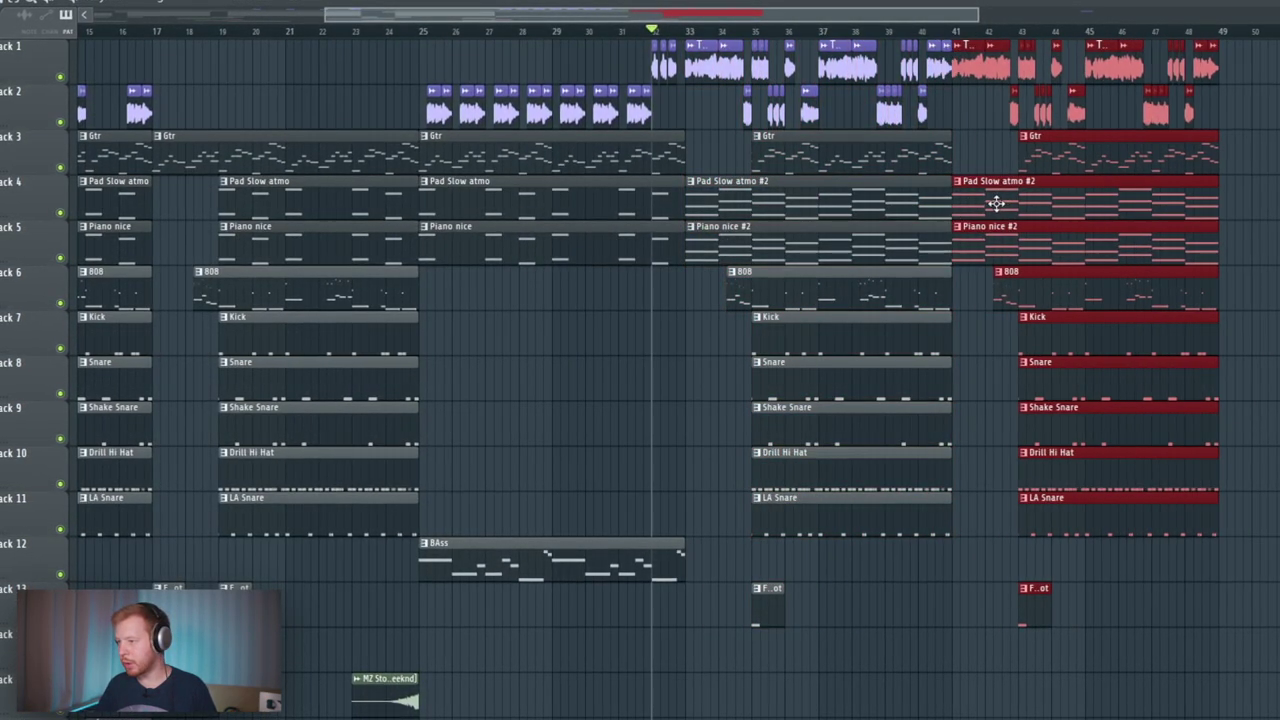
pyautogui.click(1016, 152)
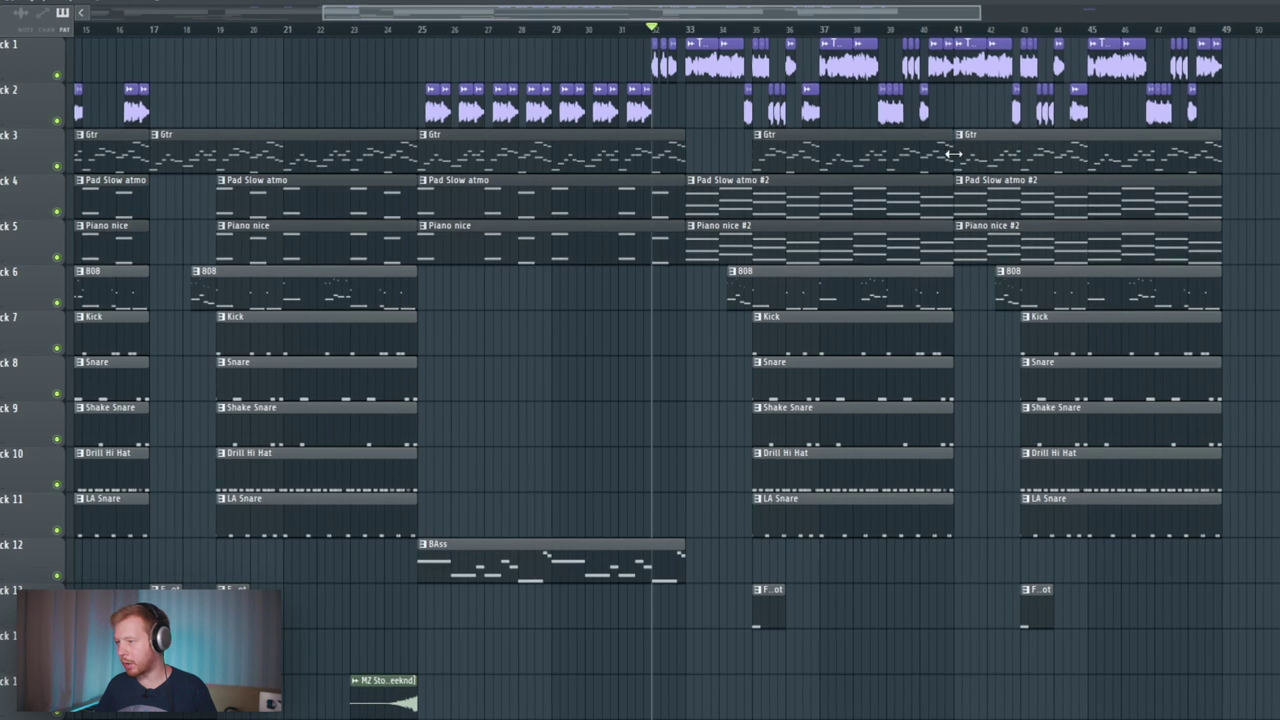
pyautogui.moveTo(991, 300); pyautogui.dragTo(955, 300)
pyautogui.moveTo(1066, 322); pyautogui.dragTo(1073, 541)
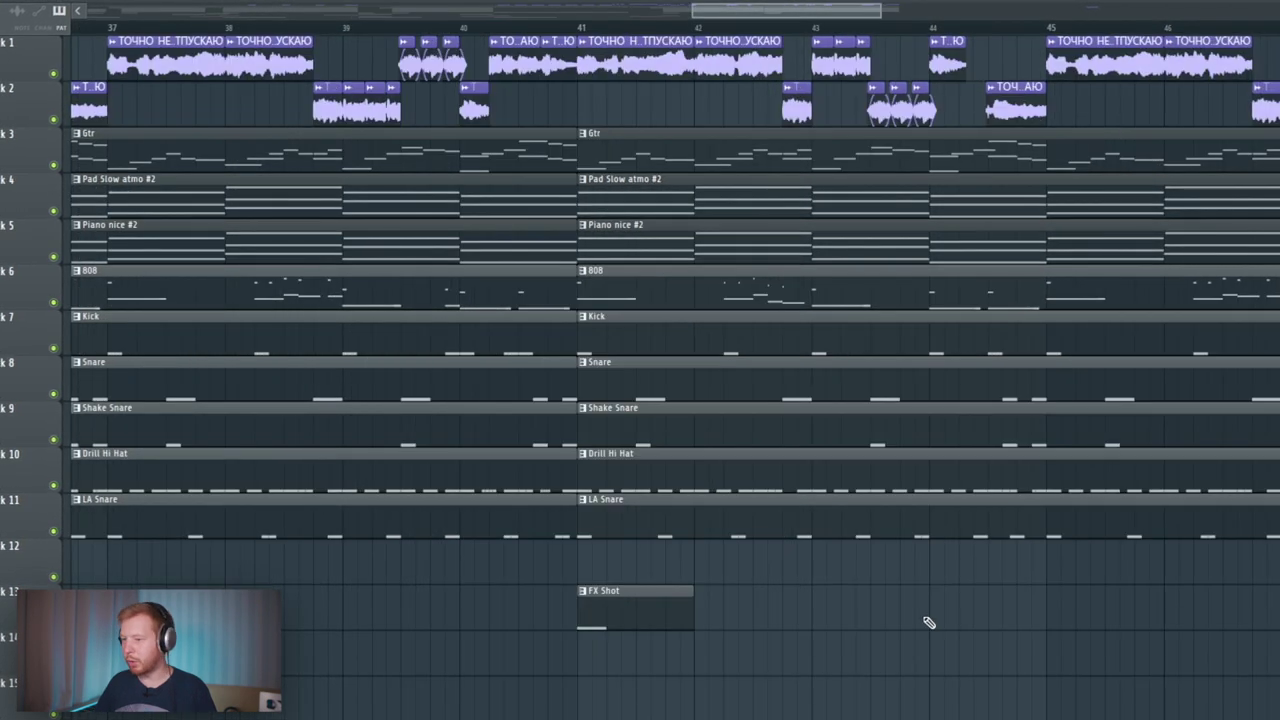
# Step: Make the 808 clip at bar 41 unique, move the short note run in its second bar higher, and audition it
pyautogui.click(582, 272)
pyautogui.click(645, 378)
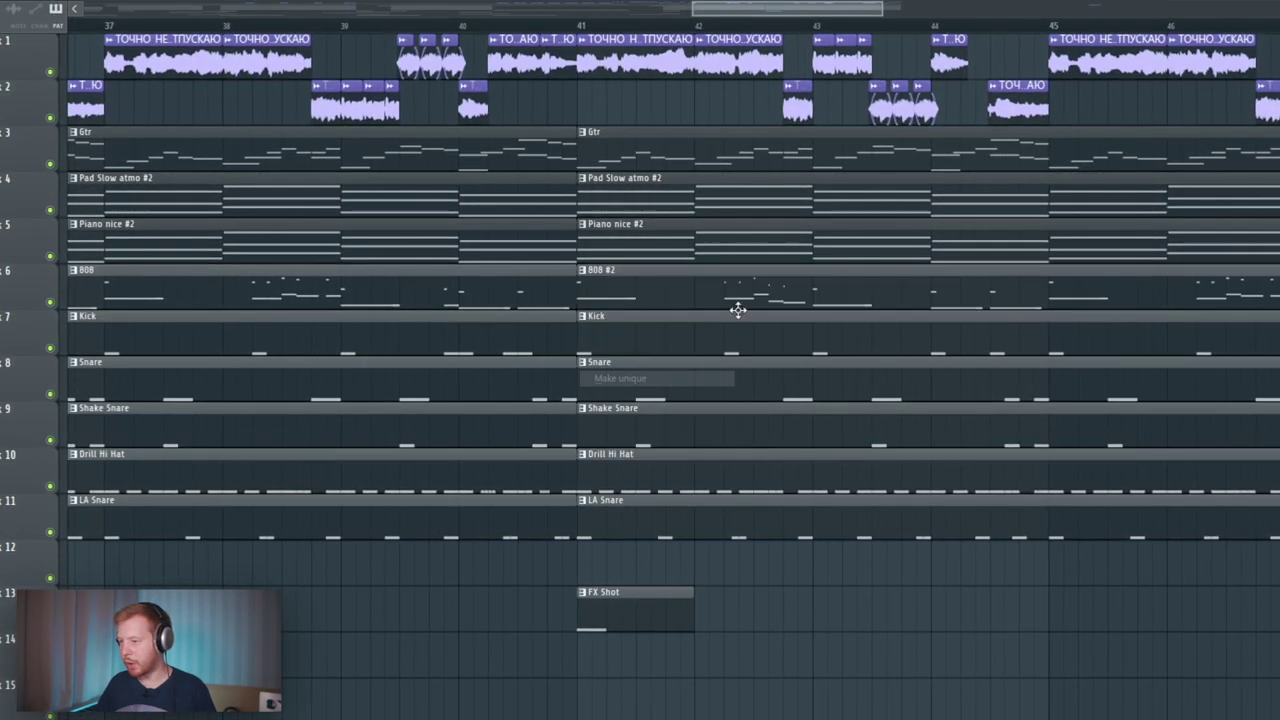
pyautogui.scroll(-2, 534, 340)
pyautogui.scroll(3, 447, 440)
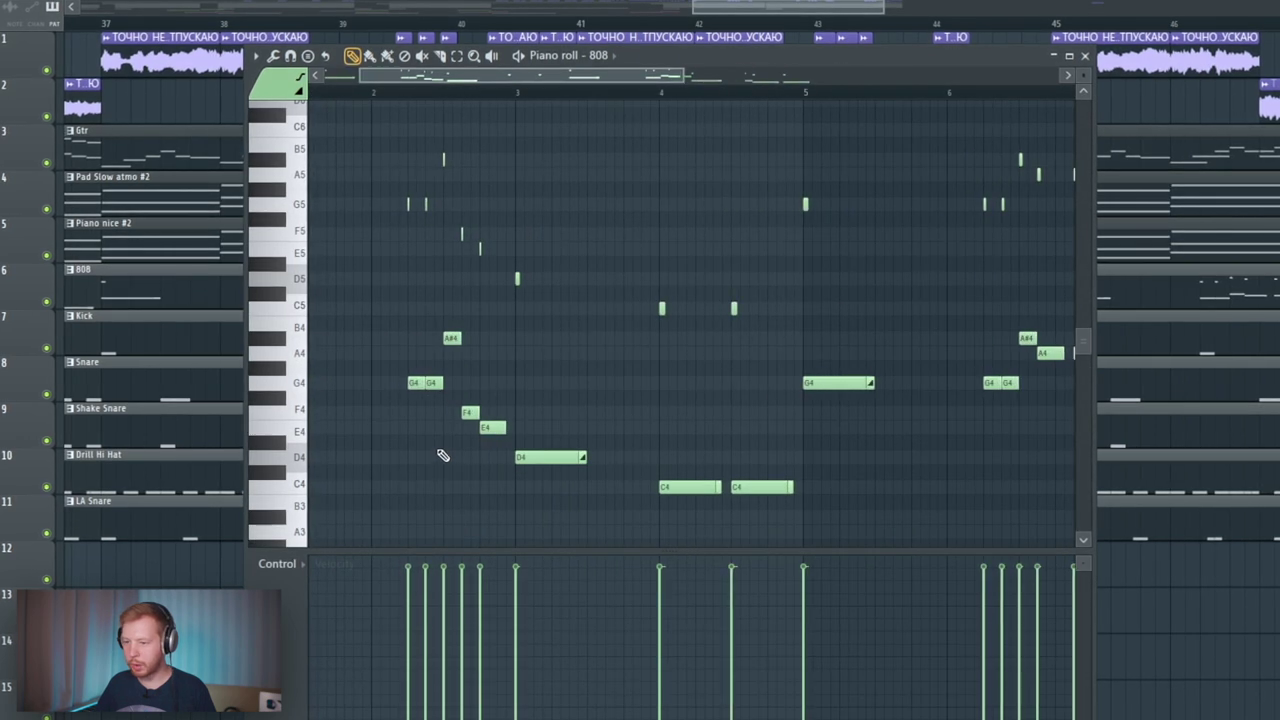
pyautogui.moveTo(411, 492); pyautogui.dragTo(509, 122)
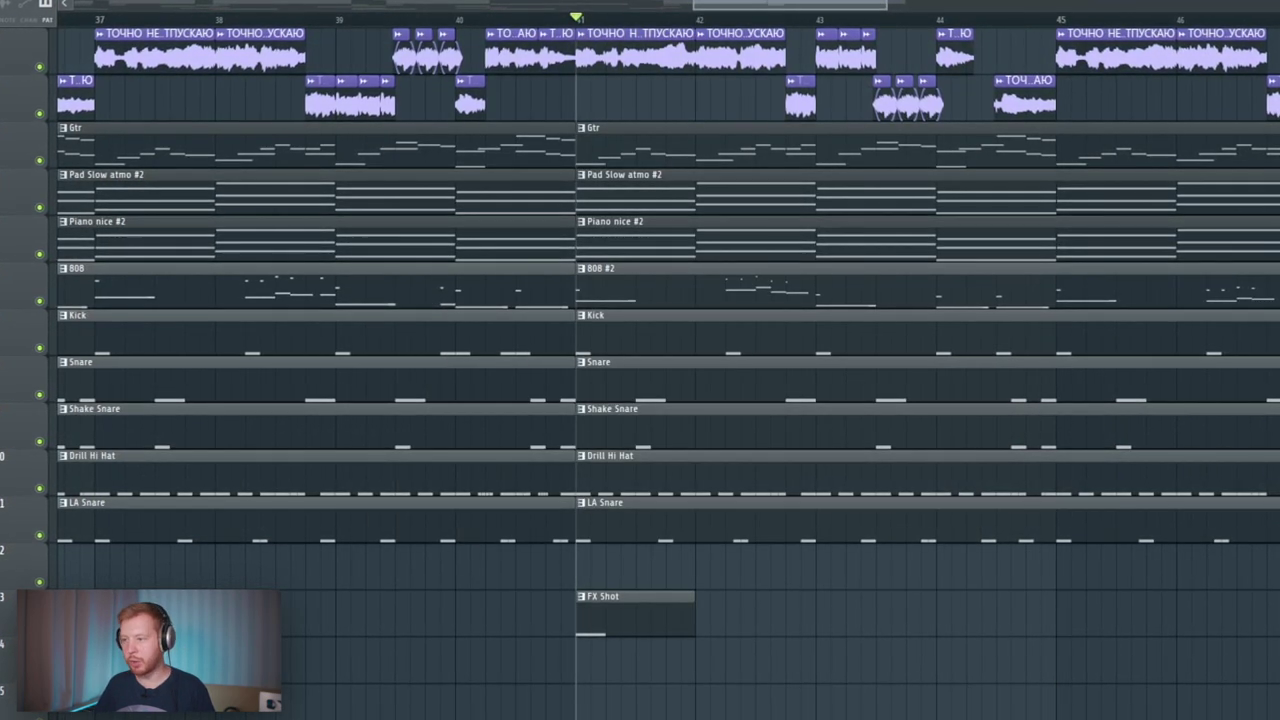
pyautogui.press('space')
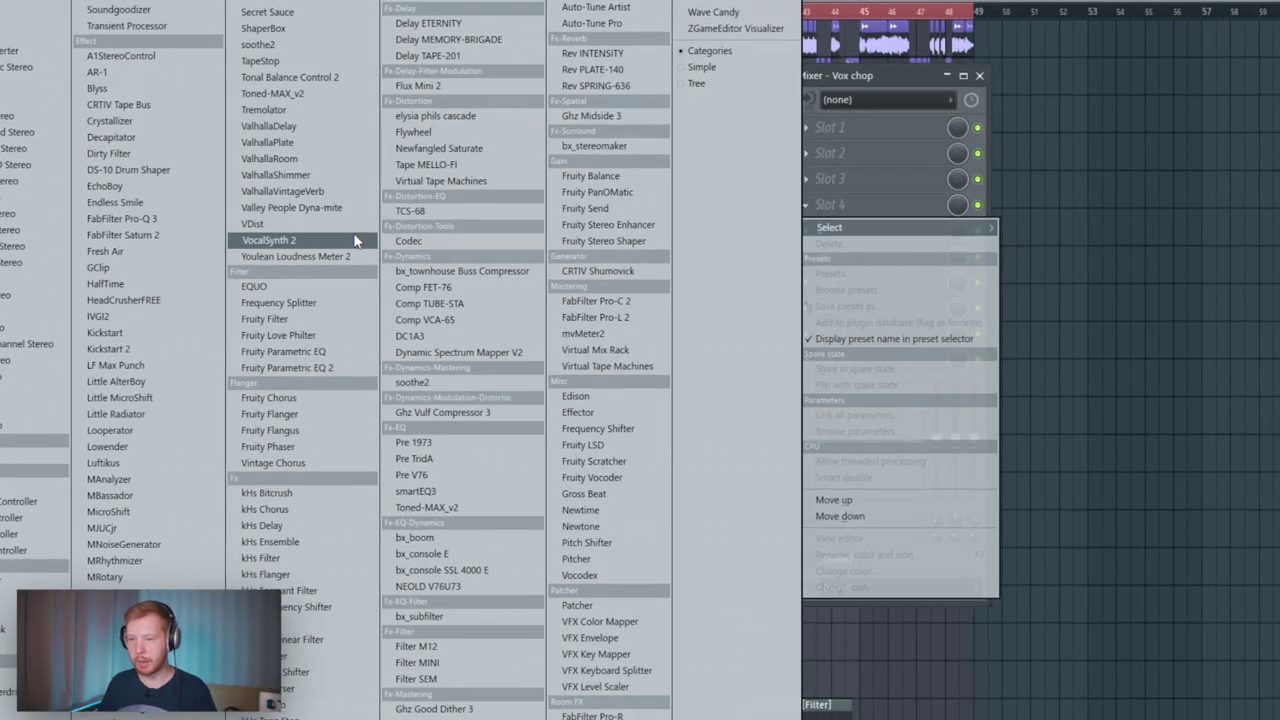
# Step: Add A1StereoControl to the Vox chop mixer channel and set its stereo width to 0%
pyautogui.click(132, 57)
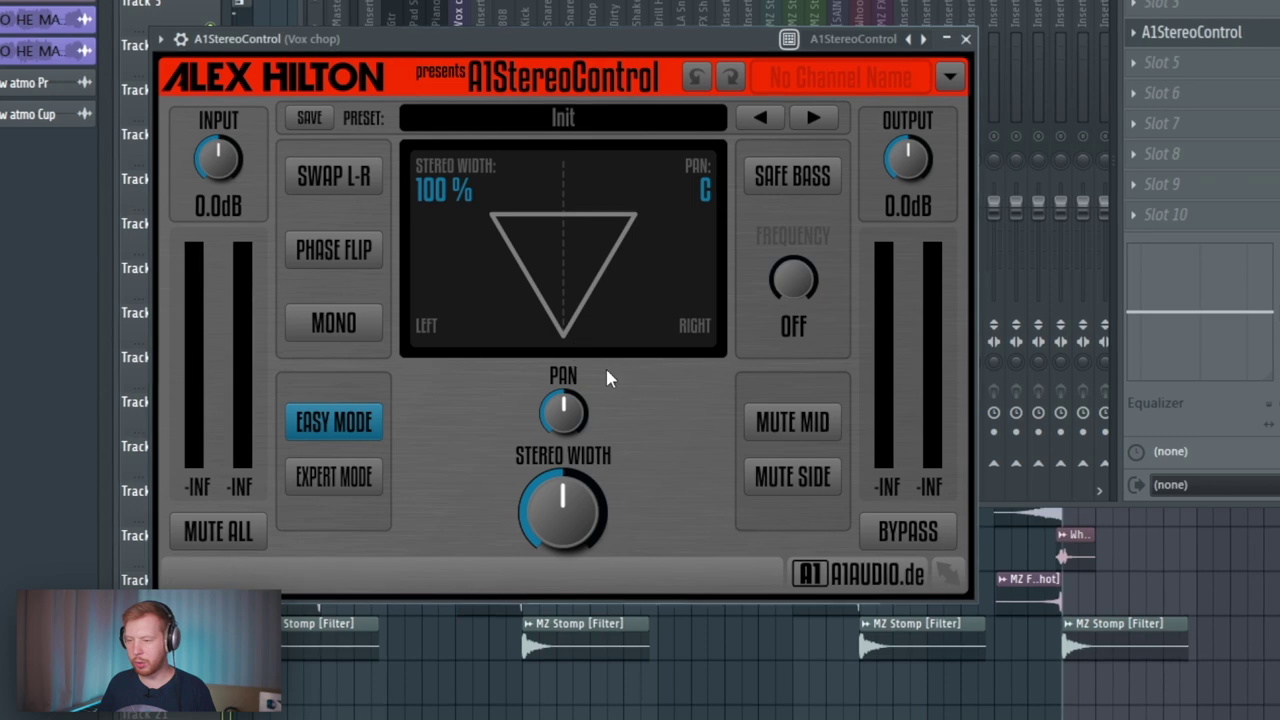
pyautogui.moveTo(562, 512); pyautogui.dragTo(562, 630)
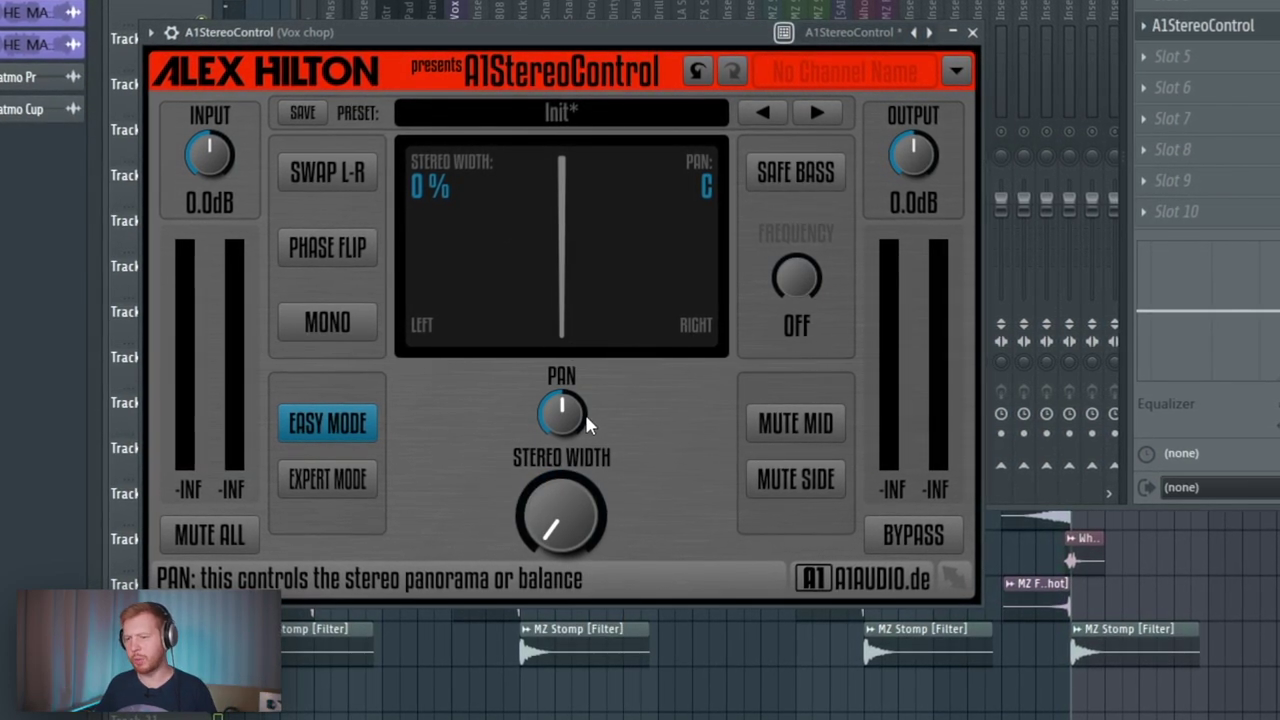
pyautogui.moveTo(631, 38); pyautogui.dragTo(750, 0)
pyautogui.moveTo(687, 410)
pyautogui.mouseDown()
pyautogui.moveTo(687, 385)
pyautogui.moveTo(687, 410)
pyautogui.mouseUp()
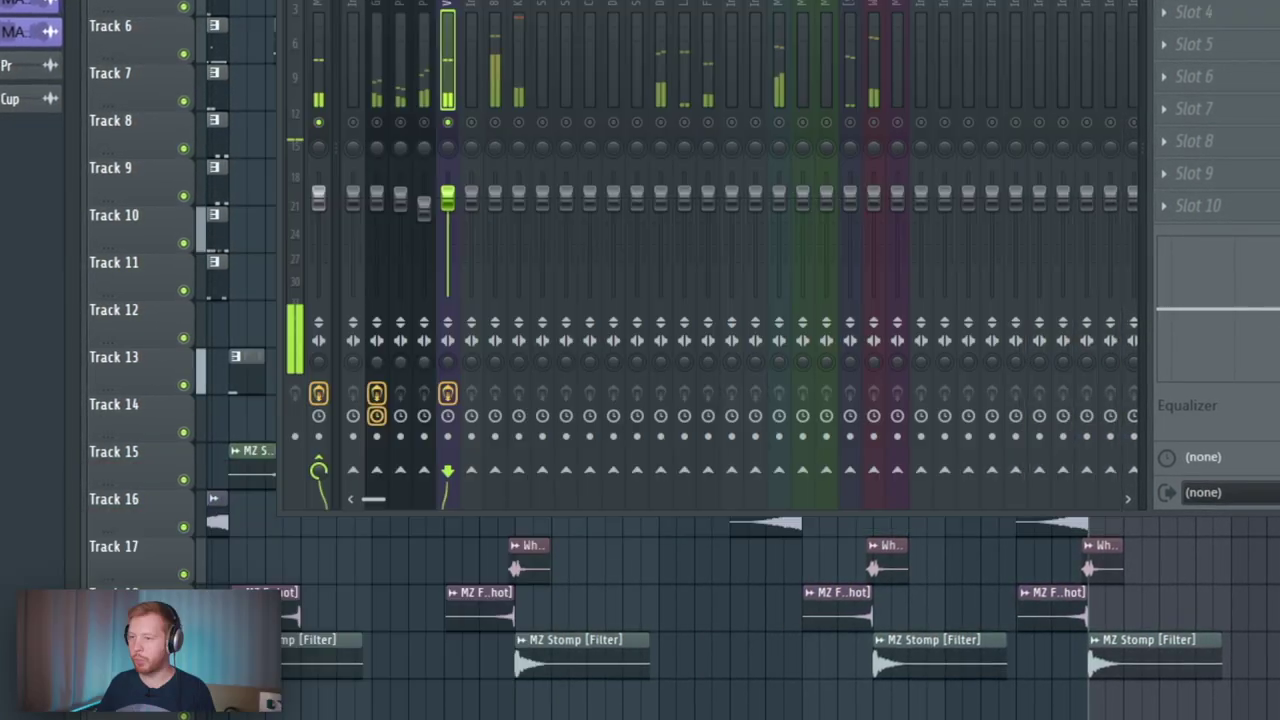
# Step: Add Auto-Tune Artist to the Vox chop channel with key D, scale Minor and retune speed 5
pyautogui.click(1164, 2)
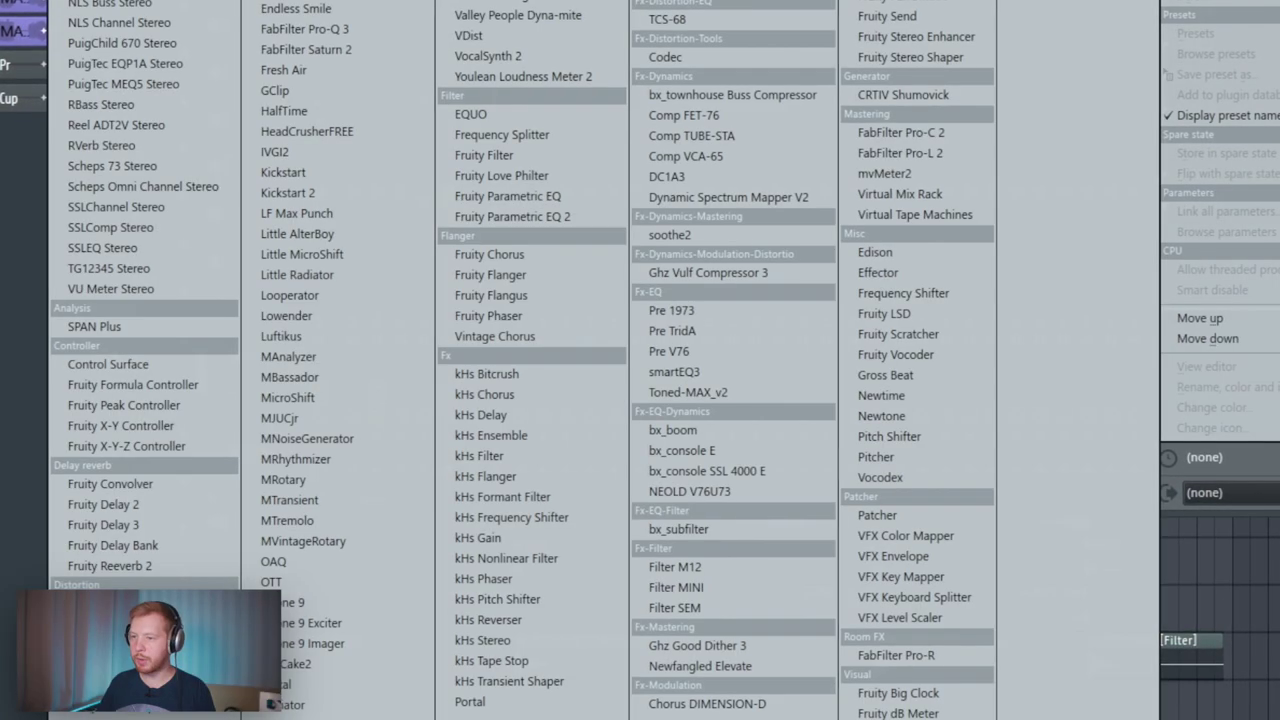
pyautogui.click(380, 2)
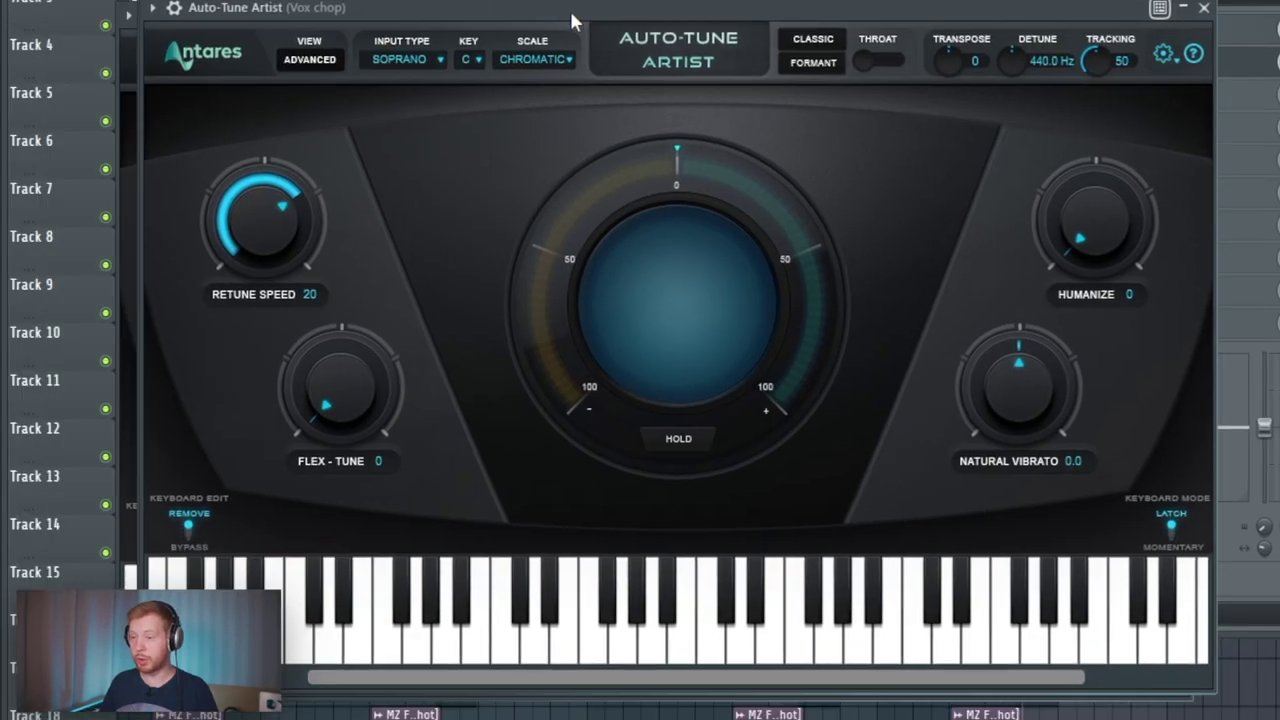
pyautogui.moveTo(569, 8); pyautogui.dragTo(620, 0)
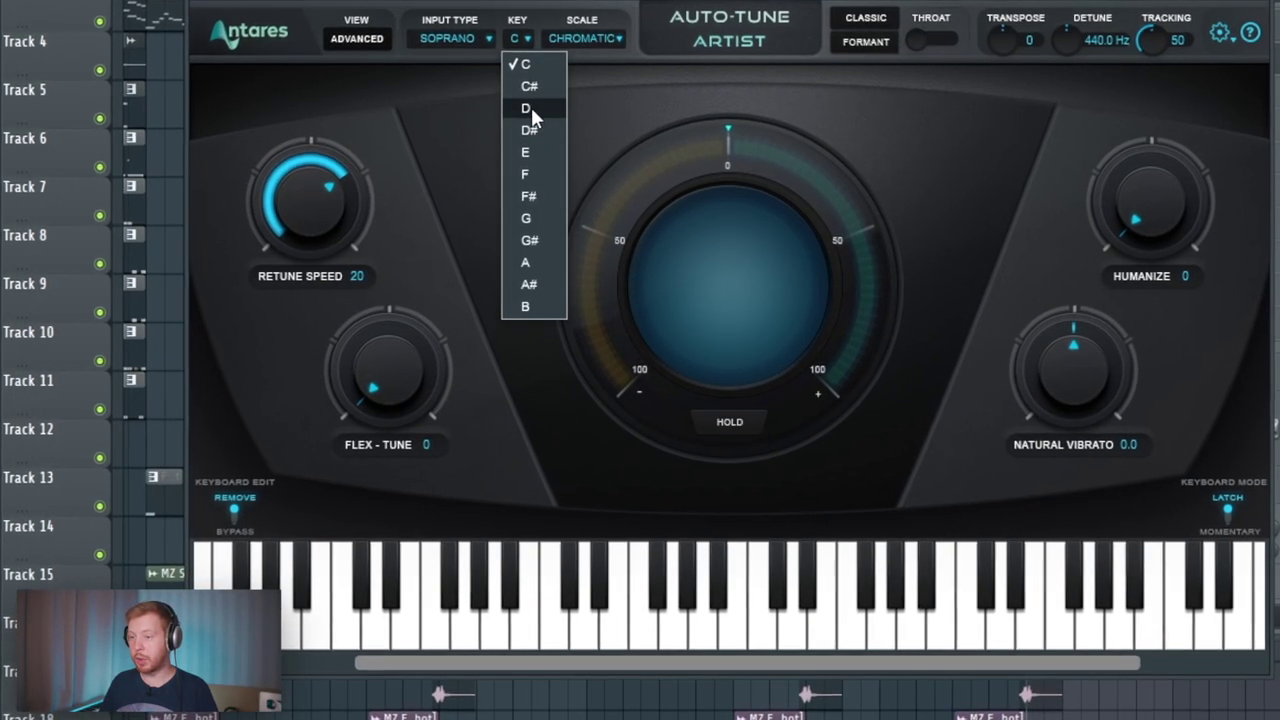
pyautogui.click(531, 108)
pyautogui.click(596, 32)
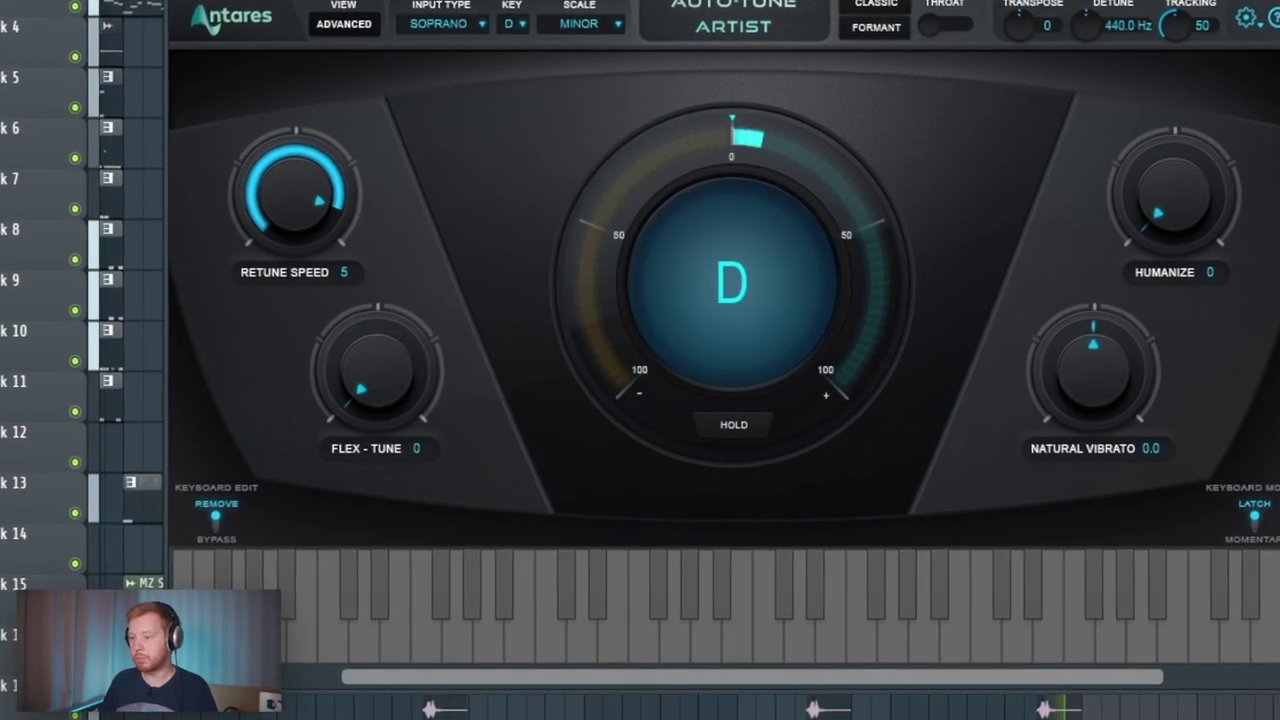
pyautogui.click(1180, 90)
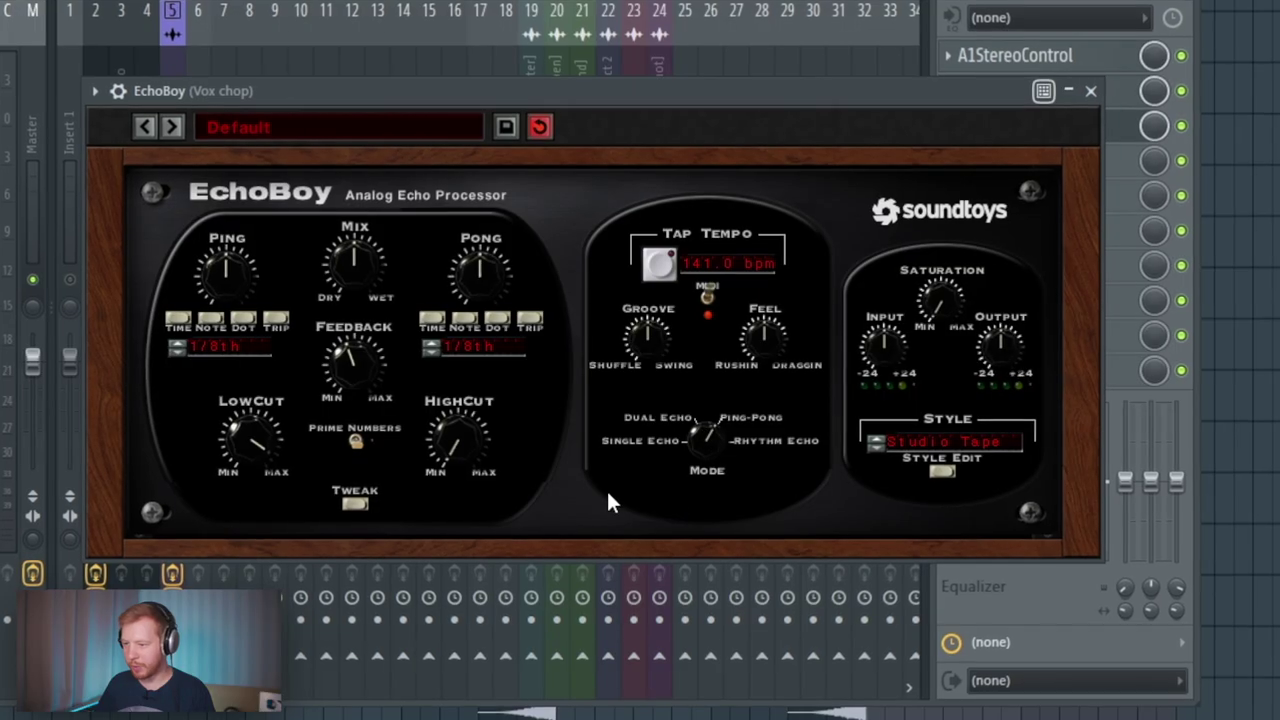
# Step: Adjust EchoBoy's high cut, low cut and mix for a quieter, filtered echo on the Vox chop channel
pyautogui.moveTo(348, 268); pyautogui.dragTo(485, 96)
pyautogui.press('space')
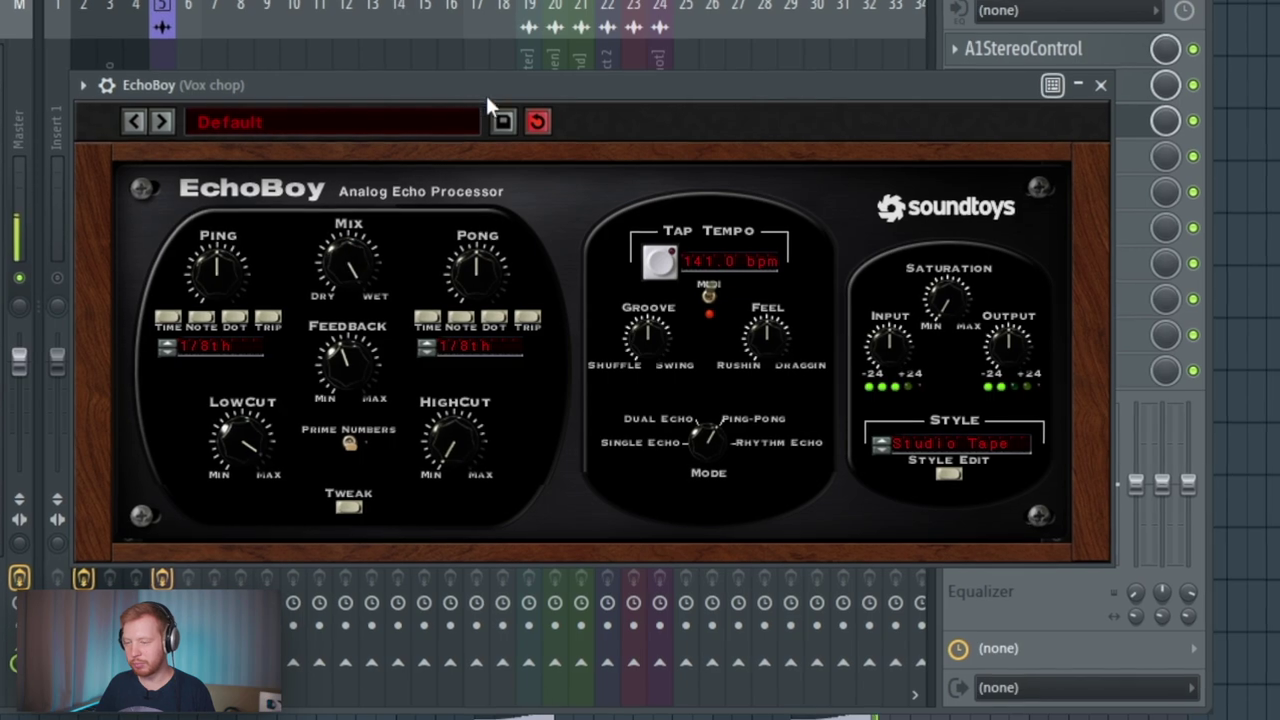
pyautogui.moveTo(434, 449); pyautogui.dragTo(496, 371)
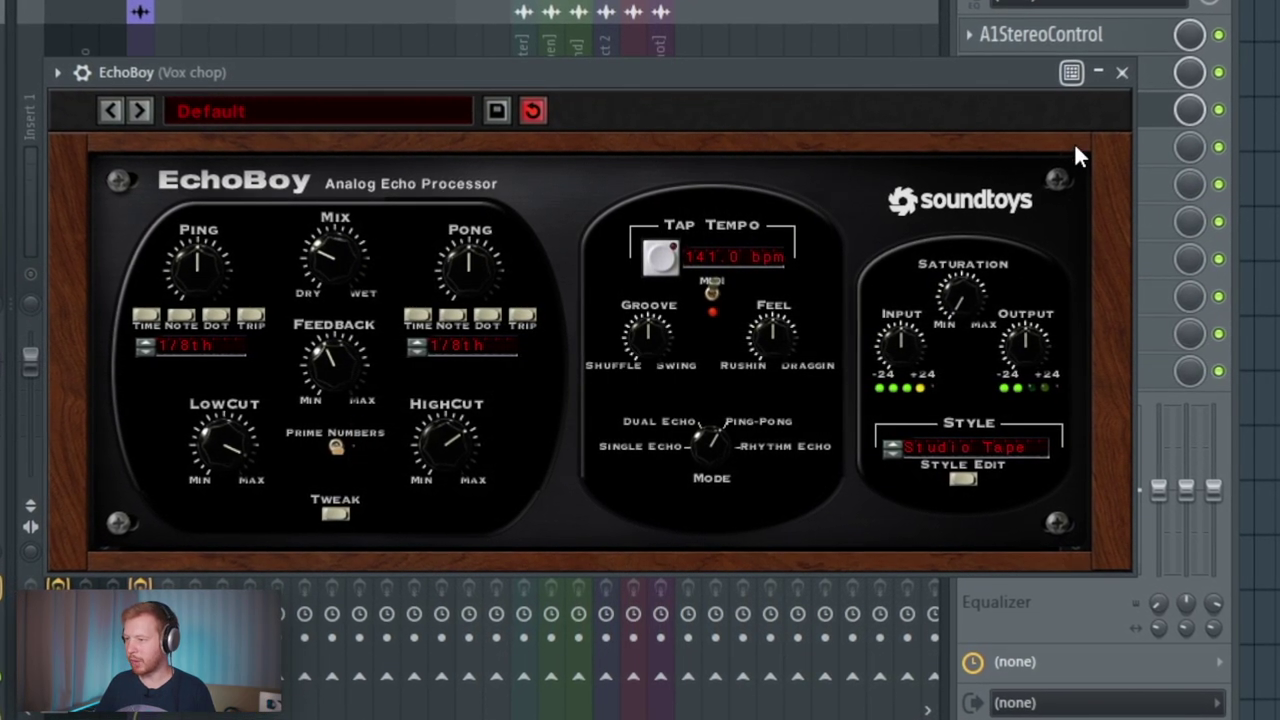
pyautogui.click(1116, 75)
# Step: Add ValhallaVintageVerb to the Vox chop channel with a mix of about 9.6% and a low cut of 450 Hz
pyautogui.click(1067, 163)
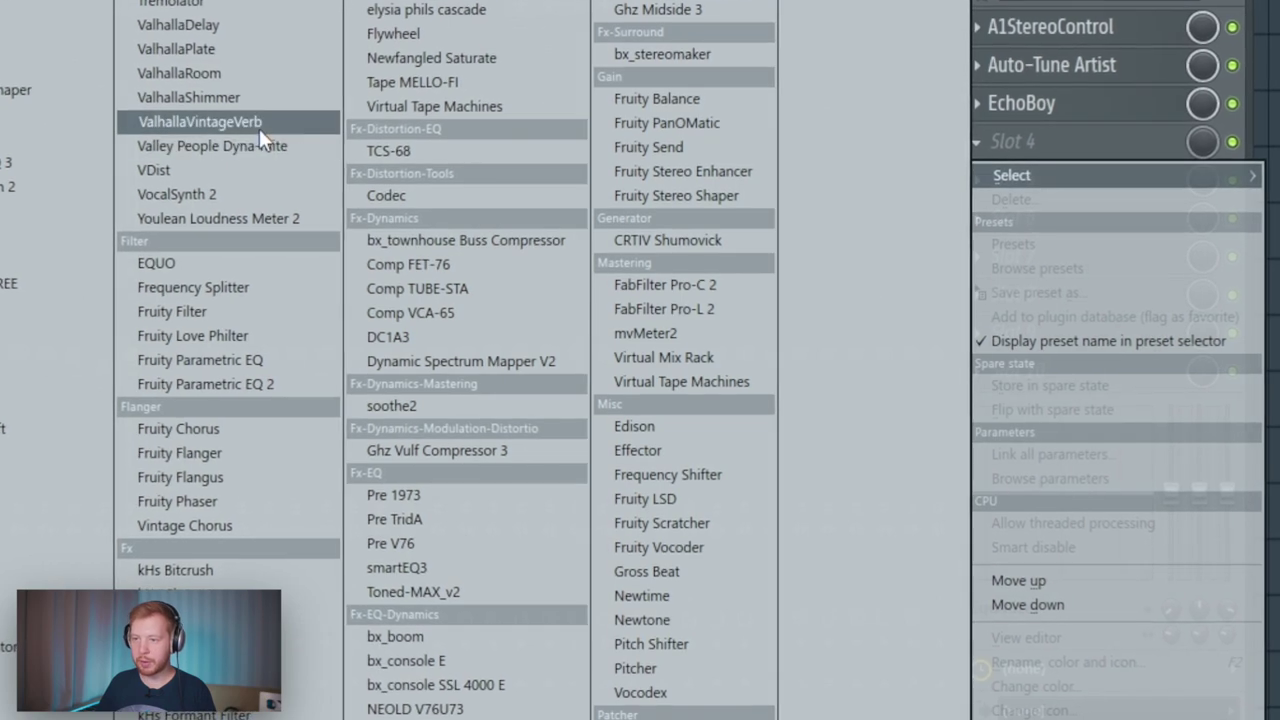
pyautogui.click(259, 128)
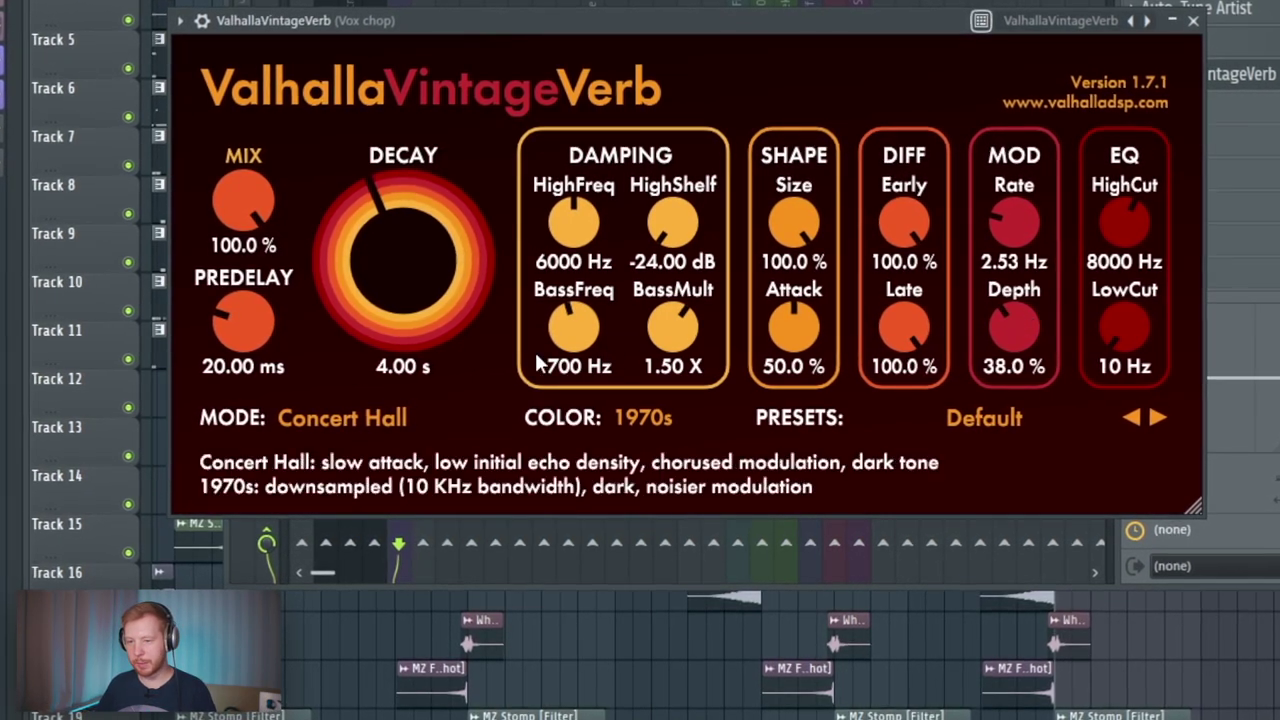
pyautogui.moveTo(250, 205); pyautogui.dragTo(284, 515)
pyautogui.moveTo(1130, 330); pyautogui.dragTo(1154, 236)
pyautogui.press('space')
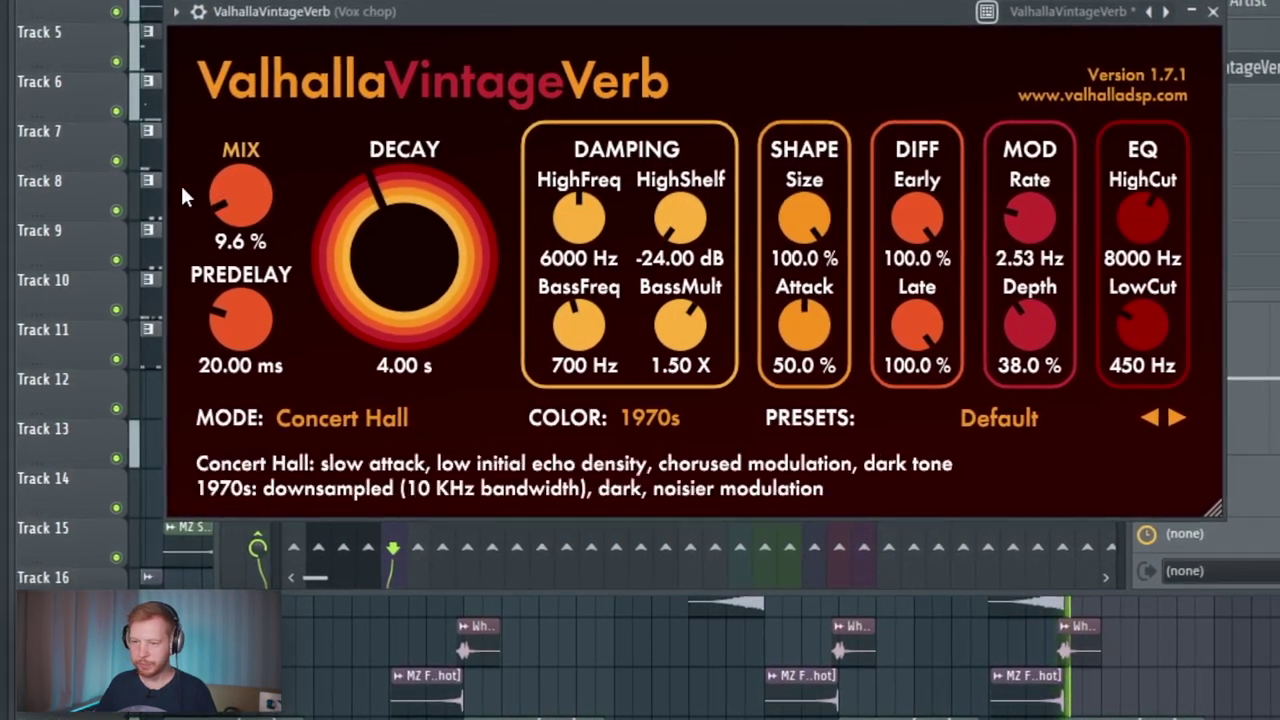
pyautogui.moveTo(211, 212); pyautogui.dragTo(211, 225)
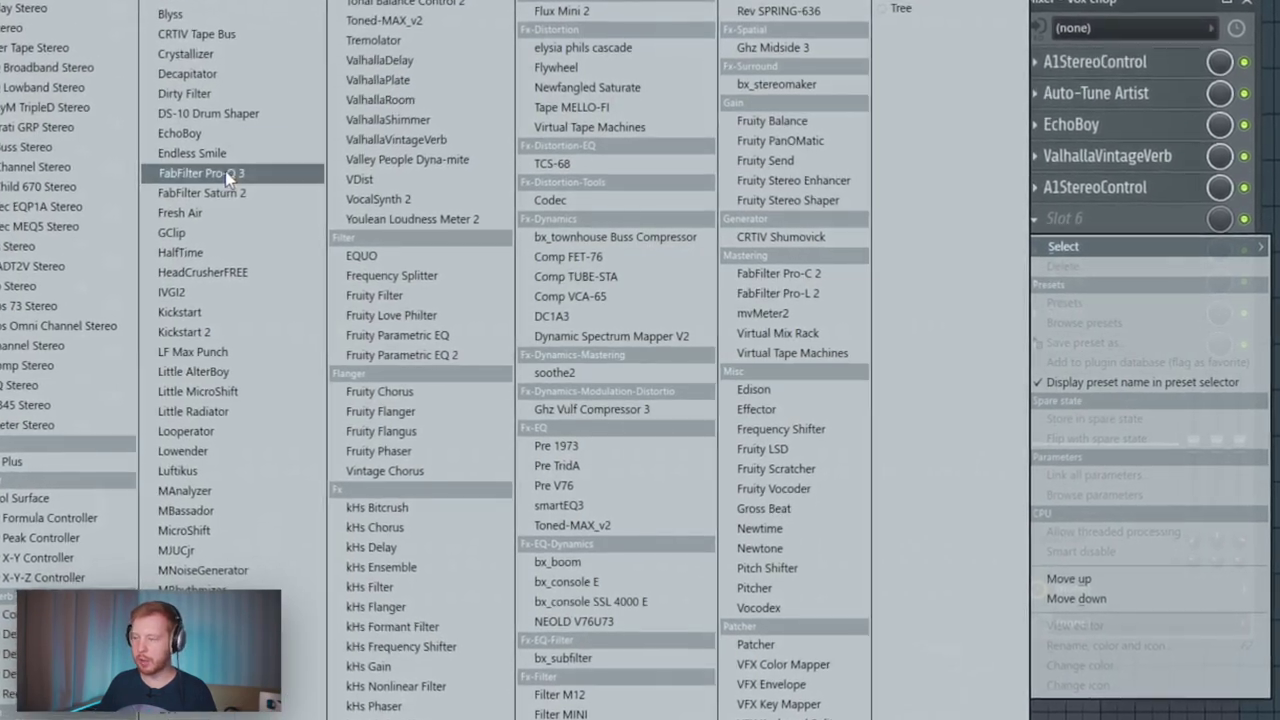
# Step: Add FabFilter Pro-Q 3 with a mid-only bell cut of about -2.6 dB at 887 Hz and Q about 0.74, and audition it
pyautogui.click(214, 175)
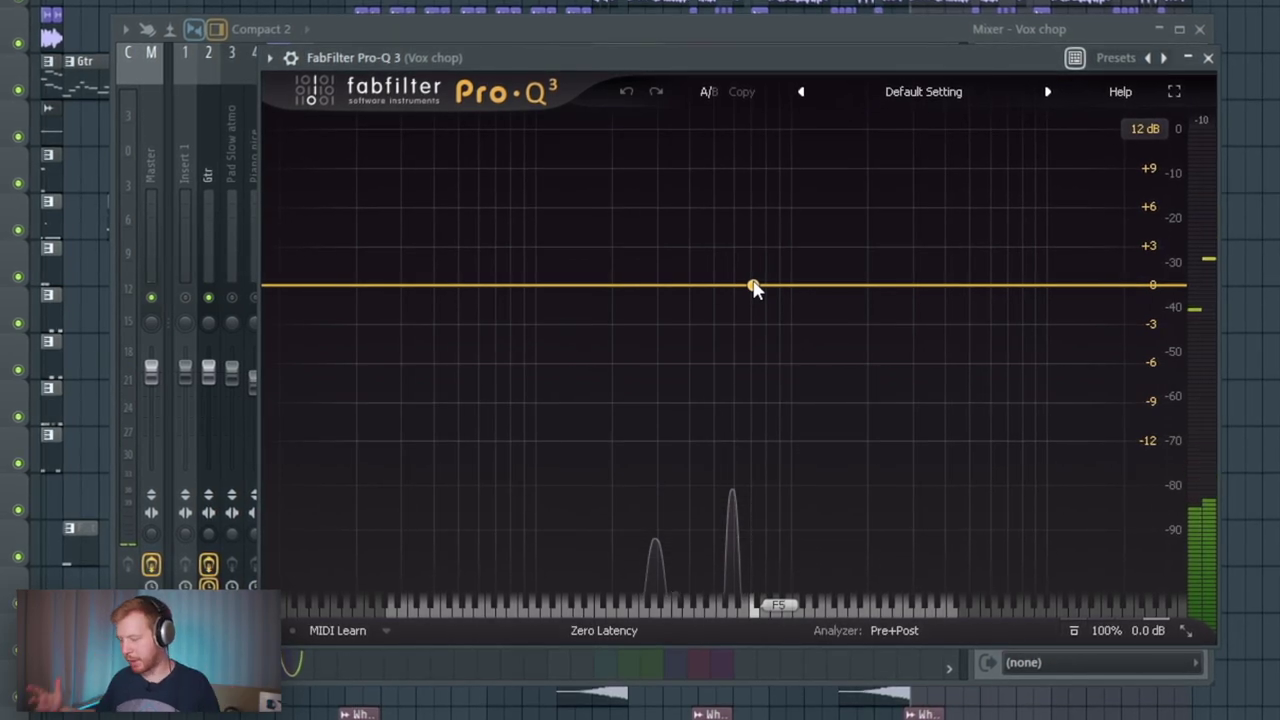
pyautogui.moveTo(756, 294); pyautogui.dragTo(768, 321)
pyautogui.rightClick(779, 320)
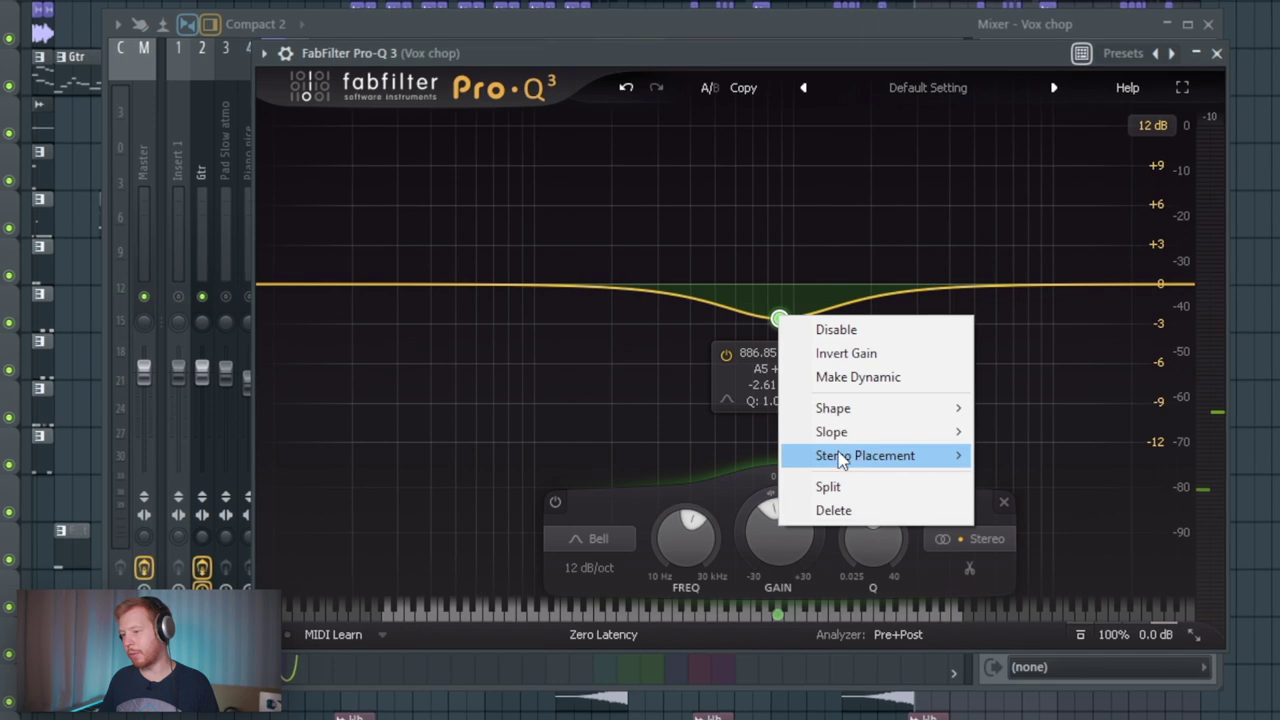
pyautogui.moveTo(880, 465)
pyautogui.click(1038, 527)
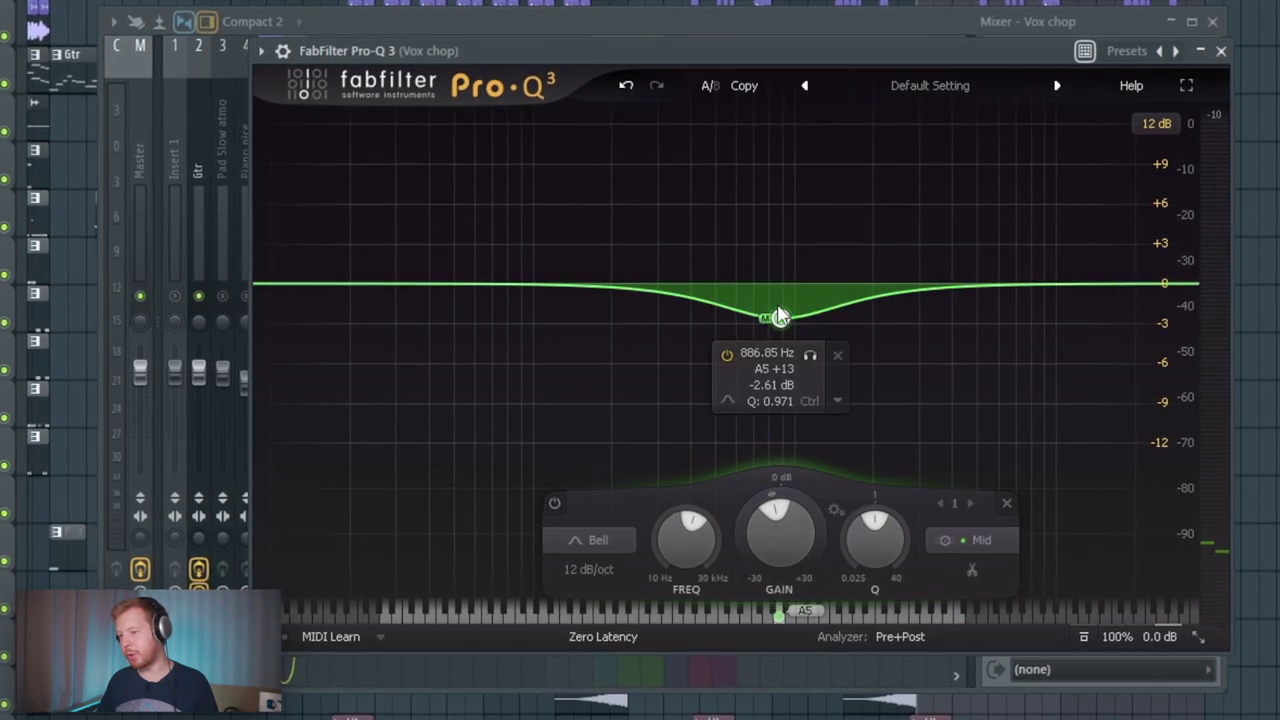
pyautogui.press('space')
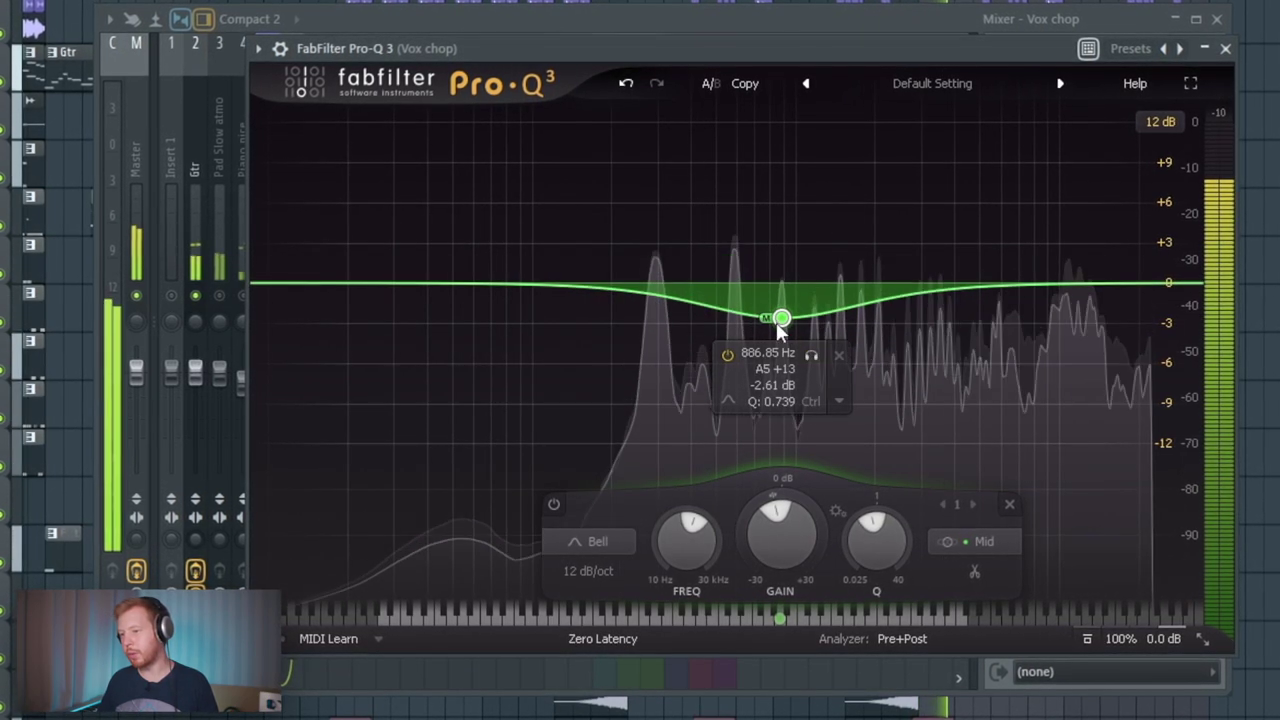
# Step: Deepen the mid-only bell cut slightly in FabFilter Pro-Q 3 on the Vox chop channel
pyautogui.moveTo(779, 319); pyautogui.dragTo(777, 328)
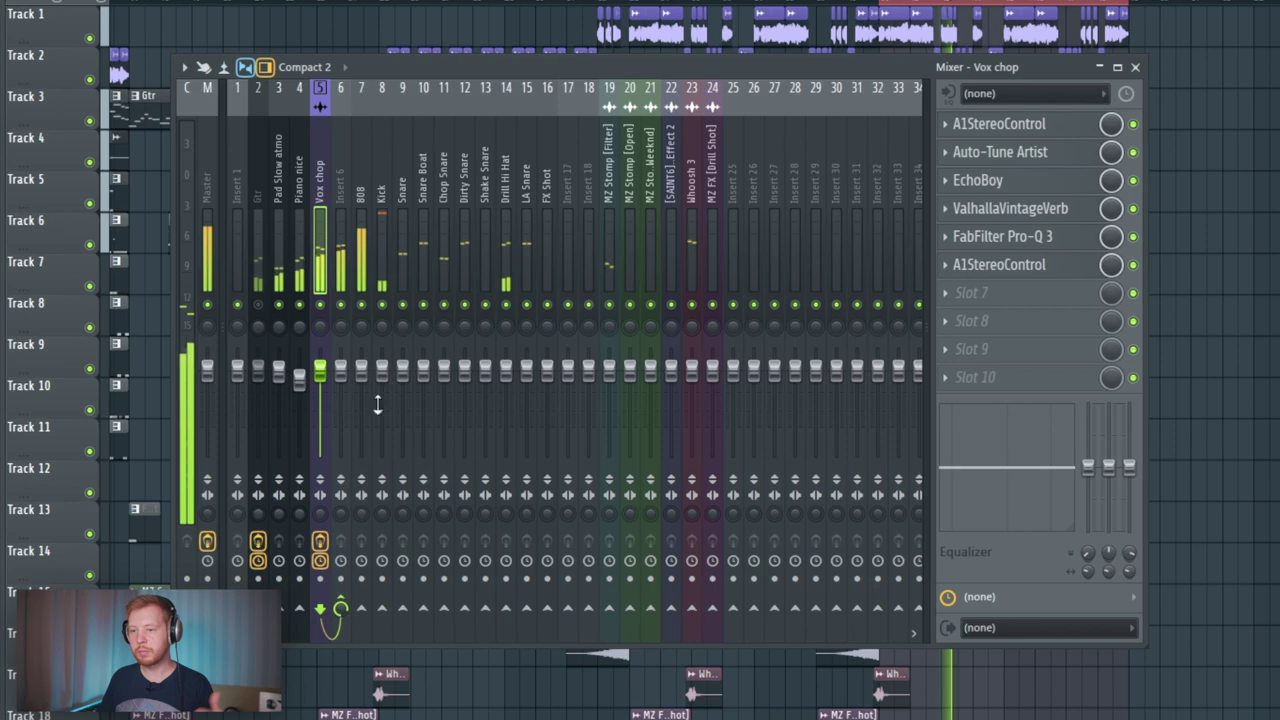
# Step: Add A1StereoControl to the Pad Slow atmo channel, enable Safe Bass and adjust its frequency
pyautogui.click(289, 169)
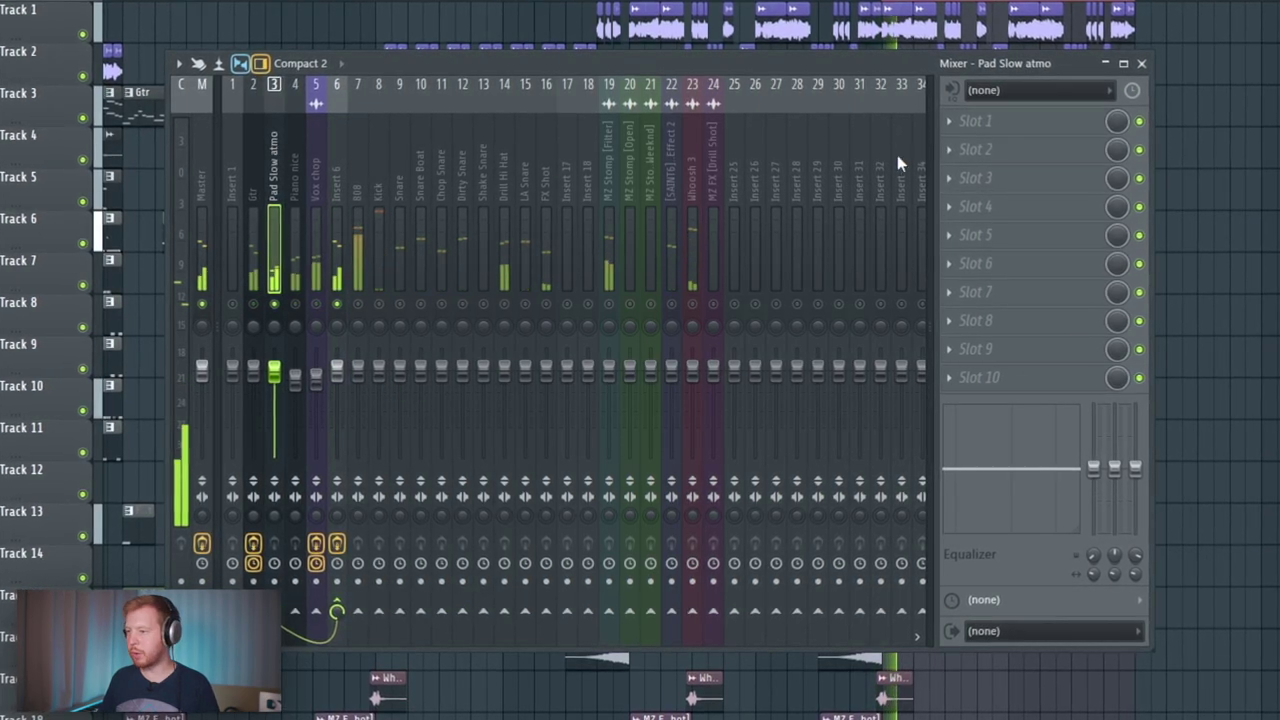
pyautogui.click(965, 149)
pyautogui.click(237, 47)
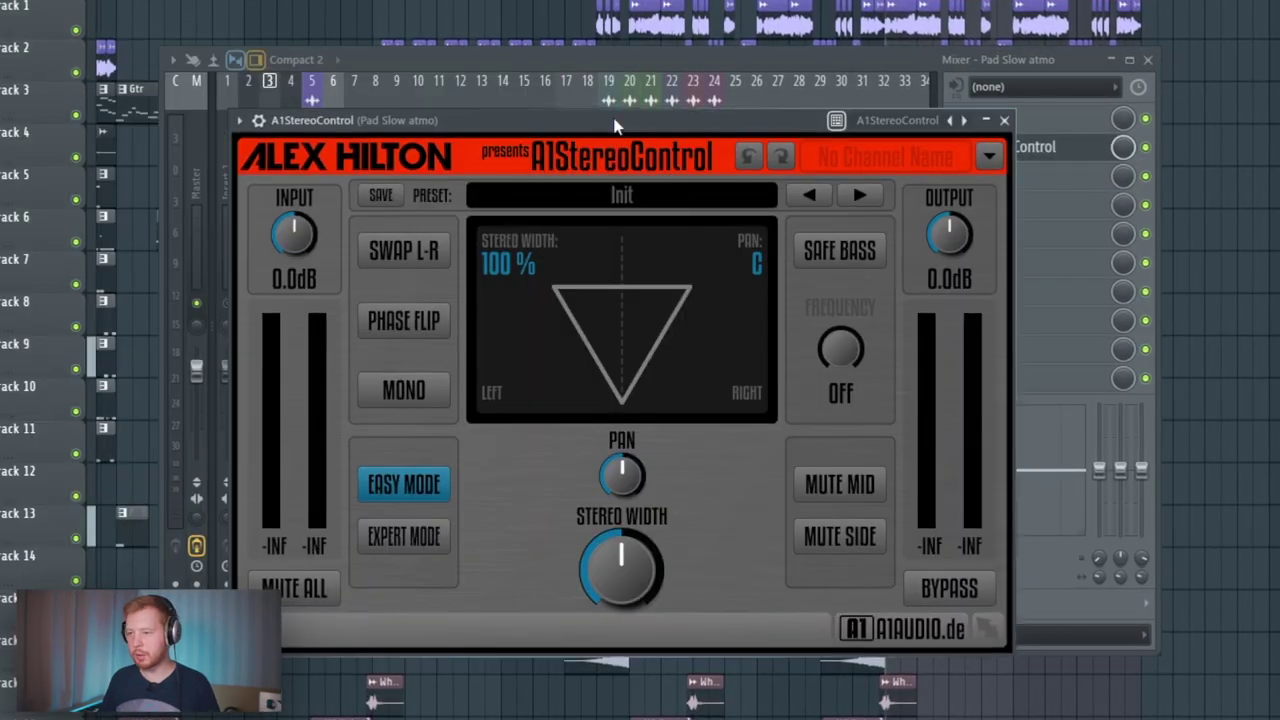
pyautogui.click(840, 250)
pyautogui.moveTo(842, 350); pyautogui.dragTo(737, 143)
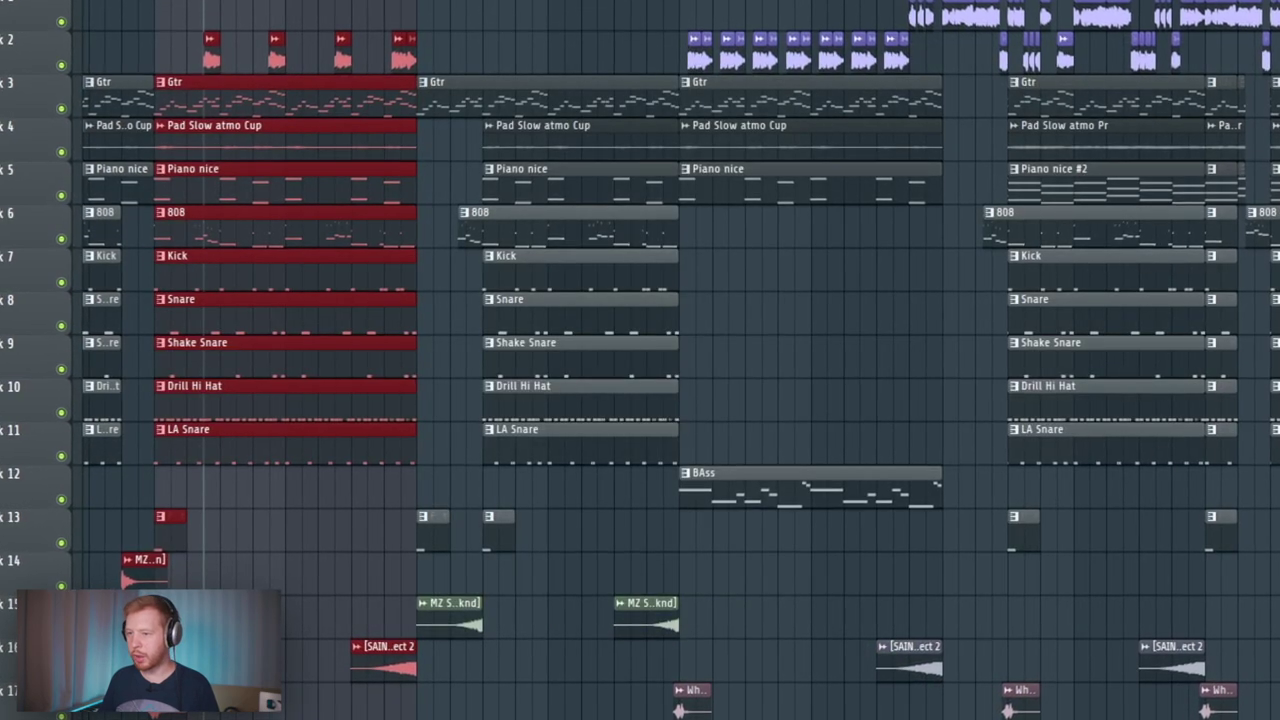
# Step: Route the SD and HH tracks to Insert 19 and load the Rev long and Rev short states on Inserts 20 and 21
pyautogui.rightClick(606, 622)
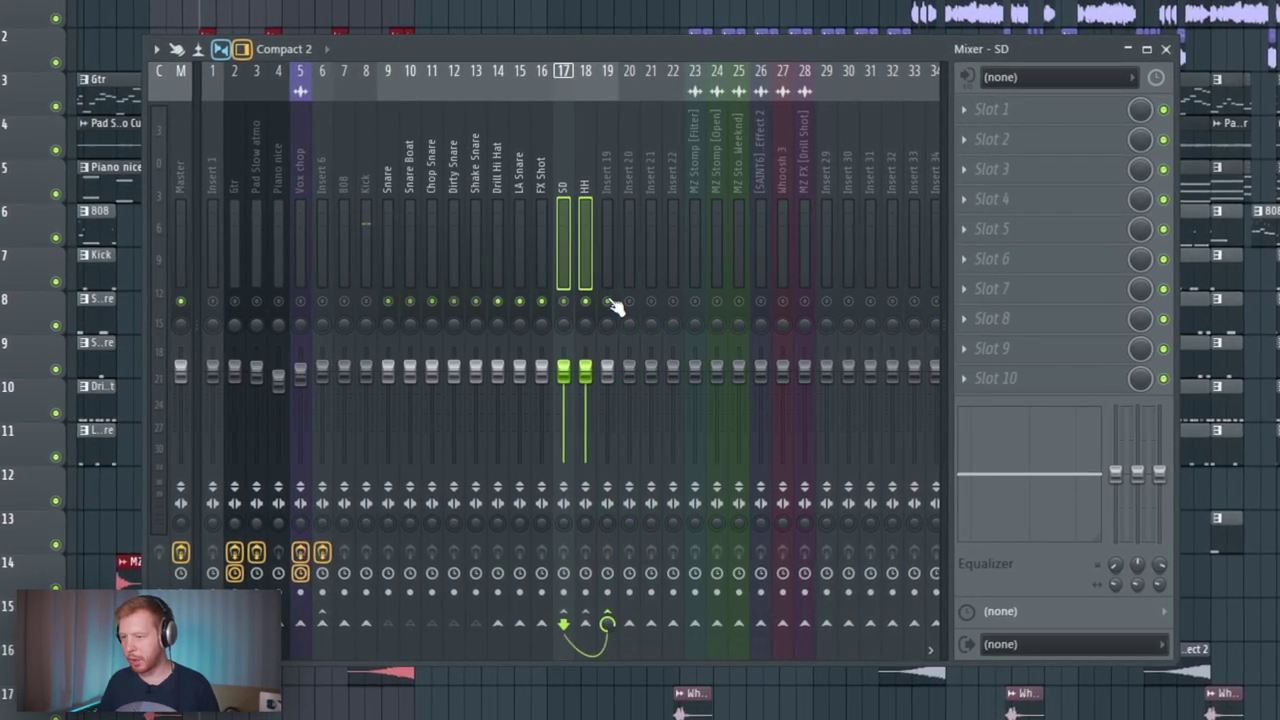
pyautogui.rightClick(630, 300)
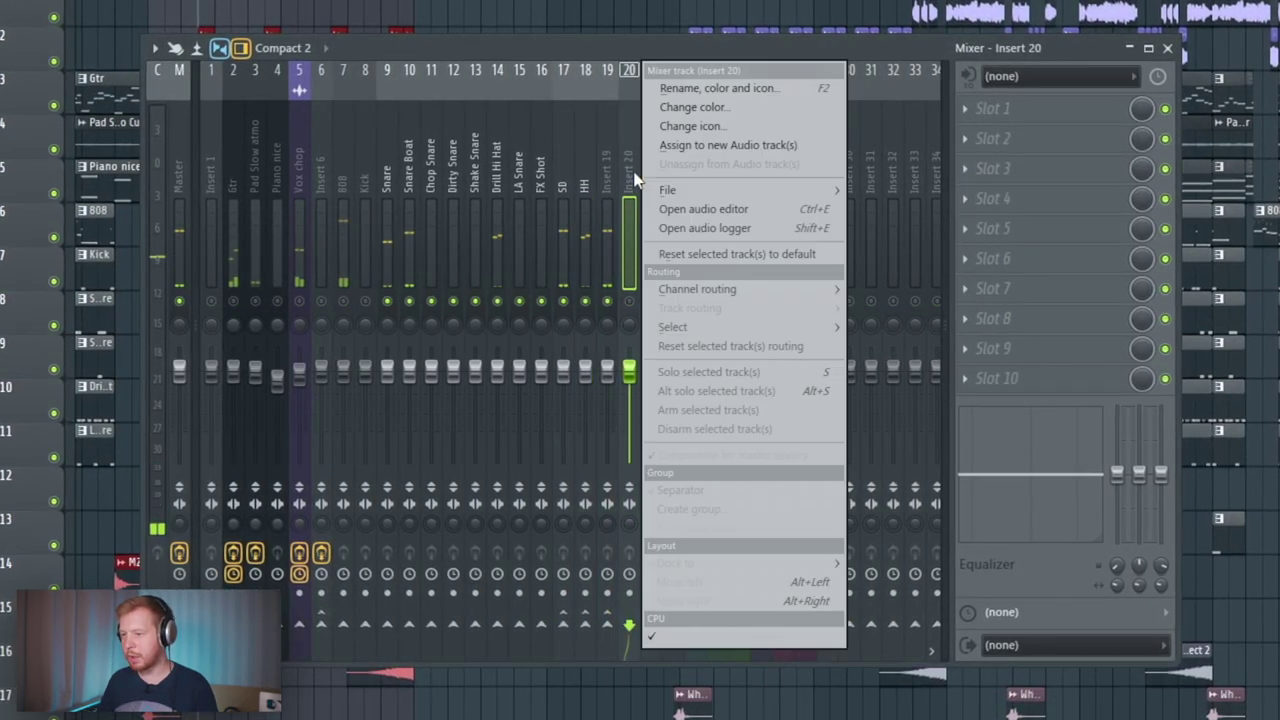
pyautogui.moveTo(707, 192)
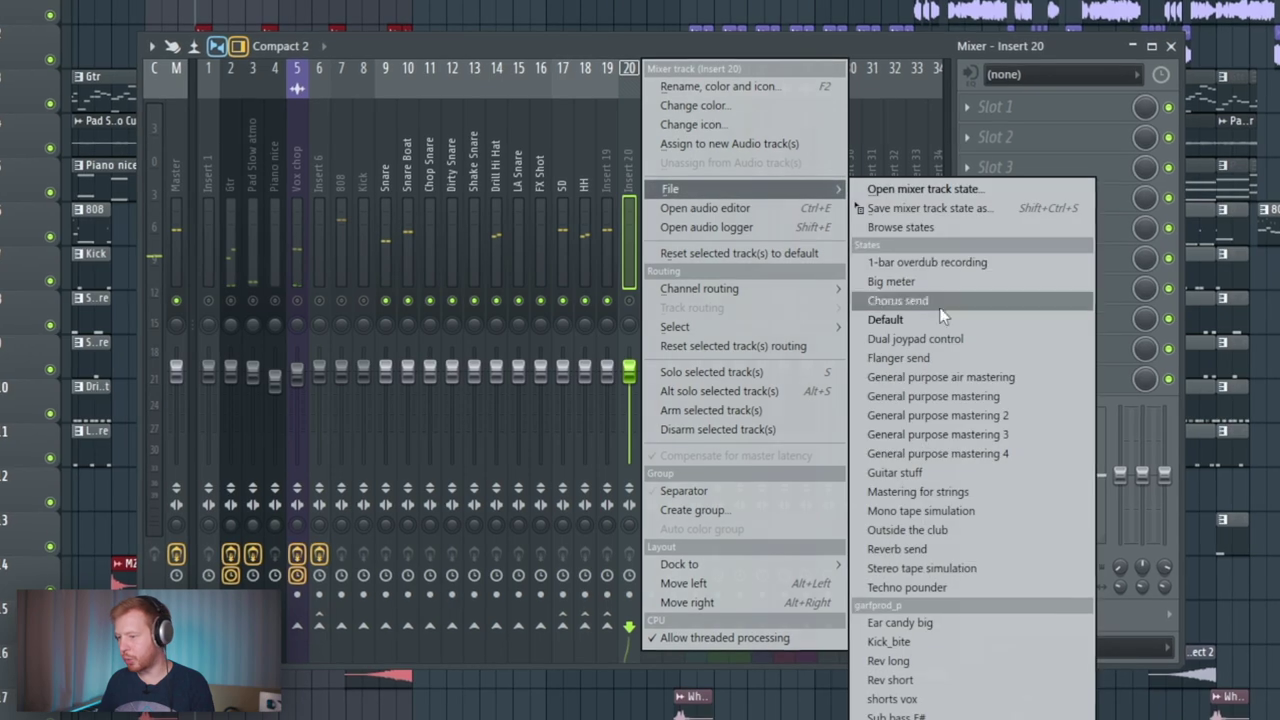
pyautogui.click(890, 662)
pyautogui.rightClick(652, 152)
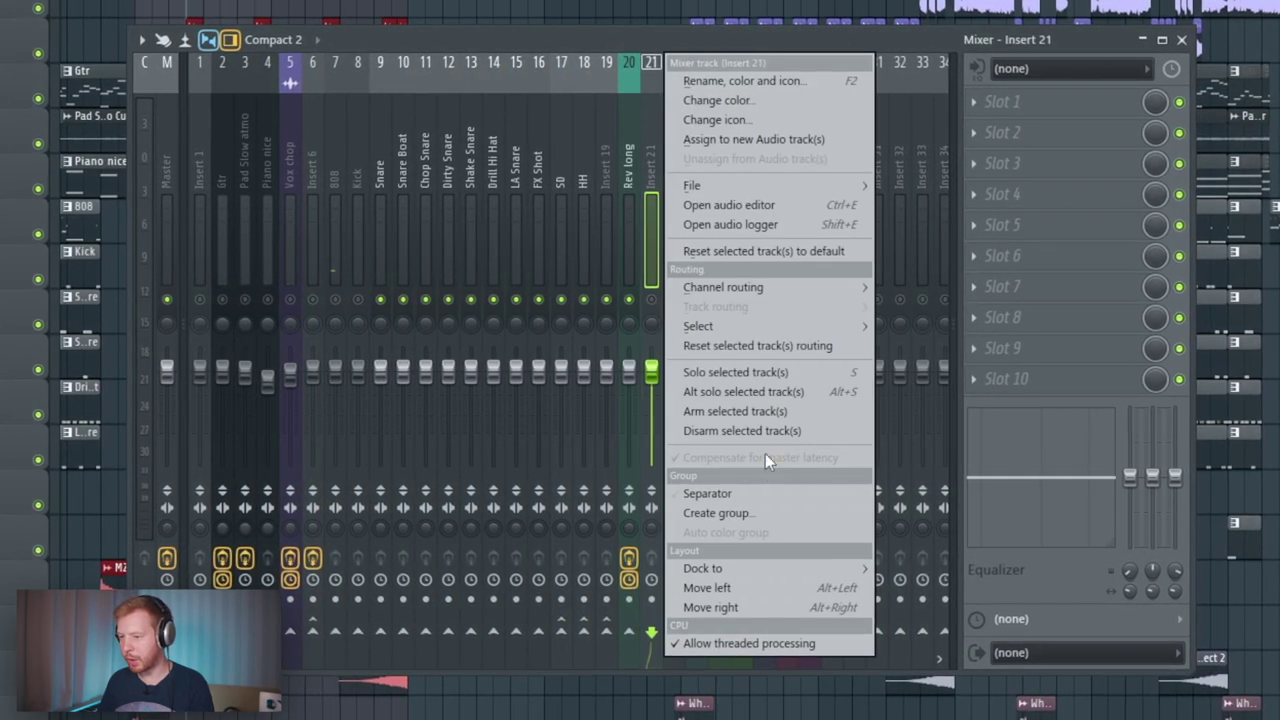
pyautogui.moveTo(700, 186)
pyautogui.click(921, 689)
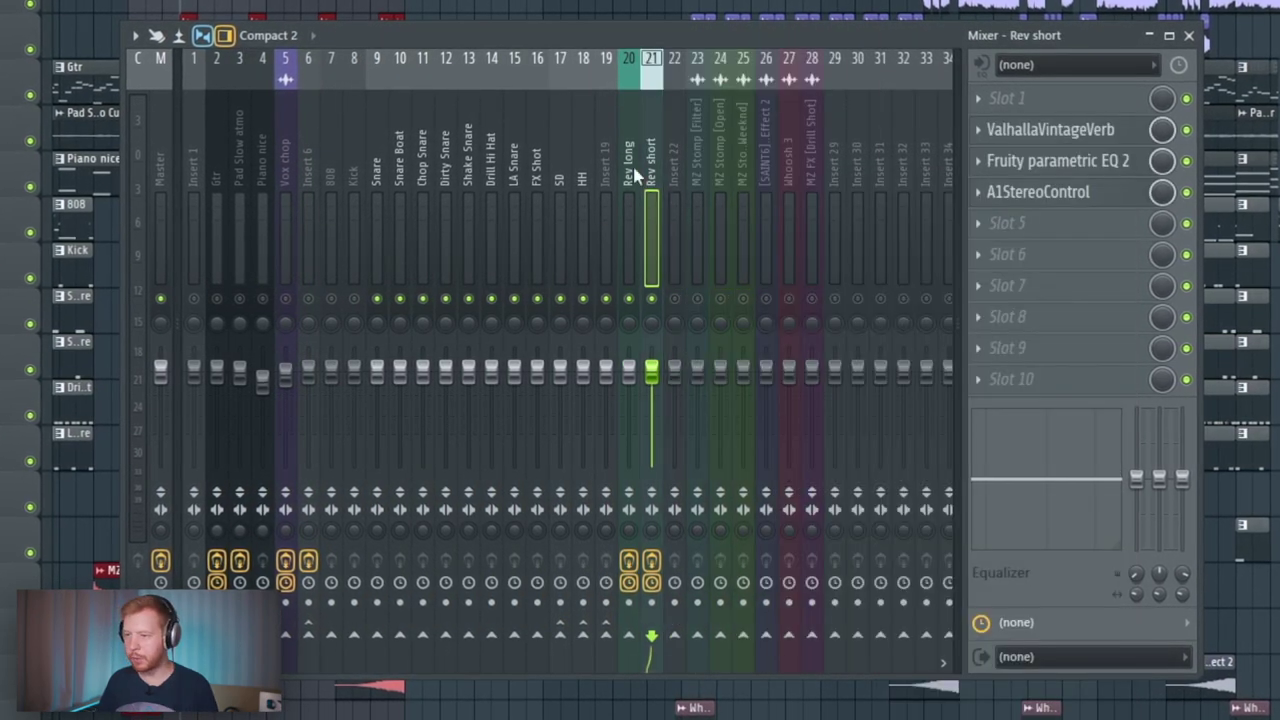
# Step: Route both reverb tracks only to Insert 19, and rename that bus DRM with a purple color
pyautogui.keyDown('ctrl'); pyautogui.click(630, 160); pyautogui.keyUp('ctrl')
pyautogui.rightClick(607, 638)
pyautogui.click(634, 671)
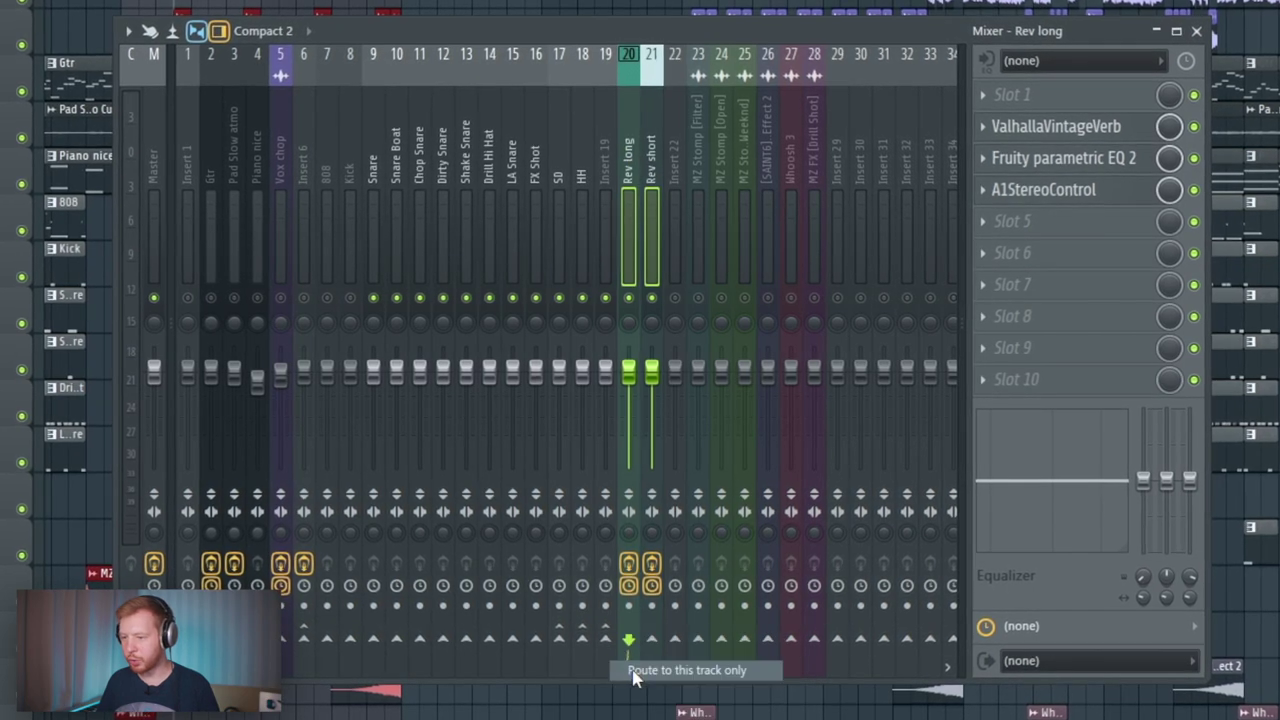
pyautogui.click(606, 146)
pyautogui.press('F2')
pyautogui.click(396, 156)
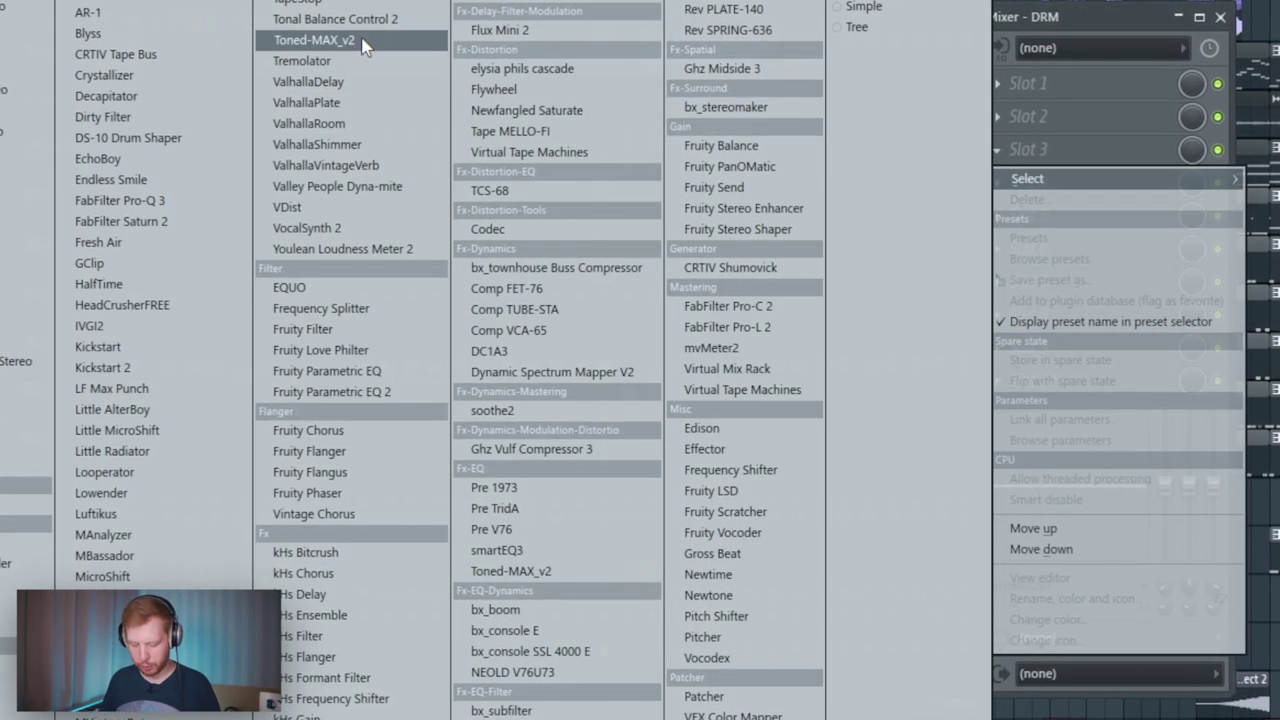
# Step: Add Newfangled Saturate to the DRM bus and raise its drive during playback
pyautogui.click(527, 110)
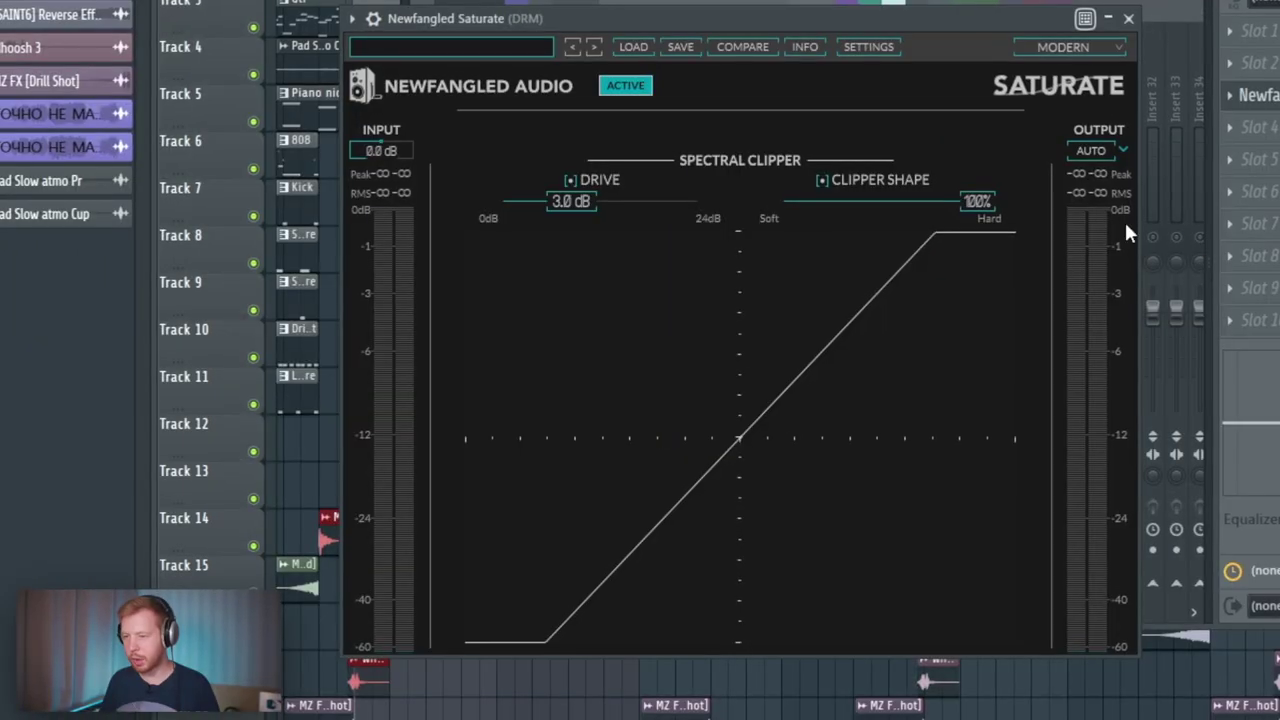
pyautogui.moveTo(812, 21); pyautogui.dragTo(845, 26)
pyautogui.press('space')
pyautogui.moveTo(594, 209); pyautogui.dragTo(622, 210)
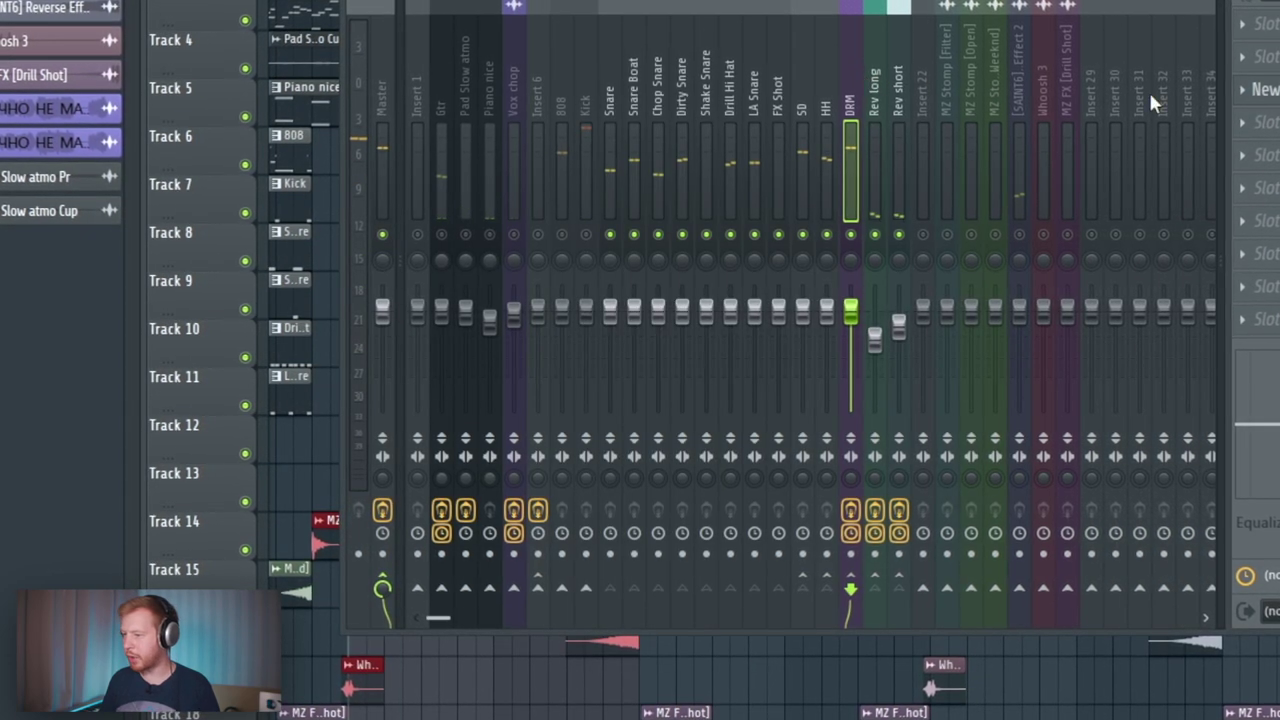
# Step: Add FabFilter Saturn 2 and Ozone 9 Imager to the DRM bus, widening Imager band 2 to about 25 and band 3 to about 34
pyautogui.click(1268, 155)
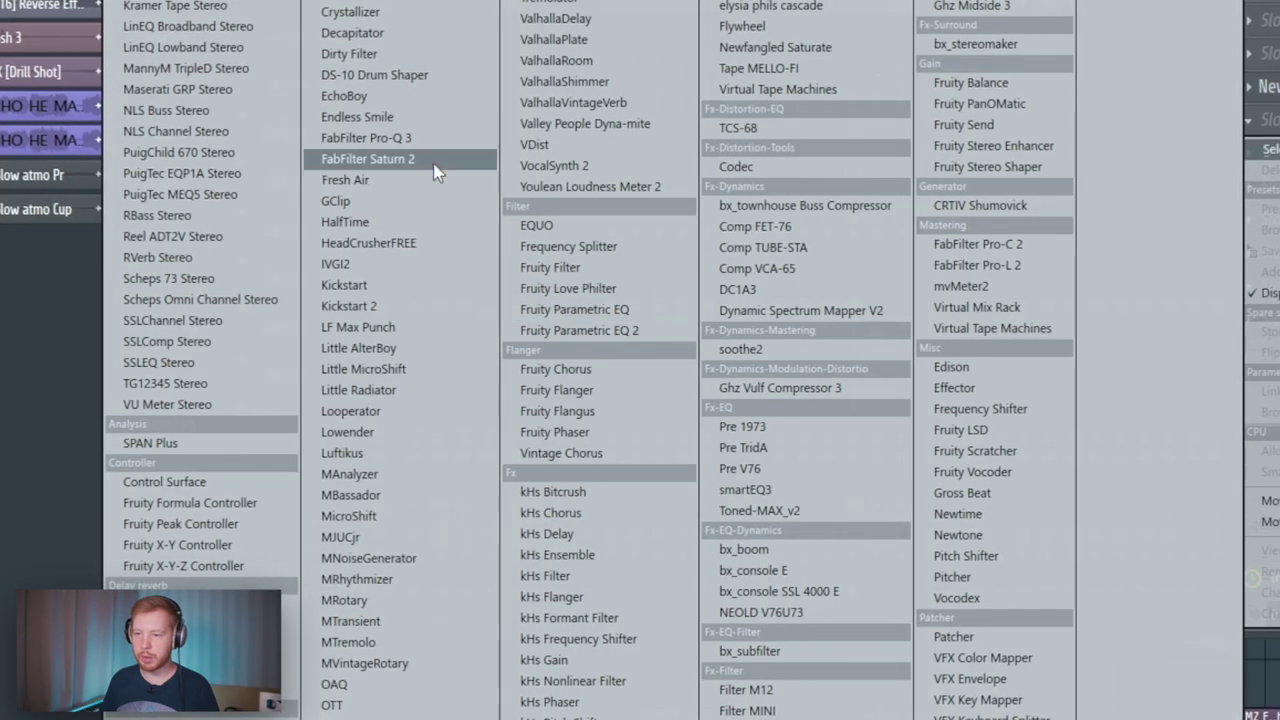
pyautogui.click(371, 240)
pyautogui.click(611, 350)
pyautogui.moveTo(677, 371)
pyautogui.click(776, 396)
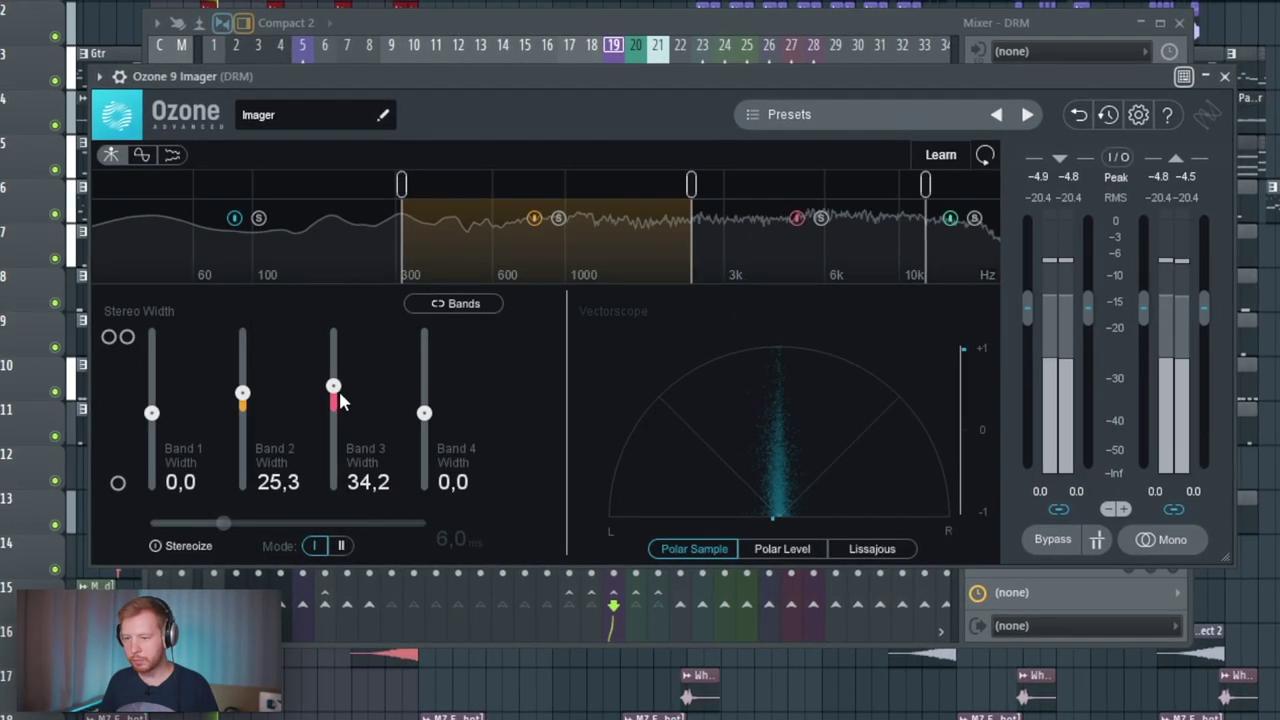
pyautogui.moveTo(337, 394); pyautogui.dragTo(337, 385)
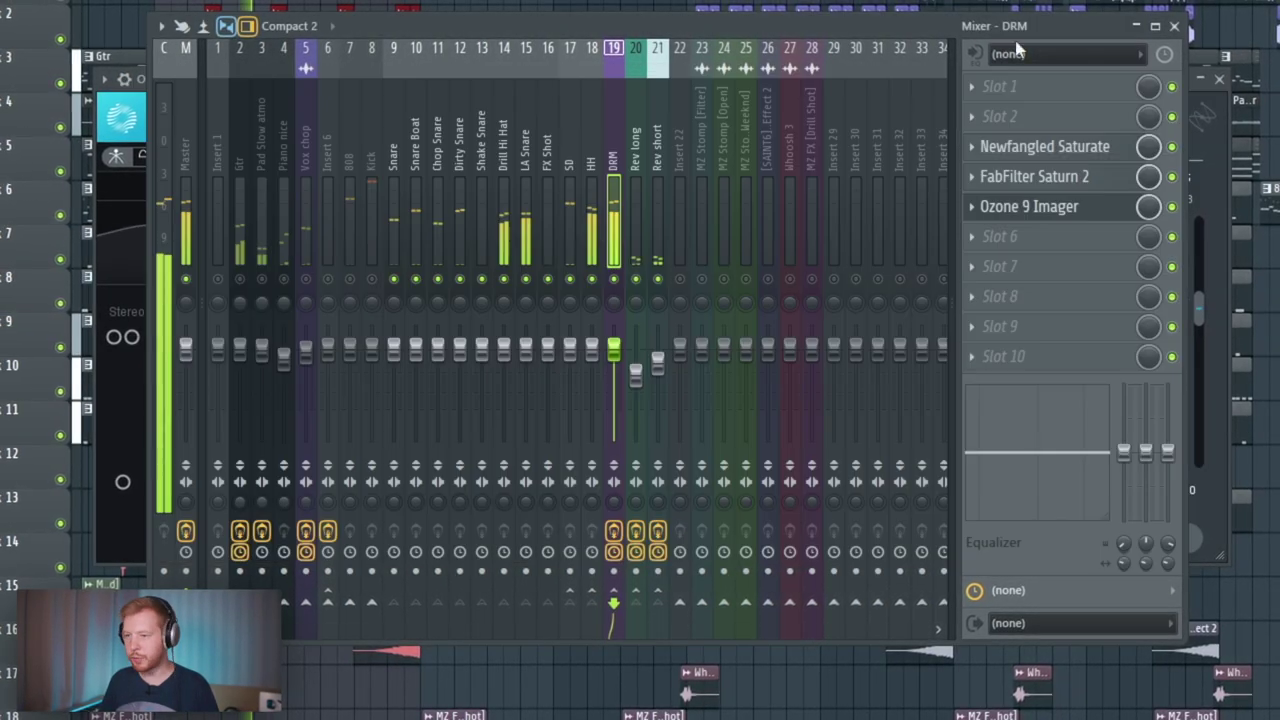
# Step: Add Little Radiator to the 808 channel and lower its mix
pyautogui.click(636, 136)
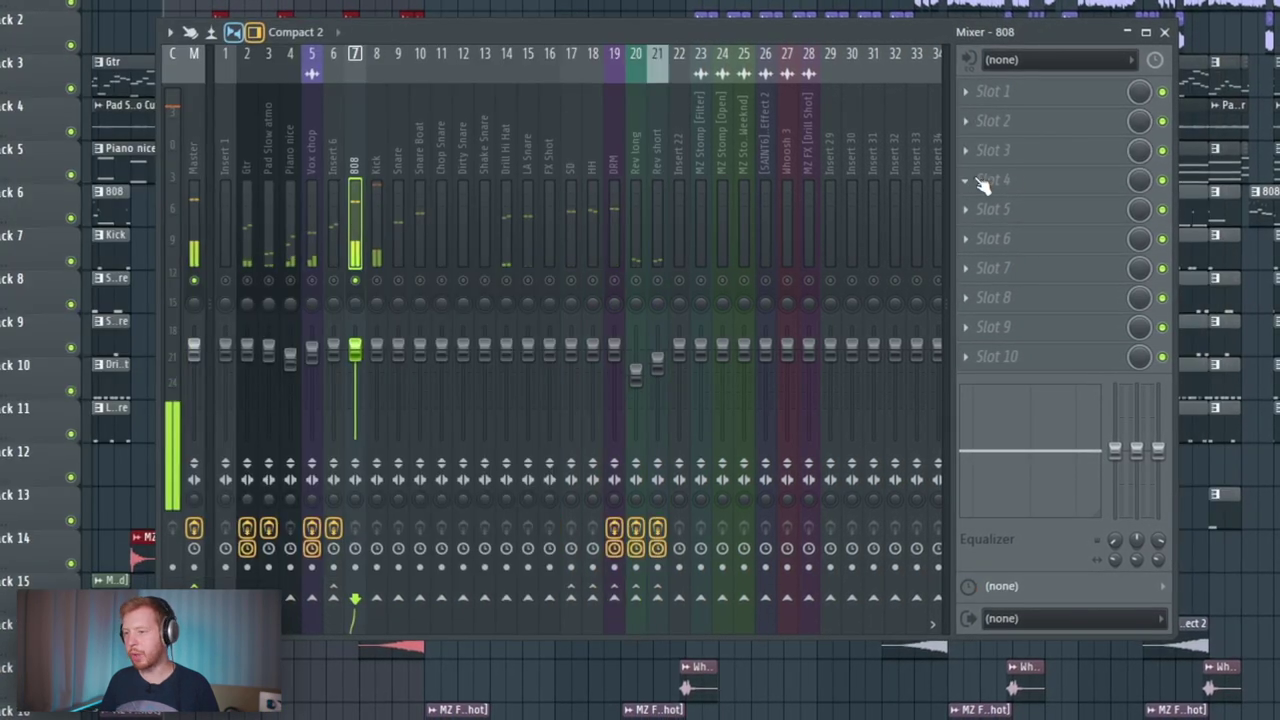
pyautogui.click(985, 178)
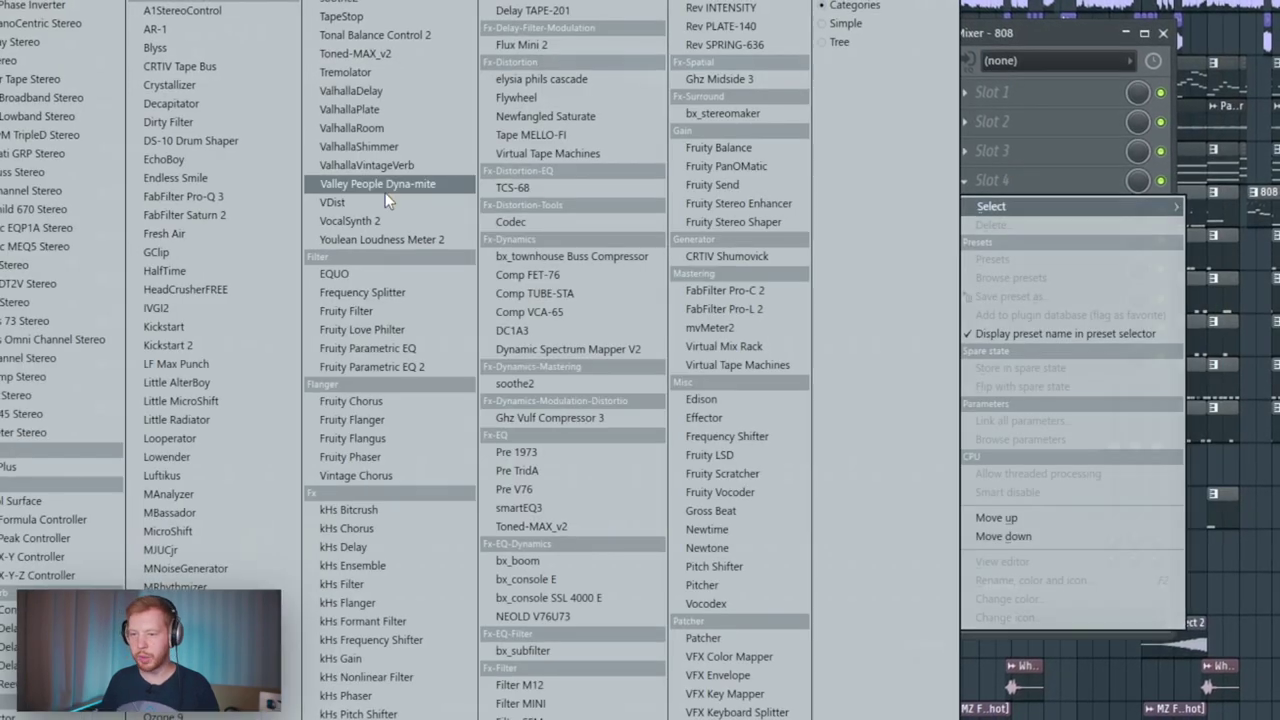
pyautogui.click(205, 423)
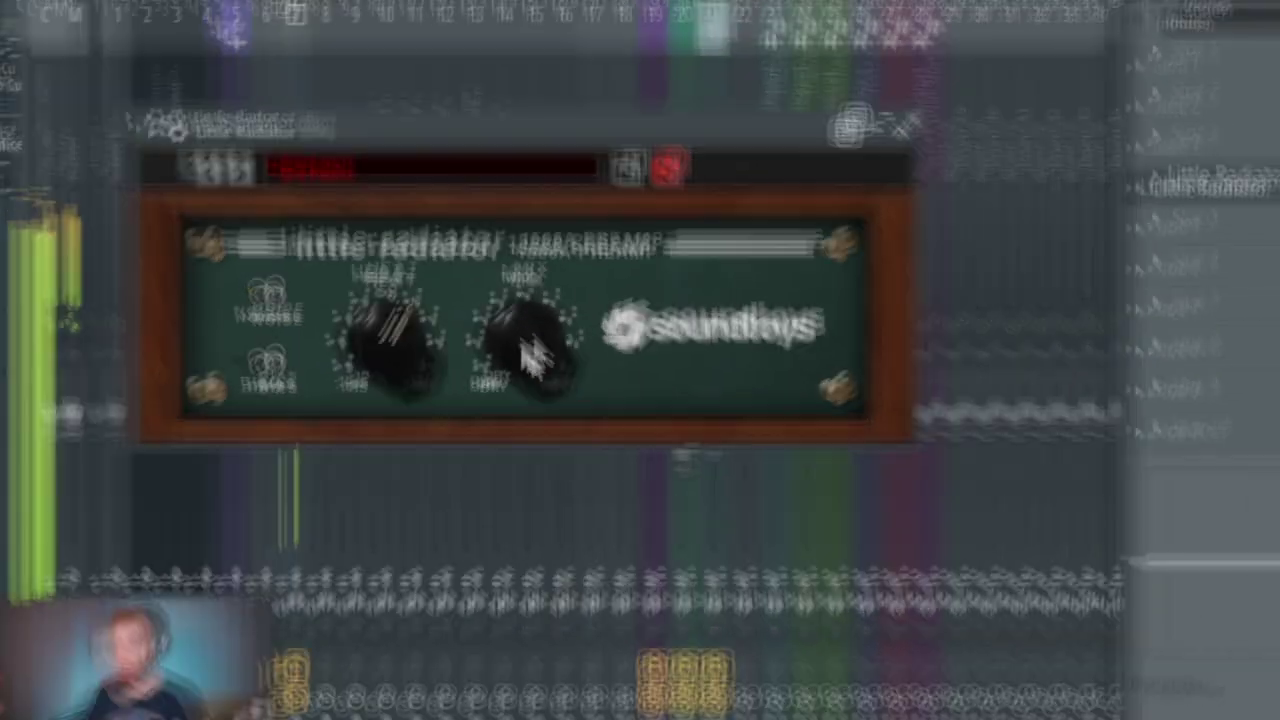
pyautogui.moveTo(529, 350); pyautogui.dragTo(538, 458)
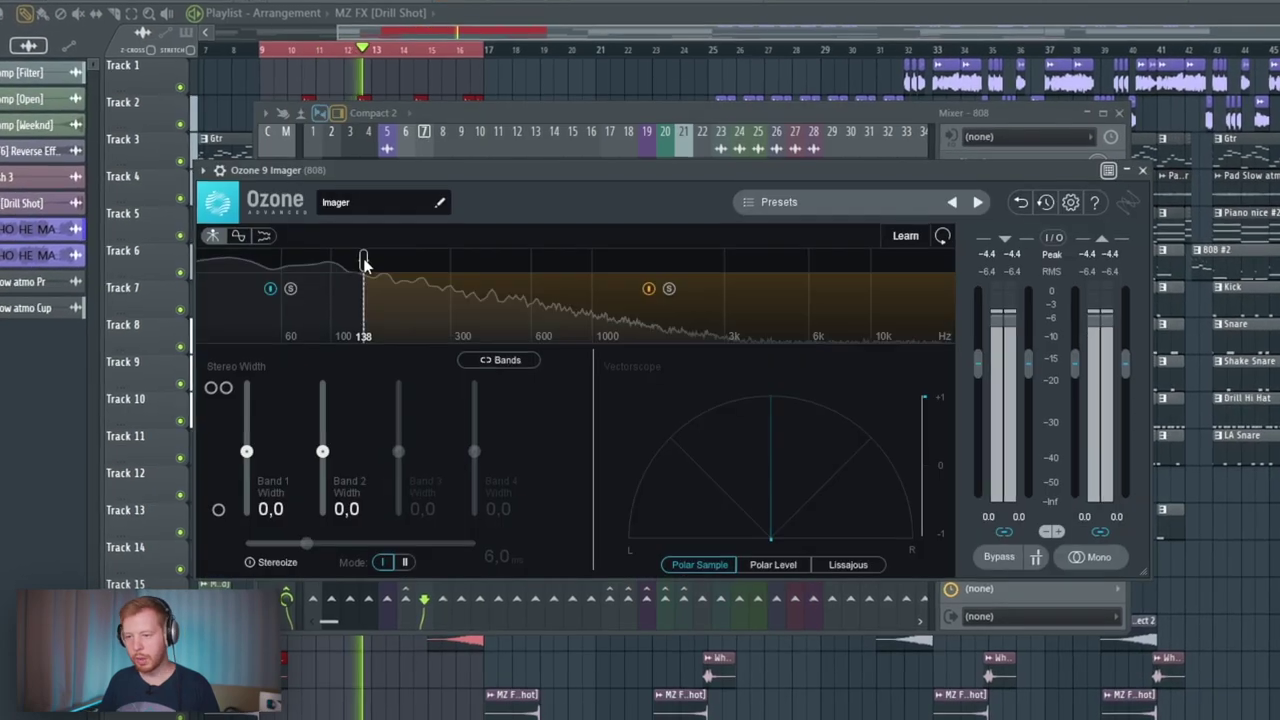
# Step: Raise the crossover of the two-band Ozone 9 Imager on the 808, enable Stereoize and widen band 2
pyautogui.moveTo(365, 262); pyautogui.dragTo(396, 262)
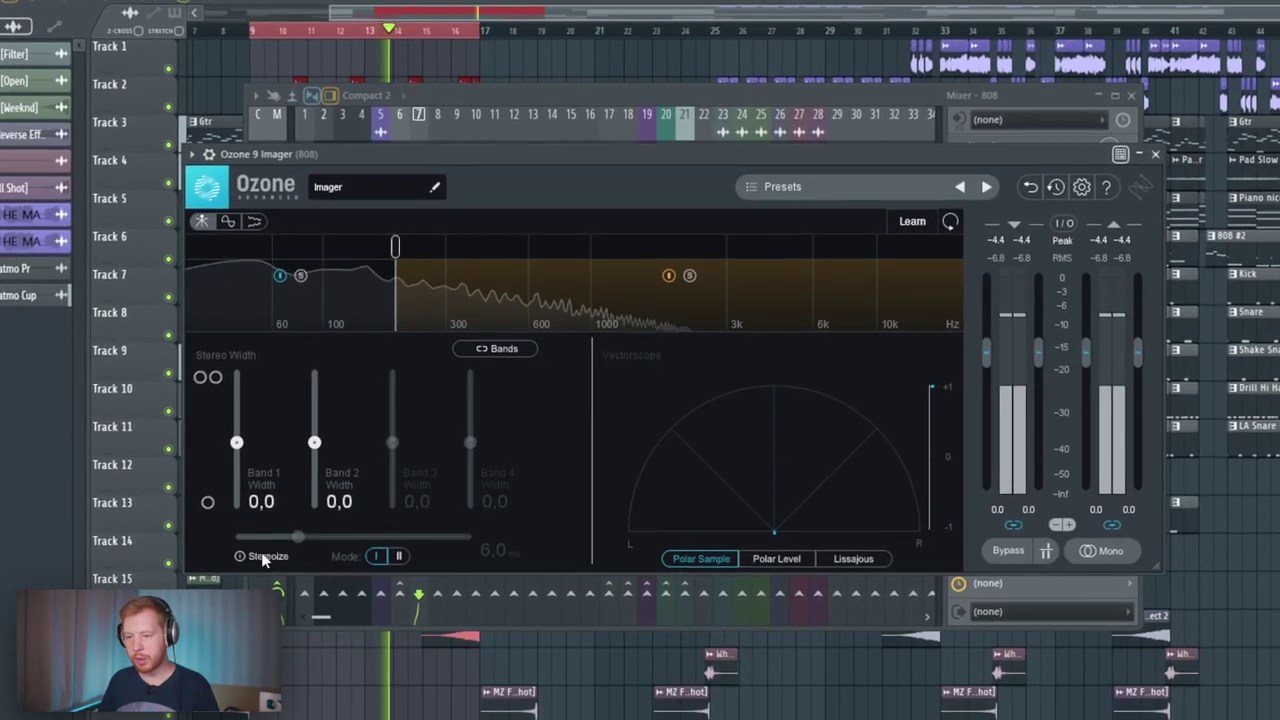
pyautogui.click(262, 558)
pyautogui.moveTo(312, 440); pyautogui.dragTo(326, 399)
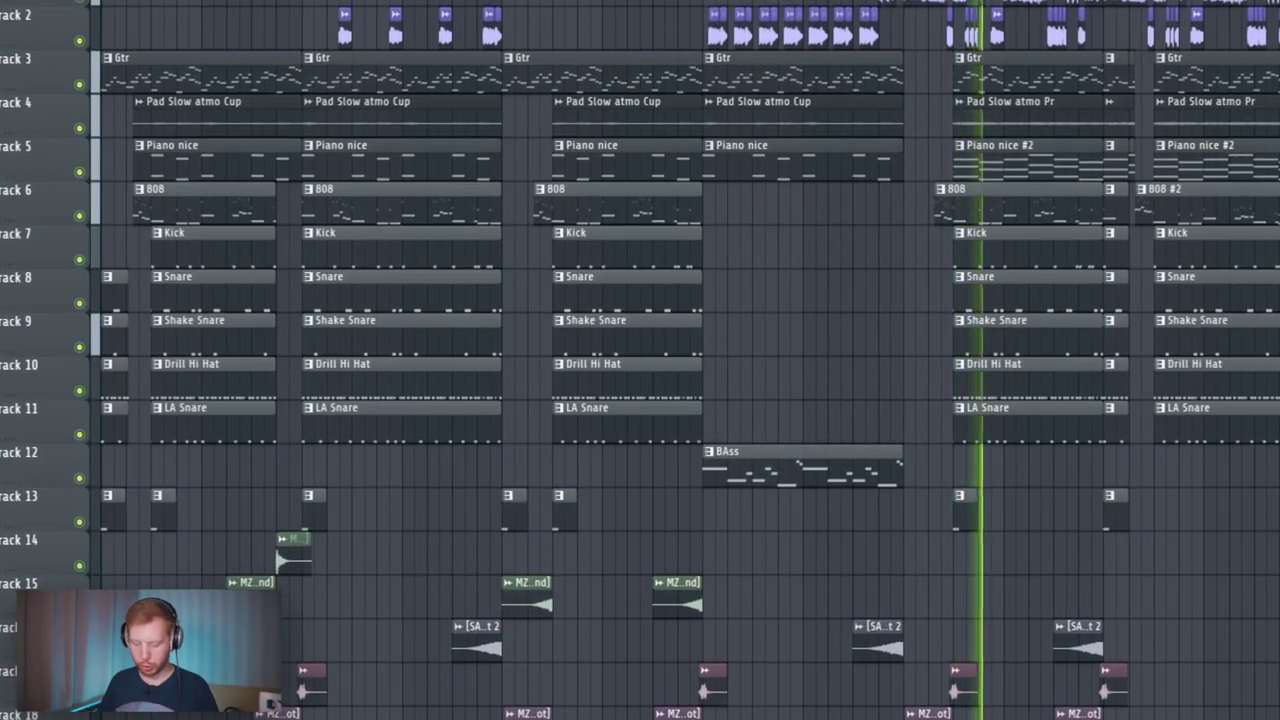
# Step: Add Flux Mini 2 to slot 5 of the Pad Slow atmo channel and set it up
pyautogui.press('F9')
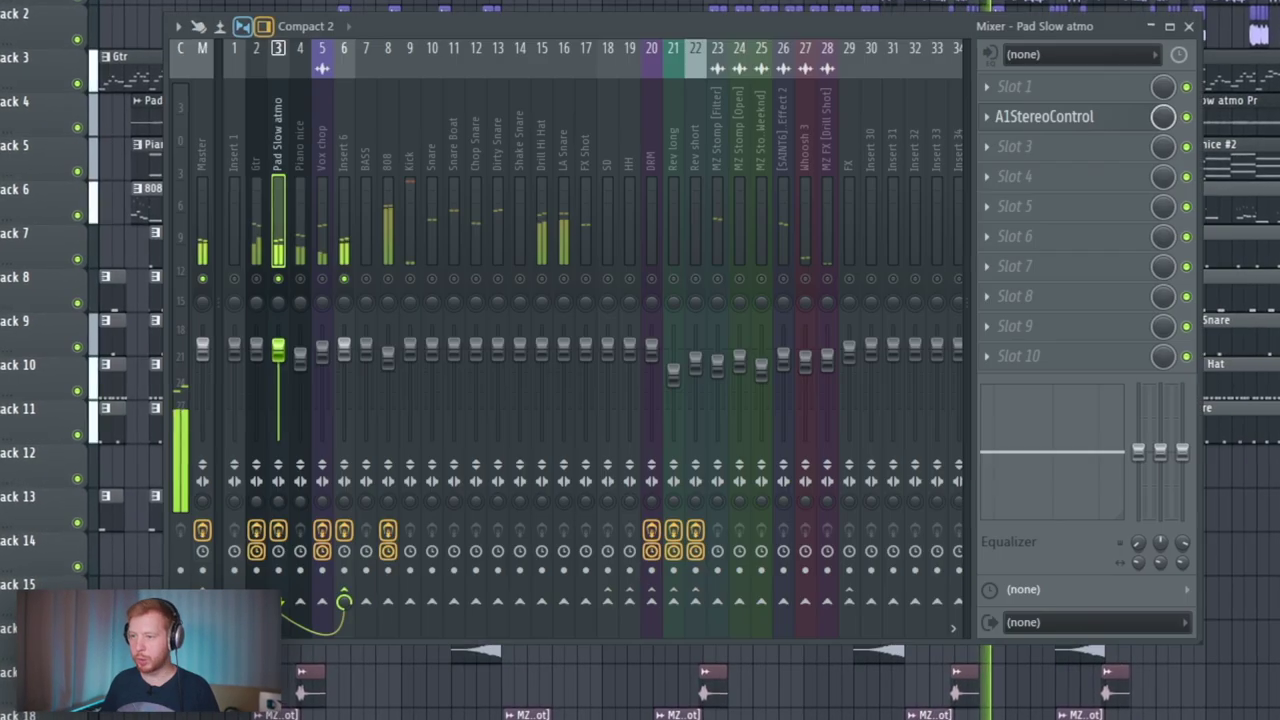
pyautogui.click(991, 205)
pyautogui.moveTo(1016, 233)
pyautogui.click(560, 36)
pyautogui.click(486, 144)
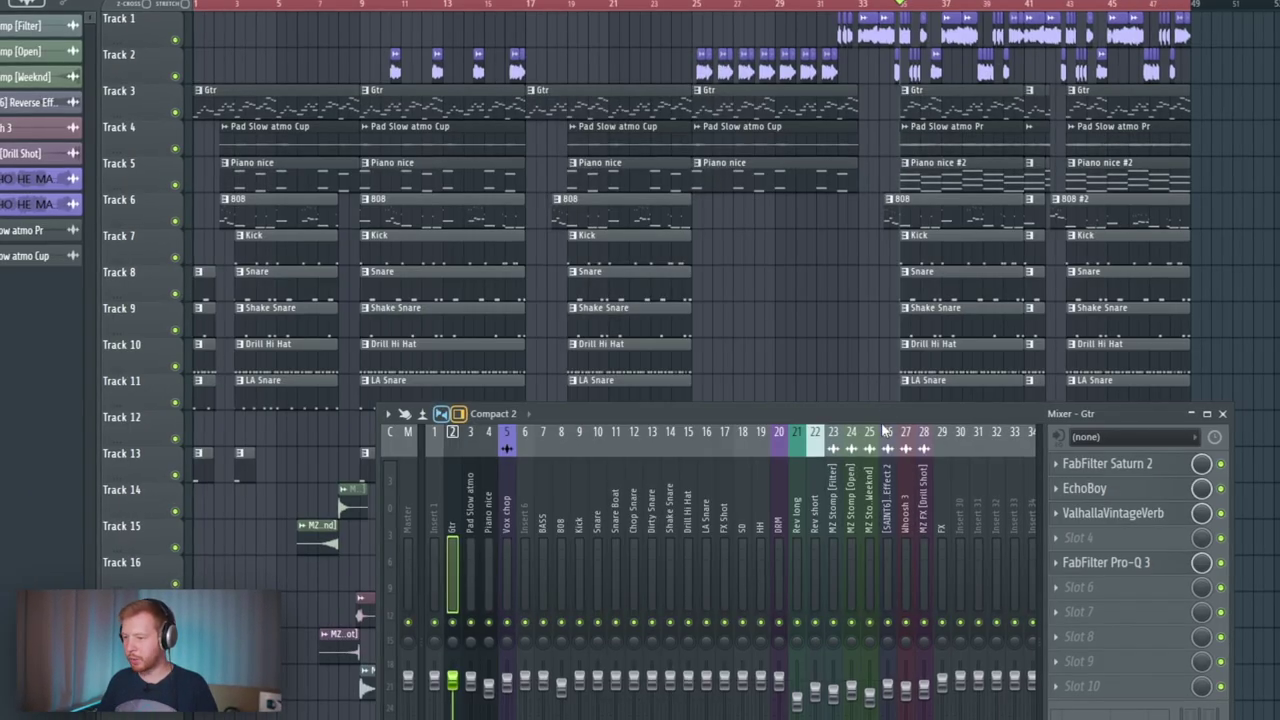
# Step: Add Distructor to slot 9 of the Gtr channel with a mix level automation clip spanning the arrangement
pyautogui.moveTo(867, 415); pyautogui.dragTo(810, 70)
pyautogui.click(1024, 315)
pyautogui.moveTo(1024, 337)
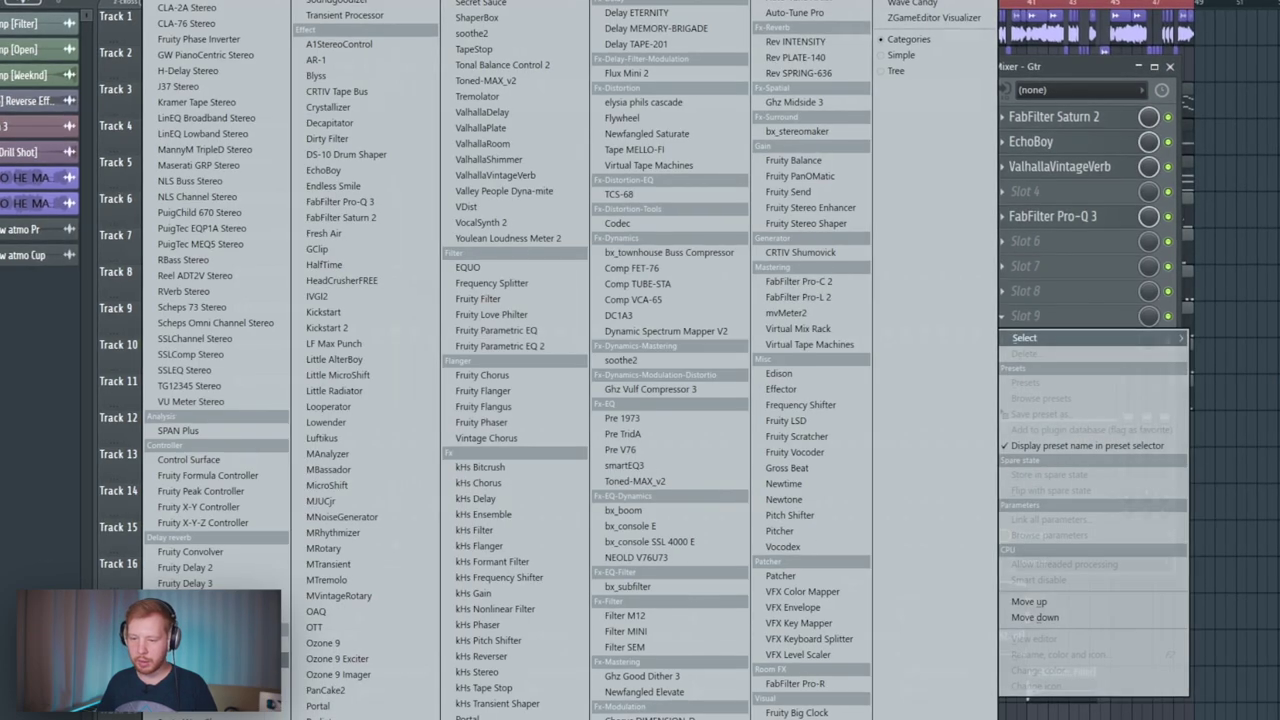
pyautogui.click(190, 673)
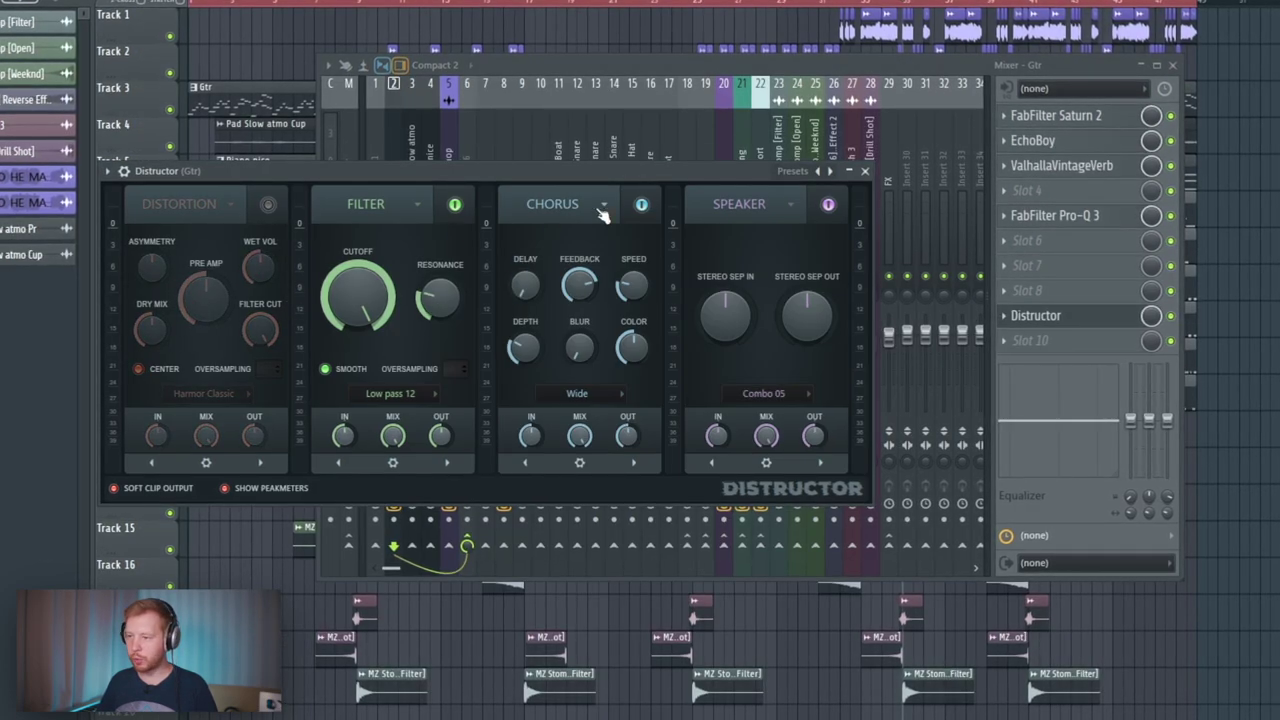
pyautogui.click(866, 171)
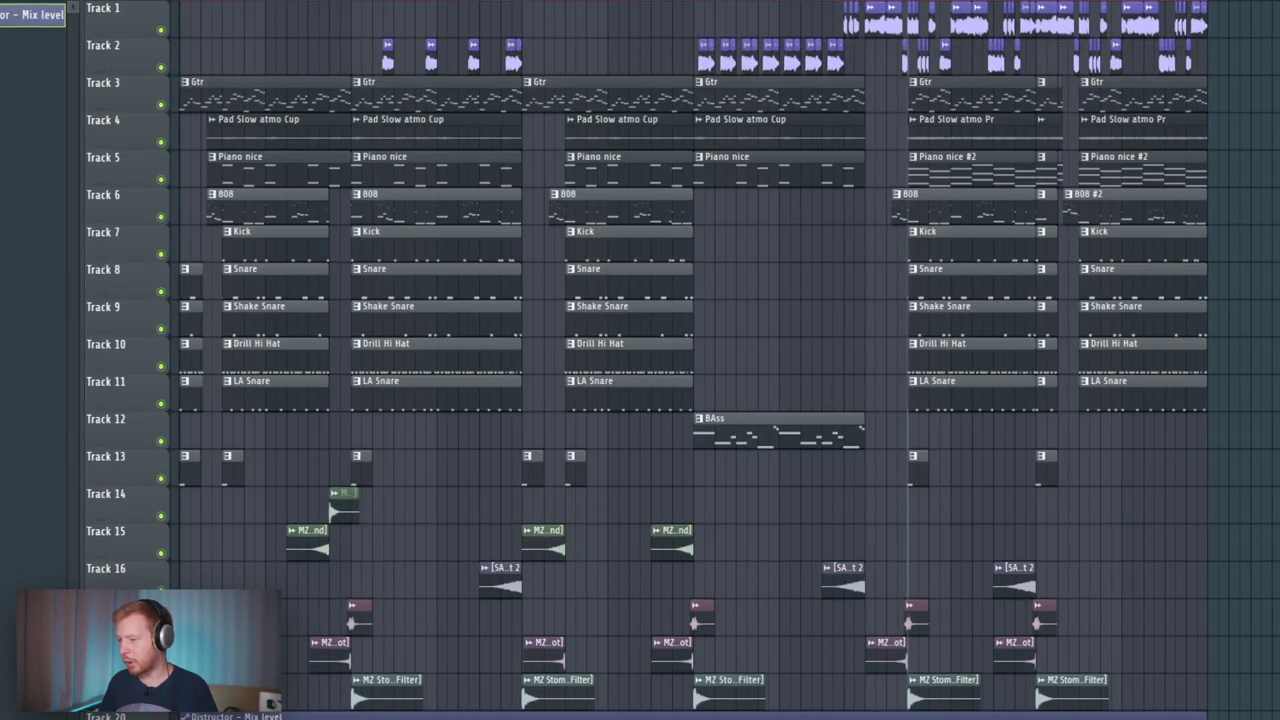
pyautogui.scroll(-5, 828, 577)
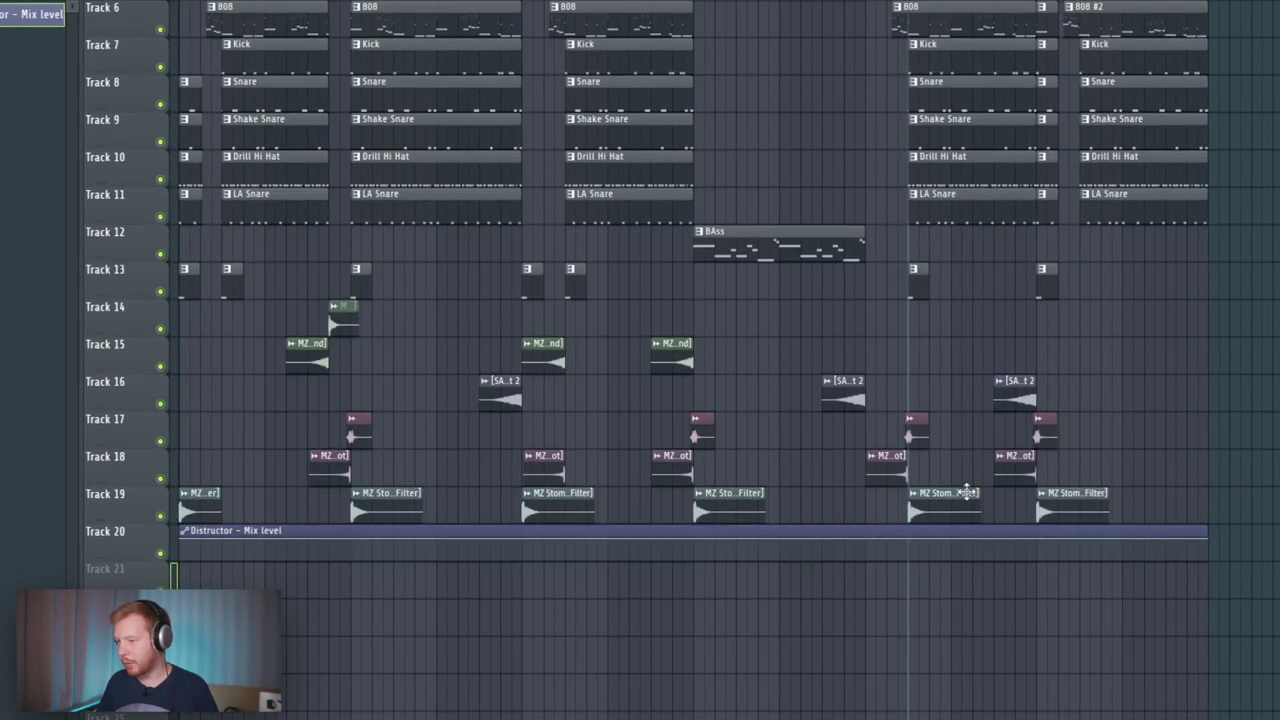
pyautogui.scroll(3, 828, 577)
pyautogui.scroll(2, 828, 577)
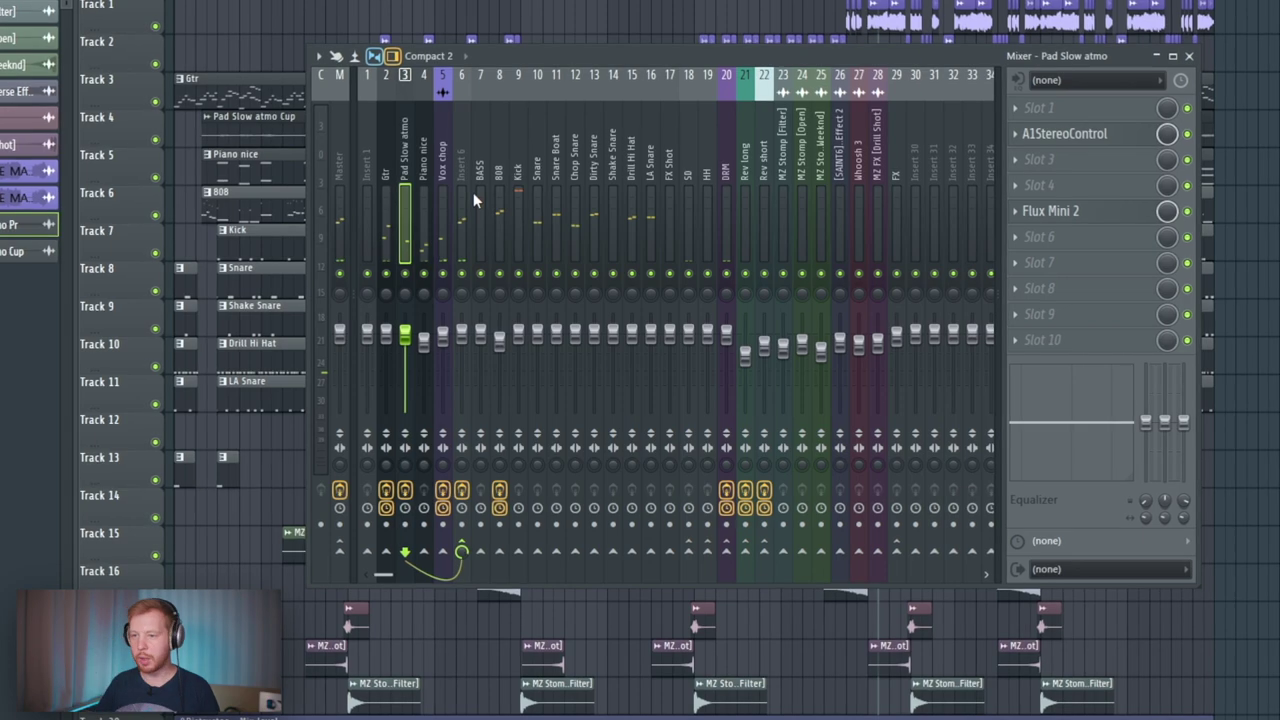
# Step: Move the empty mixer track Insert 31 over so it sits directly beside the Vox chop channel
pyautogui.hscroll(3, 521, 176)
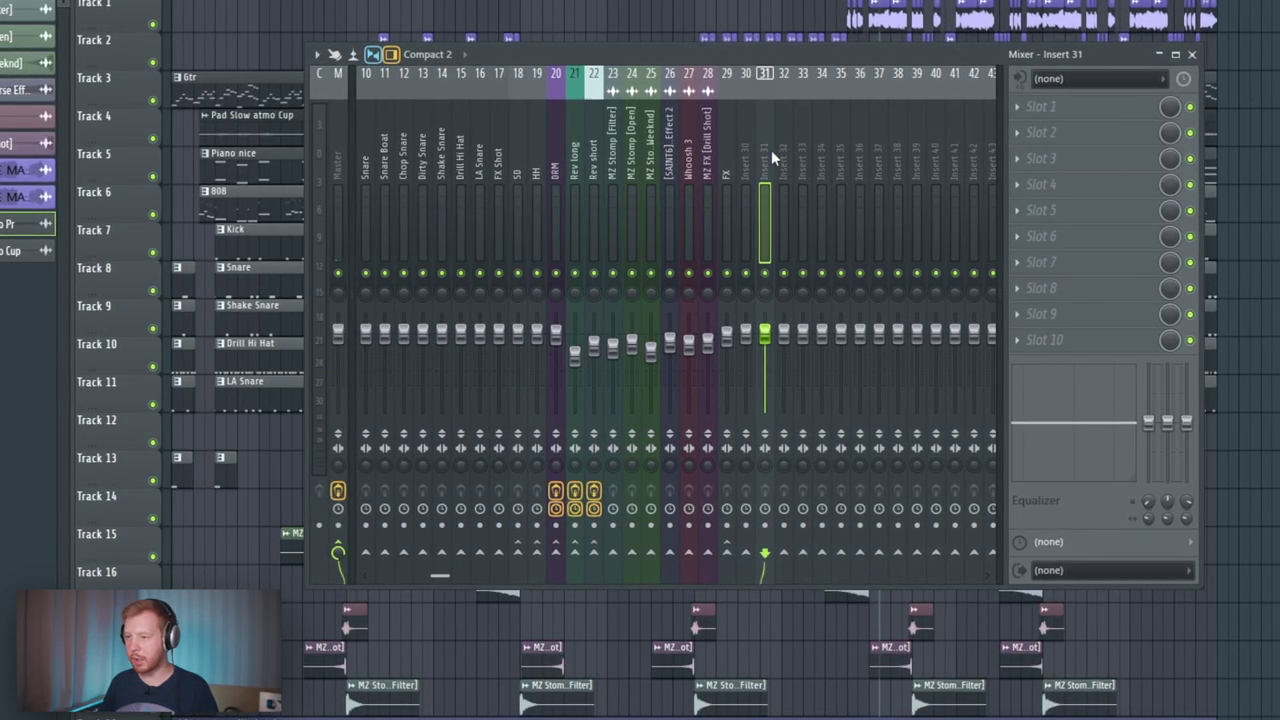
pyautogui.hotkey('alt', 'Left')
pyautogui.hotkey('alt', 'Left')
pyautogui.hotkey('alt', 'Left')
pyautogui.hotkey('alt', 'Left')
pyautogui.hotkey('alt', 'Left')
pyautogui.hotkey('alt', 'Left')
pyautogui.hotkey('alt', 'Left')
pyautogui.hotkey('alt', 'Left')
pyautogui.hotkey('alt', 'Left')
pyautogui.hotkey('alt', 'Left')
pyautogui.hotkey('alt', 'Left')
pyautogui.hotkey('alt', 'Left')
pyautogui.hotkey('alt', 'Left')
pyautogui.hotkey('alt', 'Left')
pyautogui.hotkey('alt', 'Left')
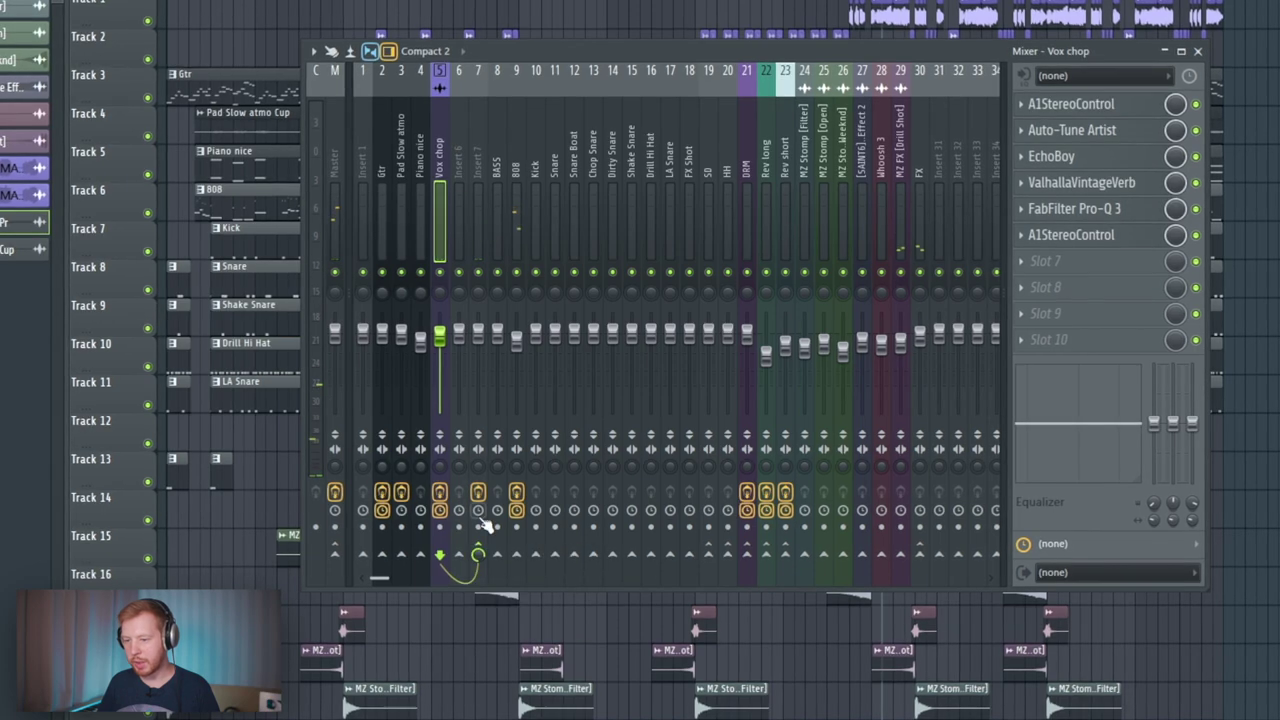
# Step: Add EchoBoy to slot 3 of mixer track Insert 6 and raise its low cut
pyautogui.click(1100, 158)
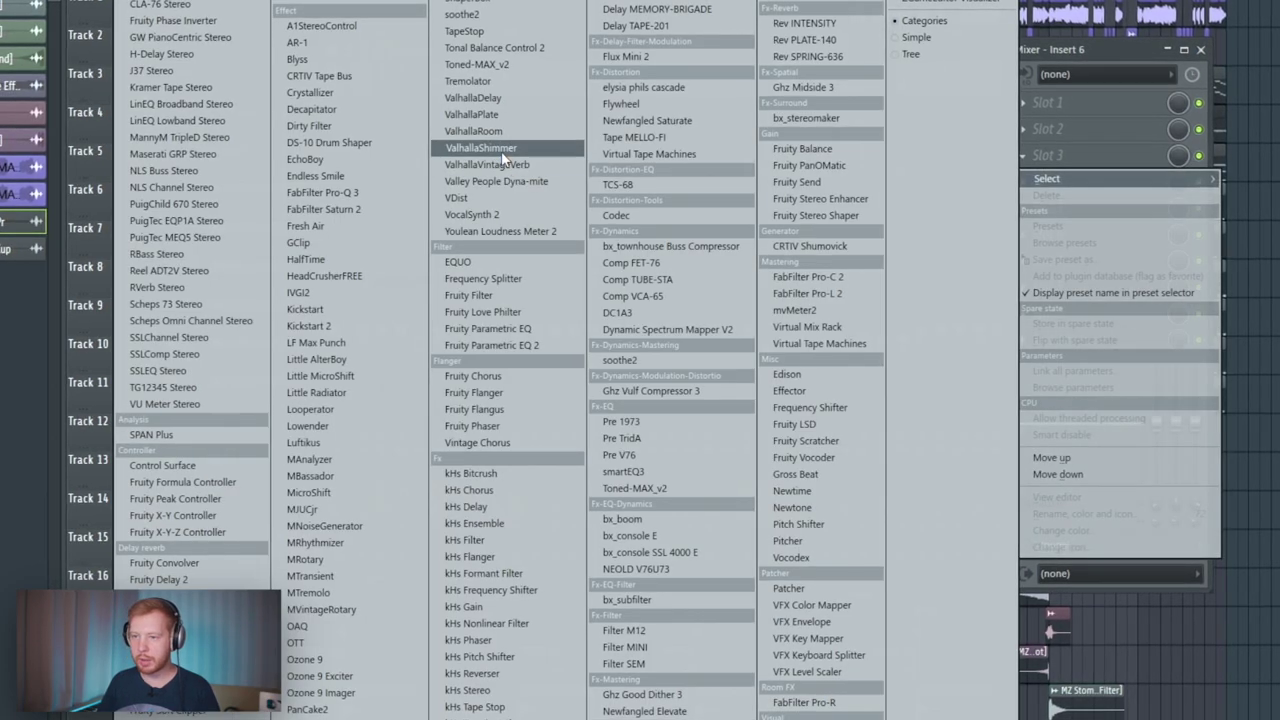
pyautogui.click(346, 160)
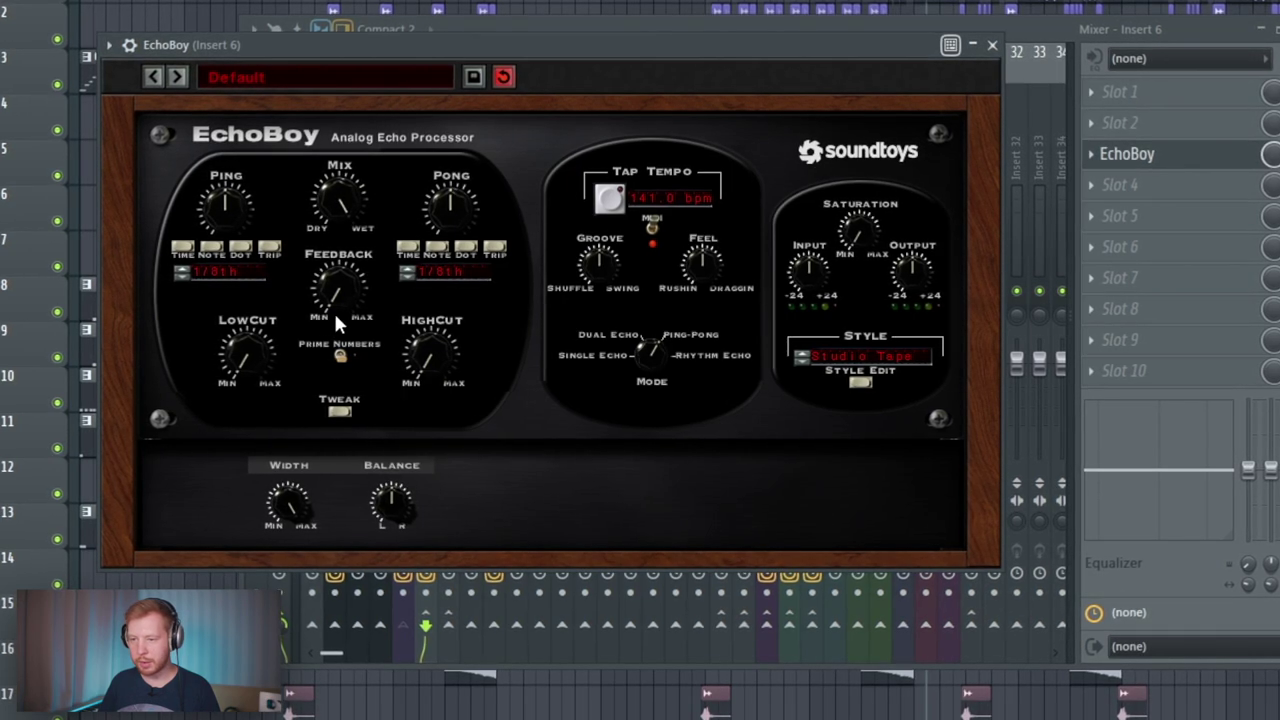
pyautogui.moveTo(246, 340); pyautogui.dragTo(285, 264)
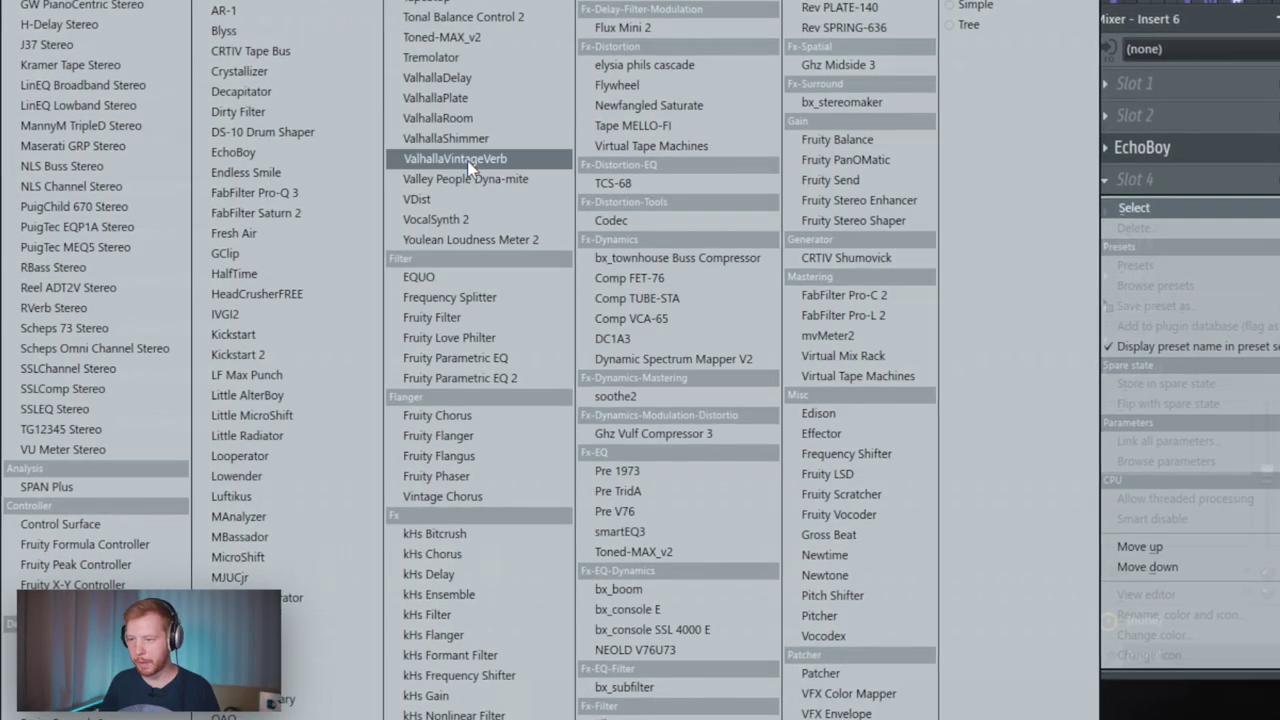
# Step: Add ValhallaVintageVerb to slot 4 of Insert 6 and raise its mix to more than half
pyautogui.click(468, 161)
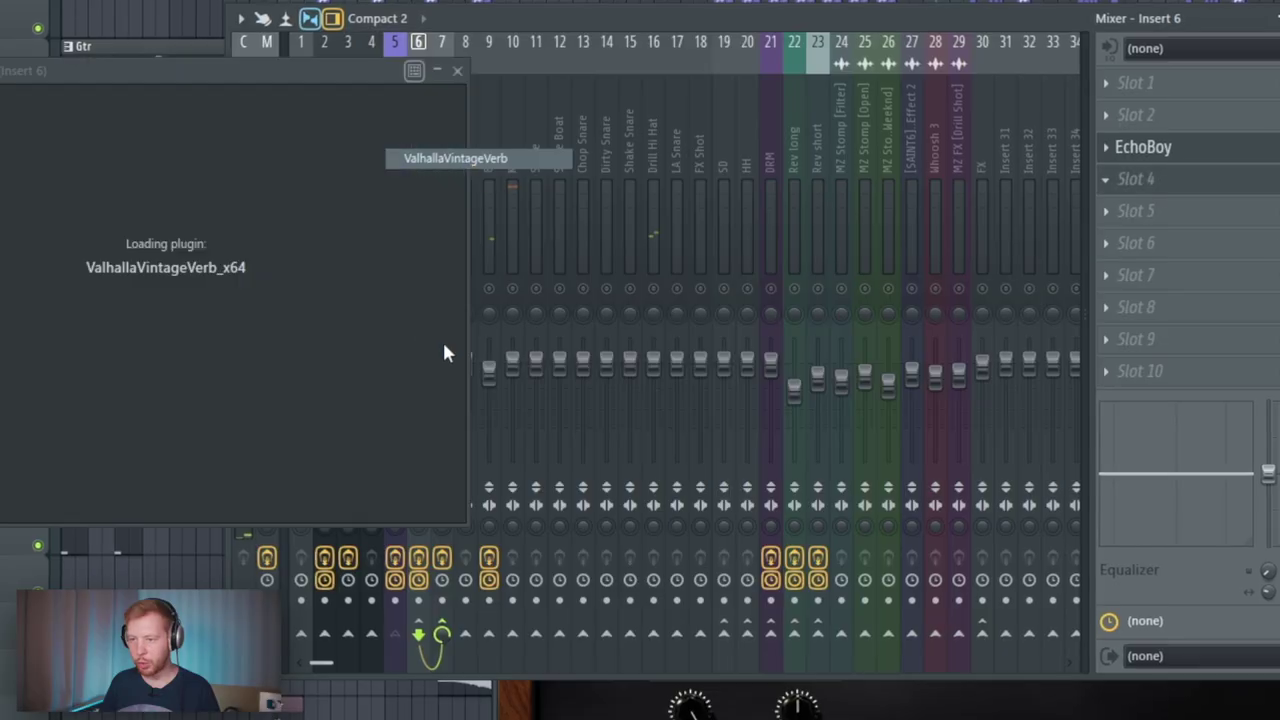
pyautogui.moveTo(236, 241); pyautogui.dragTo(272, 383)
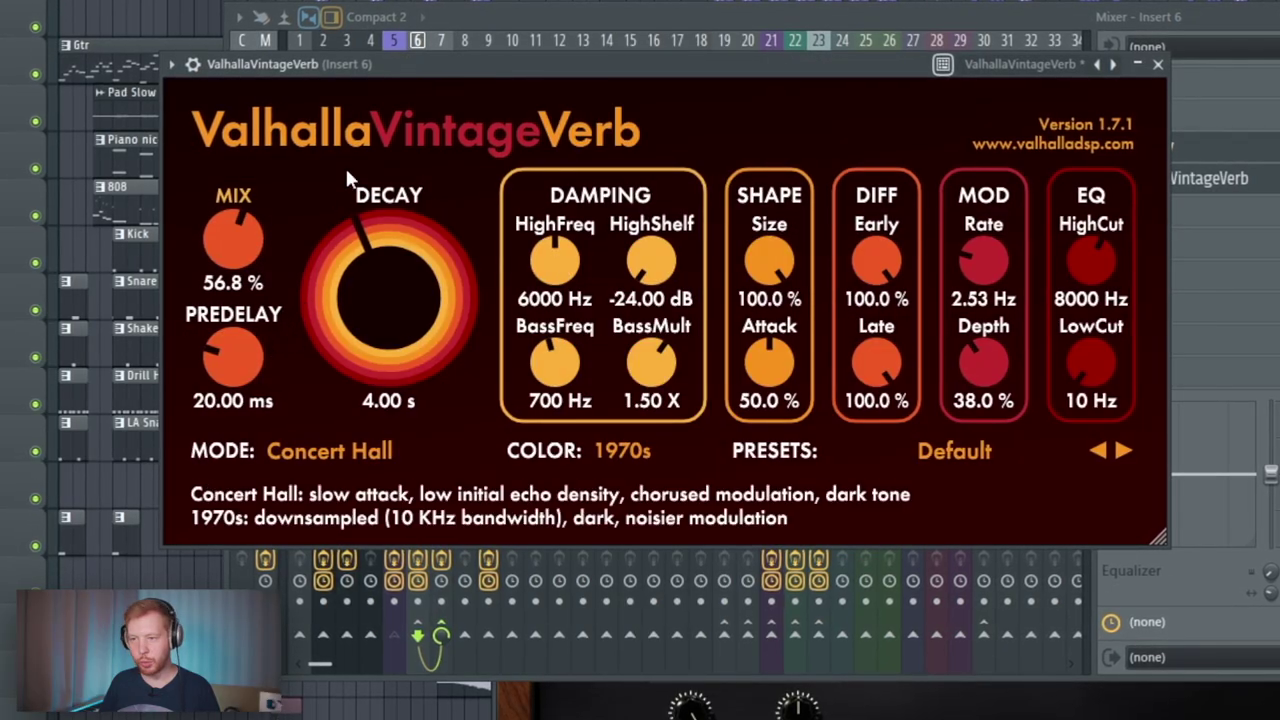
pyautogui.moveTo(418, 64); pyautogui.dragTo(430, 68)
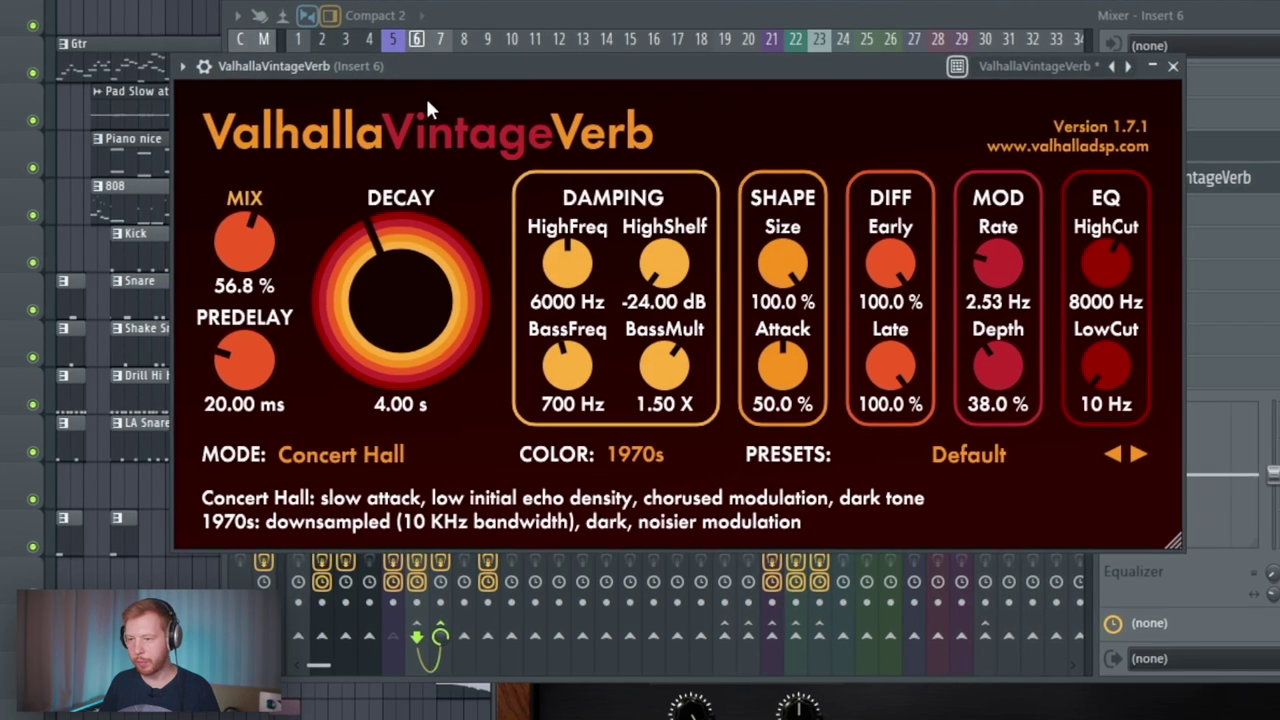
pyautogui.moveTo(239, 232); pyautogui.dragTo(241, 224)
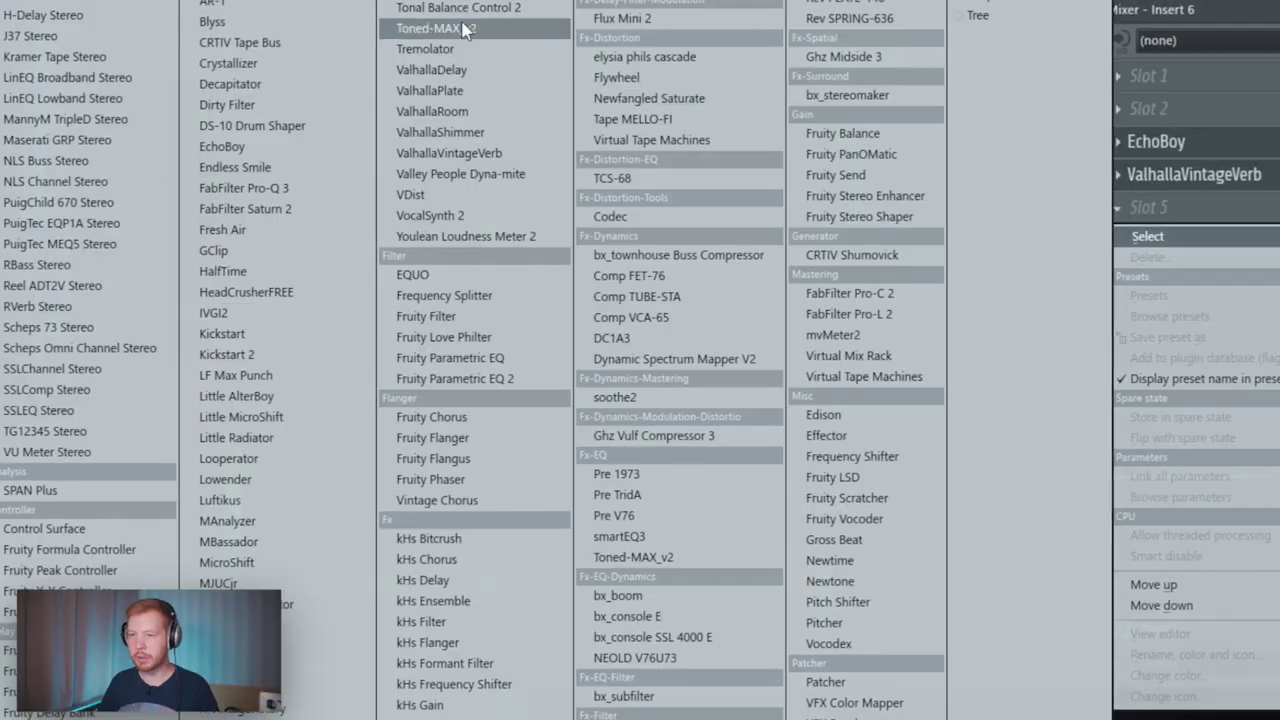
# Step: Add A1StereoControl to slot 5 of Insert 6 with about 134% stereo width, and enable Safe Bass with a raised frequency
pyautogui.click(325, 343)
pyautogui.moveTo(400, 535); pyautogui.dragTo(424, 518)
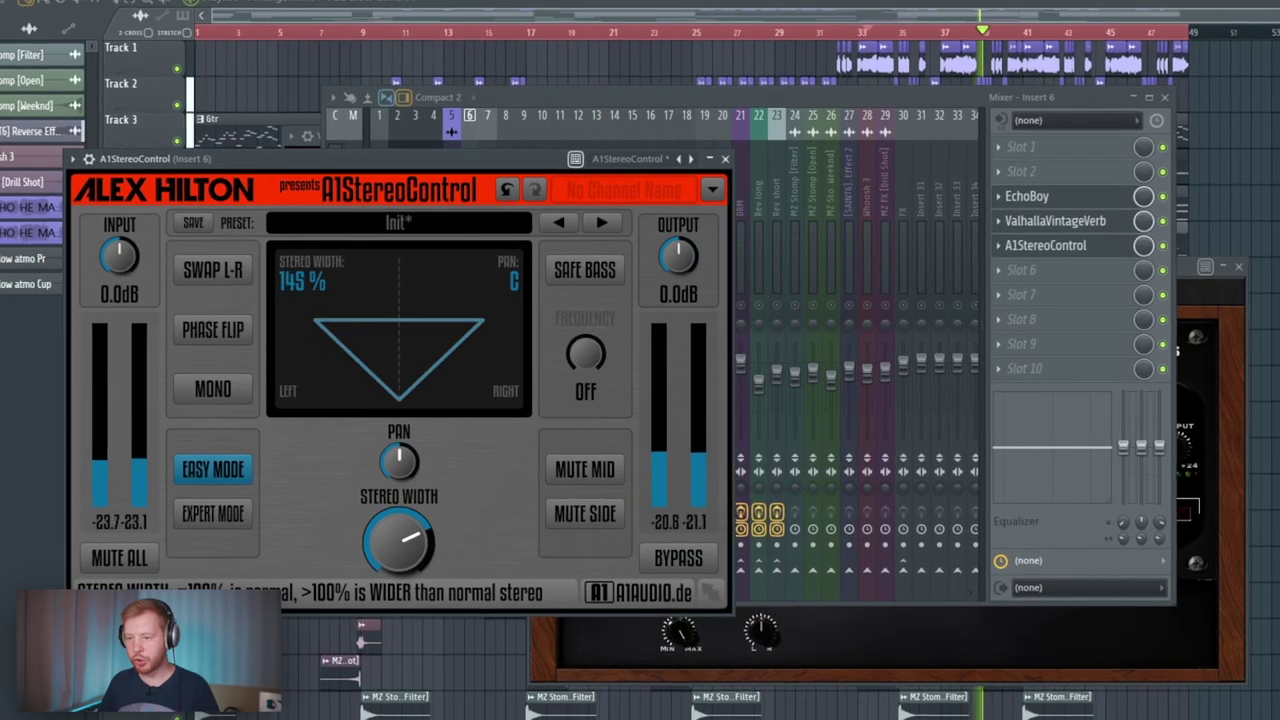
pyautogui.click(586, 272)
pyautogui.moveTo(591, 359); pyautogui.dragTo(674, 415)
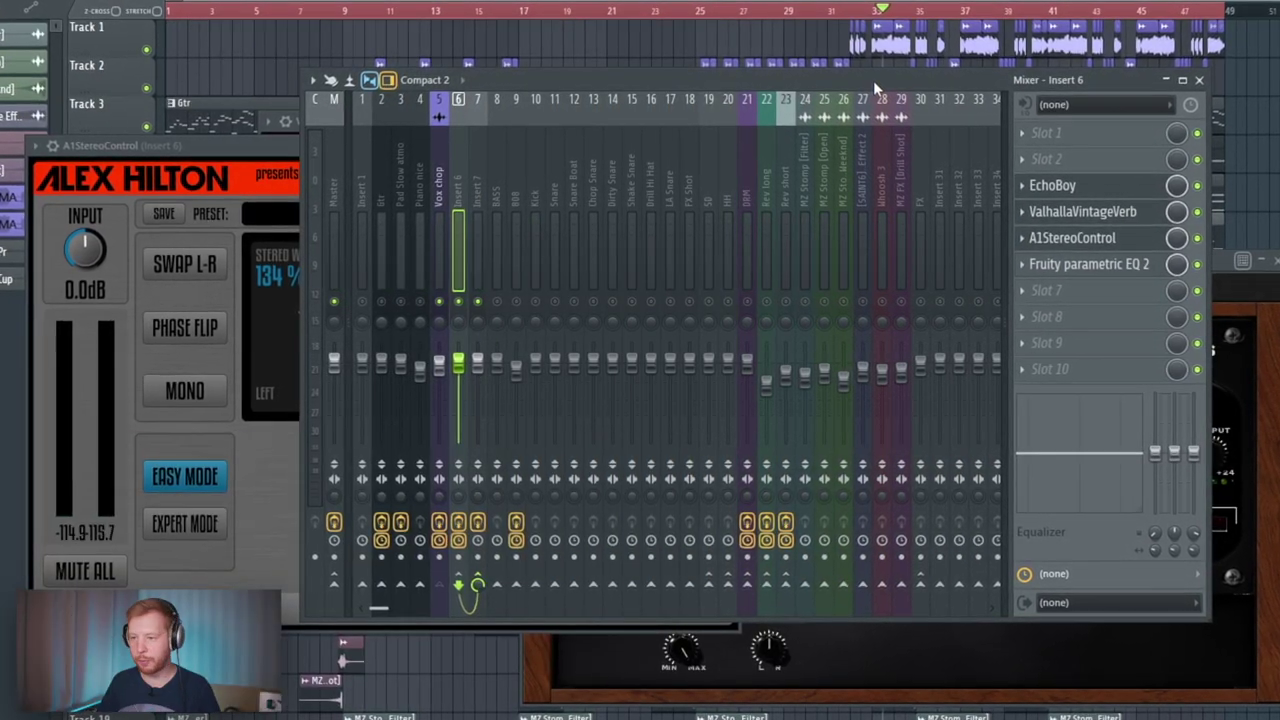
# Step: Add Fruity Balance to slot 7 of Insert 6 and automate its volume to stay down until the stomp after the bass break
pyautogui.click(1045, 290)
pyautogui.moveTo(1044, 313)
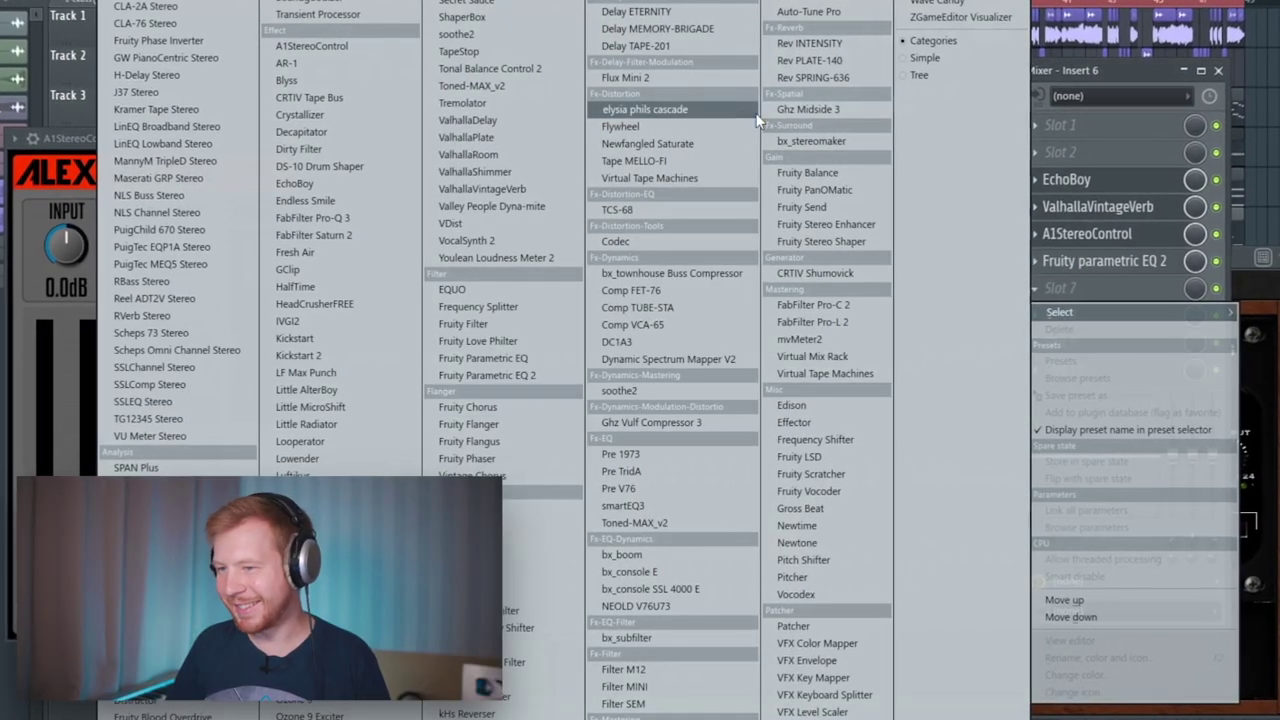
pyautogui.click(806, 173)
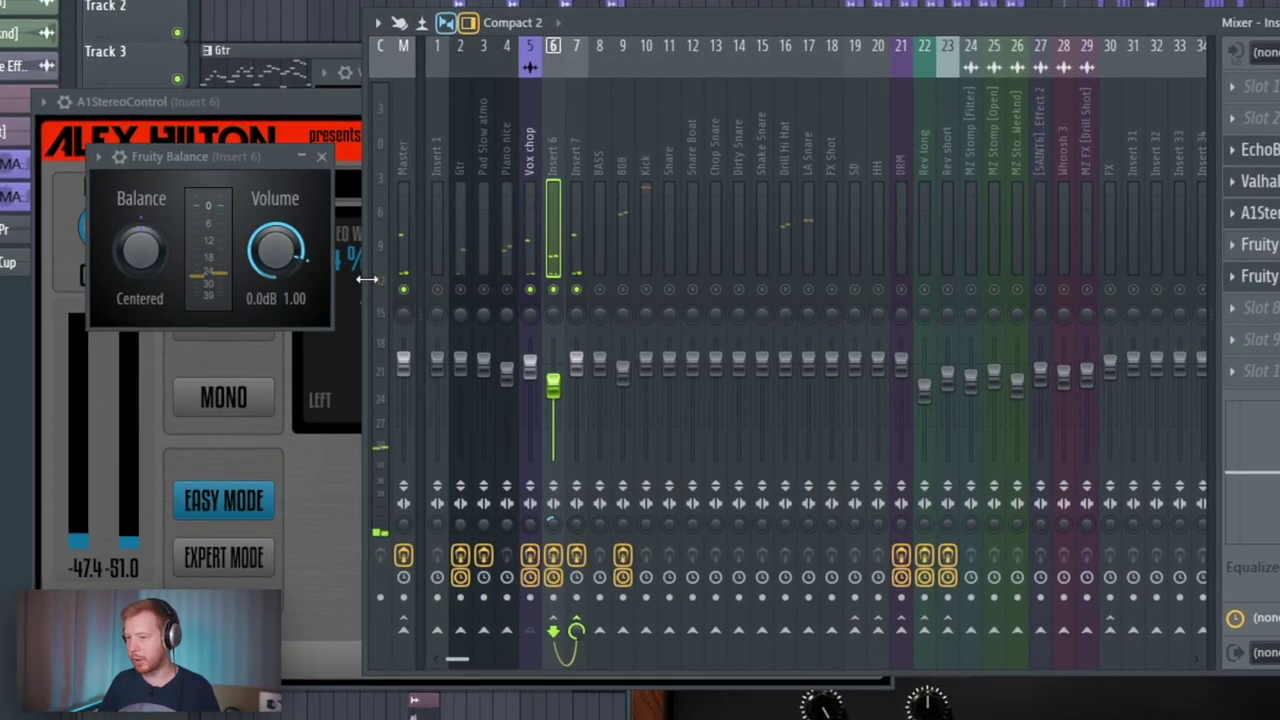
pyautogui.rightClick(272, 262)
pyautogui.click(359, 420)
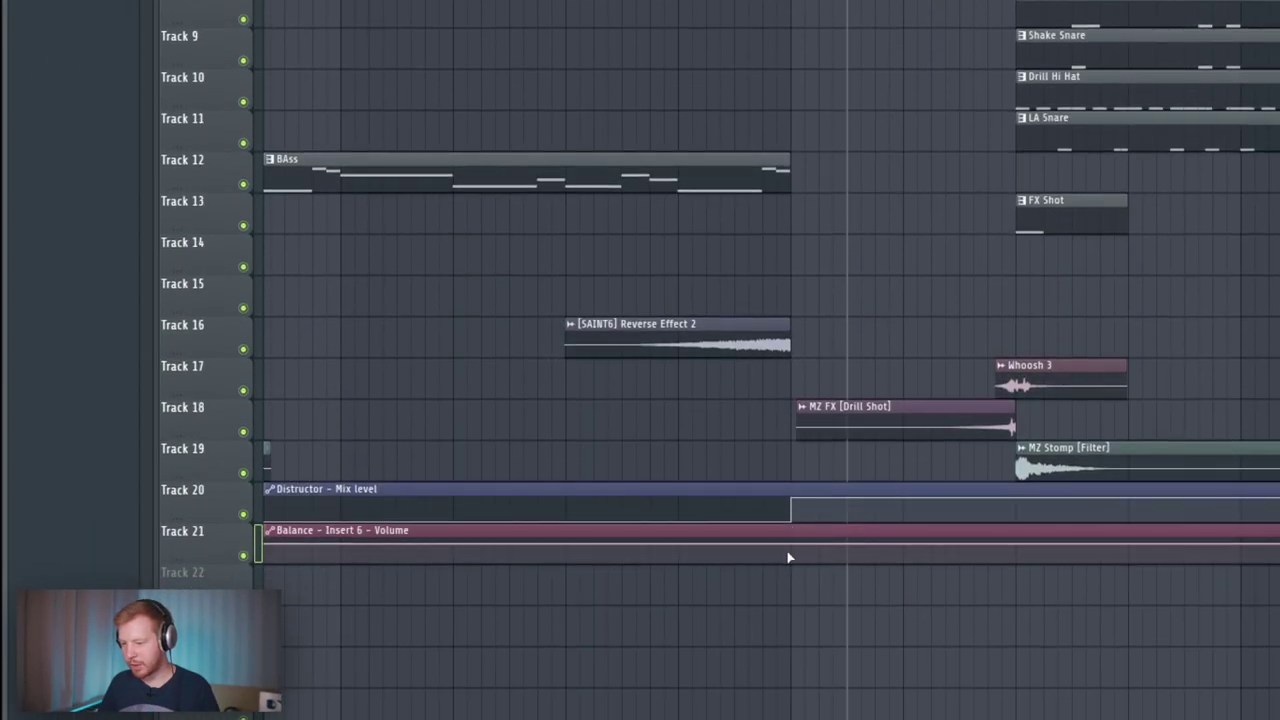
pyautogui.moveTo(795, 545); pyautogui.dragTo(830, 572)
pyautogui.rightClick(1018, 550)
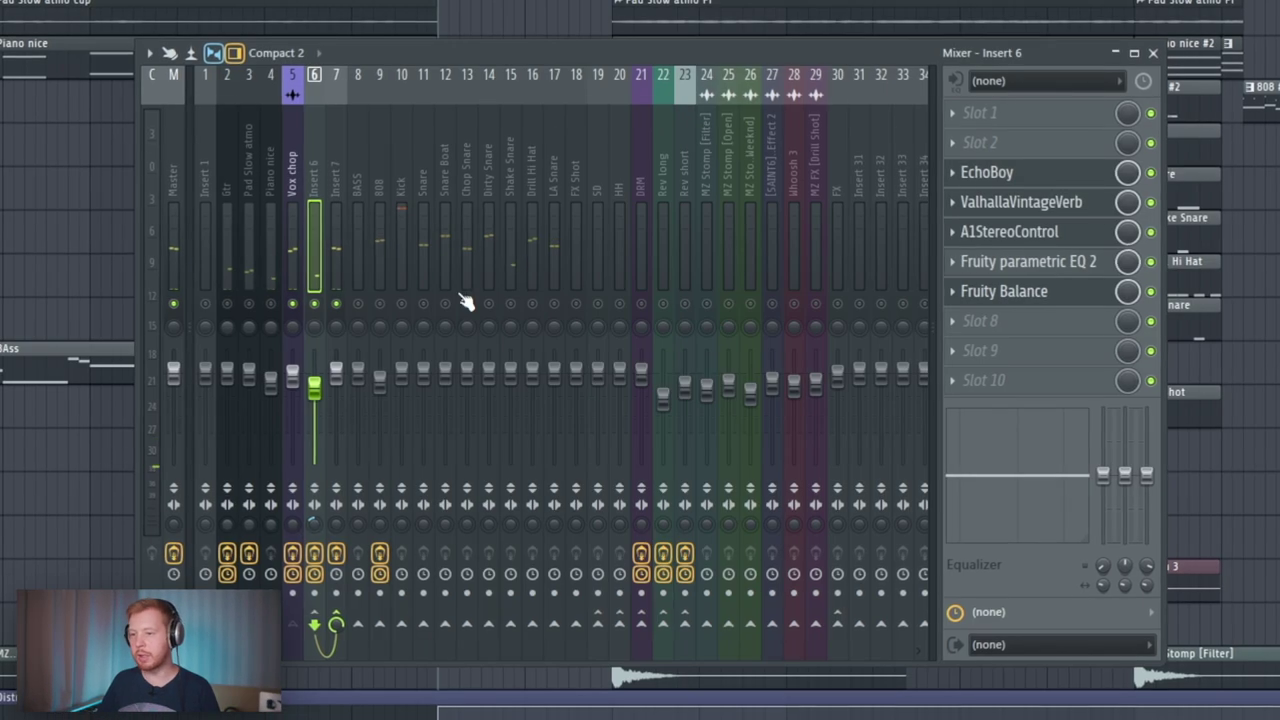
# Step: Automate the EchoBoy mix level on Vox chop, dropping it between the end of the bass break and the following stomp
pyautogui.click(297, 155)
pyautogui.rightClick(1131, 171)
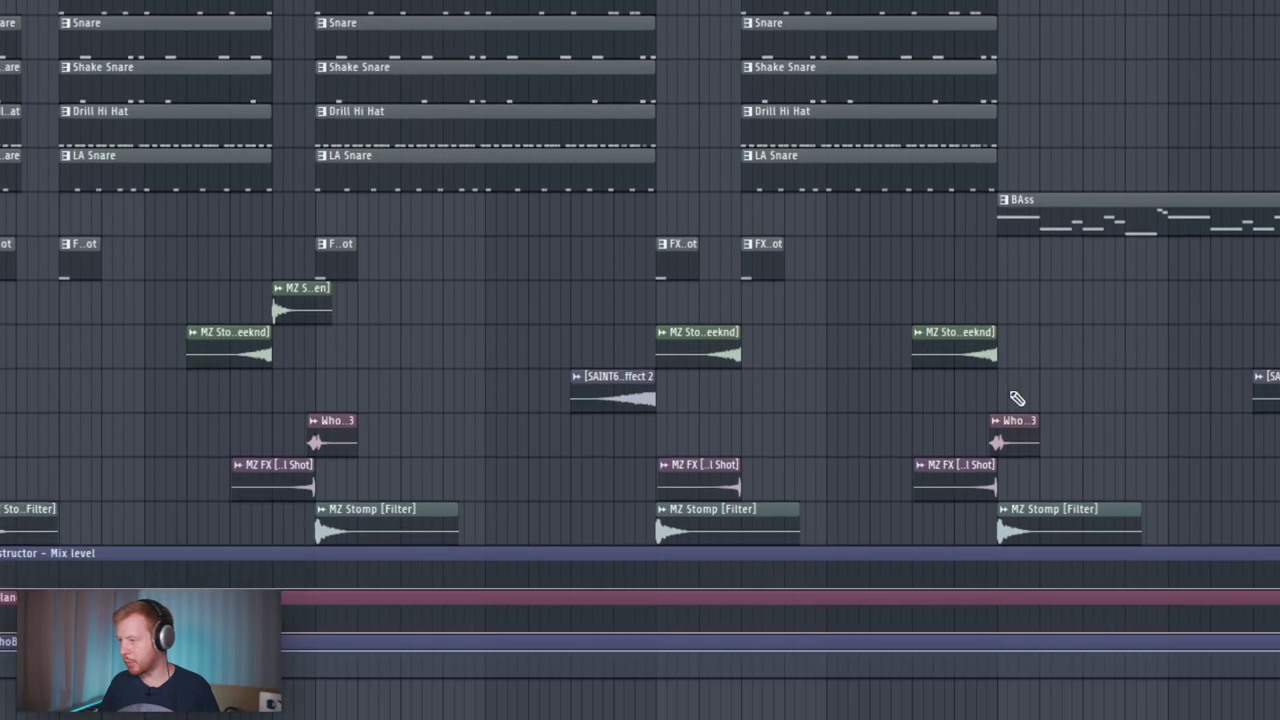
pyautogui.moveTo(1017, 398); pyautogui.dragTo(494, 225)
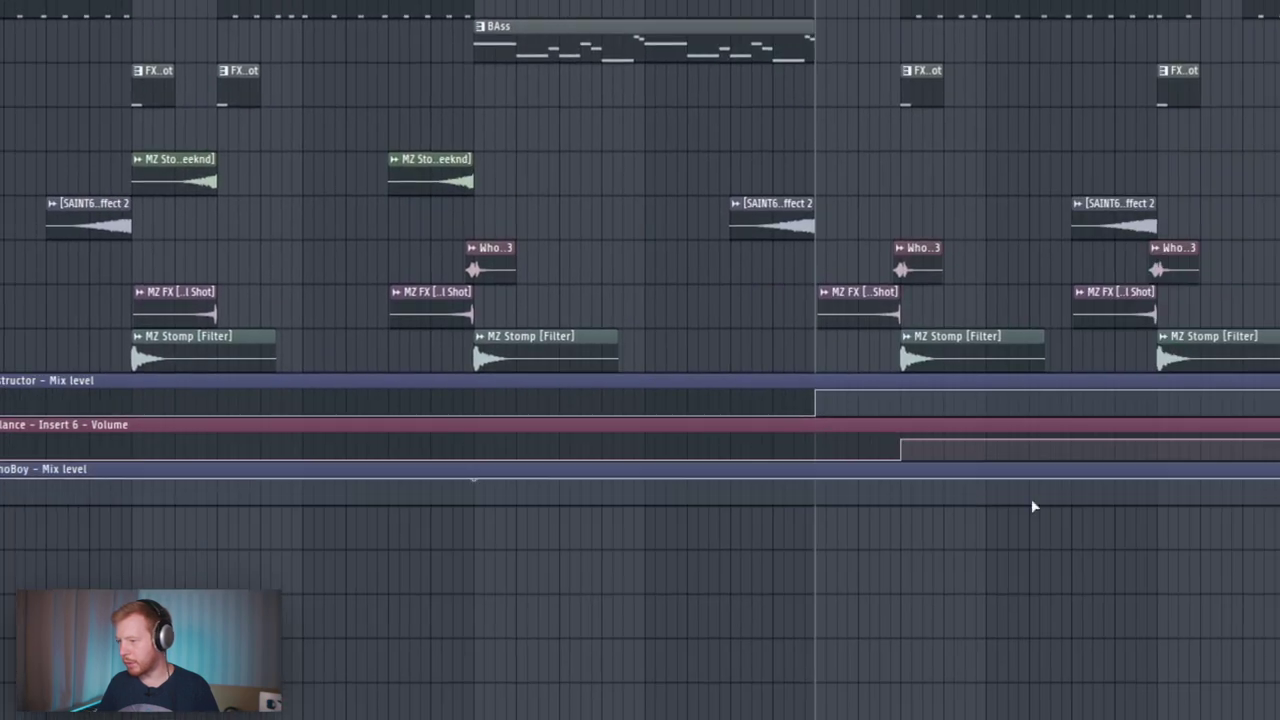
pyautogui.scroll(5, 1031, 498)
pyautogui.rightClick(528, 493)
pyautogui.rightClick(537, 502)
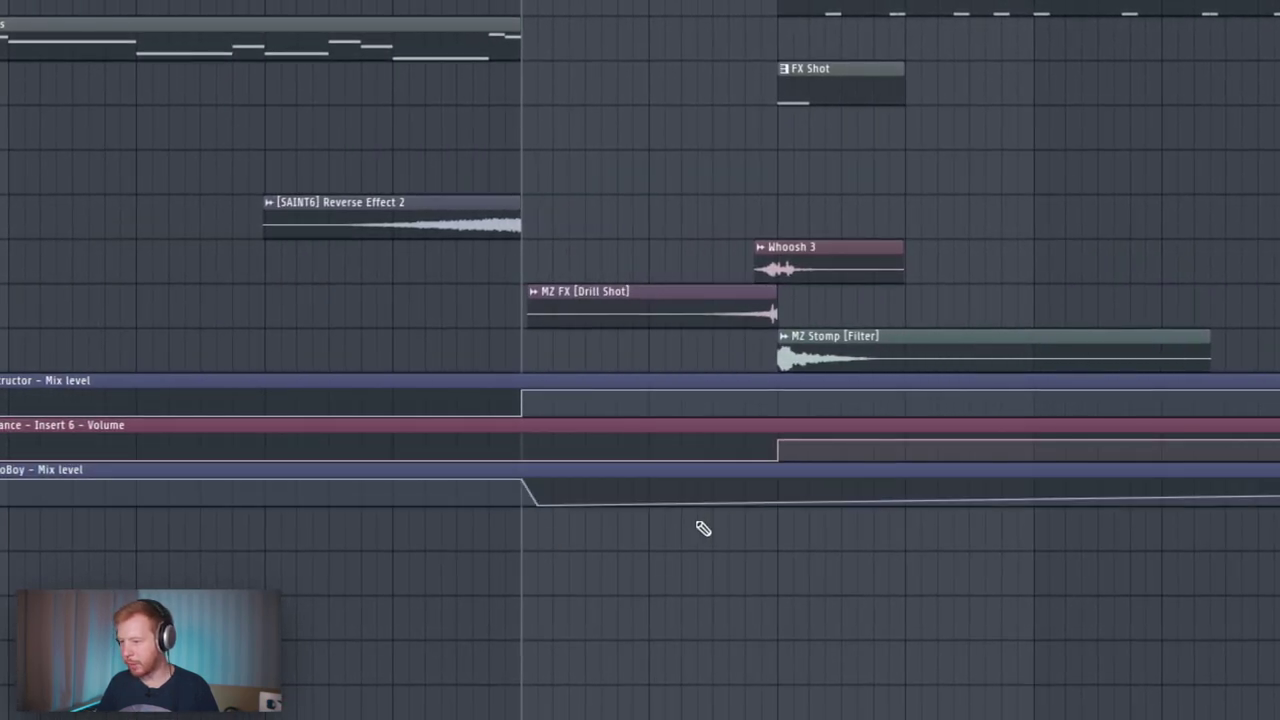
pyautogui.scroll(-5, 760, 504)
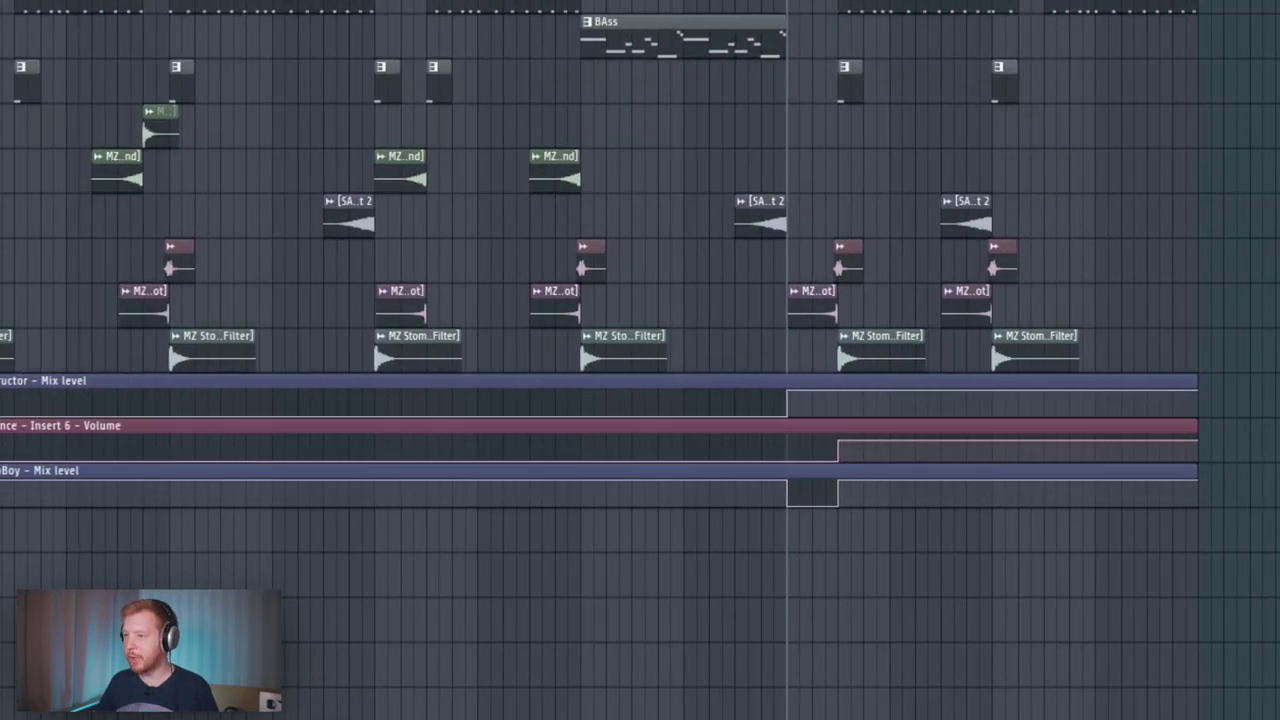
# Step: Move the Imager to the start of the Master's Ozone 9 chain and load its Gentle Width preset
pyautogui.press('F9')
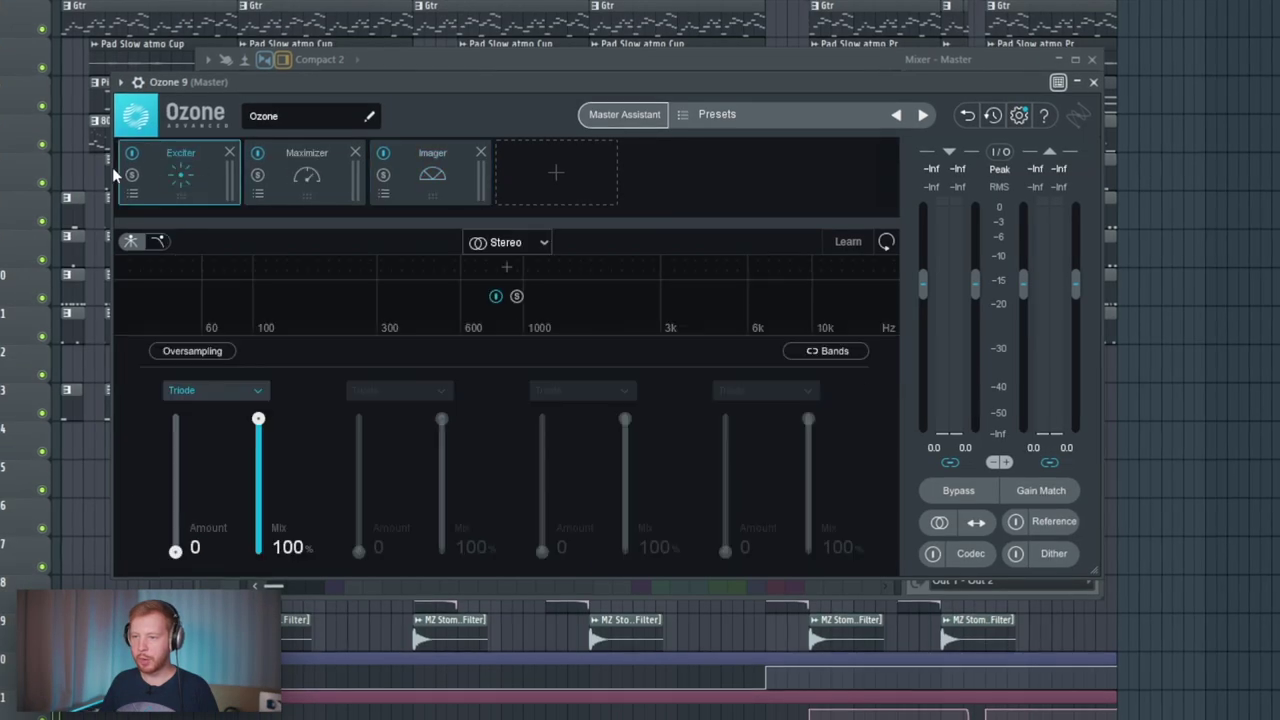
pyautogui.moveTo(397, 172); pyautogui.dragTo(190, 176)
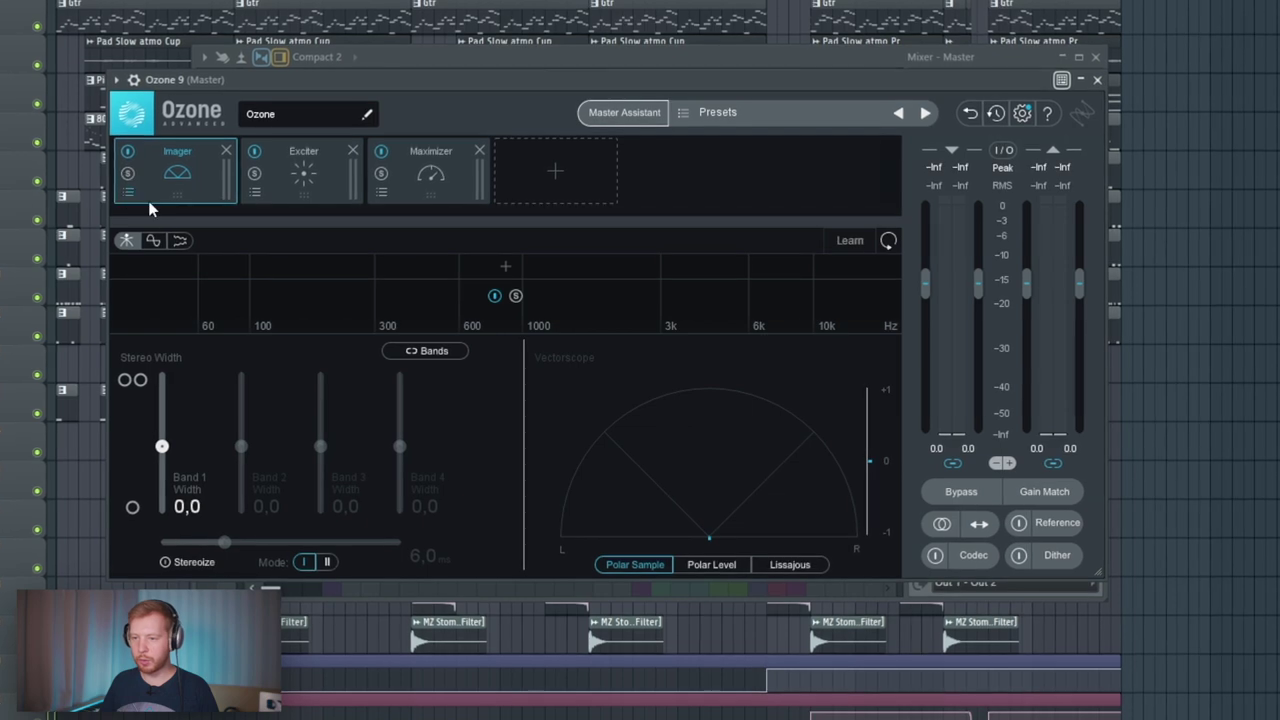
pyautogui.click(718, 111)
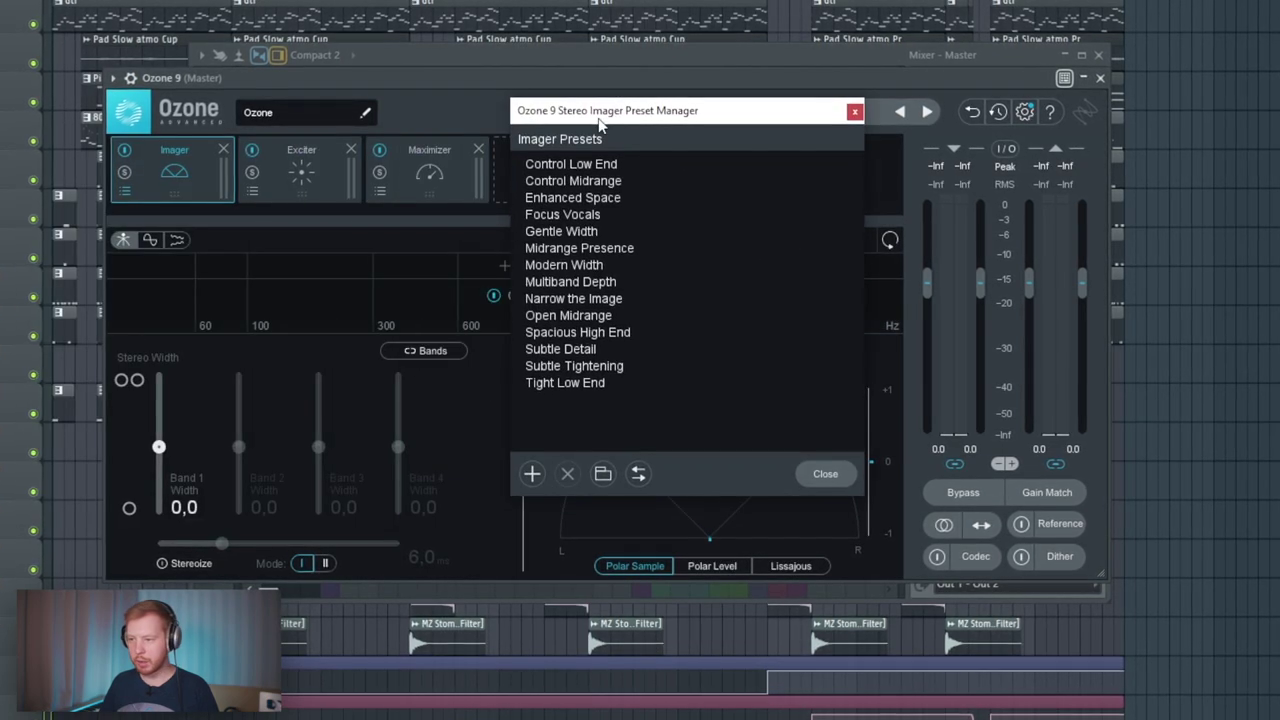
pyautogui.click(575, 229)
pyautogui.click(851, 111)
# Step: Load a four-band Tape preset in the Ozone 9 Exciter on the Master
pyautogui.click(277, 168)
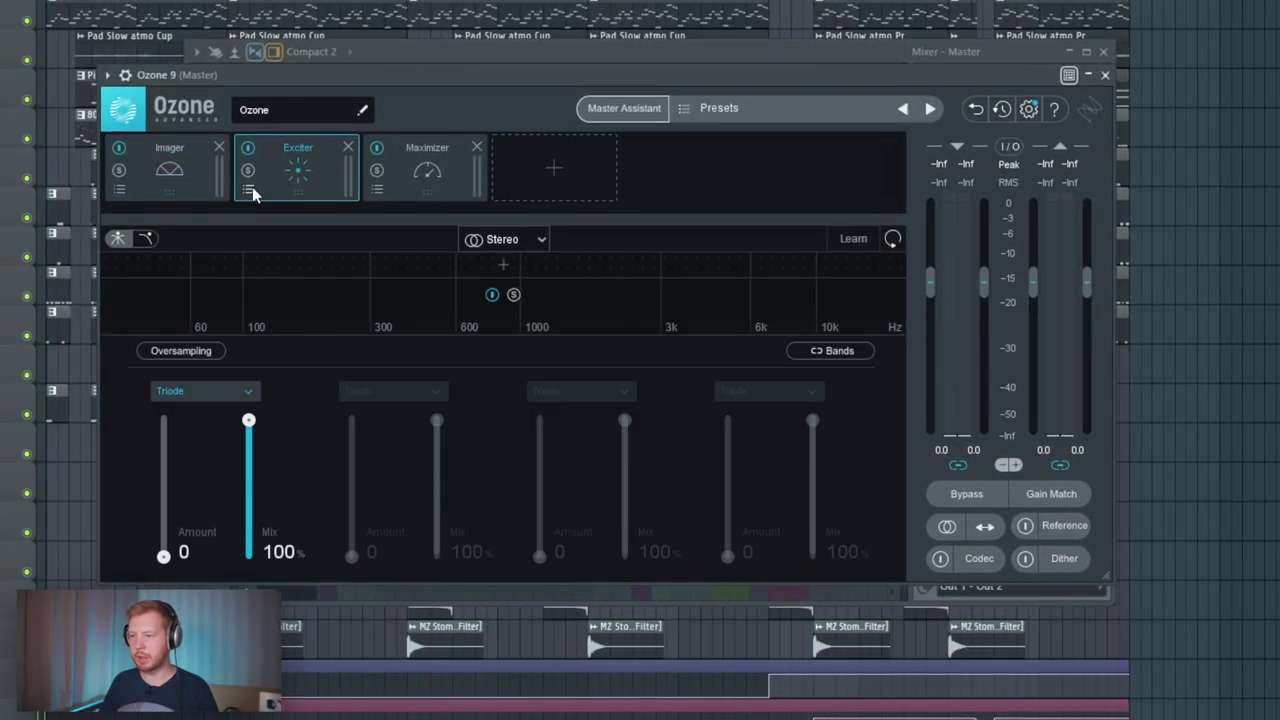
pyautogui.click(718, 109)
pyautogui.click(567, 288)
pyautogui.click(858, 107)
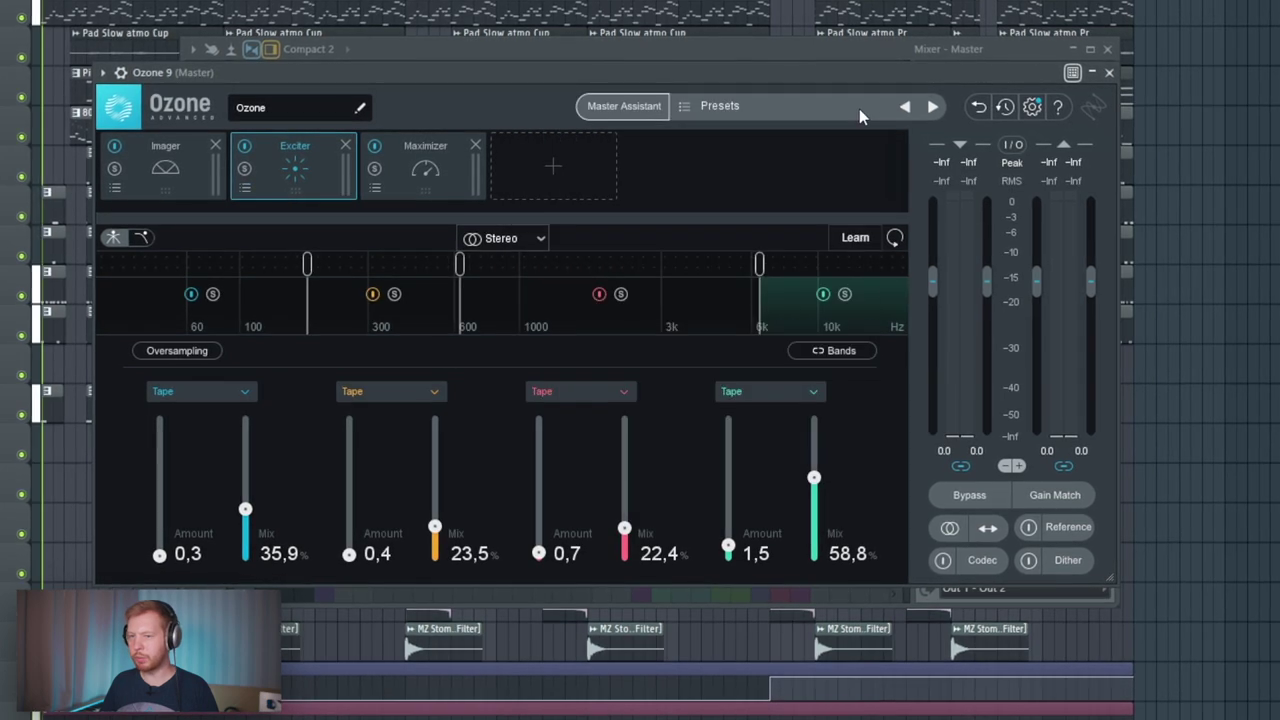
# Step: Set the Ozone Maximizer to IRC IV Modern, ceiling -0.4 dB, threshold -7.2 dB, and both Stereo Independence amounts to 100%
pyautogui.click(433, 166)
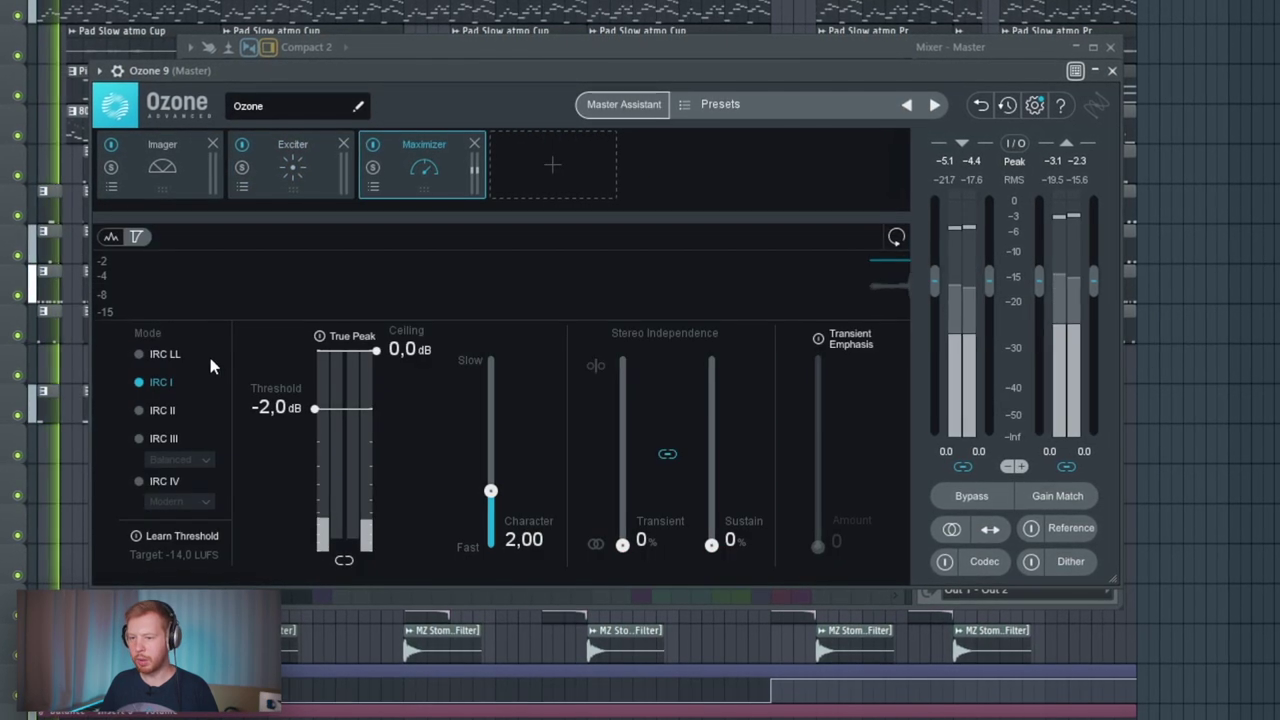
pyautogui.click(150, 482)
pyautogui.moveTo(376, 350); pyautogui.dragTo(374, 364)
pyautogui.moveTo(313, 408); pyautogui.dragTo(393, 425)
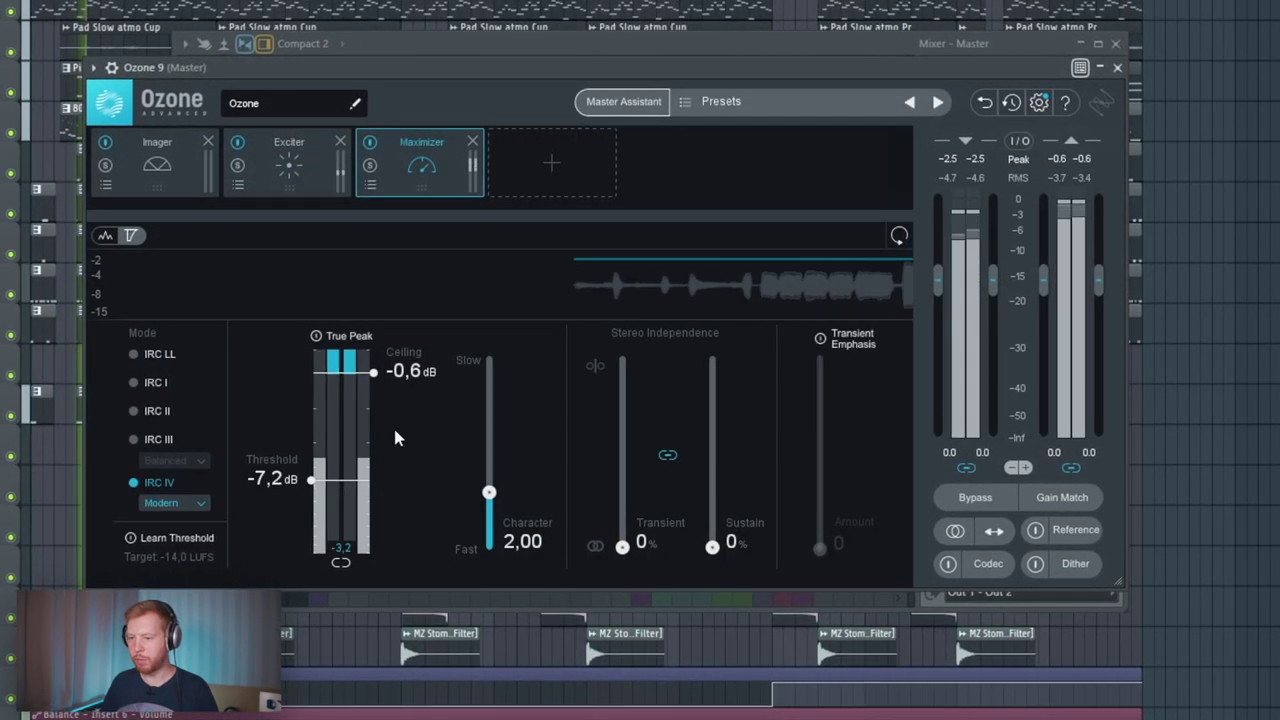
pyautogui.moveTo(622, 547); pyautogui.dragTo(622, 360)
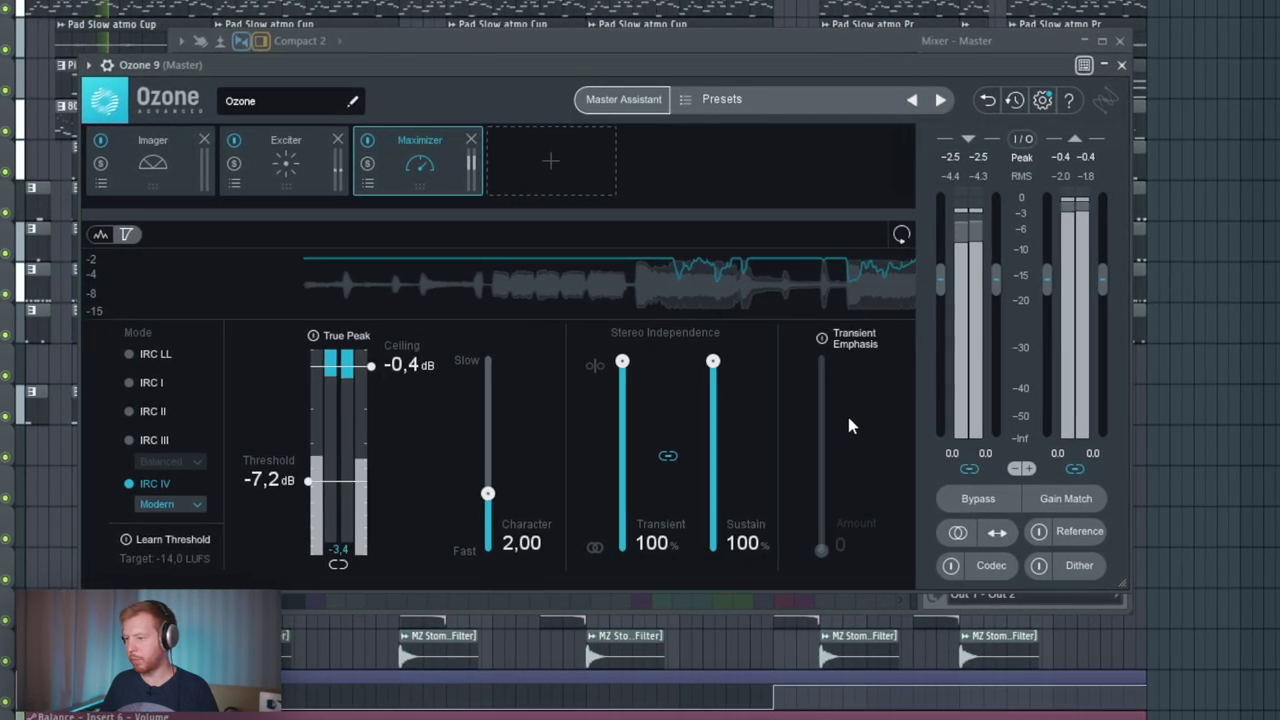
# Step: Enable the Maximizer's Transient Emphasis at about 104, raise the threshold, and return to the playlist
pyautogui.click(821, 338)
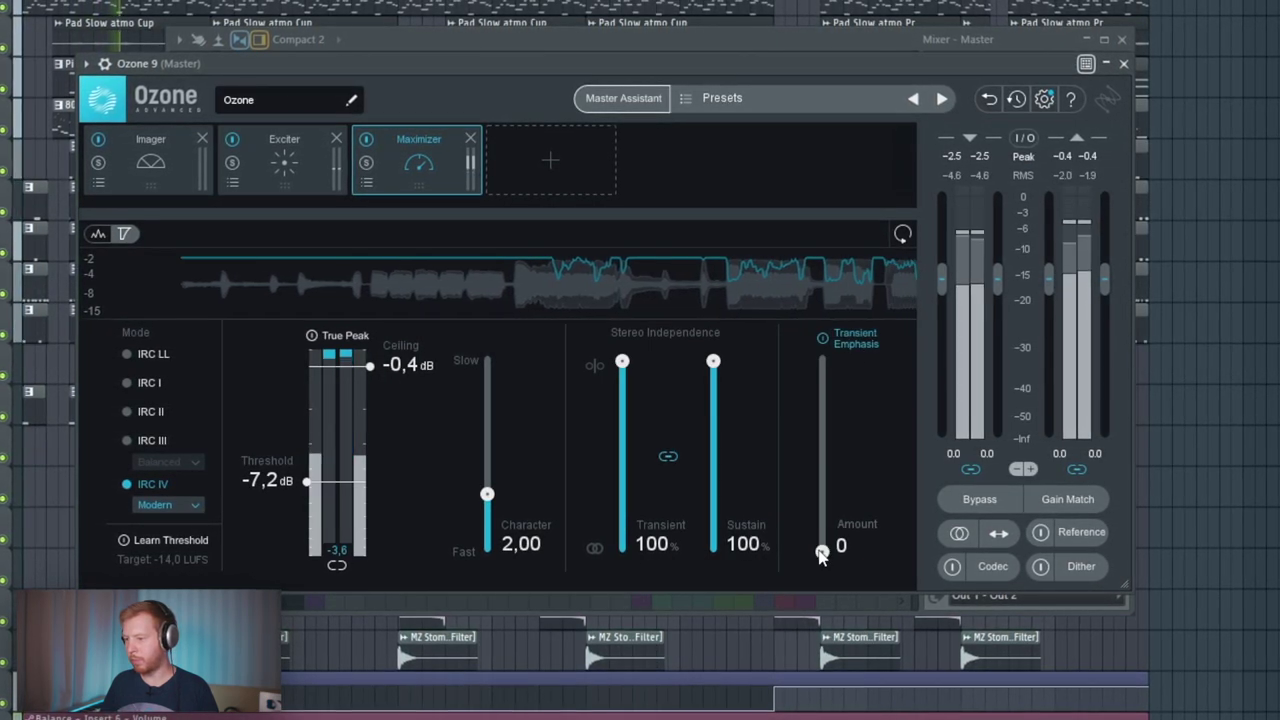
pyautogui.moveTo(820, 552); pyautogui.dragTo(823, 448)
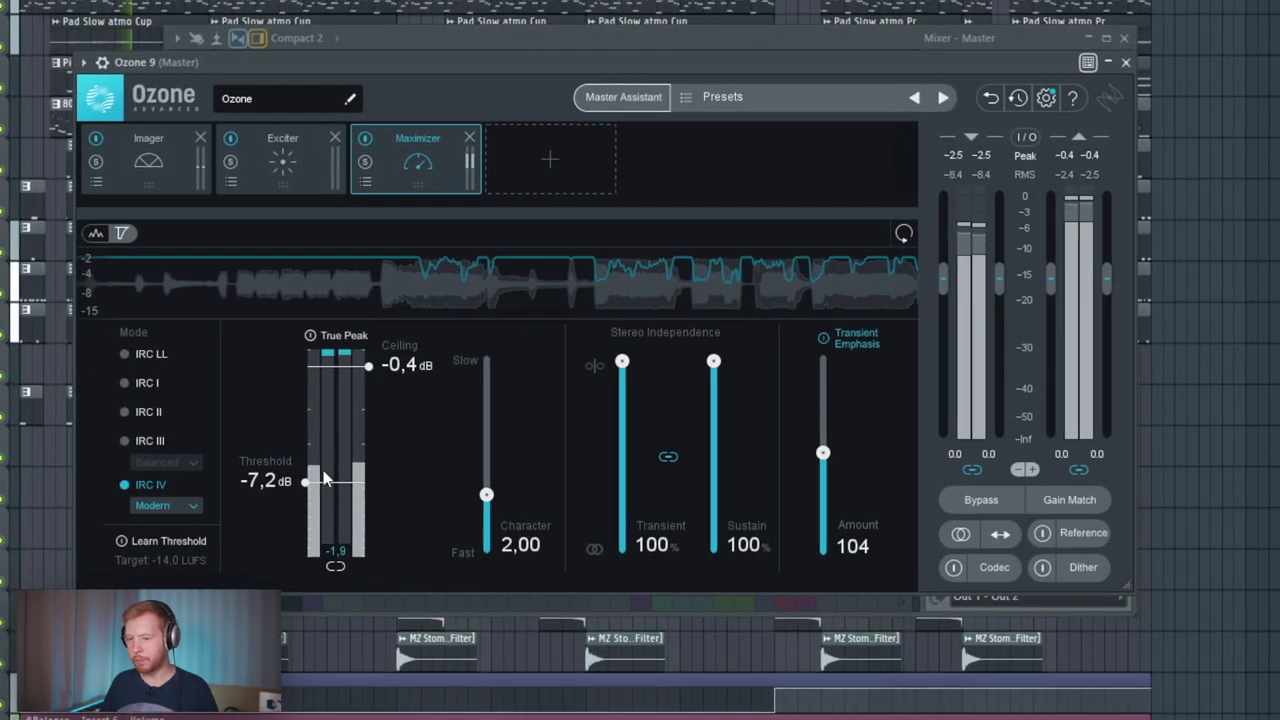
pyautogui.moveTo(306, 481); pyautogui.dragTo(316, 443)
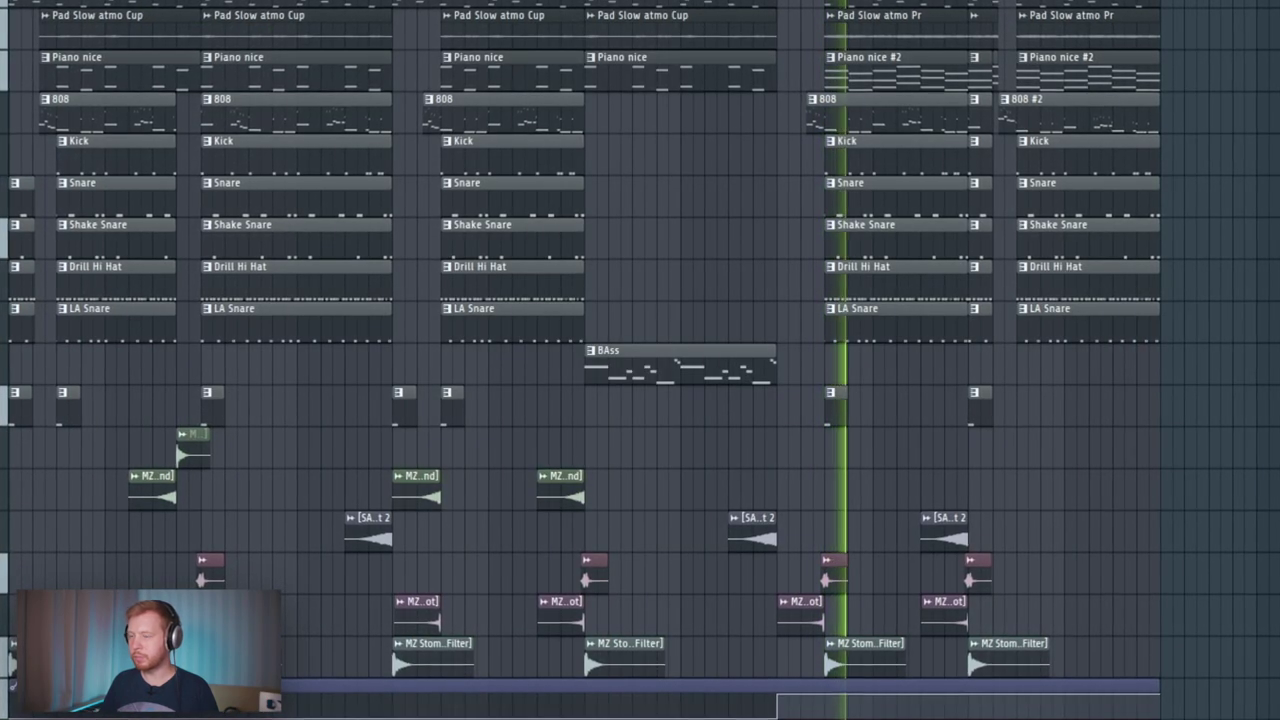
pyautogui.press('F9')
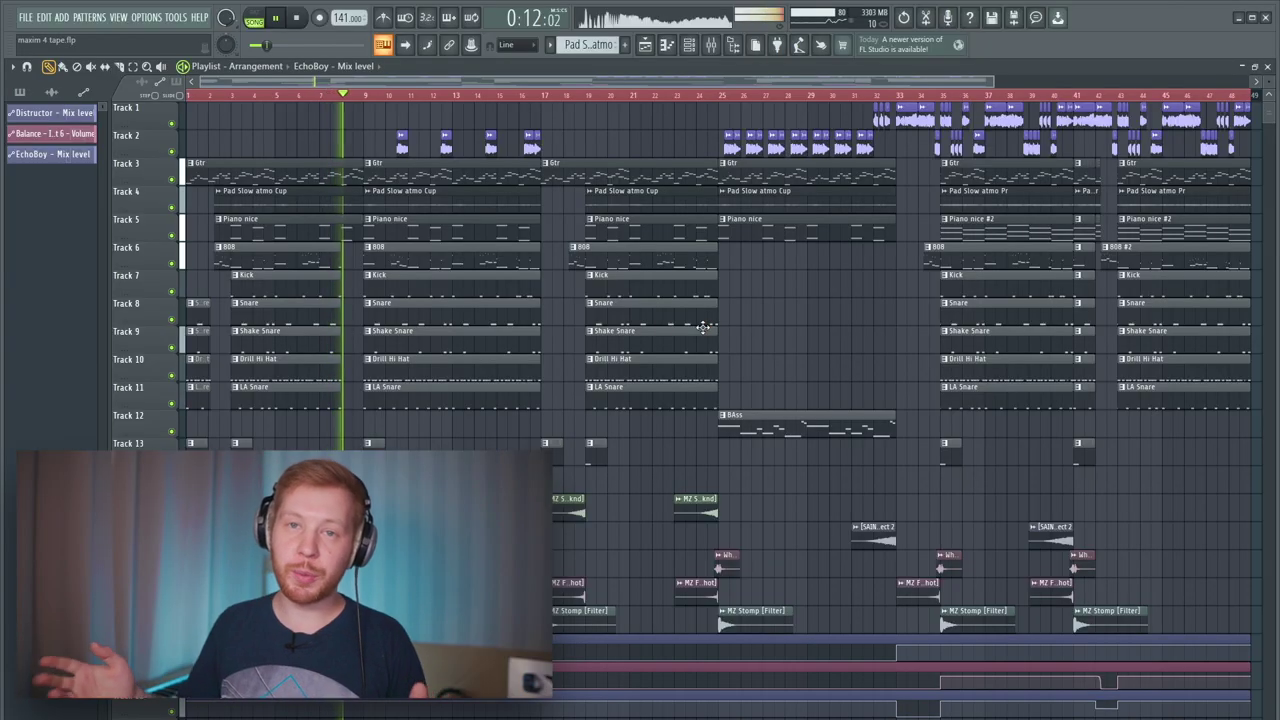